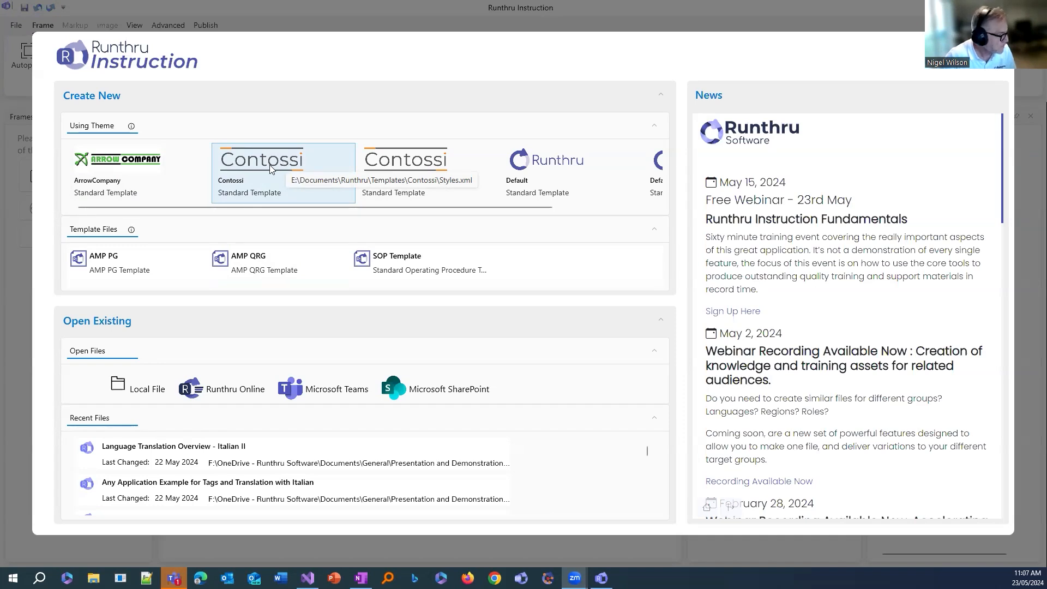
- Pick the Contossi theme under Using Theme and create a new empty file from it
{"action": "left_click", "coordinate": [269, 165]}
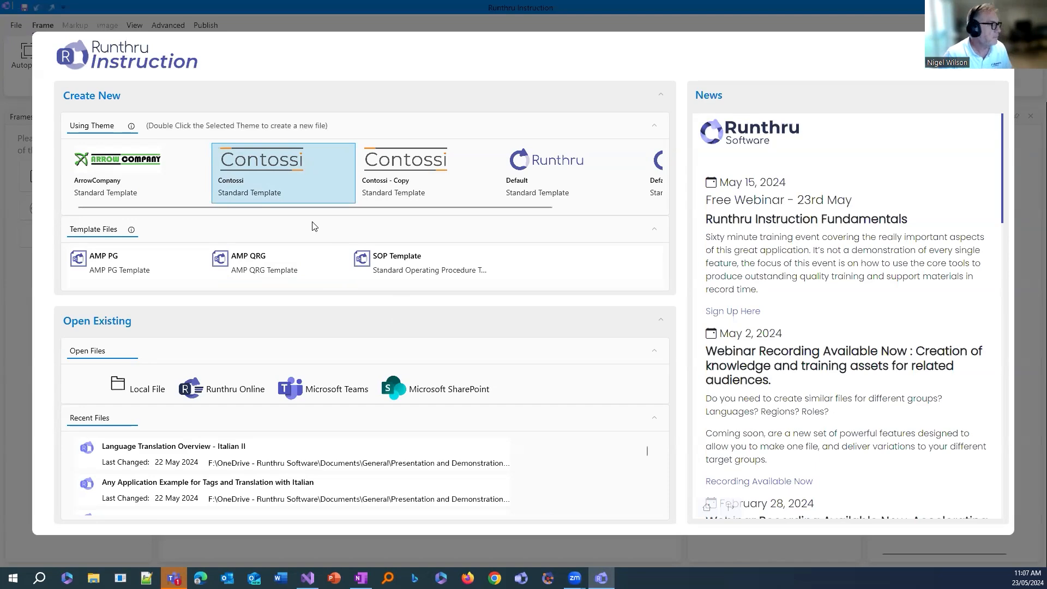
{"action": "double_click", "coordinate": [299, 200]}
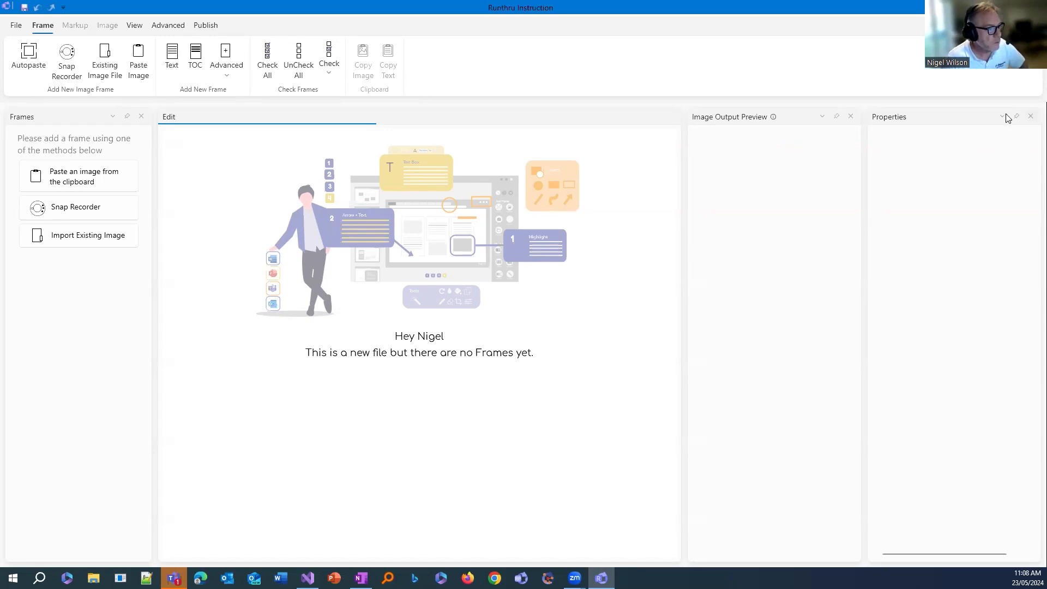
- Close the Image Output Preview and Properties panels, then restore them with View > Layout > Reset
{"action": "left_click", "coordinate": [850, 116]}
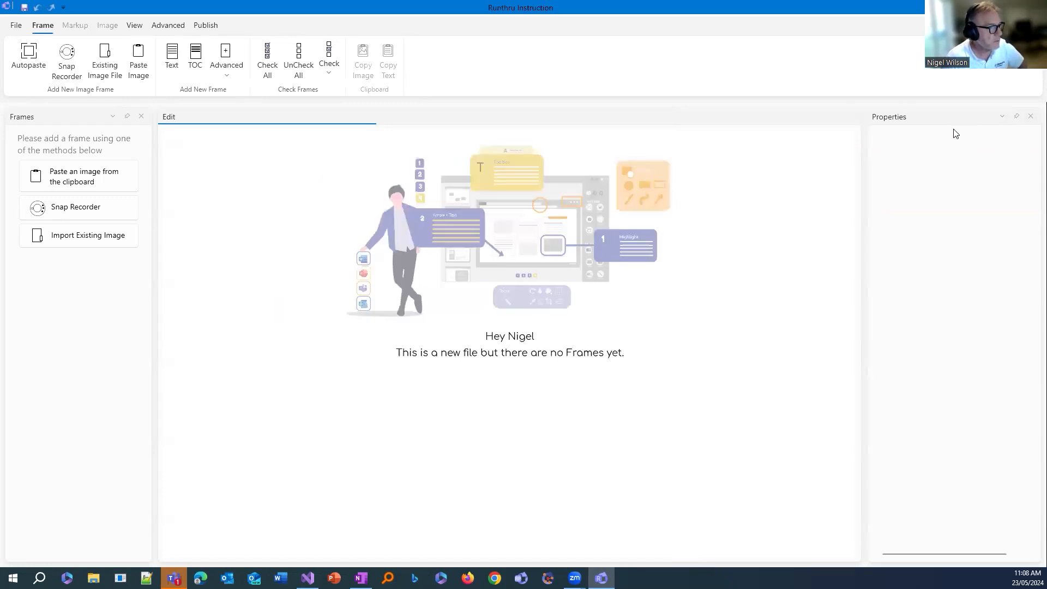
{"action": "left_click", "coordinate": [1030, 140]}
{"action": "left_click", "coordinate": [1031, 116]}
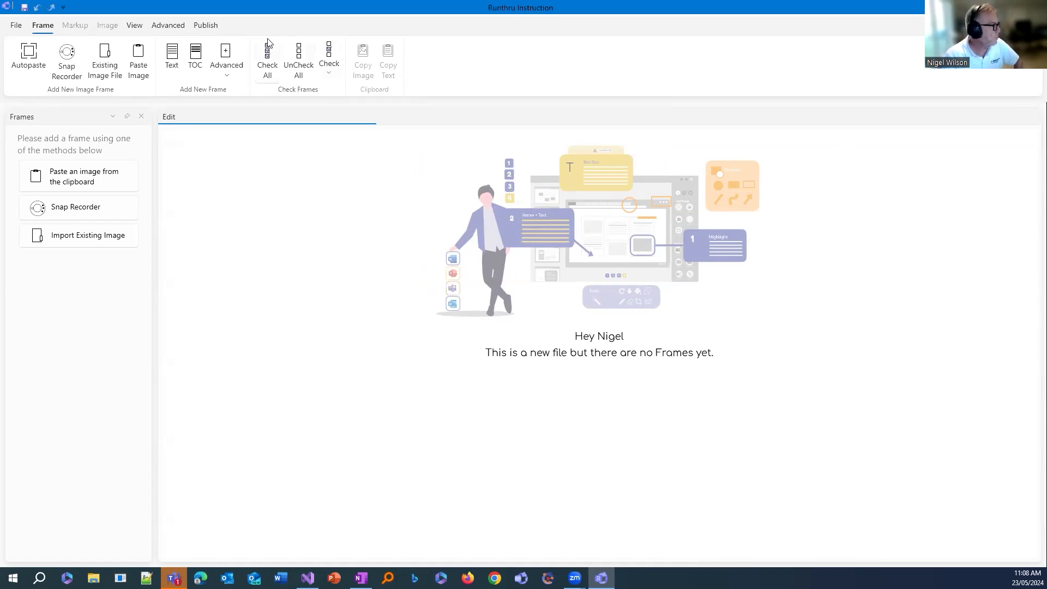
{"action": "left_click", "coordinate": [135, 27]}
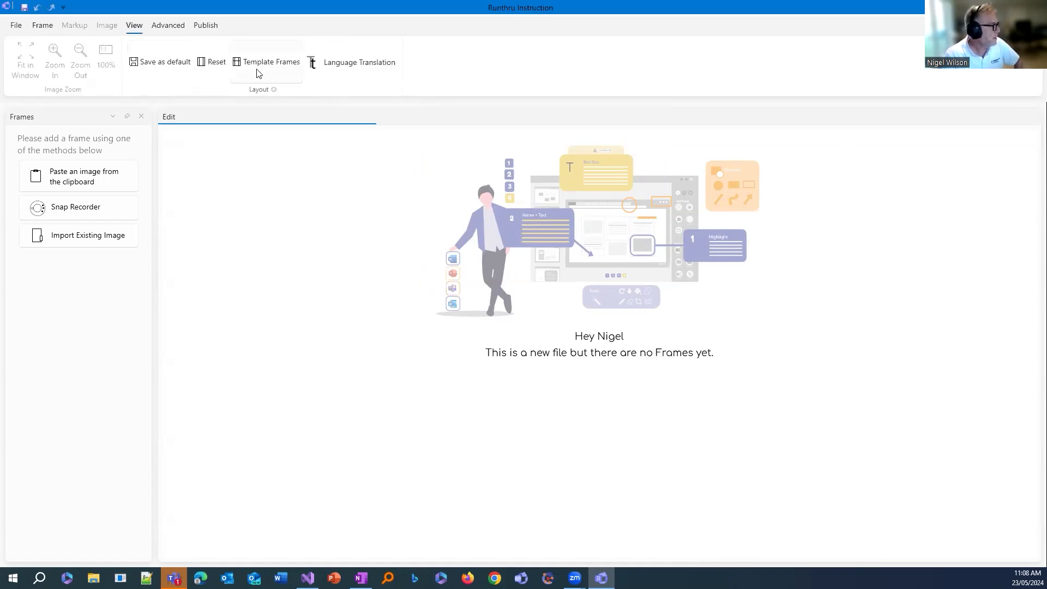
{"action": "left_click", "coordinate": [214, 63]}
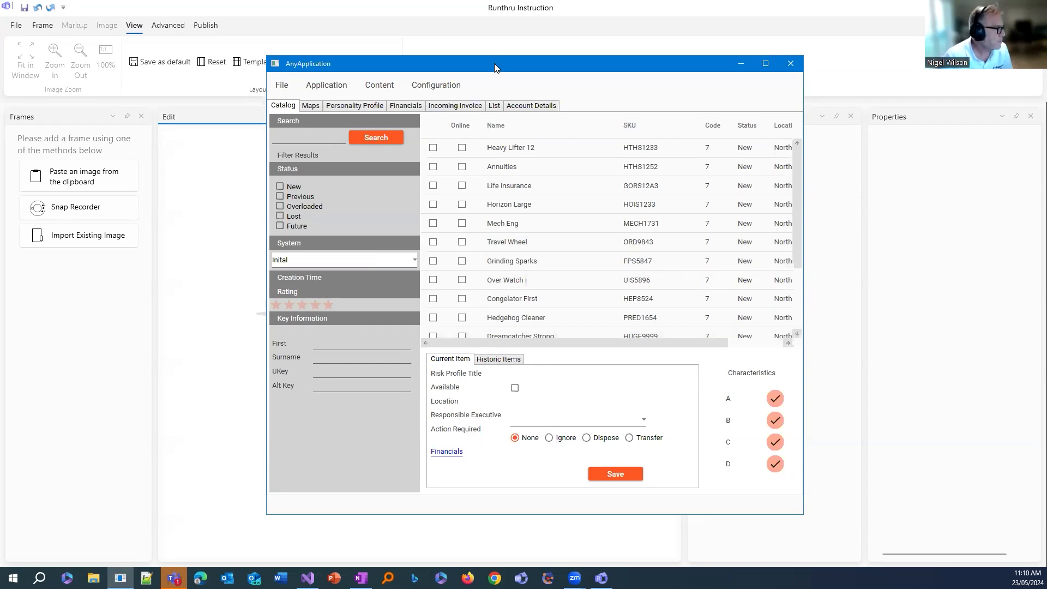
- Maximise and restore AnyApplication, then move it right to uncover the frames panel
{"action": "left_click_drag", "start_coordinate": [495, 62], "coordinate": [490, 53]}
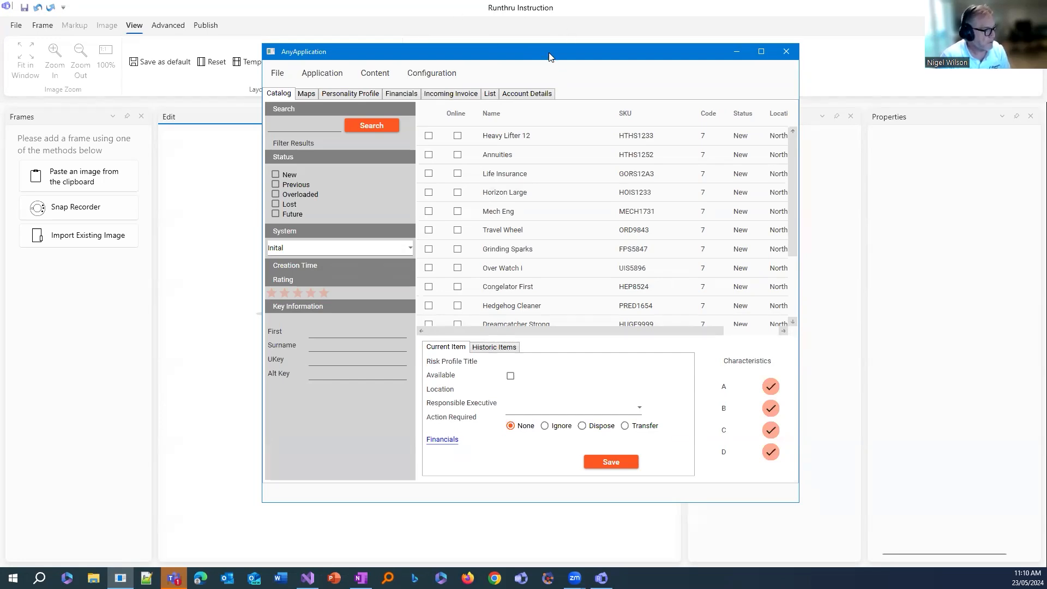
{"action": "left_click_drag", "start_coordinate": [549, 57], "coordinate": [480, 61]}
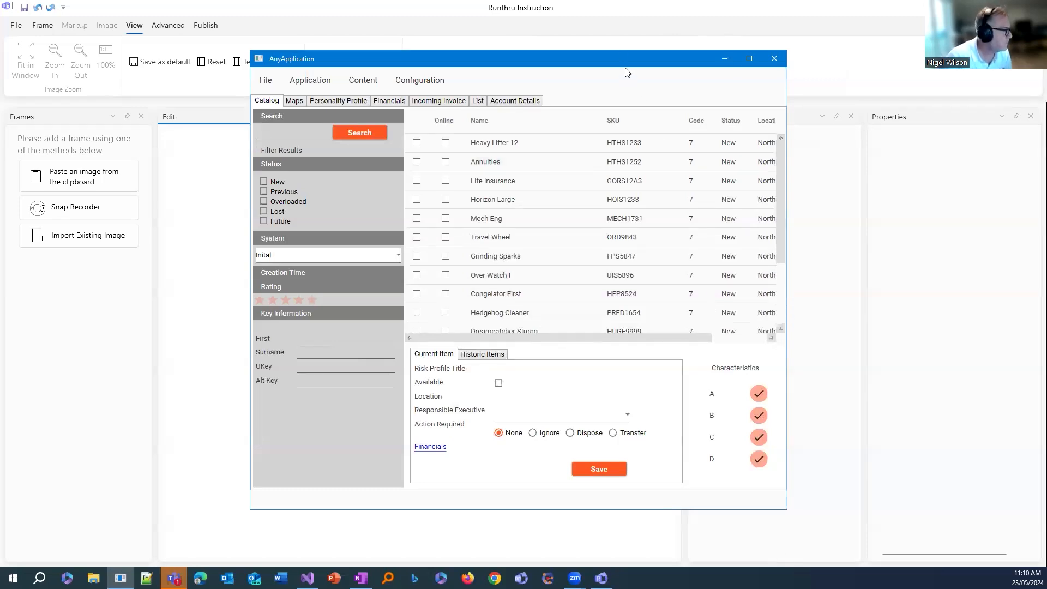
{"action": "mouse_move", "coordinate": [617, 58]}
{"action": "left_mouse_down"}
{"action": "mouse_move", "coordinate": [368, 67]}
{"action": "mouse_move", "coordinate": [620, 54]}
{"action": "left_mouse_up"}
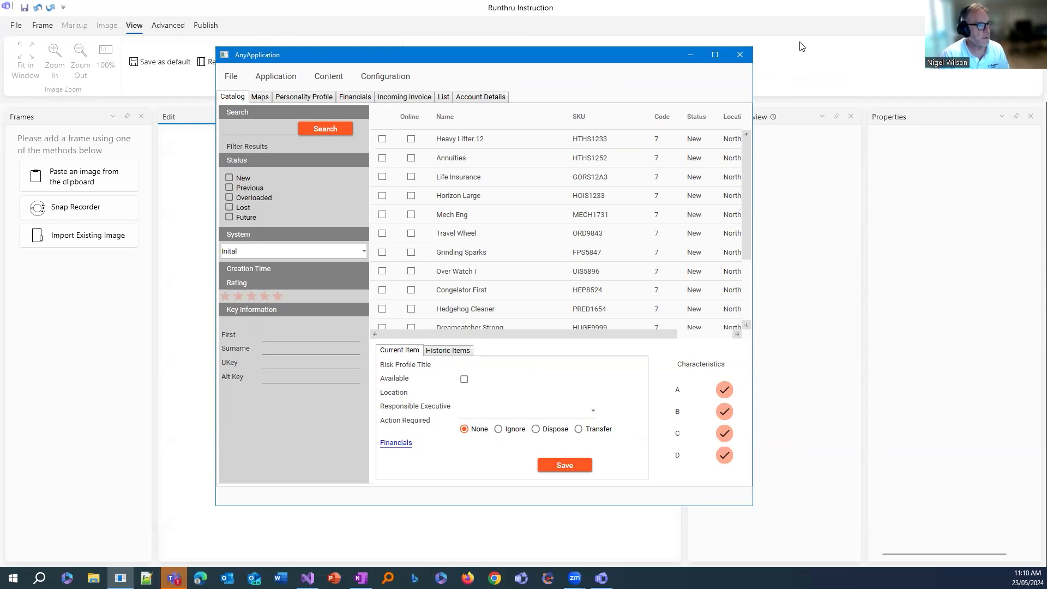
{"action": "left_click", "coordinate": [719, 57]}
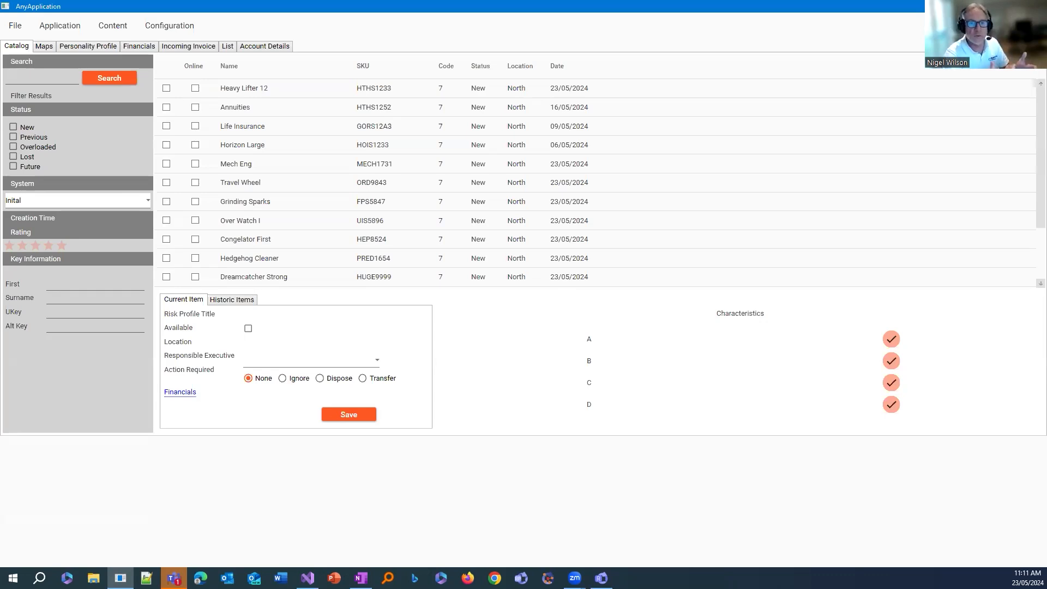
{"action": "double_click", "coordinate": [672, 9]}
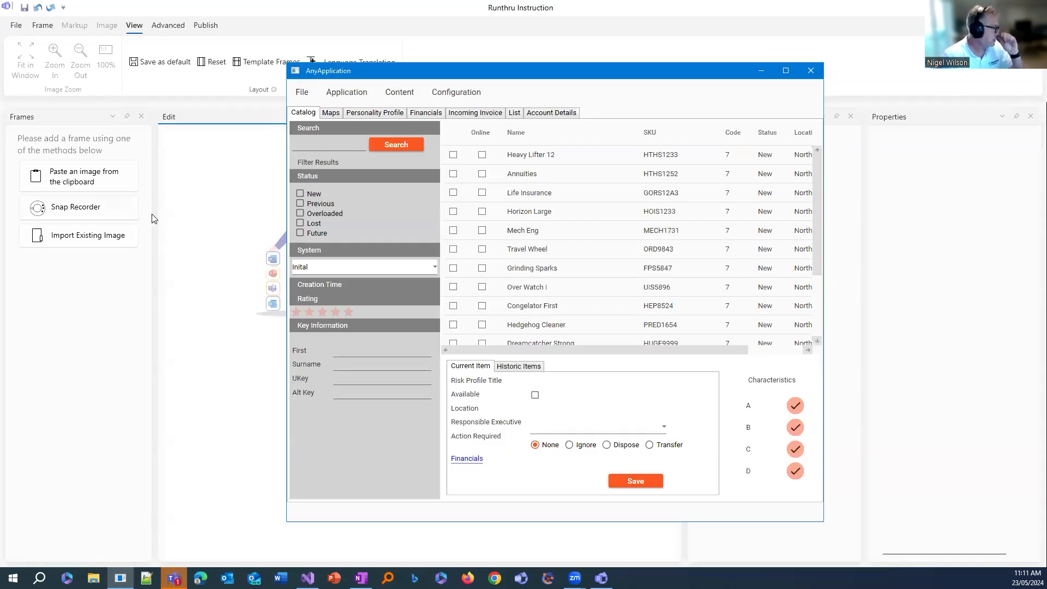
{"action": "left_click_drag", "start_coordinate": [457, 71], "coordinate": [586, 48]}
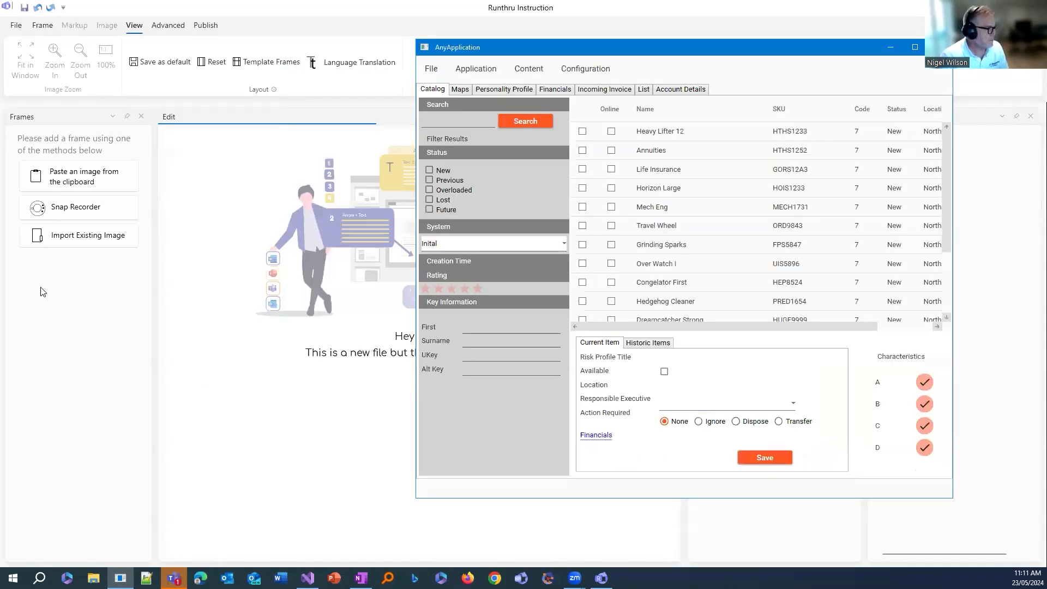
- Start Snap Recorder and snap the AnyApplication catalogue window as the first frame
{"action": "left_click", "coordinate": [90, 210]}
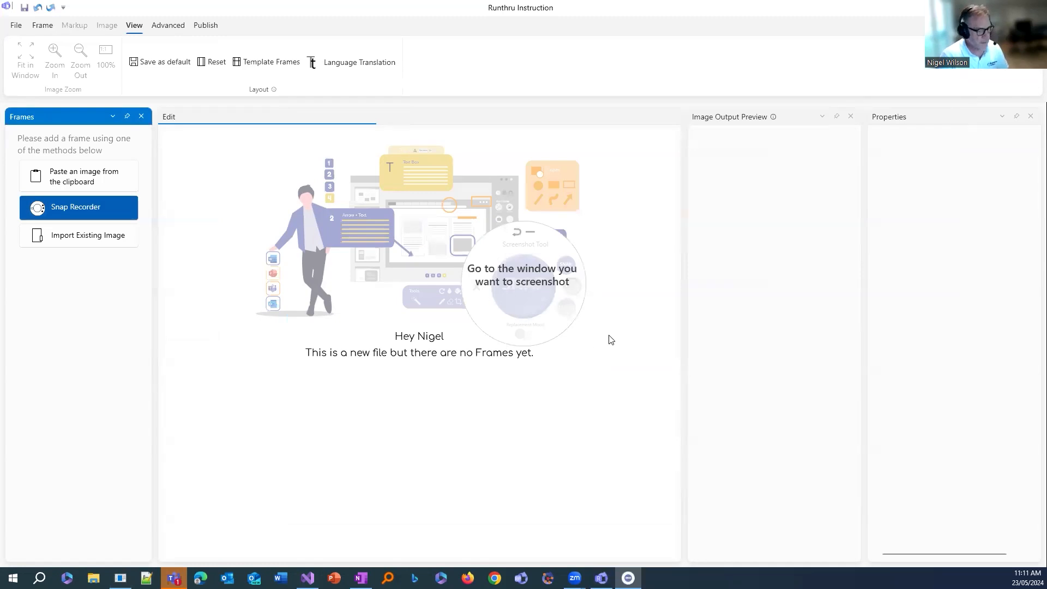
{"action": "key", "text": "alt+Tab"}
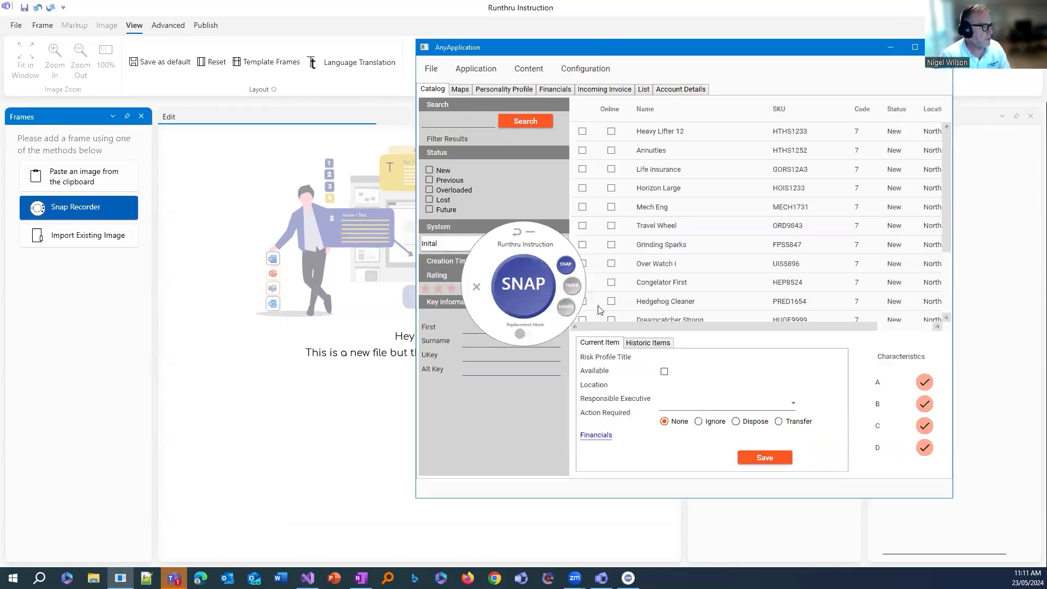
{"action": "left_click_drag", "start_coordinate": [624, 50], "coordinate": [521, 58]}
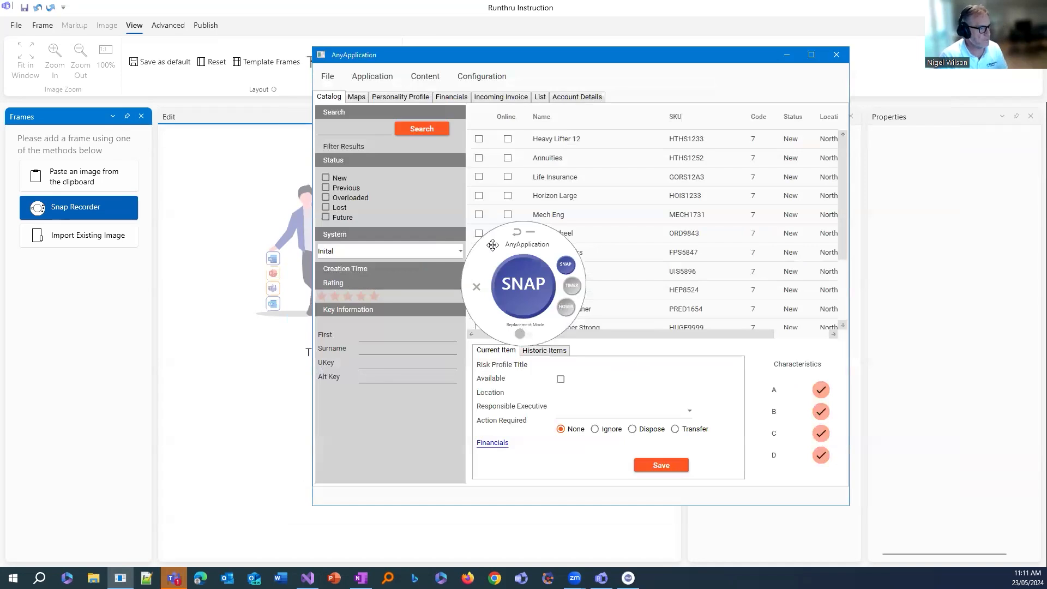
{"action": "left_click", "coordinate": [483, 241]}
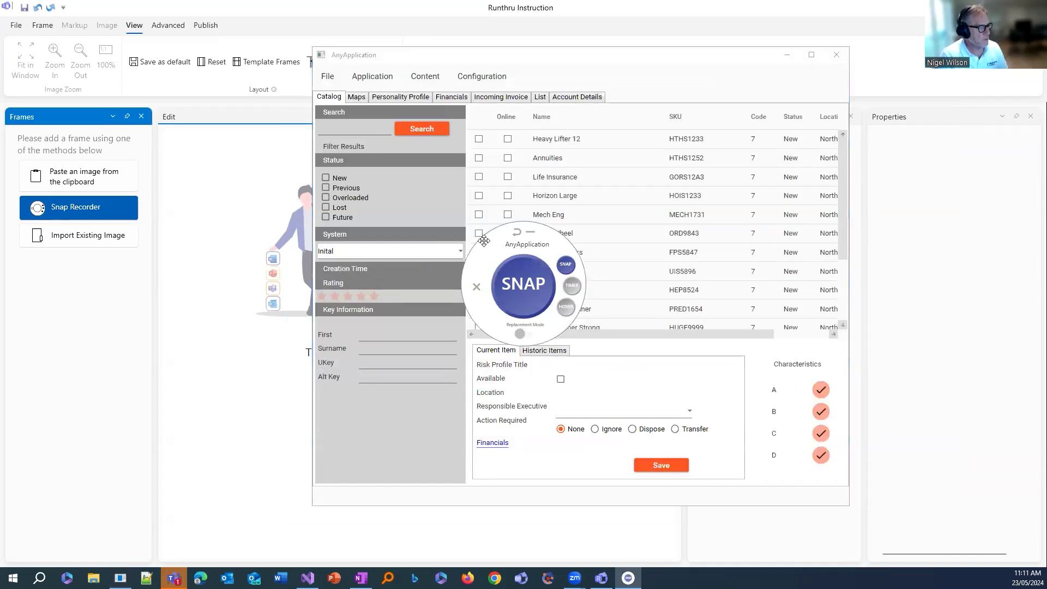
{"action": "left_click_drag", "start_coordinate": [483, 241], "coordinate": [645, 206]}
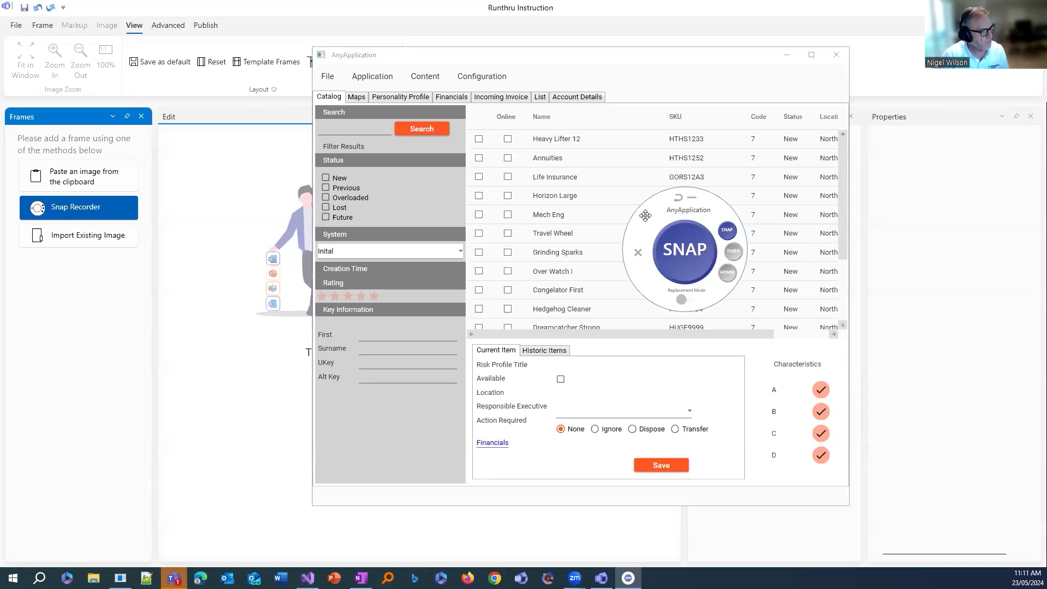
{"action": "left_click_drag", "start_coordinate": [646, 215], "coordinate": [560, 202]}
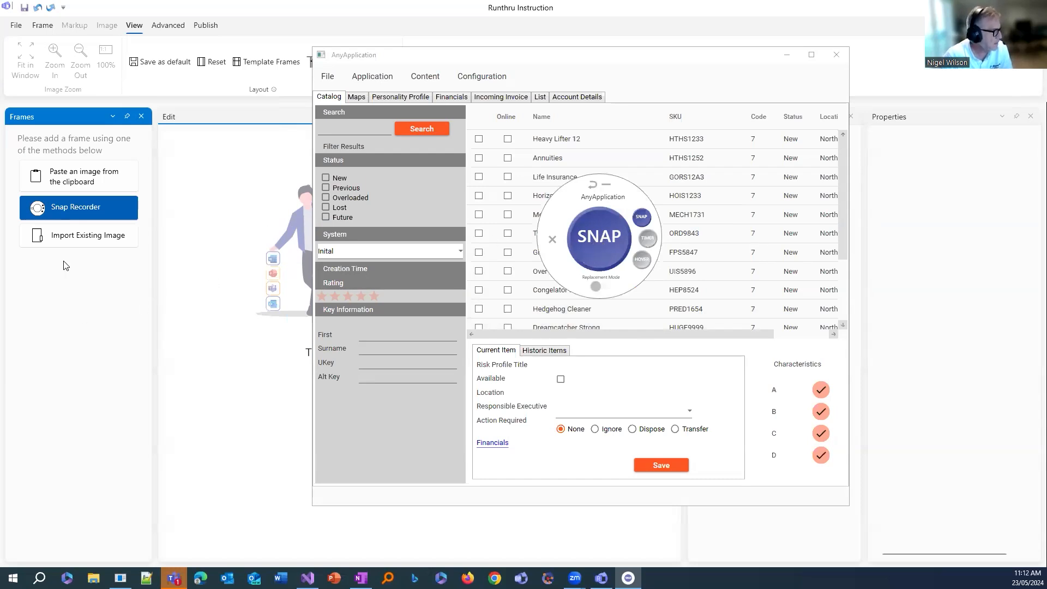
{"action": "left_click", "coordinate": [586, 241]}
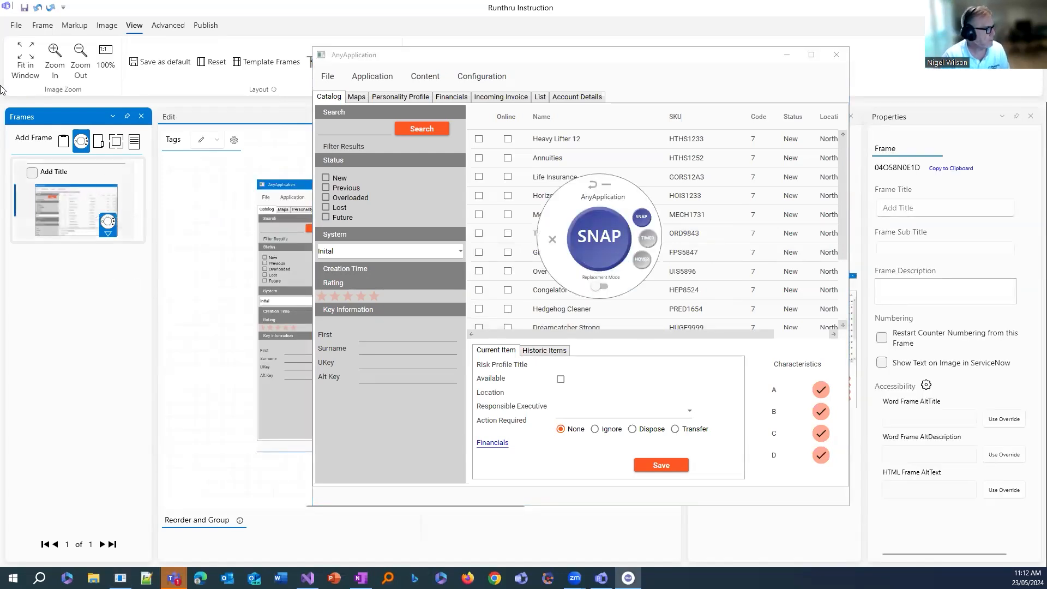
- Maximise AnyApplication and snap a second frame, then bring the Notepad++ Styles.xml window on screen
{"action": "double_click", "coordinate": [593, 59]}
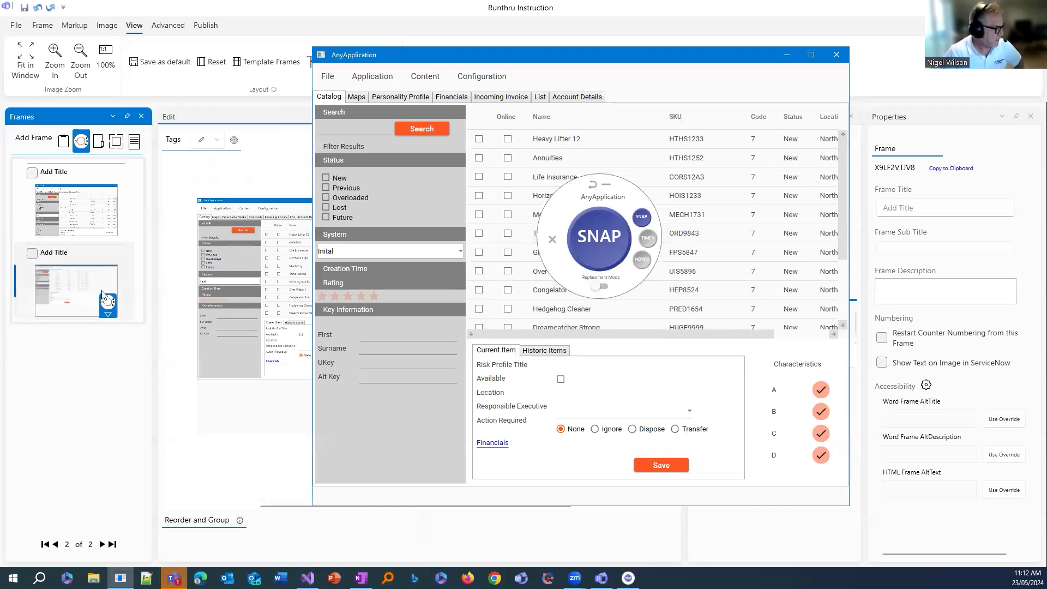
{"action": "left_click", "coordinate": [563, 201]}
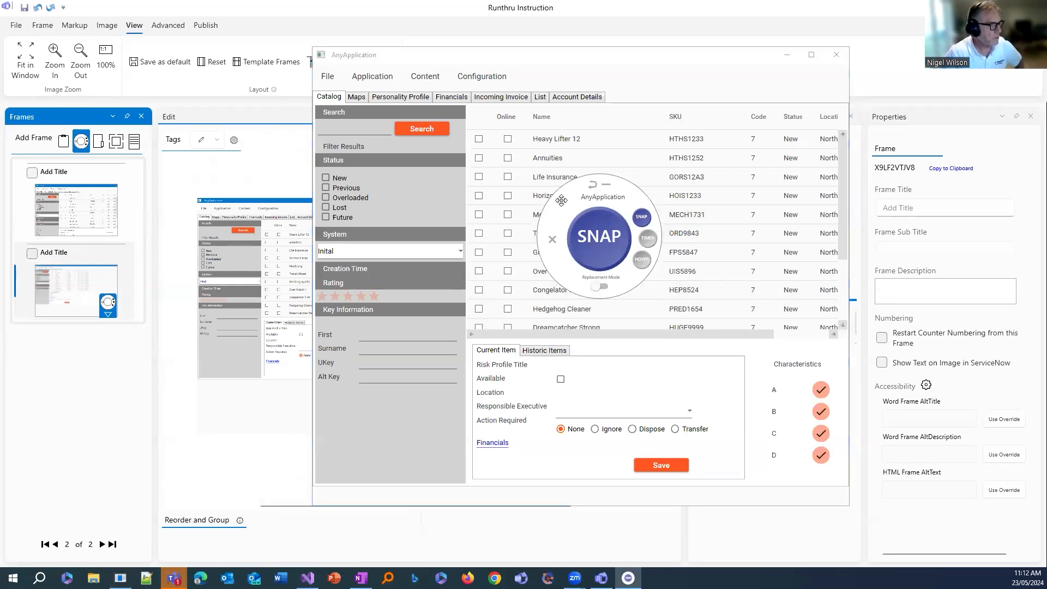
{"action": "left_click_drag", "start_coordinate": [562, 200], "coordinate": [558, 199]}
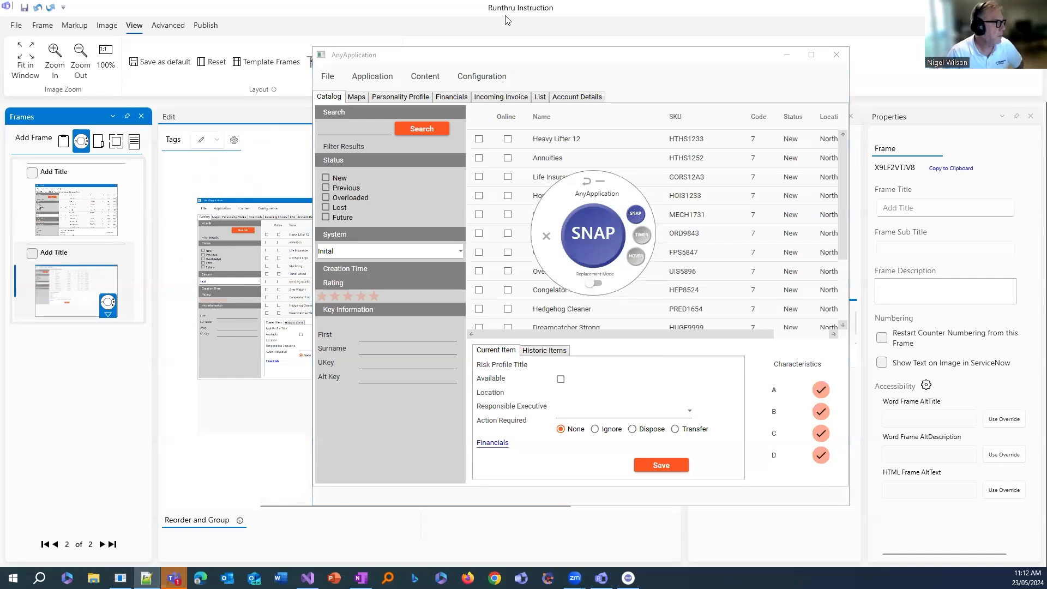
{"action": "left_click_drag", "start_coordinate": [505, 1], "coordinate": [505, 16]}
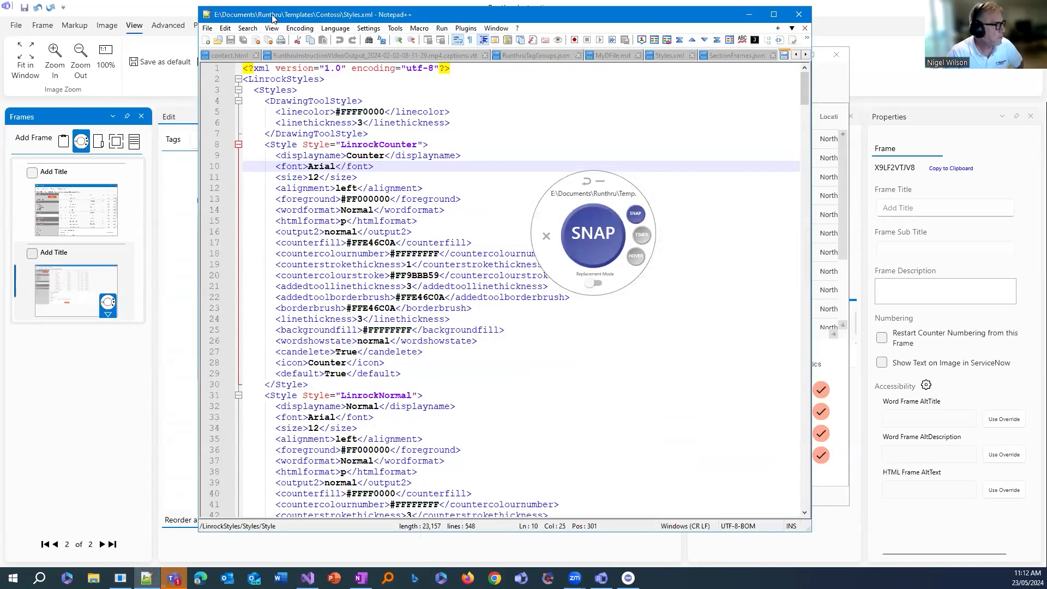
- Move Notepad++ aside and snap AnyApplication again as a third frame
{"action": "left_click_drag", "start_coordinate": [660, 17], "coordinate": [658, 334]}
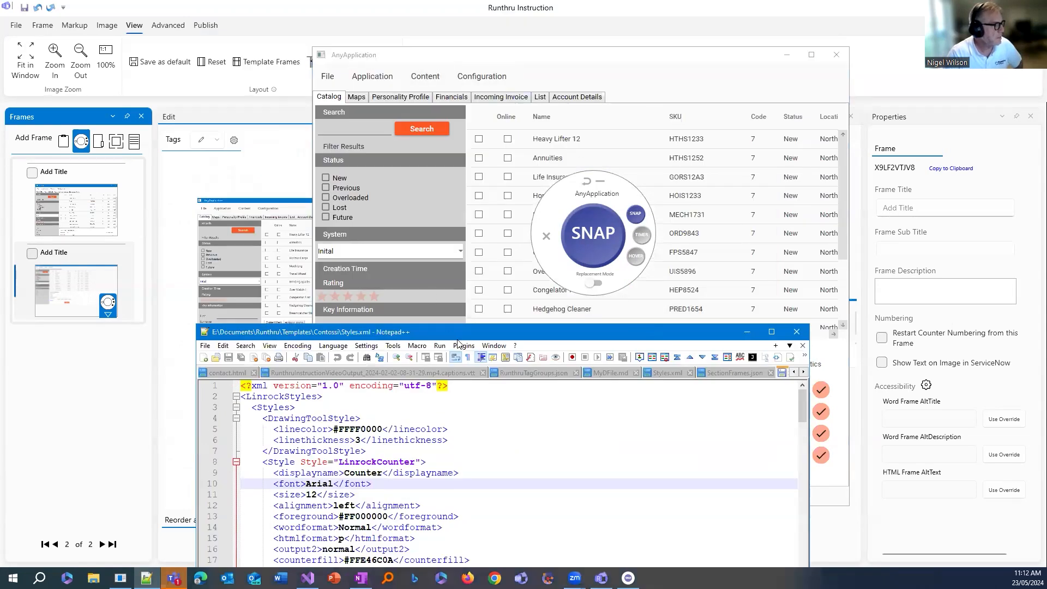
{"action": "left_click_drag", "start_coordinate": [528, 330], "coordinate": [553, 80]}
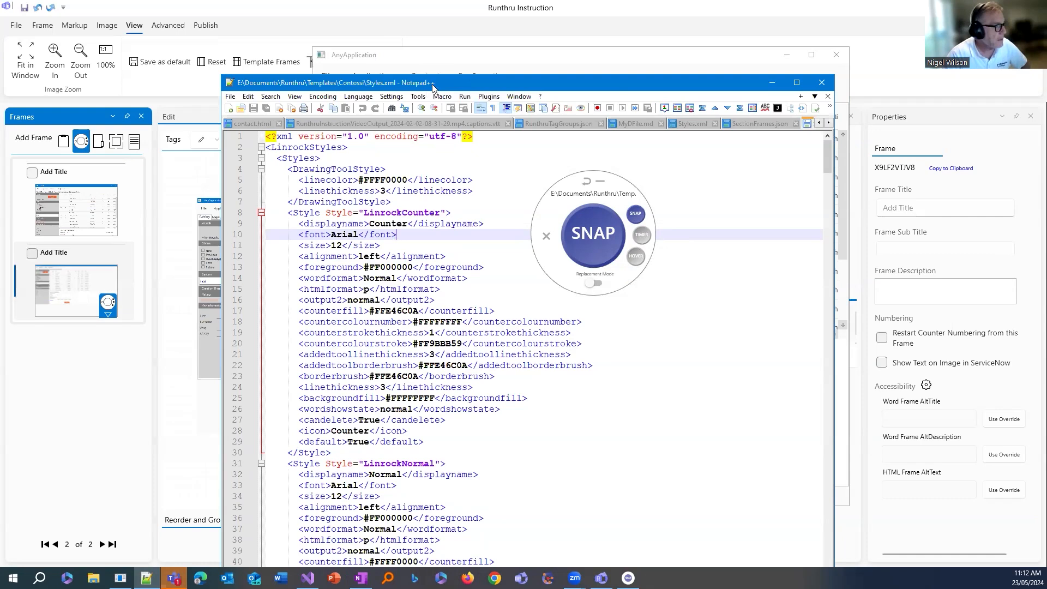
{"action": "left_click_drag", "start_coordinate": [434, 87], "coordinate": [684, 126]}
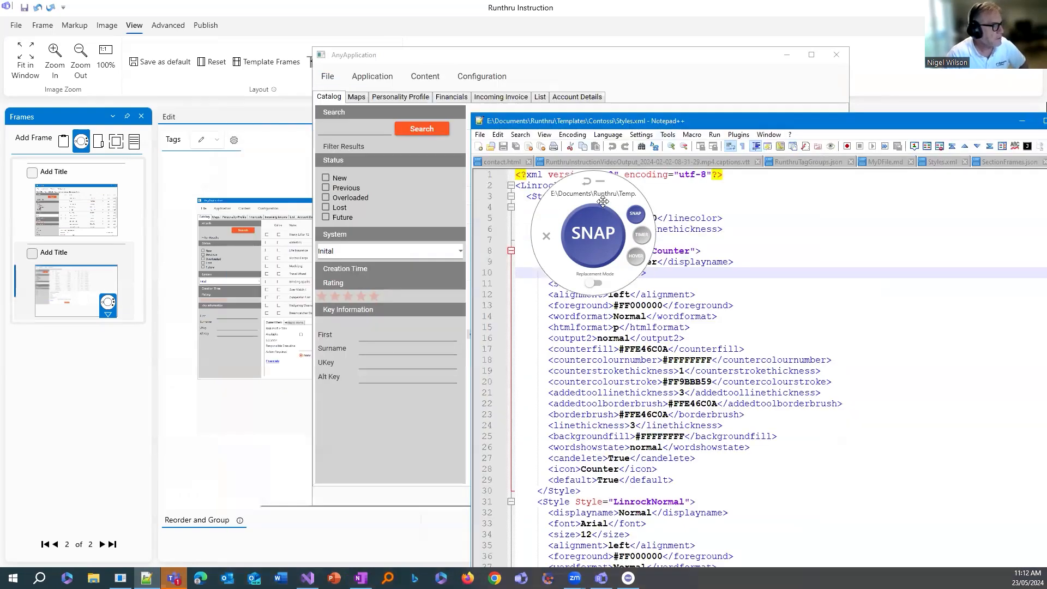
{"action": "left_click", "coordinate": [556, 198]}
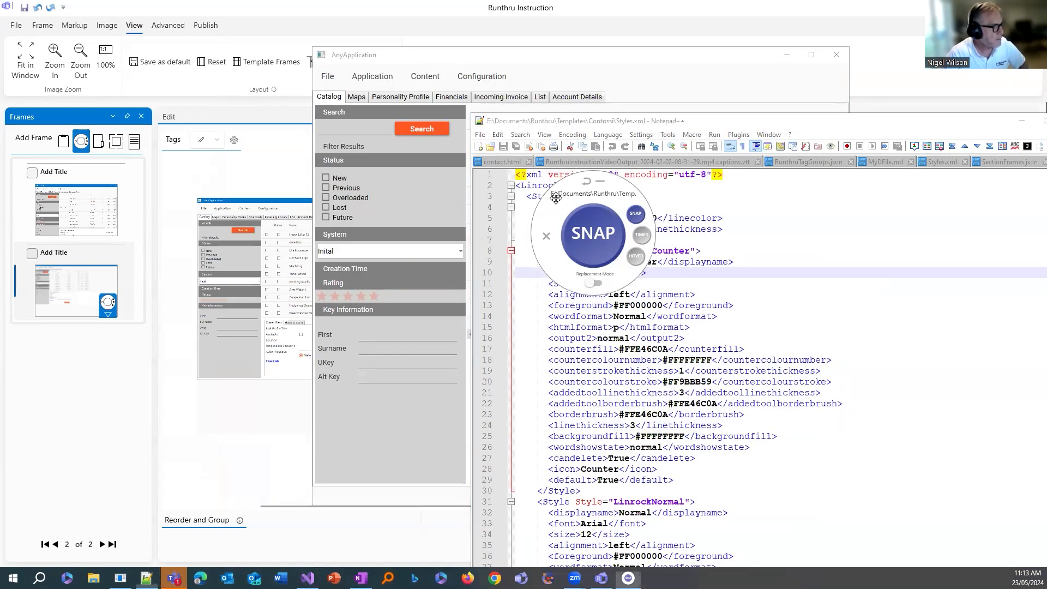
{"action": "left_click_drag", "start_coordinate": [556, 198], "coordinate": [502, 148]}
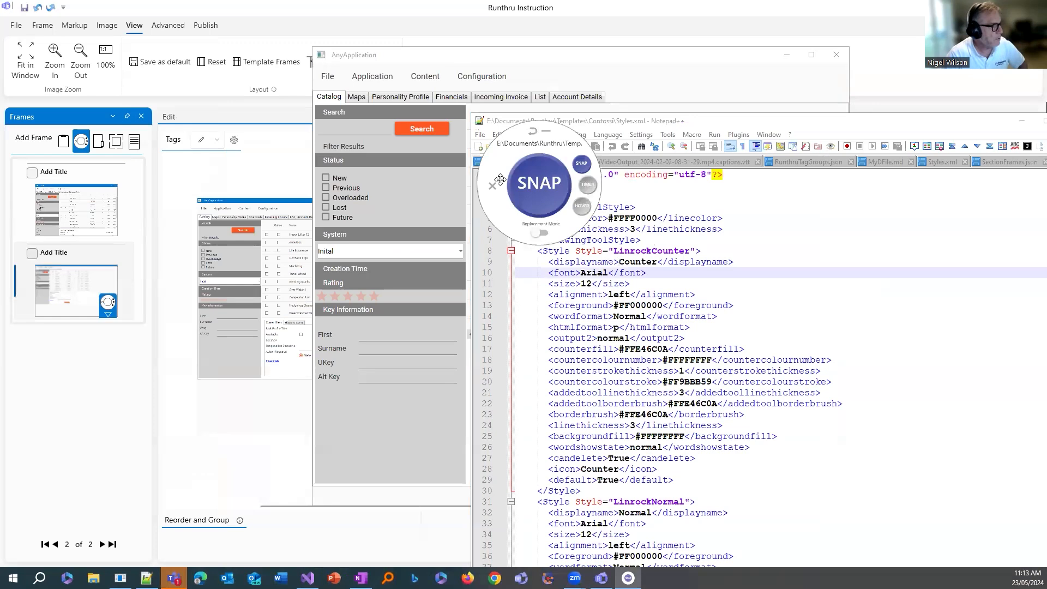
{"action": "left_click_drag", "start_coordinate": [502, 149], "coordinate": [489, 131]}
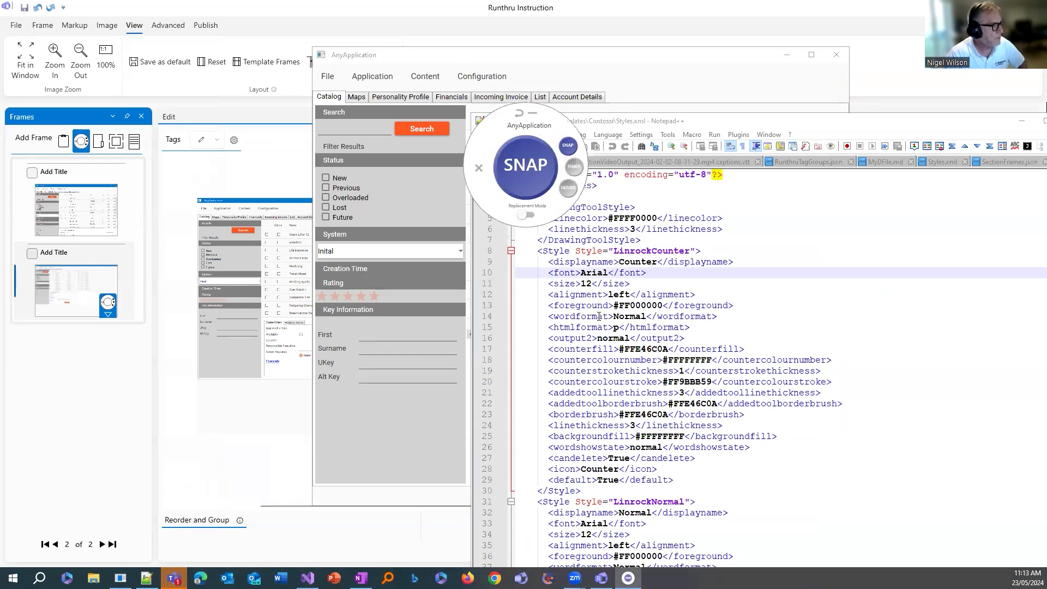
{"action": "left_click", "coordinate": [523, 160]}
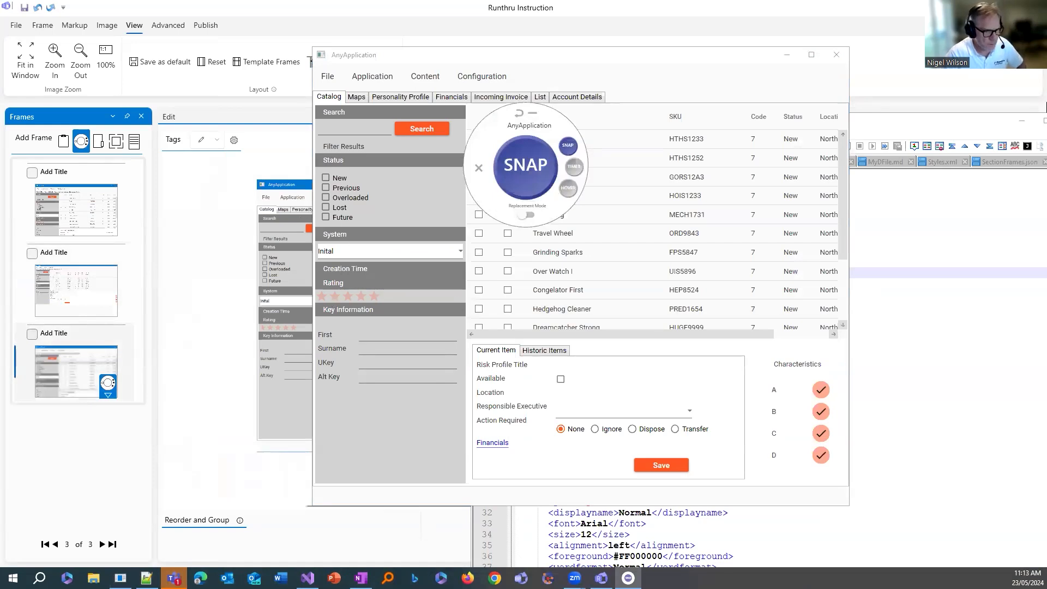
- Rearrange the capture tool and Notepad++ window, then minimise Notepad++ to reveal AnyApplication
{"action": "left_click", "coordinate": [884, 125]}
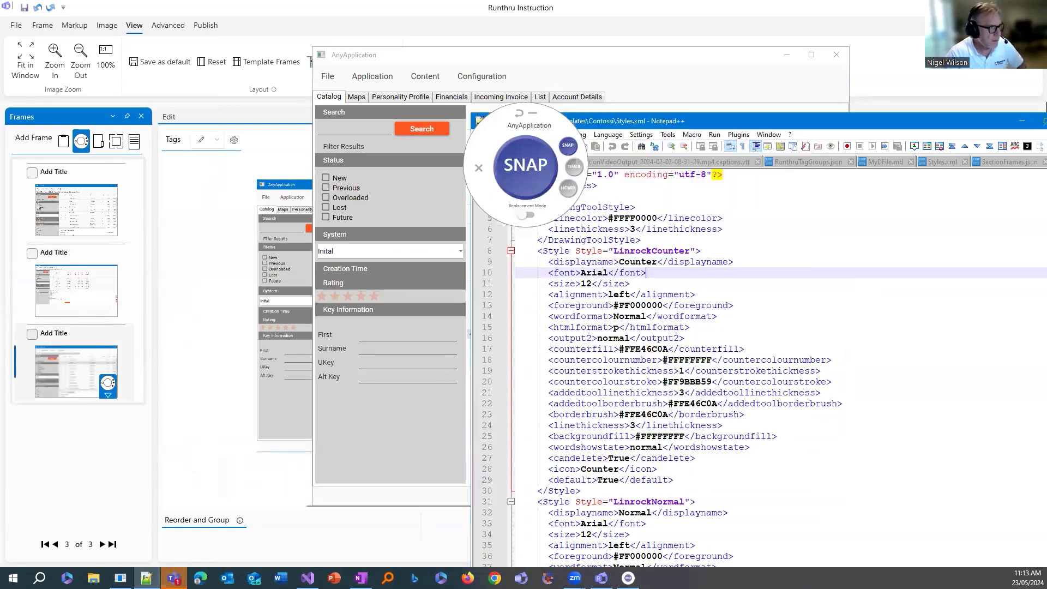
{"action": "left_click", "coordinate": [500, 133]}
{"action": "left_click_drag", "start_coordinate": [503, 134], "coordinate": [575, 195]}
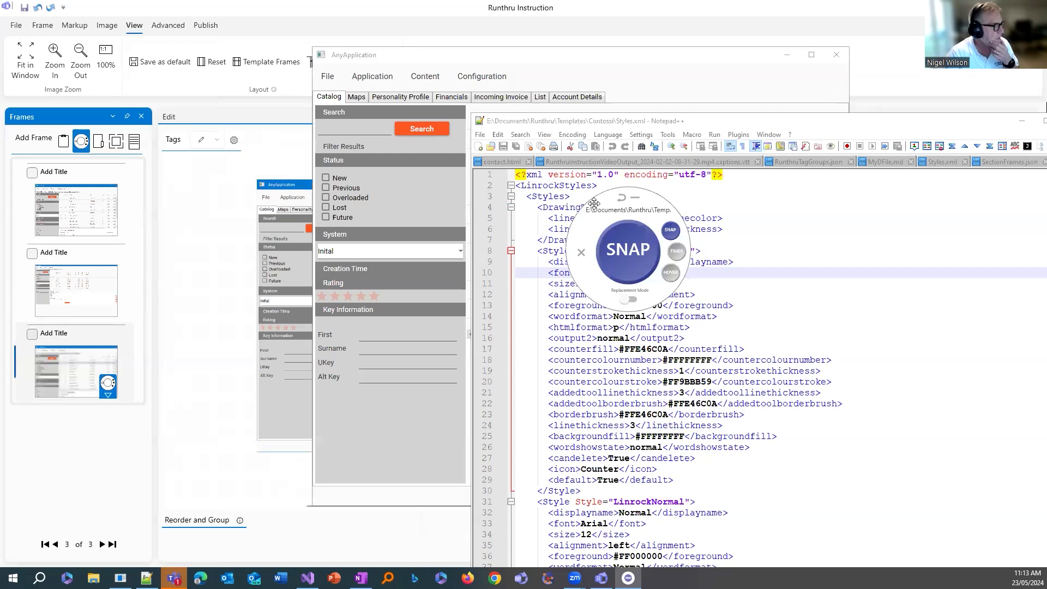
{"action": "left_click_drag", "start_coordinate": [594, 203], "coordinate": [488, 173]}
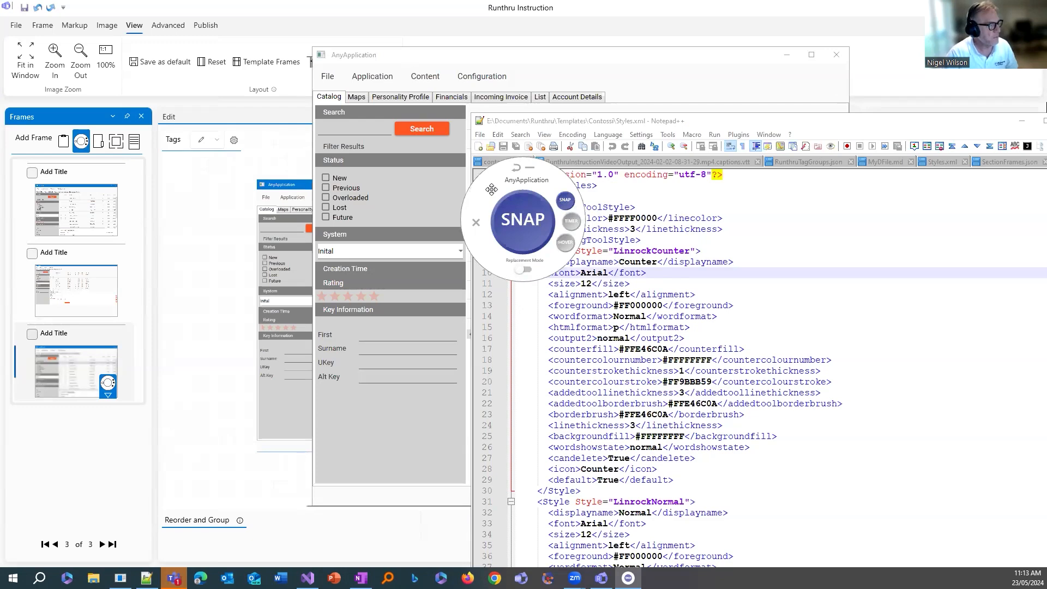
{"action": "left_click_drag", "start_coordinate": [491, 189], "coordinate": [559, 205]}
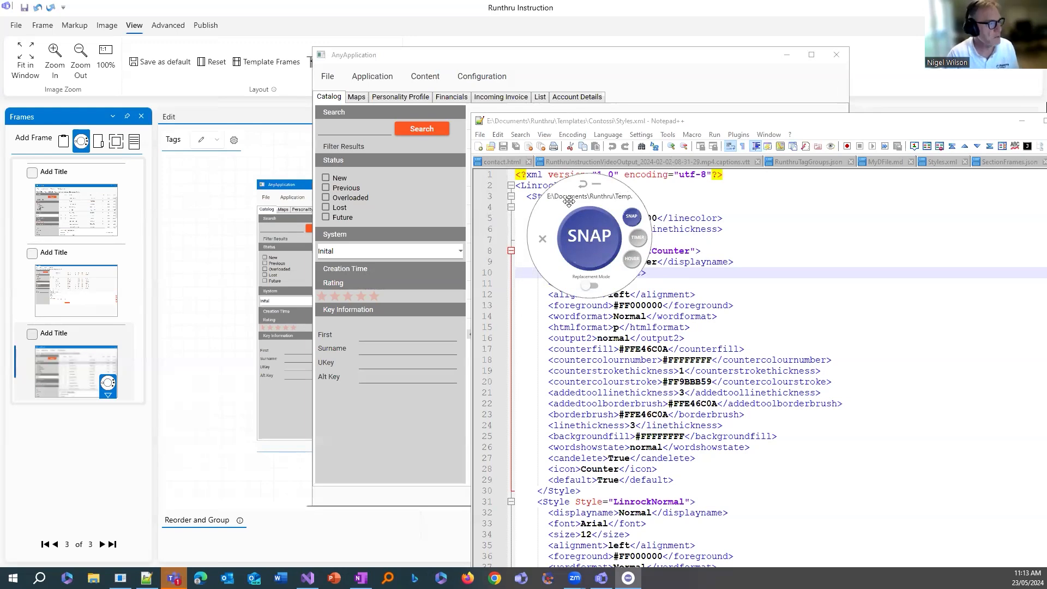
{"action": "left_click_drag", "start_coordinate": [555, 191], "coordinate": [431, 267]}
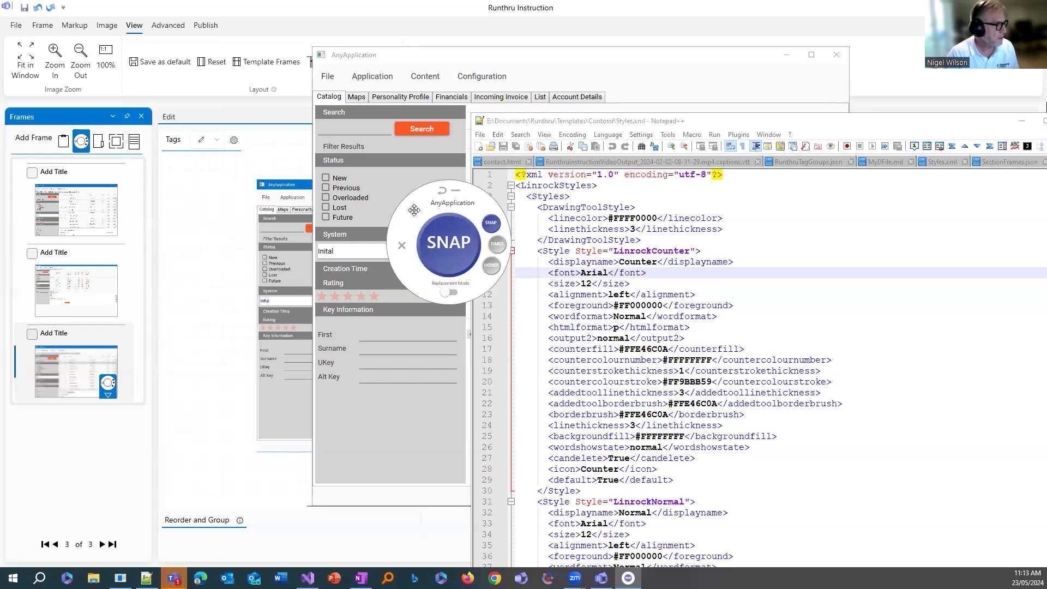
{"action": "left_click_drag", "start_coordinate": [413, 210], "coordinate": [648, 187]}
{"action": "left_click_drag", "start_coordinate": [922, 123], "coordinate": [765, 118]}
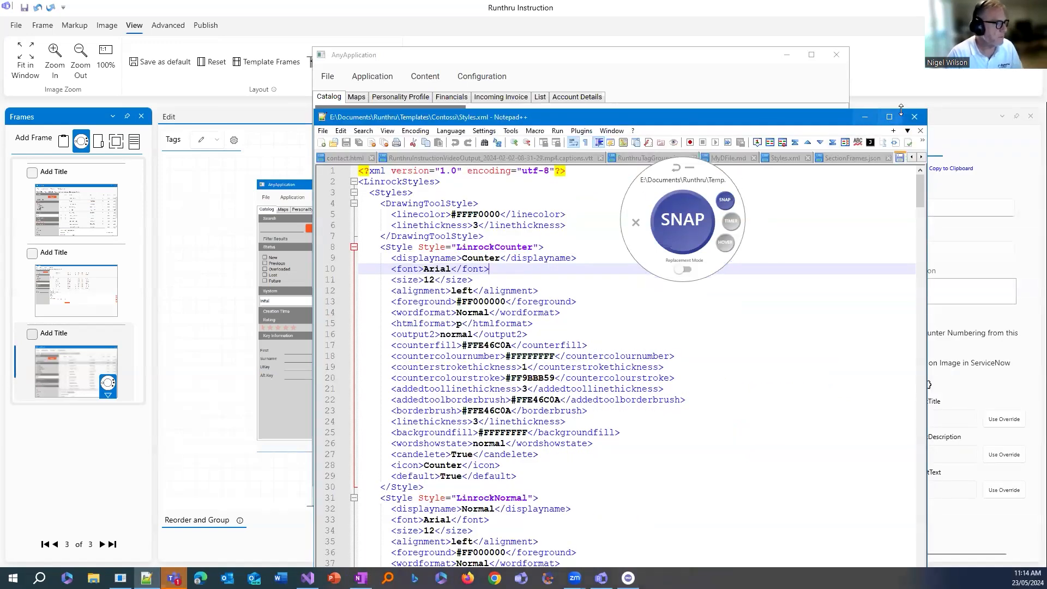
{"action": "left_click", "coordinate": [865, 116]}
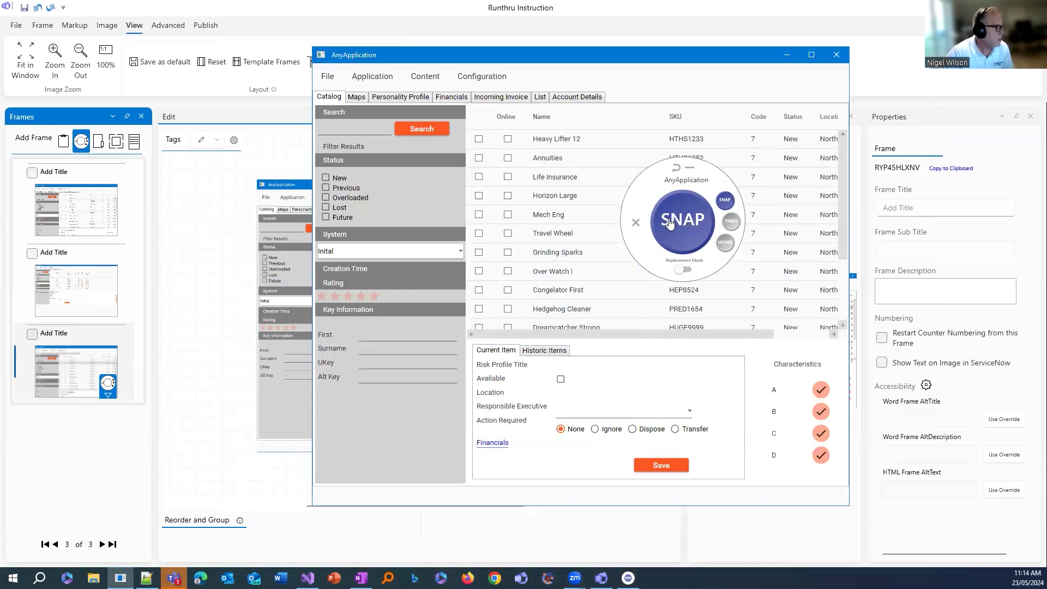
- Close screen capture, delete the third frame with confirmation, and review the remaining two frames
{"action": "left_click", "coordinate": [636, 222]}
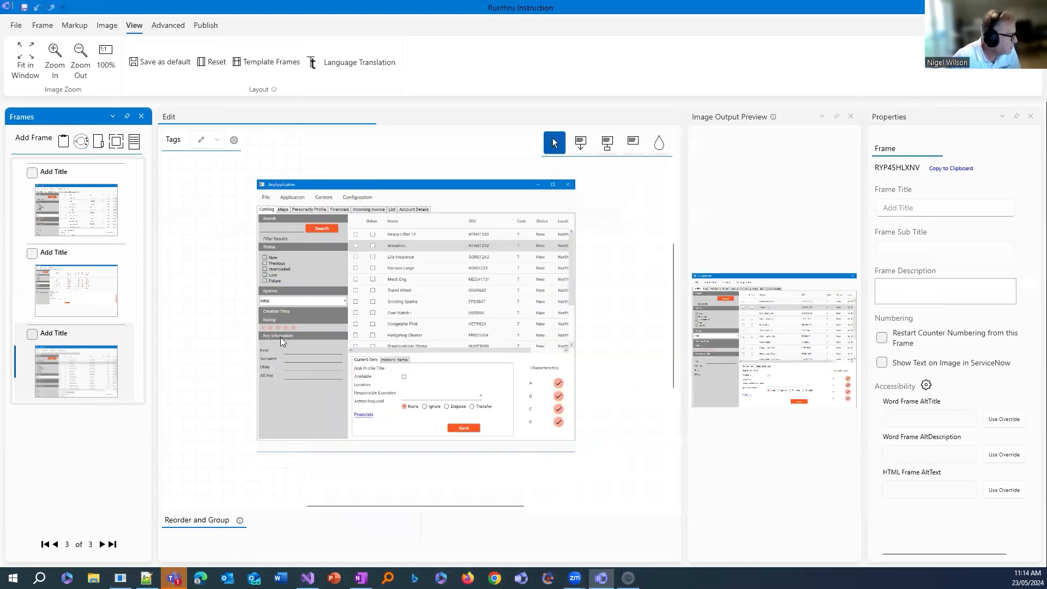
{"action": "right_click", "coordinate": [94, 354]}
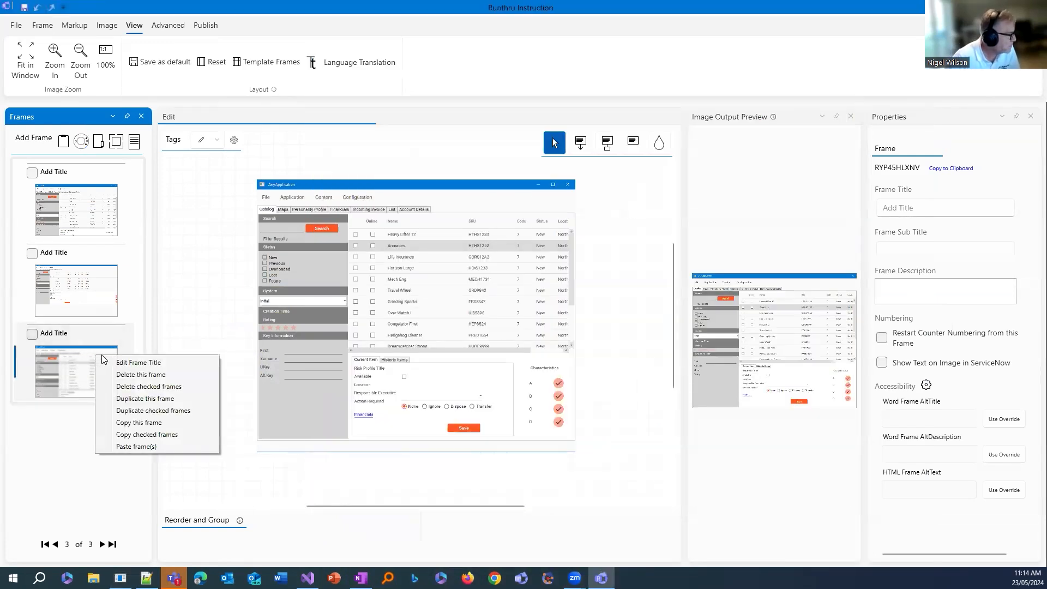
{"action": "left_click", "coordinate": [164, 375]}
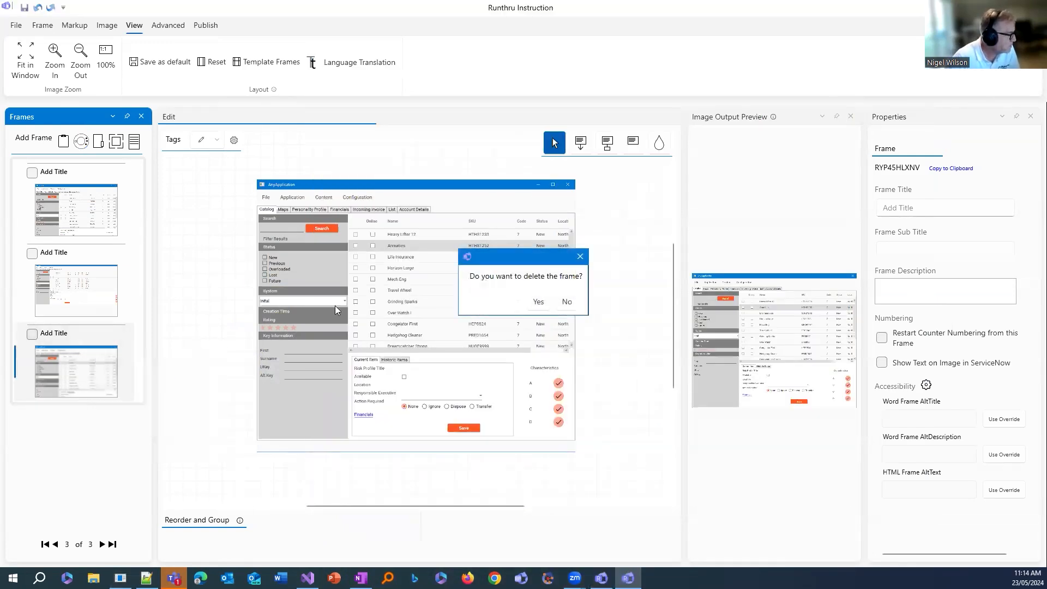
{"action": "left_click", "coordinate": [546, 306]}
{"action": "left_click", "coordinate": [111, 222]}
{"action": "left_click", "coordinate": [104, 281]}
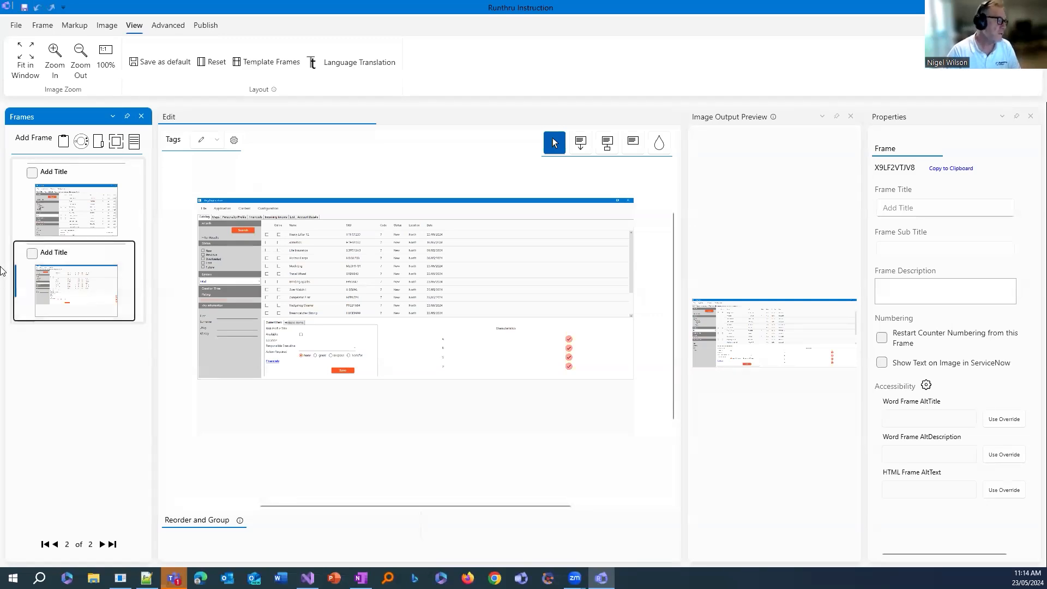
- On frame 1, add numbered callout 1 reading 'Do this thing' pointing at the Status list
{"action": "left_click", "coordinate": [22, 212]}
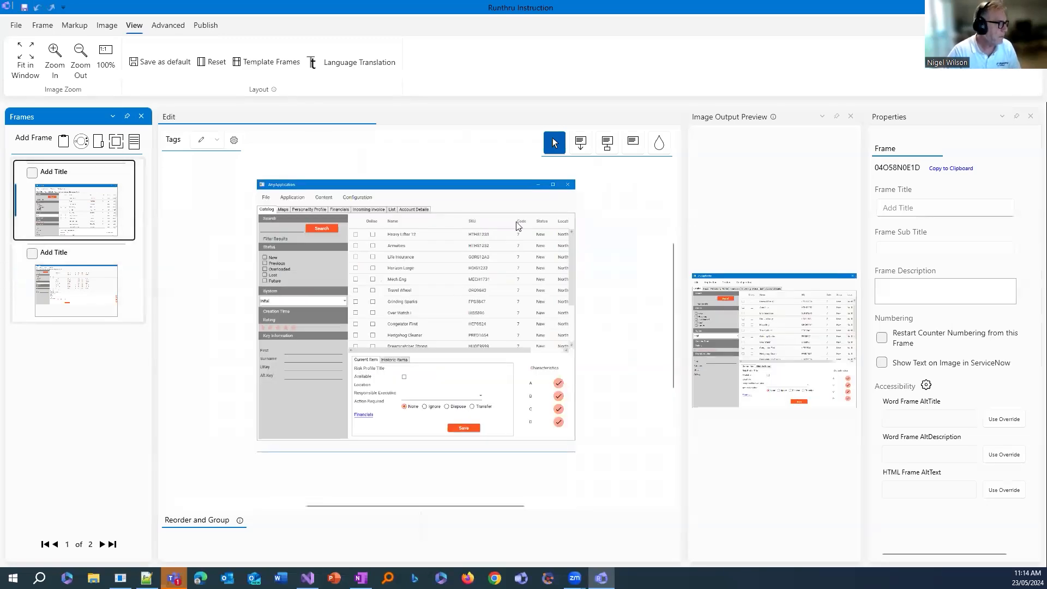
{"action": "left_click", "coordinate": [580, 144]}
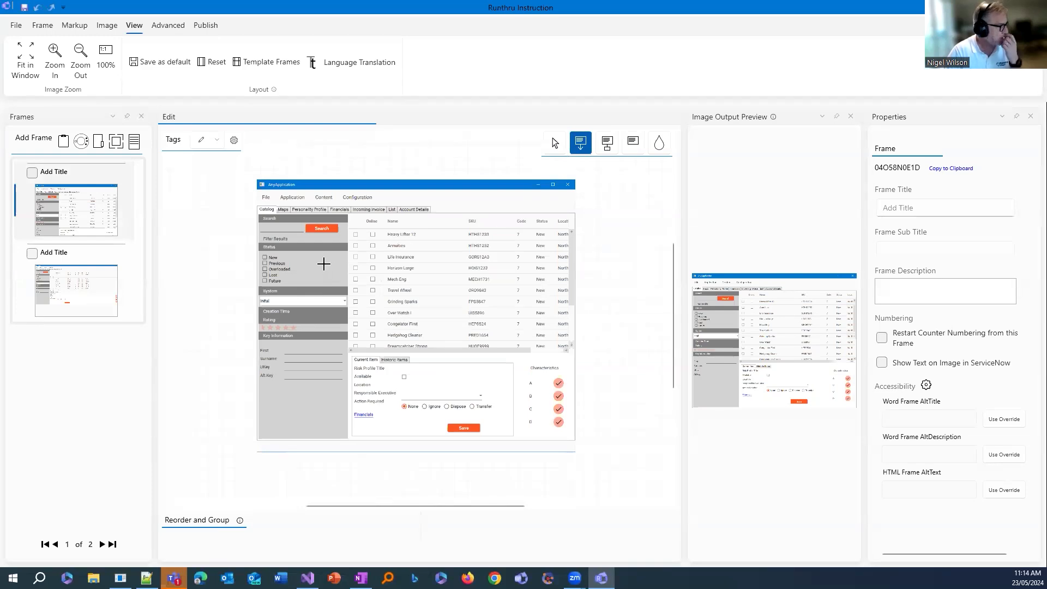
{"action": "left_click", "coordinate": [301, 265]}
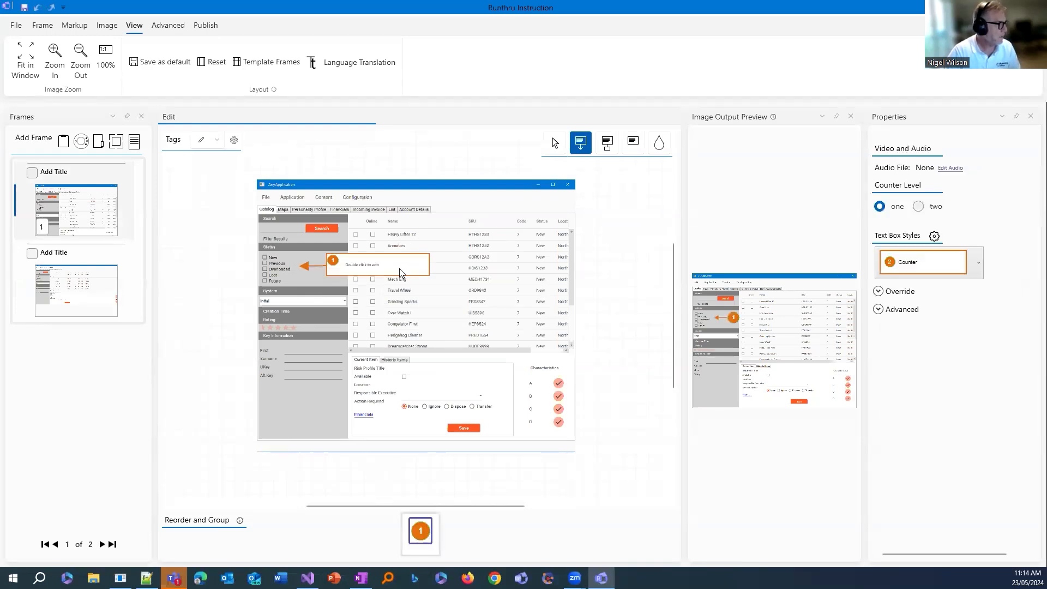
{"action": "left_click", "coordinate": [447, 276]}
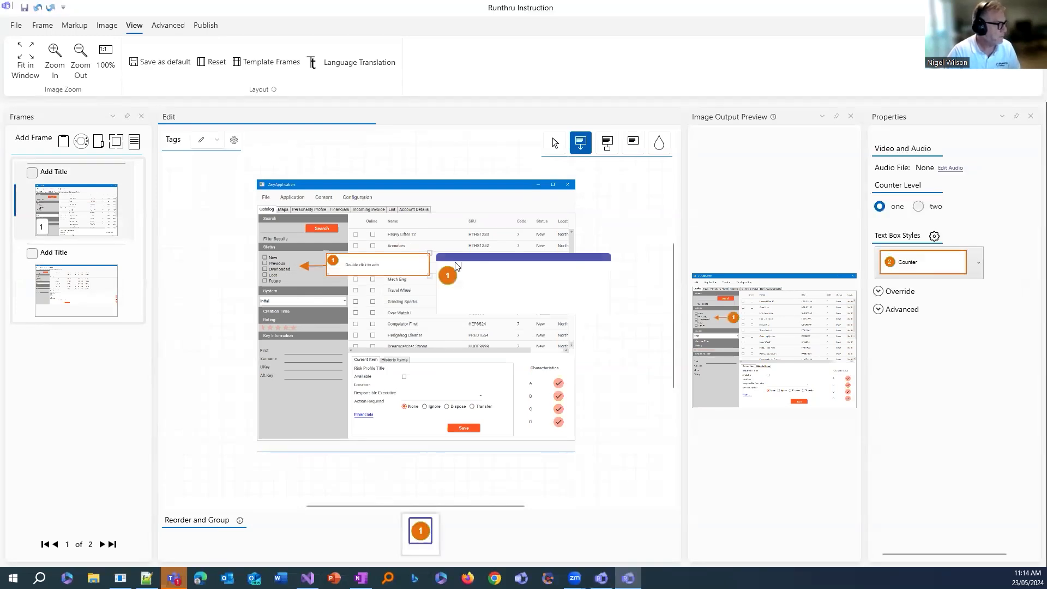
{"action": "left_click", "coordinate": [555, 143]}
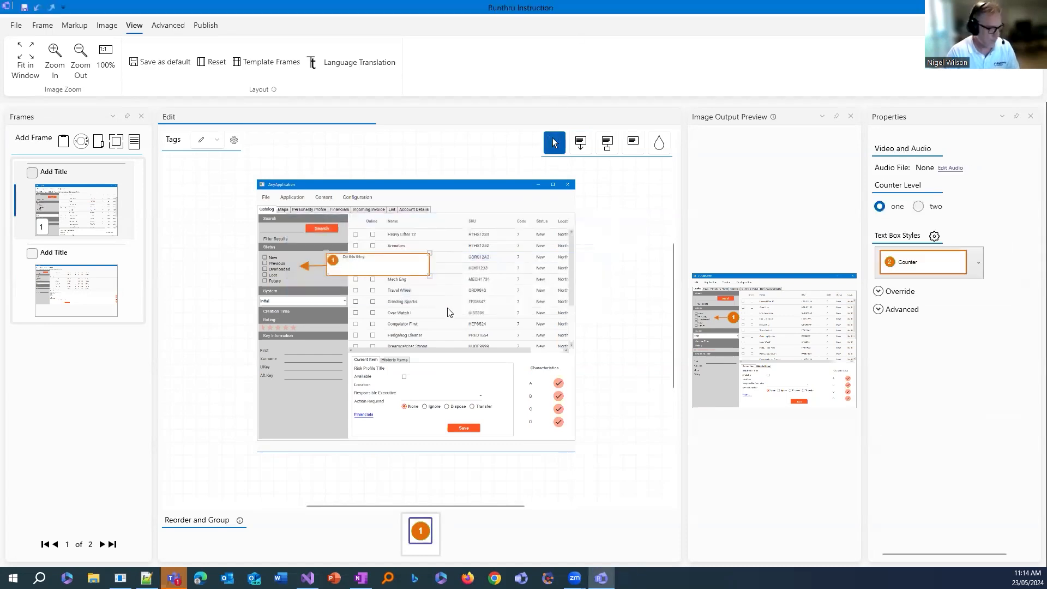
- Paste the callout onto frame 2, align it on the Status list, and check both frames
{"action": "left_click", "coordinate": [68, 295]}
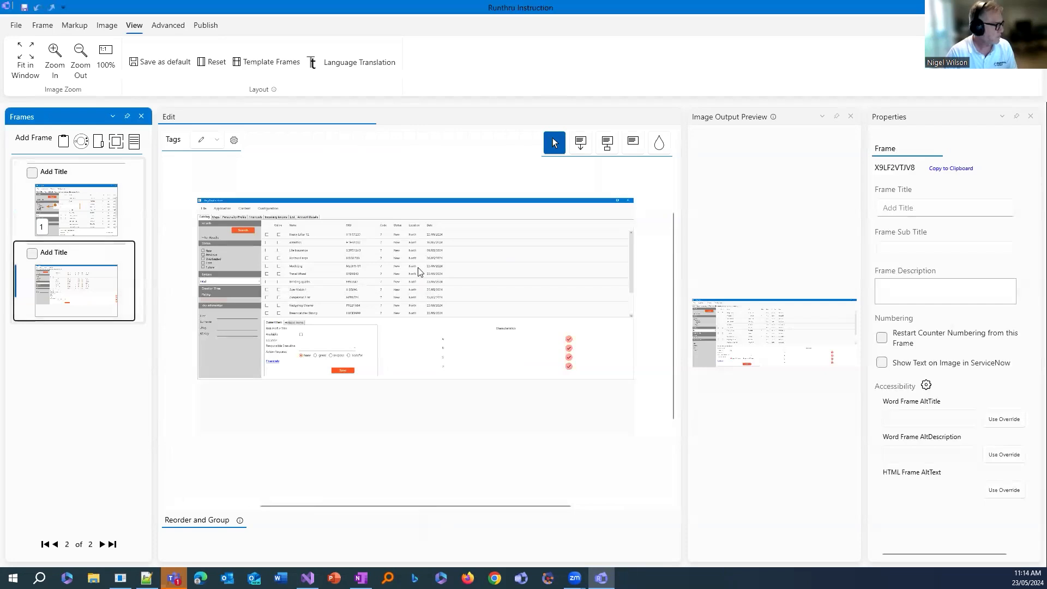
{"action": "key", "text": "ctrl+v"}
{"action": "left_click_drag", "start_coordinate": [403, 276], "coordinate": [307, 256]}
{"action": "left_click", "coordinate": [439, 290]}
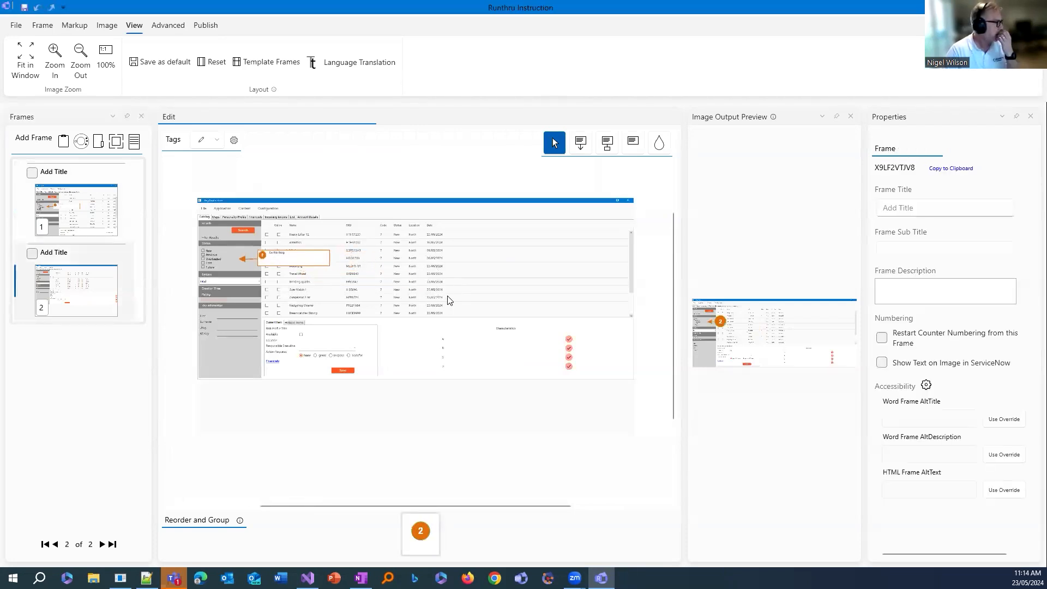
{"action": "left_click", "coordinate": [79, 228]}
{"action": "left_click", "coordinate": [111, 281]}
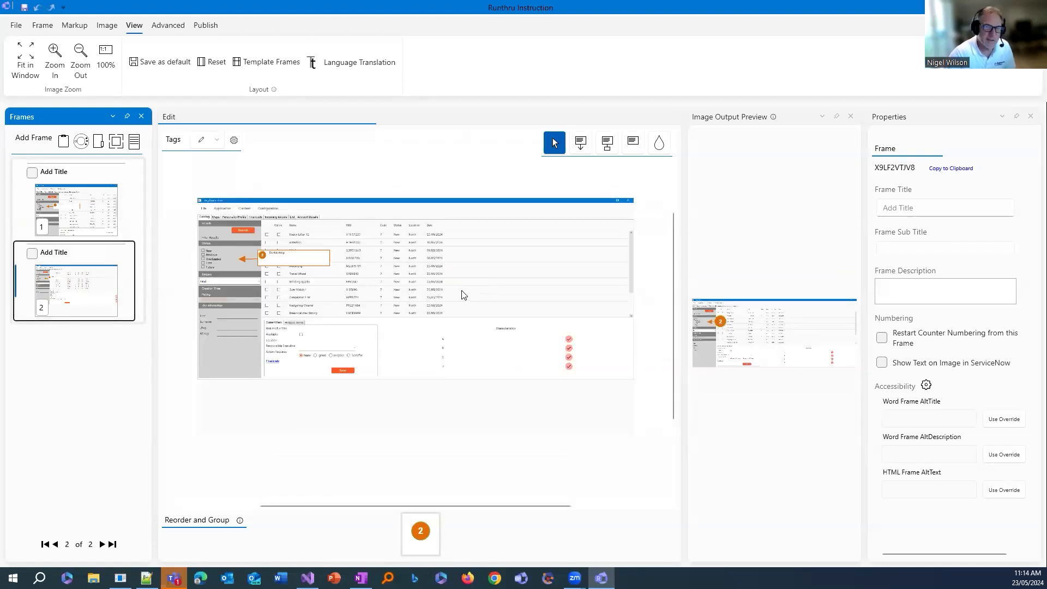
- Publish the guide using the Word button on the Publish tab
{"action": "left_click", "coordinate": [206, 25]}
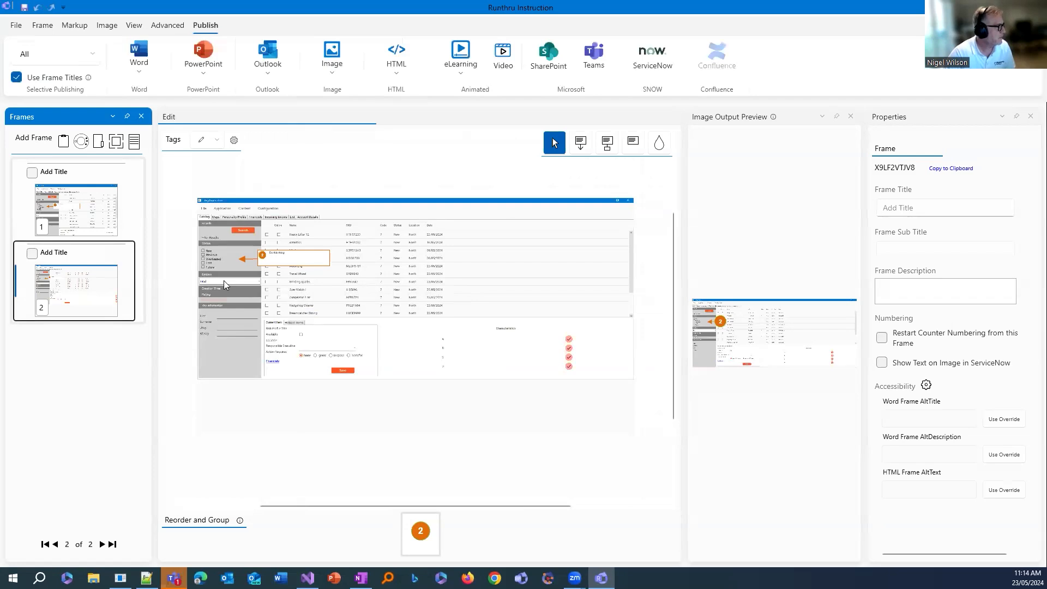
{"action": "left_click", "coordinate": [140, 50]}
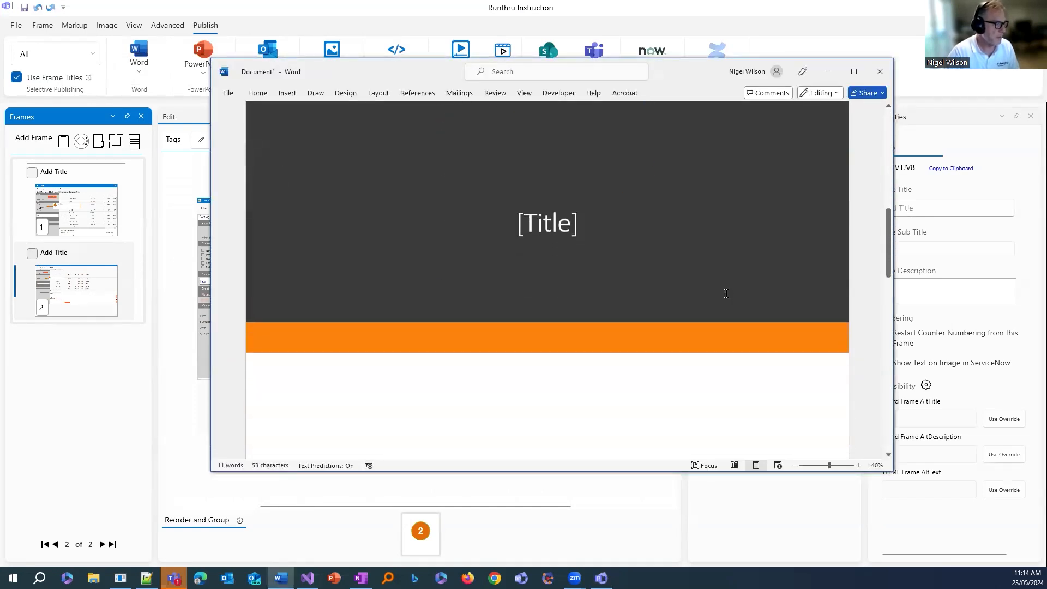
- Maximise Word, scroll to the second step table and inspect its screenshot showing callout 2
{"action": "left_click", "coordinate": [854, 72]}
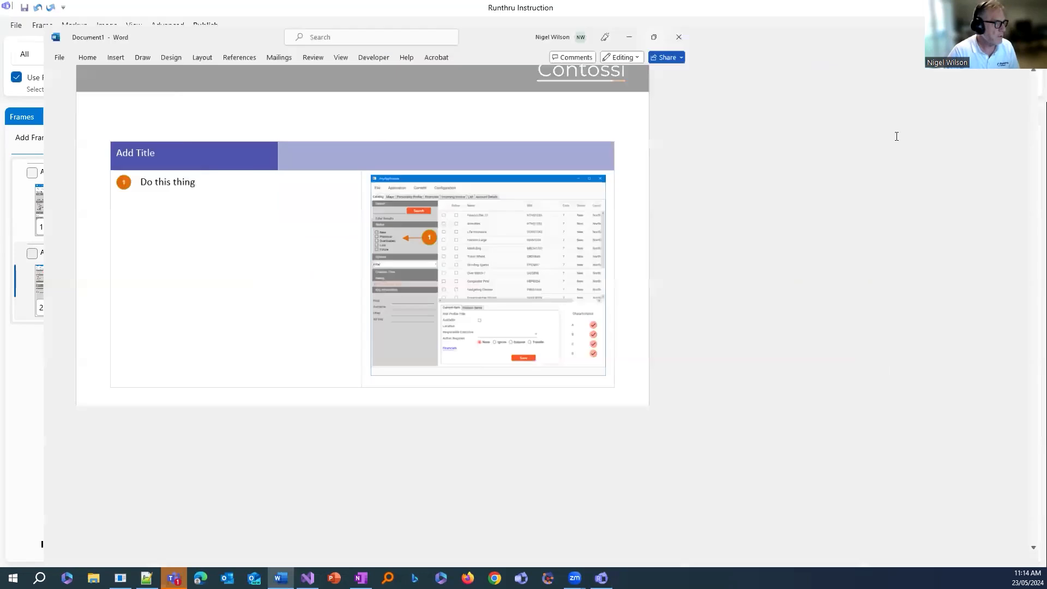
{"action": "scroll", "coordinate": [907, 334], "scroll_direction": "down", "scroll_amount": 2}
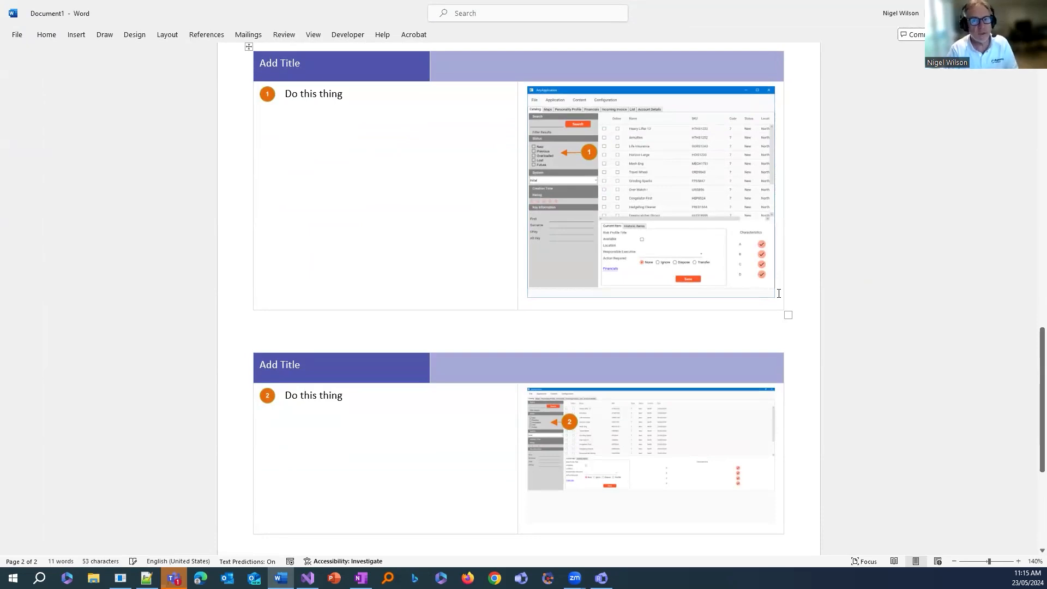
{"action": "scroll", "coordinate": [654, 411], "scroll_direction": "down", "scroll_amount": 3}
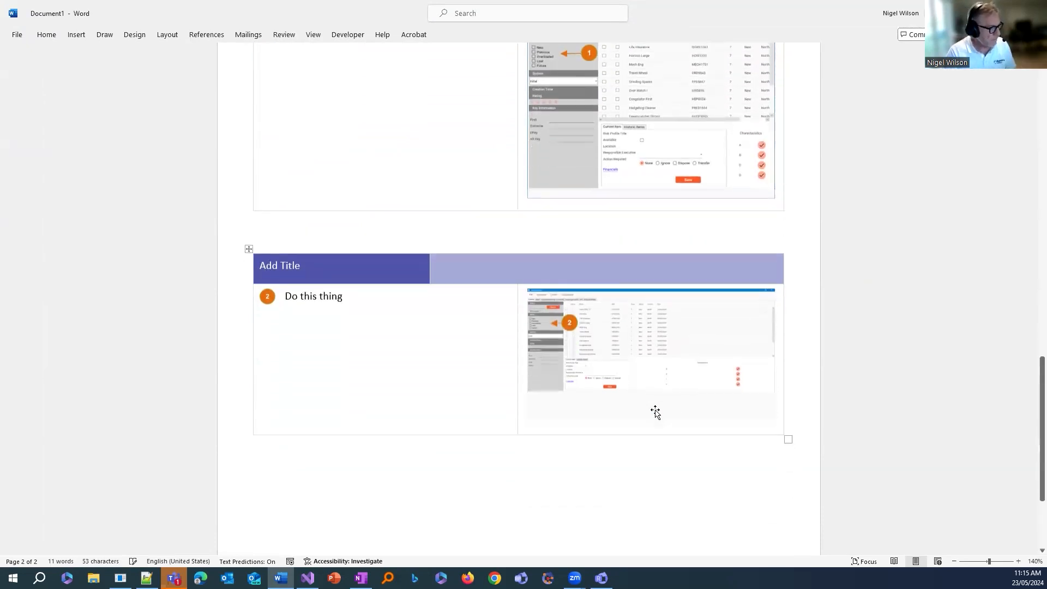
{"action": "left_click", "coordinate": [593, 329]}
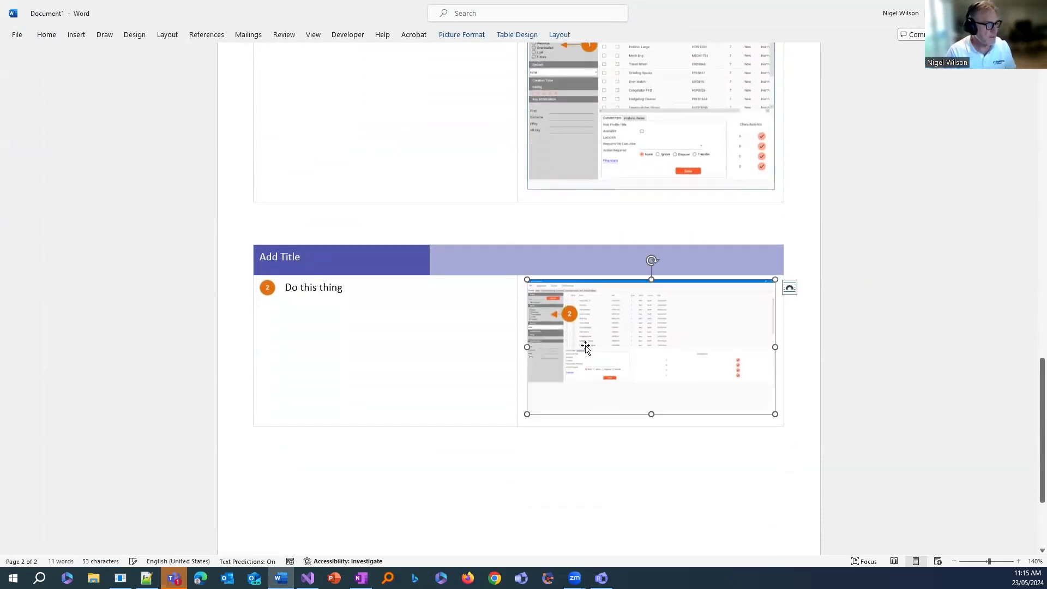
{"action": "scroll", "coordinate": [599, 327], "scroll_direction": "up", "scroll_amount": 20, "text": "ctrl"}
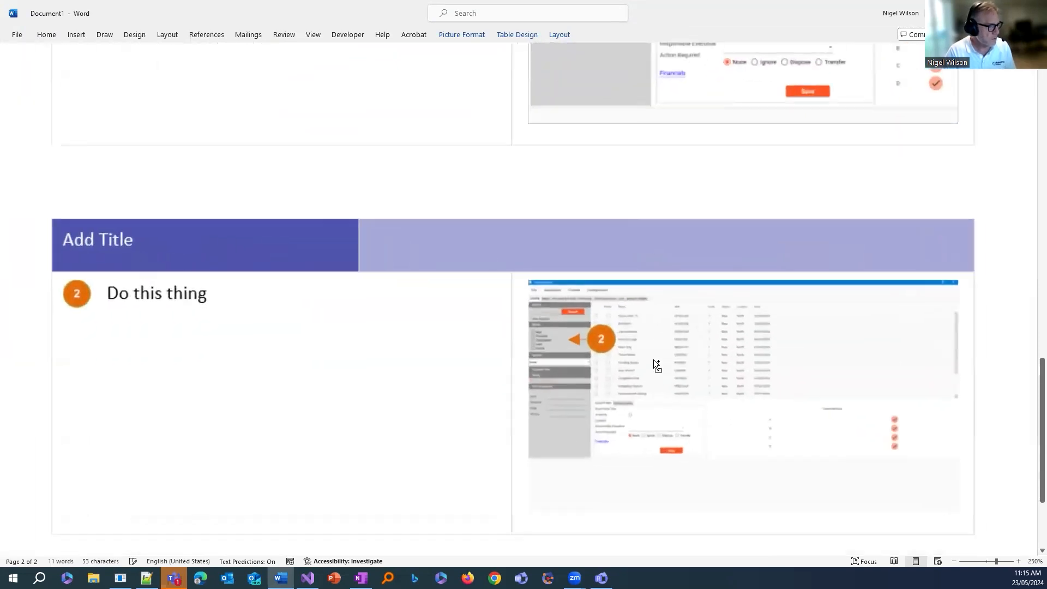
{"action": "scroll", "coordinate": [702, 351], "scroll_direction": "up", "scroll_amount": 14, "text": "ctrl"}
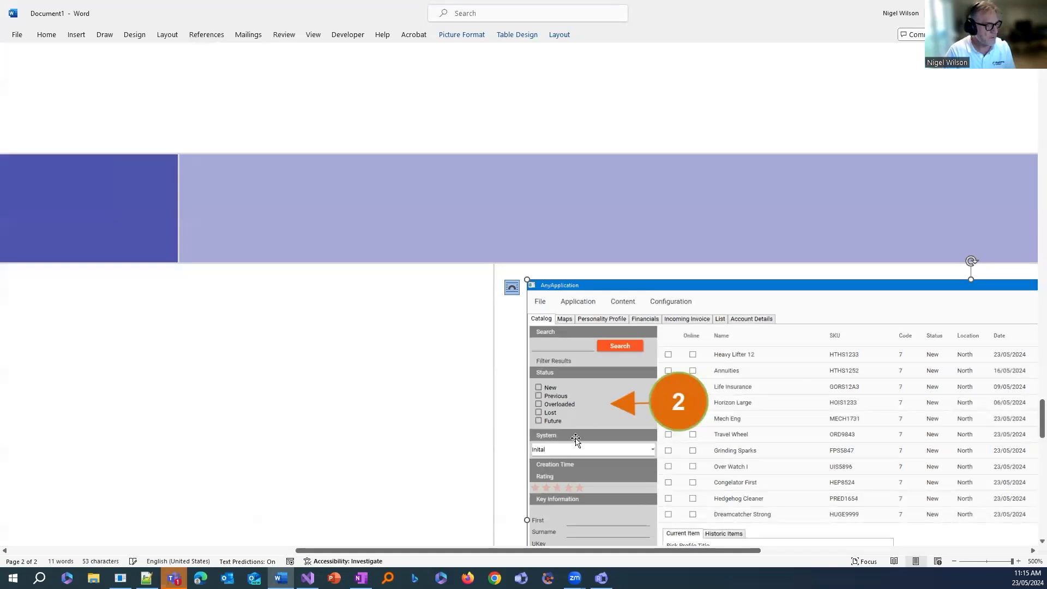
{"action": "scroll", "coordinate": [834, 375], "scroll_direction": "down", "scroll_amount": 18, "text": "ctrl"}
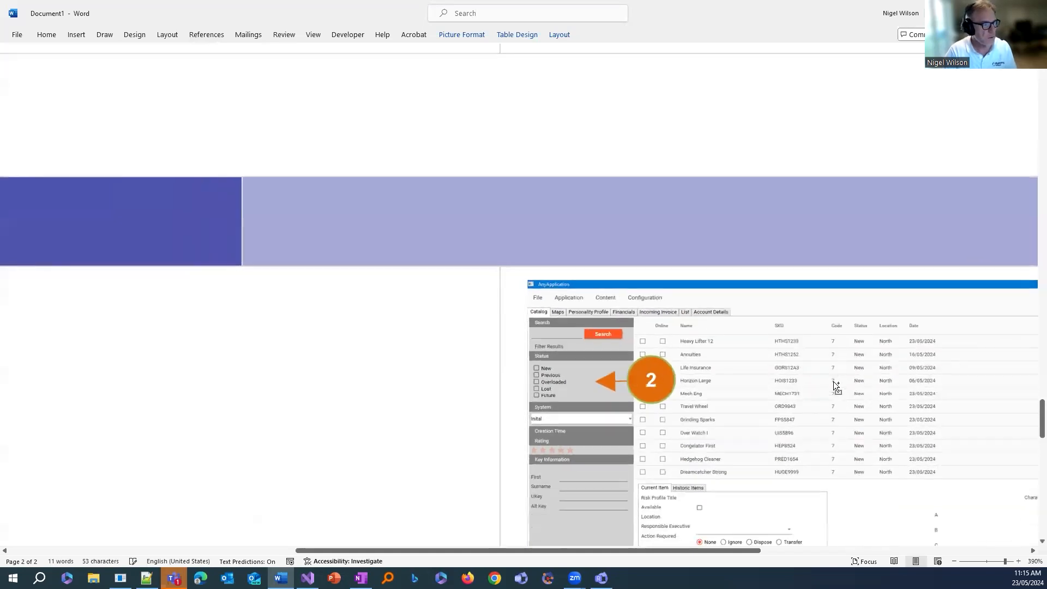
{"action": "scroll", "coordinate": [832, 378], "scroll_direction": "down", "scroll_amount": 9, "text": "ctrl"}
{"action": "scroll", "coordinate": [874, 359], "scroll_direction": "down", "scroll_amount": 3}
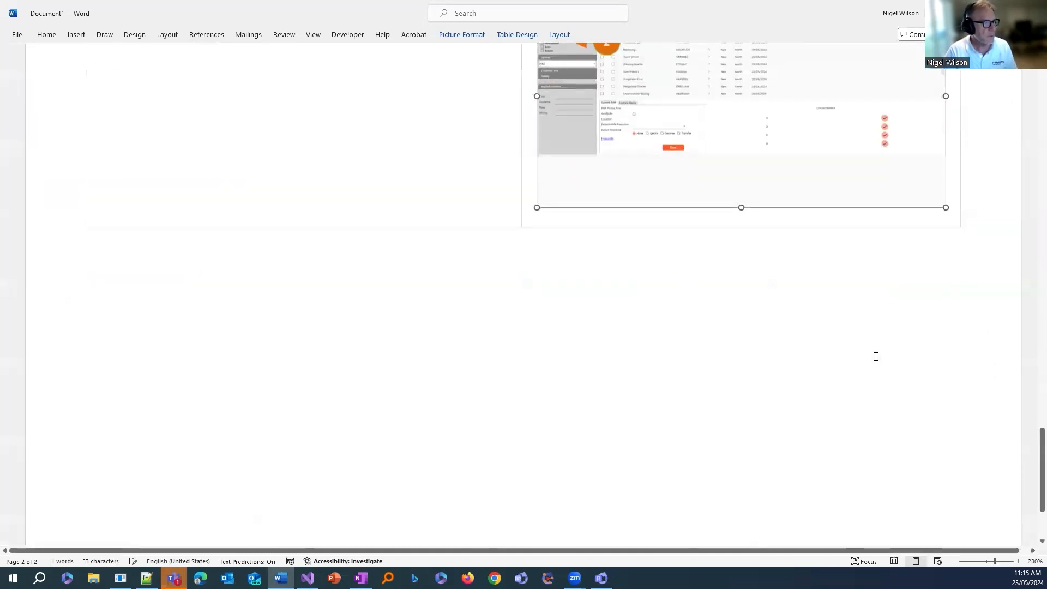
{"action": "scroll", "coordinate": [874, 353], "scroll_direction": "up", "scroll_amount": 4}
{"action": "scroll", "coordinate": [829, 339], "scroll_direction": "up", "scroll_amount": 3}
{"action": "scroll", "coordinate": [828, 336], "scroll_direction": "down", "scroll_amount": 8, "text": "ctrl"}
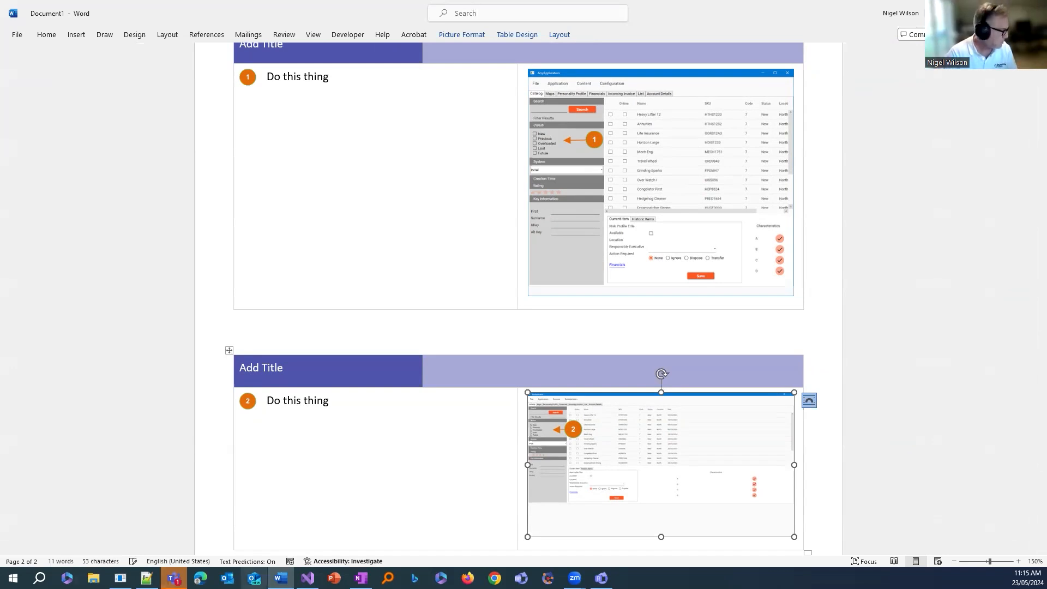
- Bring back the AnyApplication window, restore its size, and move it out of the way
{"action": "left_click", "coordinate": [120, 578]}
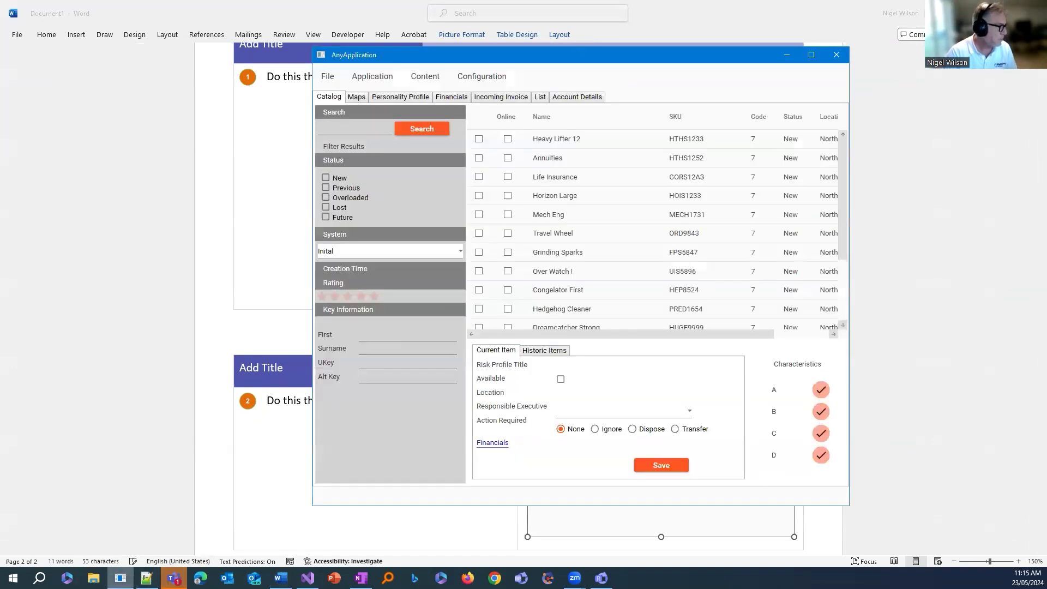
{"action": "double_click", "coordinate": [602, 59]}
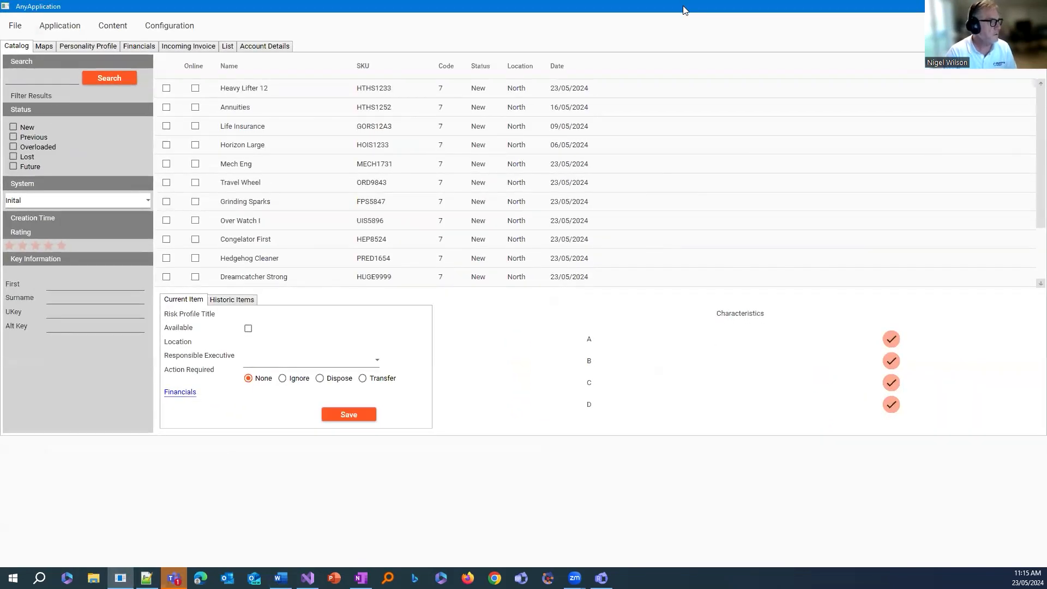
{"action": "double_click", "coordinate": [685, 8]}
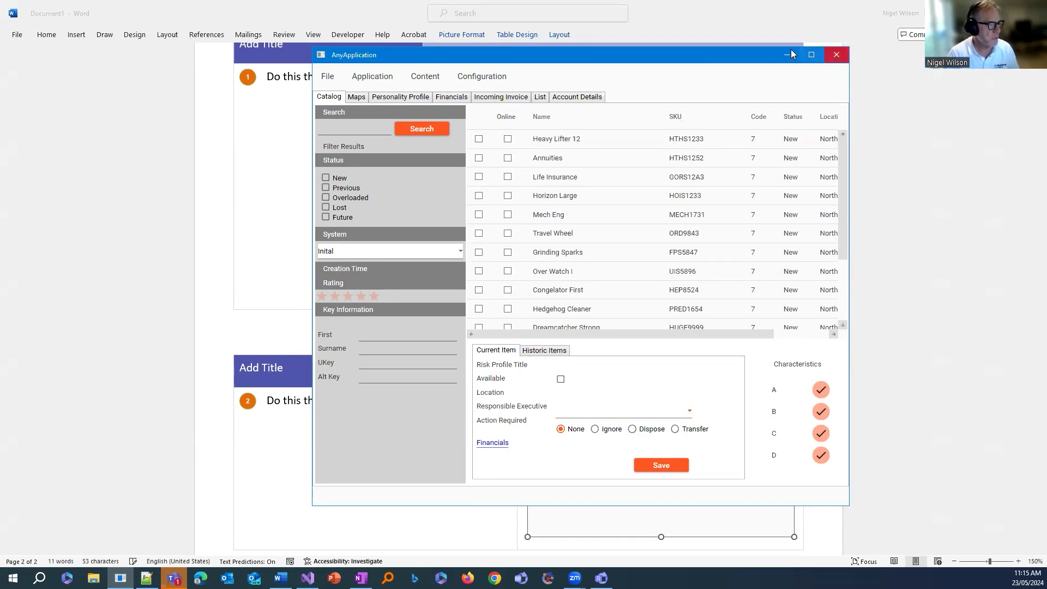
{"action": "left_click_drag", "start_coordinate": [715, 64], "coordinate": [811, 118]}
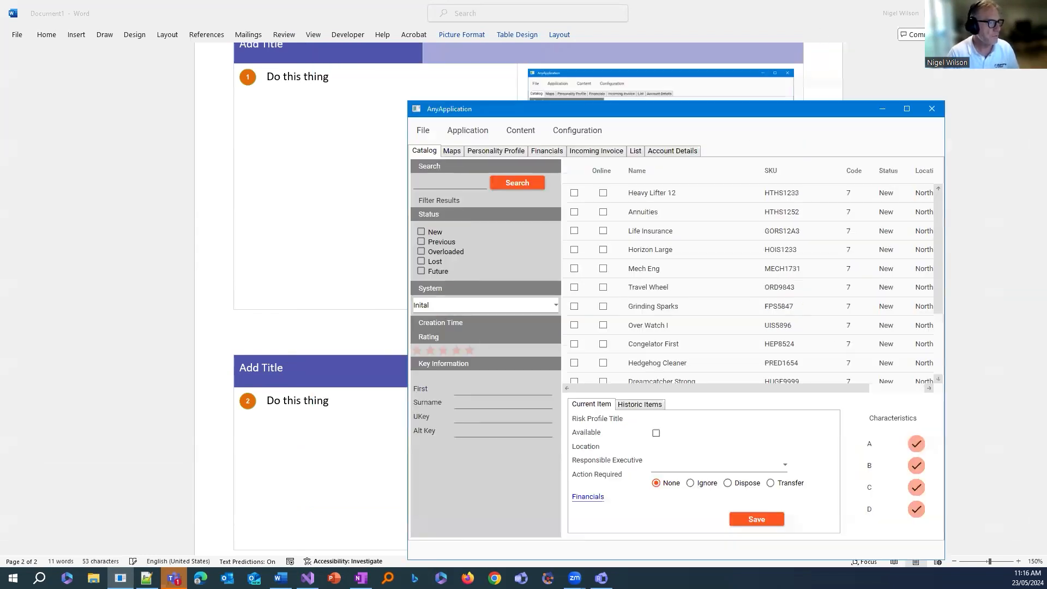
- Close the published Word document without saving
{"action": "left_click", "coordinate": [190, 220]}
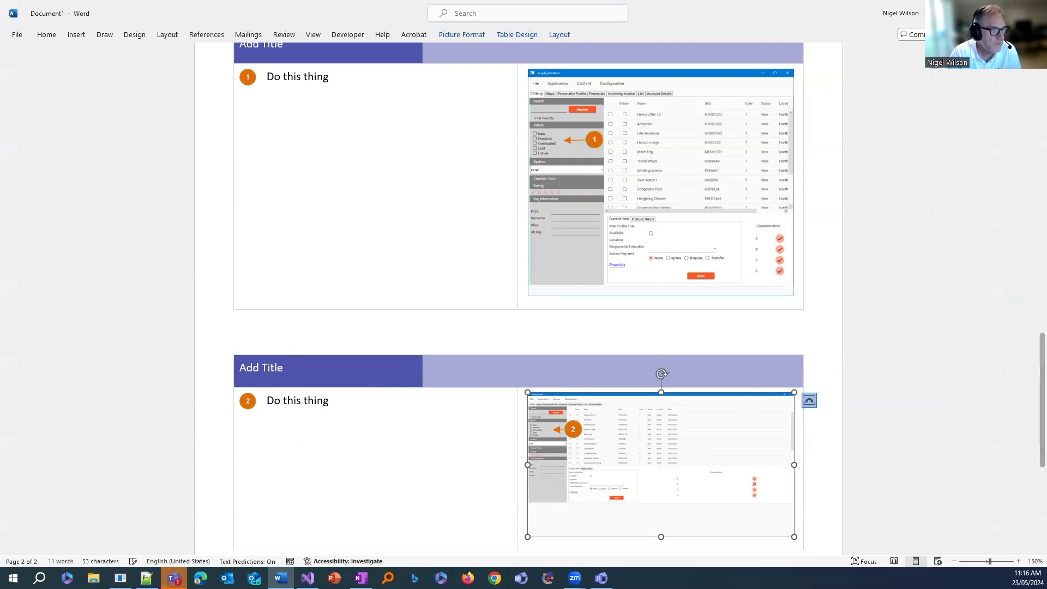
{"action": "left_click", "coordinate": [1034, 13]}
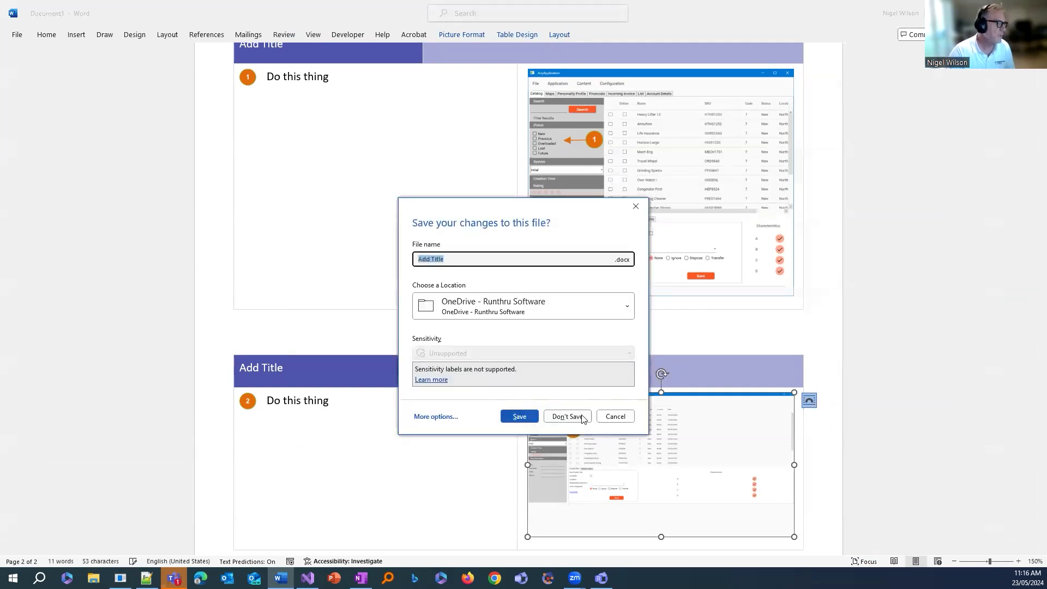
{"action": "left_click", "coordinate": [579, 417]}
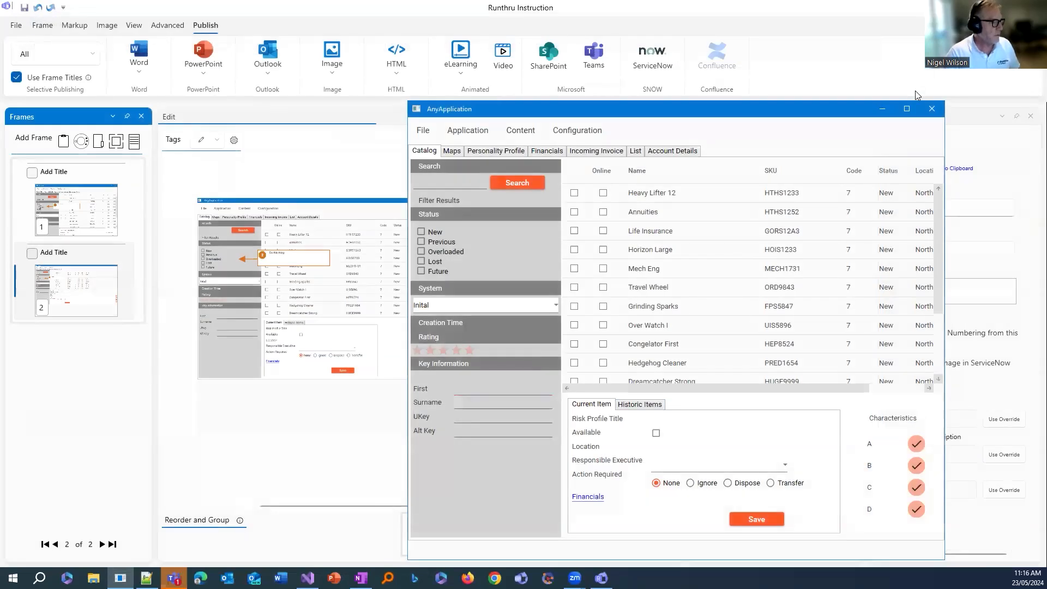
- Close AnyApplication and show frame 2 with the Image editing tools in Runthru Instruction
{"action": "left_click", "coordinate": [932, 109]}
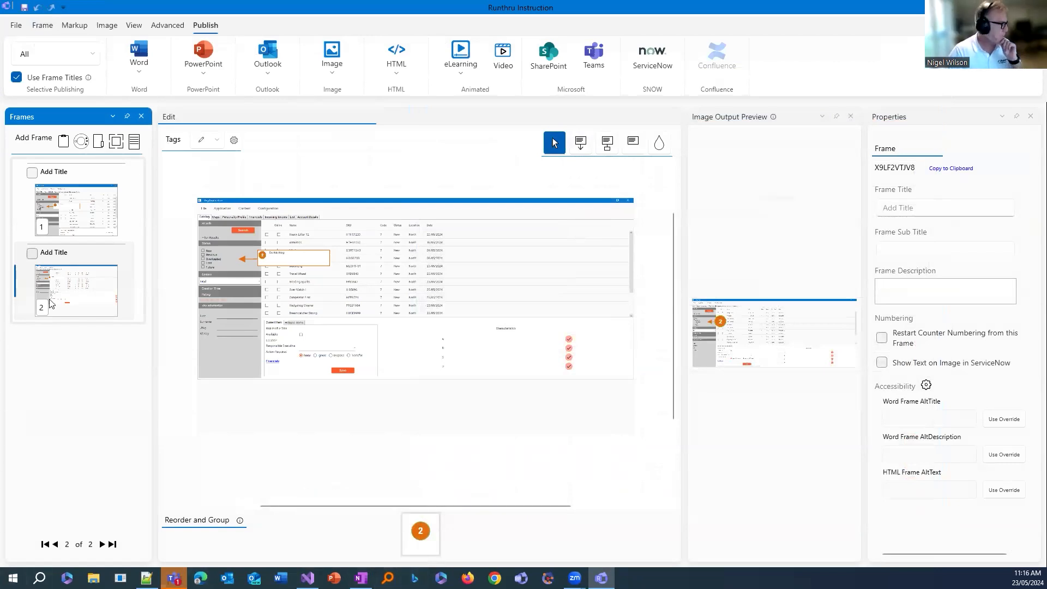
{"action": "left_click", "coordinate": [72, 217]}
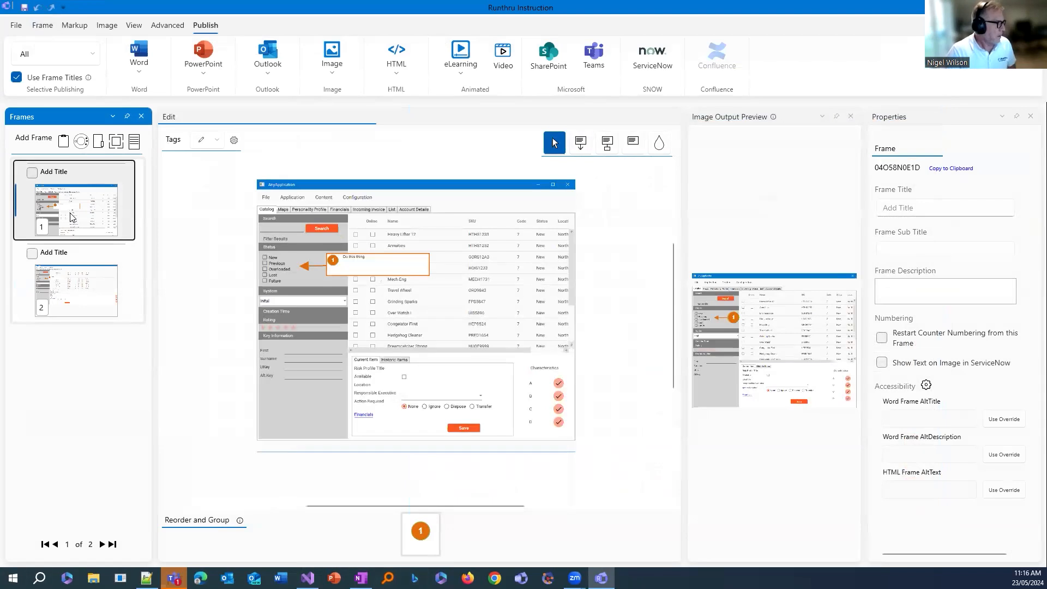
{"action": "left_click", "coordinate": [77, 266]}
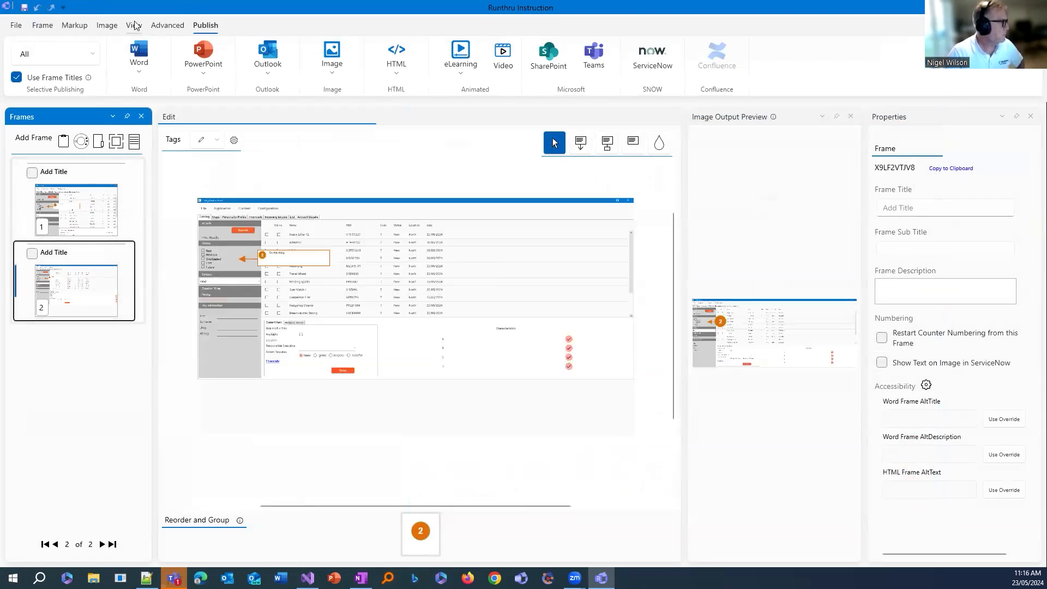
{"action": "left_click", "coordinate": [135, 25]}
{"action": "left_click", "coordinate": [107, 25]}
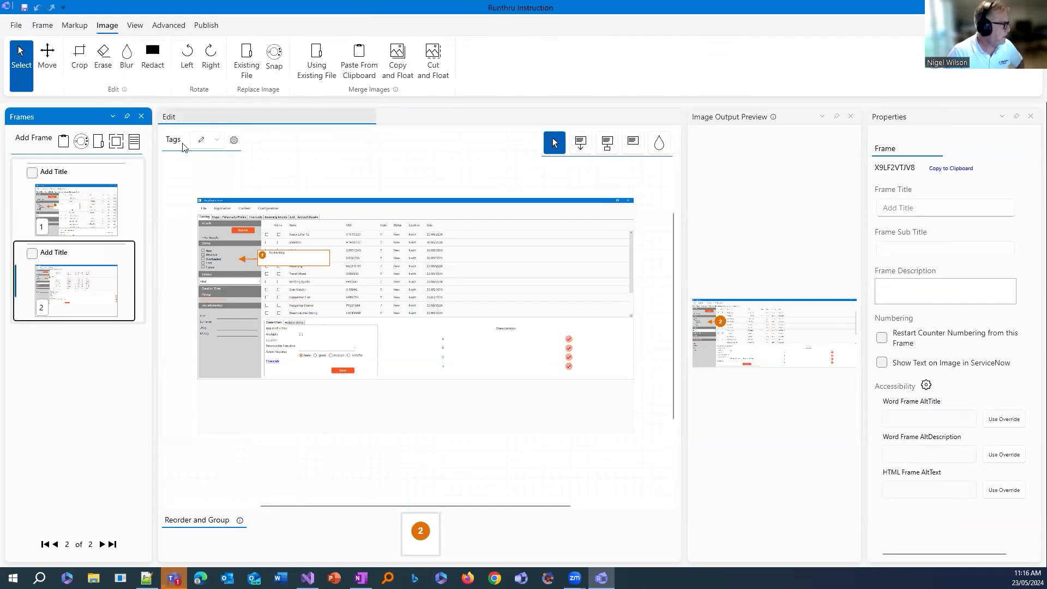
- Try a crop on frame 2's screenshot, cancel it uncropped, and move to frame 1
{"action": "left_click", "coordinate": [82, 58]}
{"action": "left_click_drag", "start_coordinate": [618, 400], "coordinate": [263, 122]}
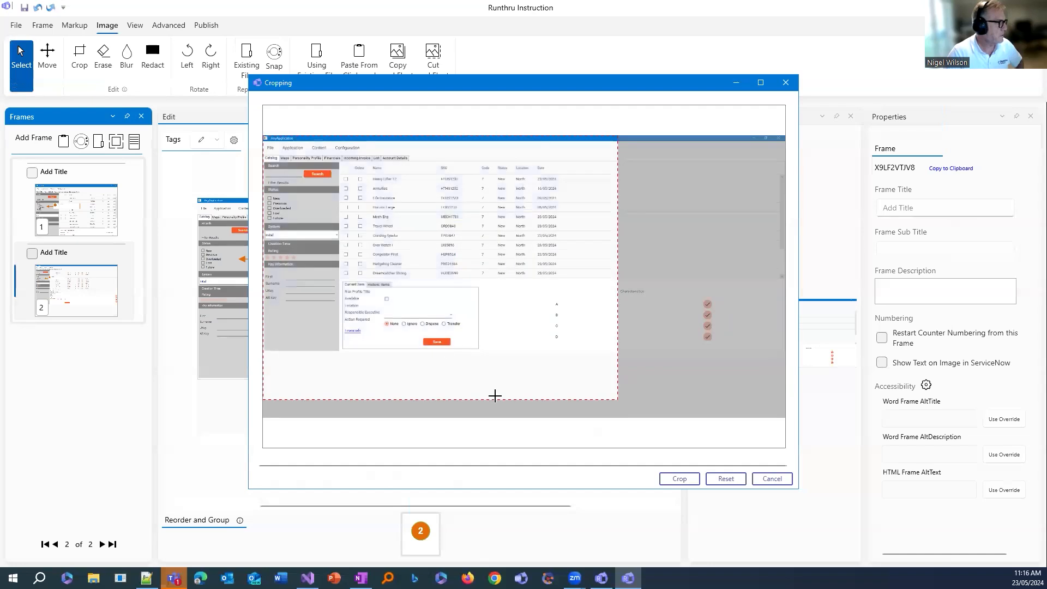
{"action": "left_click", "coordinate": [778, 483]}
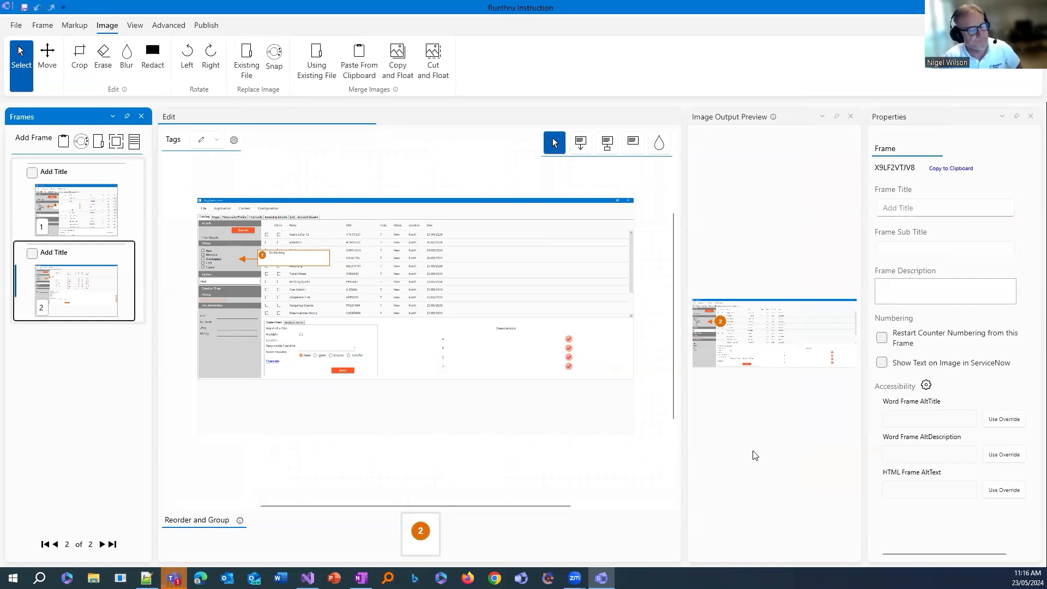
{"action": "left_click", "coordinate": [56, 233]}
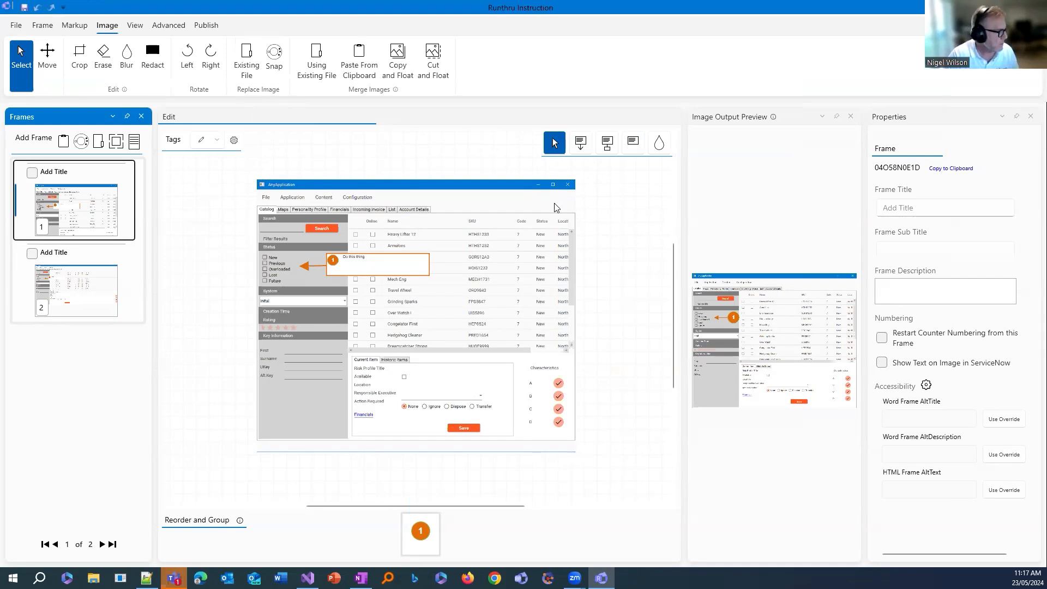
{"action": "scroll", "coordinate": [487, 430], "scroll_direction": "up", "scroll_amount": 4}
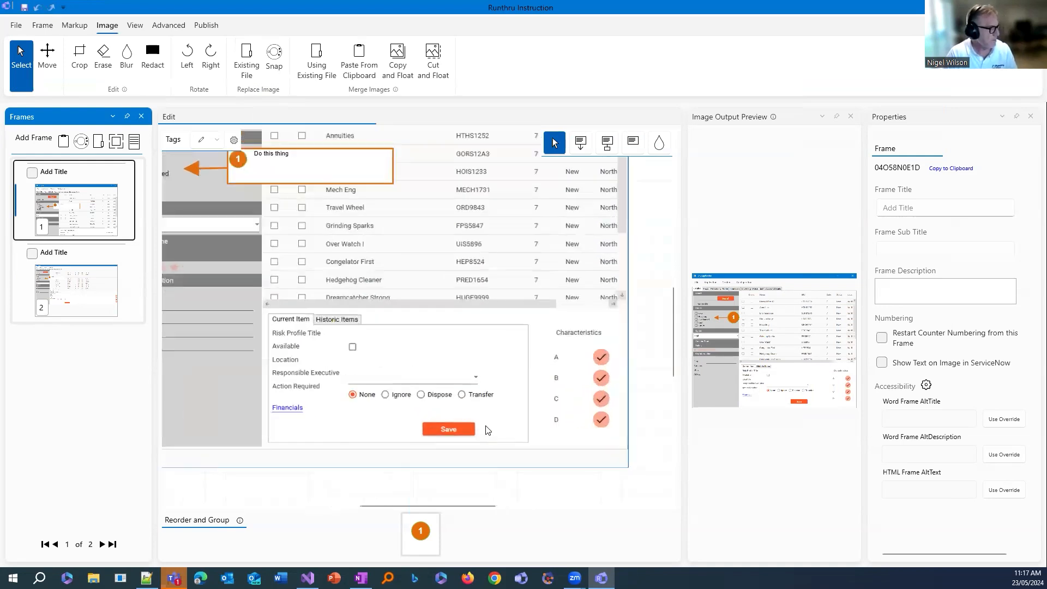
{"action": "scroll", "coordinate": [487, 429], "scroll_direction": "down", "scroll_amount": 2}
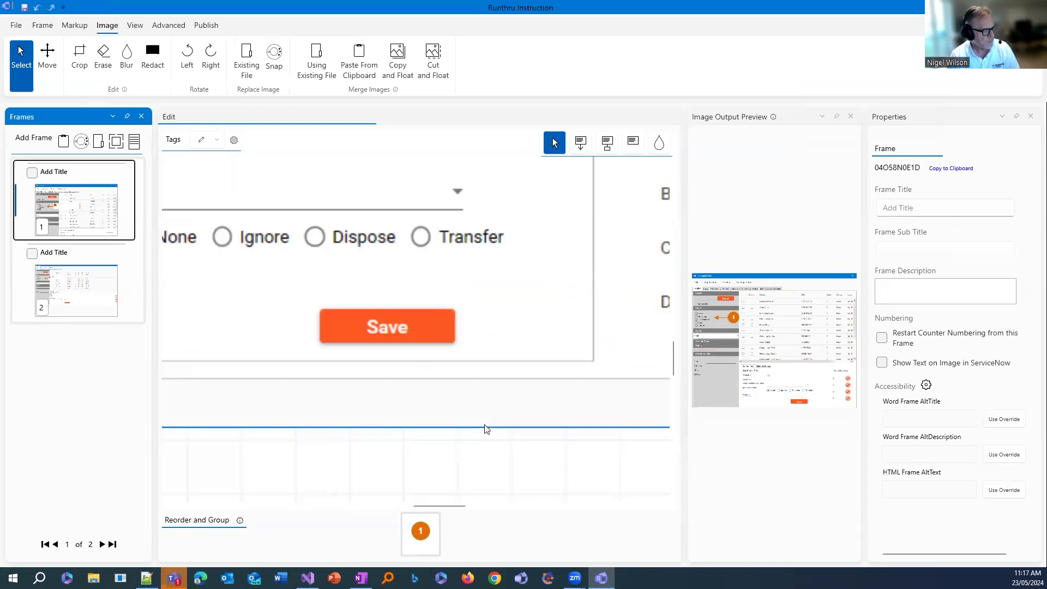
{"action": "scroll", "coordinate": [428, 247], "scroll_direction": "down", "scroll_amount": 6}
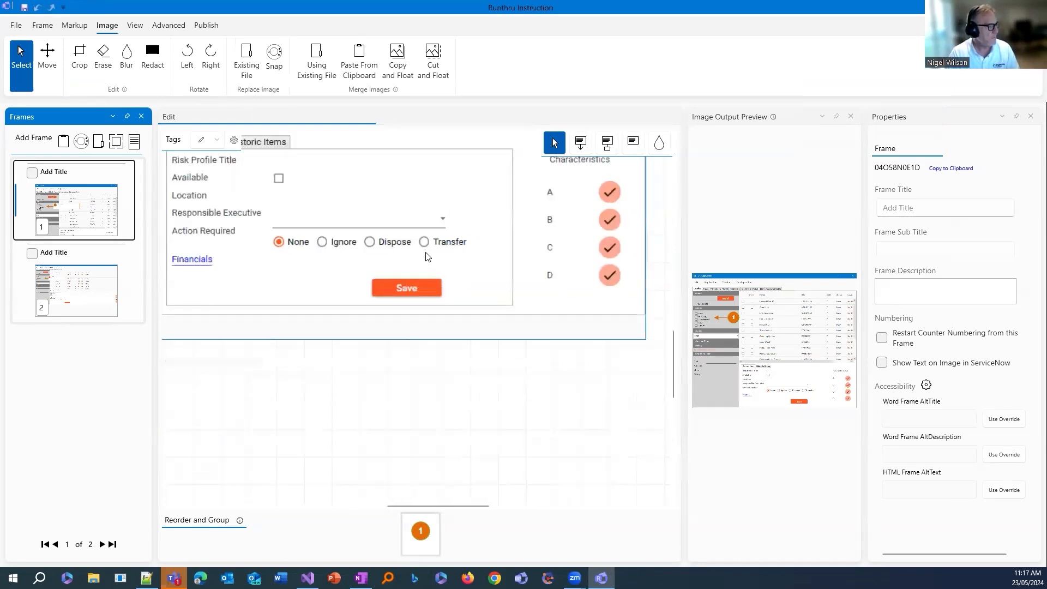
{"action": "scroll", "coordinate": [499, 292], "scroll_direction": "up", "scroll_amount": 3}
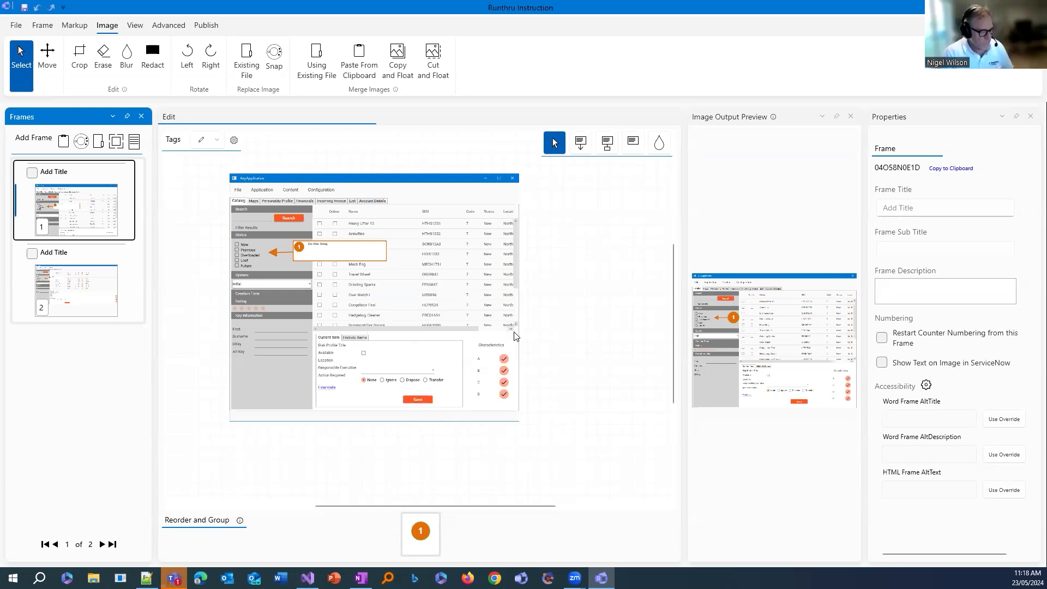
- Replace callout 1's 'Do this thing' with 'Choose Lost and Future from the Status List'
{"action": "scroll", "coordinate": [256, 278], "scroll_direction": "up", "scroll_amount": 2}
{"action": "scroll", "coordinate": [244, 282], "scroll_direction": "up", "scroll_amount": 2}
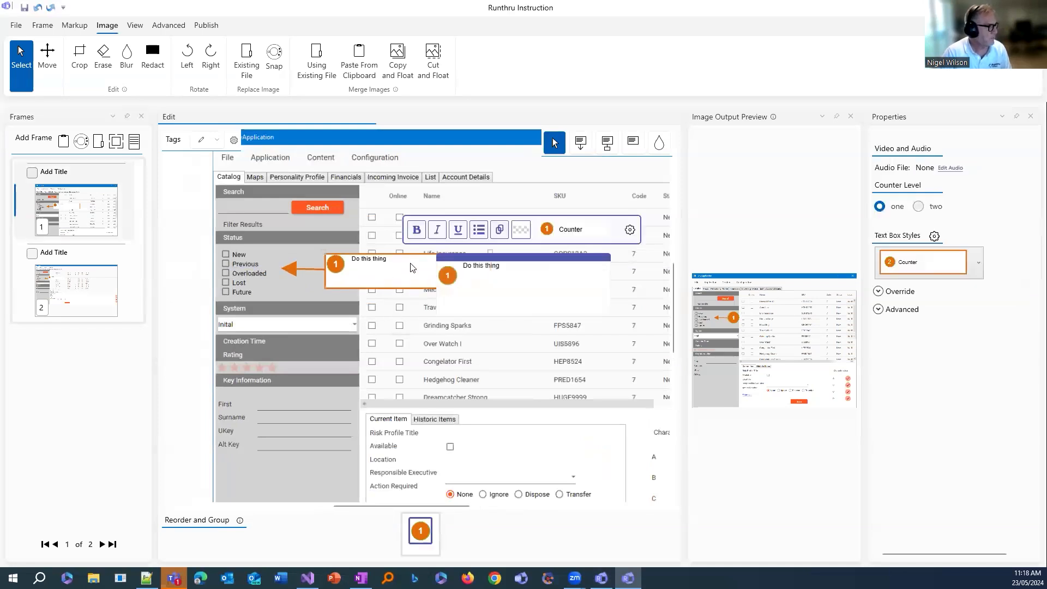
{"action": "left_click_drag", "start_coordinate": [508, 269], "coordinate": [436, 266]}
{"action": "type", "text": "Ch"}
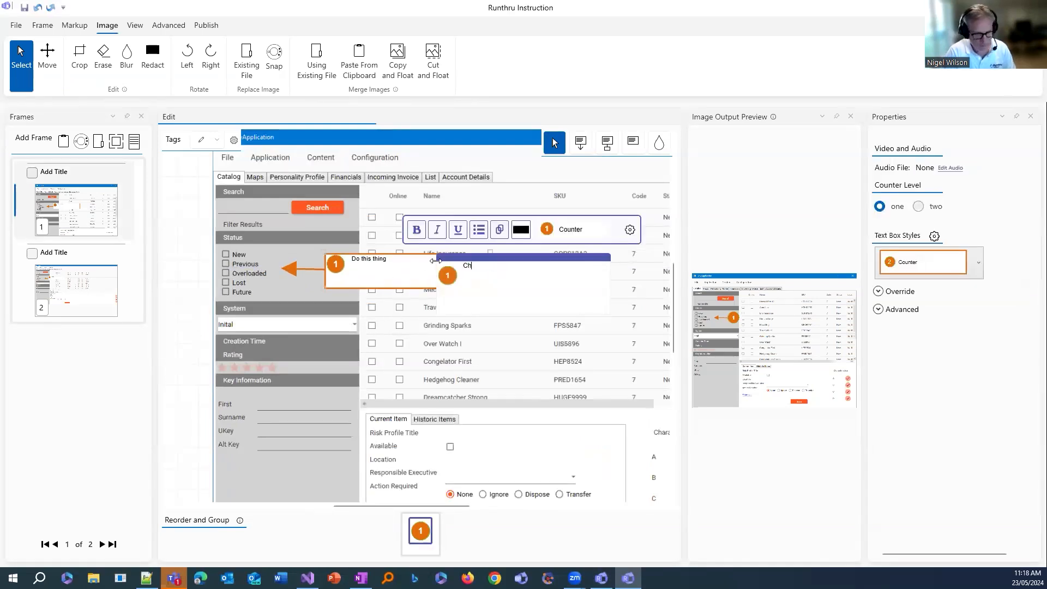
{"action": "type", "text": "oose Lost and Future from the Status List"}
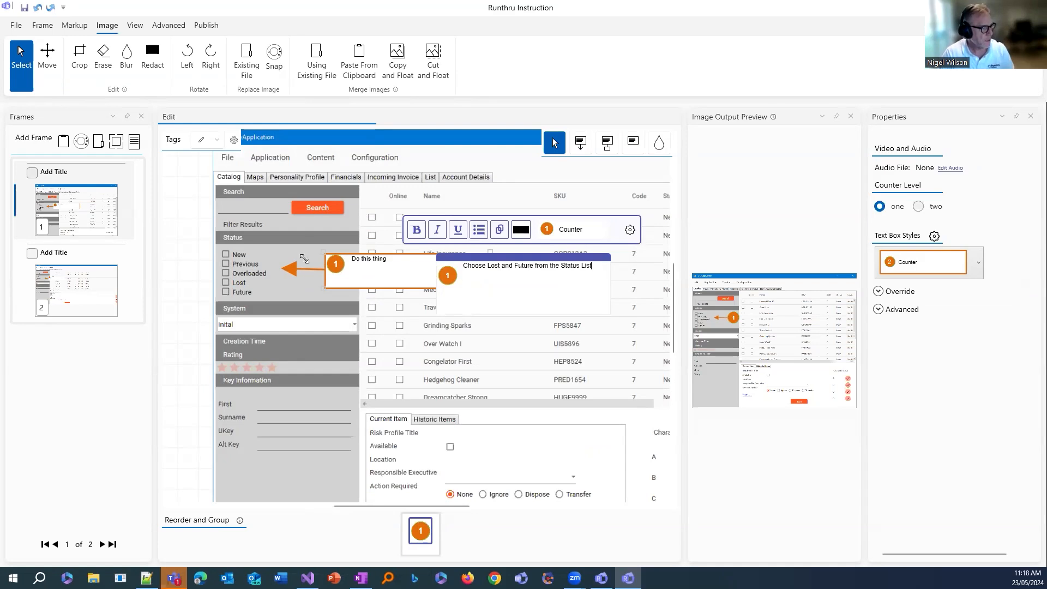
{"action": "left_click", "coordinate": [436, 264]}
- Position the reworded callout beside the Status list
{"action": "left_click_drag", "start_coordinate": [441, 276], "coordinate": [441, 273]}
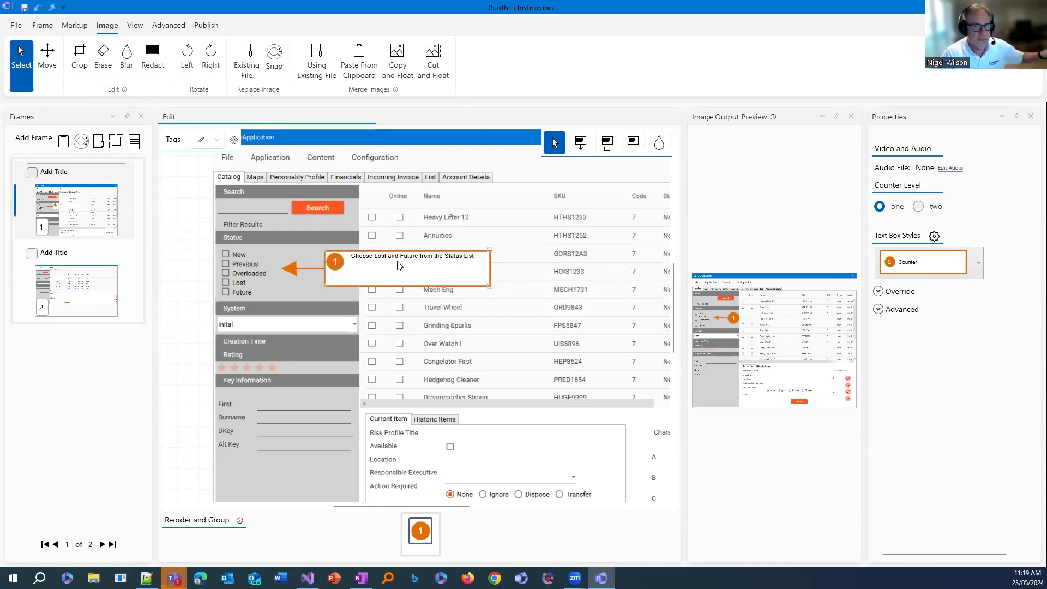
{"action": "left_click_drag", "start_coordinate": [237, 218], "coordinate": [543, 309]}
{"action": "left_click_drag", "start_coordinate": [418, 269], "coordinate": [409, 269]}
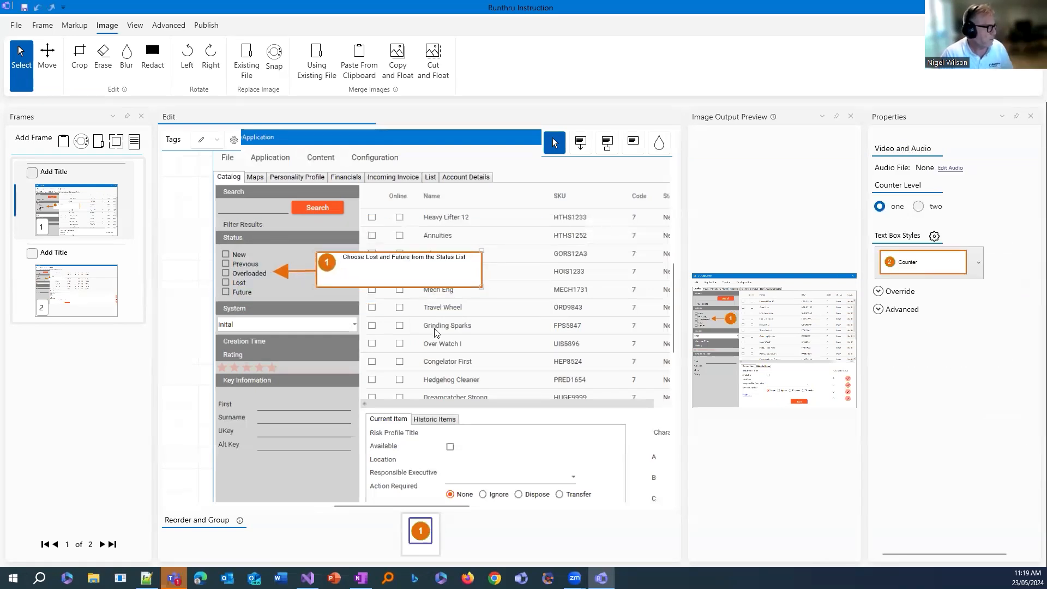
{"action": "left_click", "coordinate": [369, 313]}
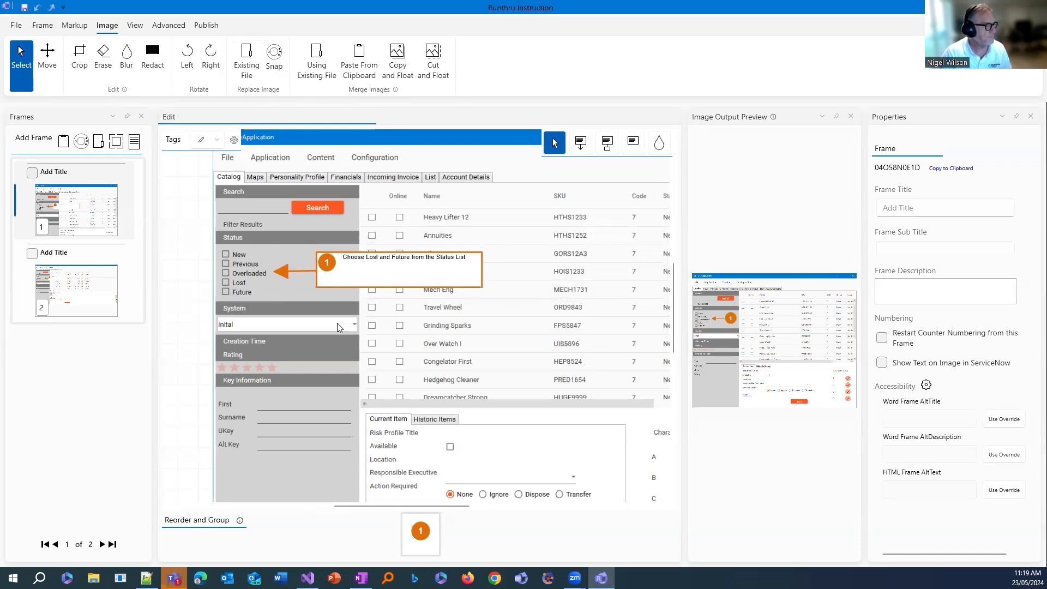
- Add a bold callout 'Ensure you are on the Catalog Tab' pointing at the Catalog tab
{"action": "left_click", "coordinate": [580, 144]}
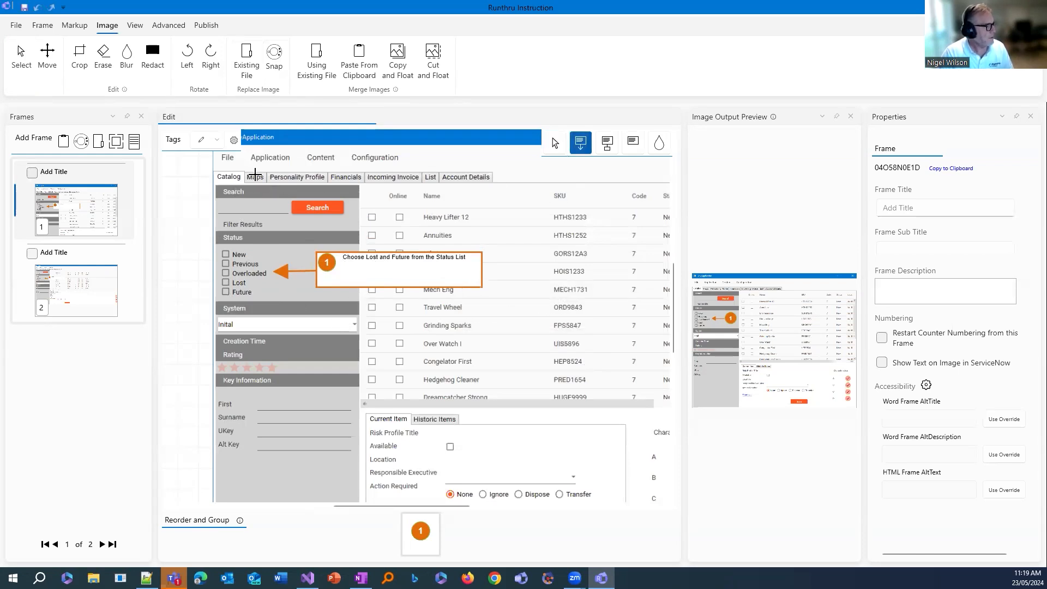
{"action": "left_click", "coordinate": [248, 178]}
{"action": "left_click", "coordinate": [412, 231]}
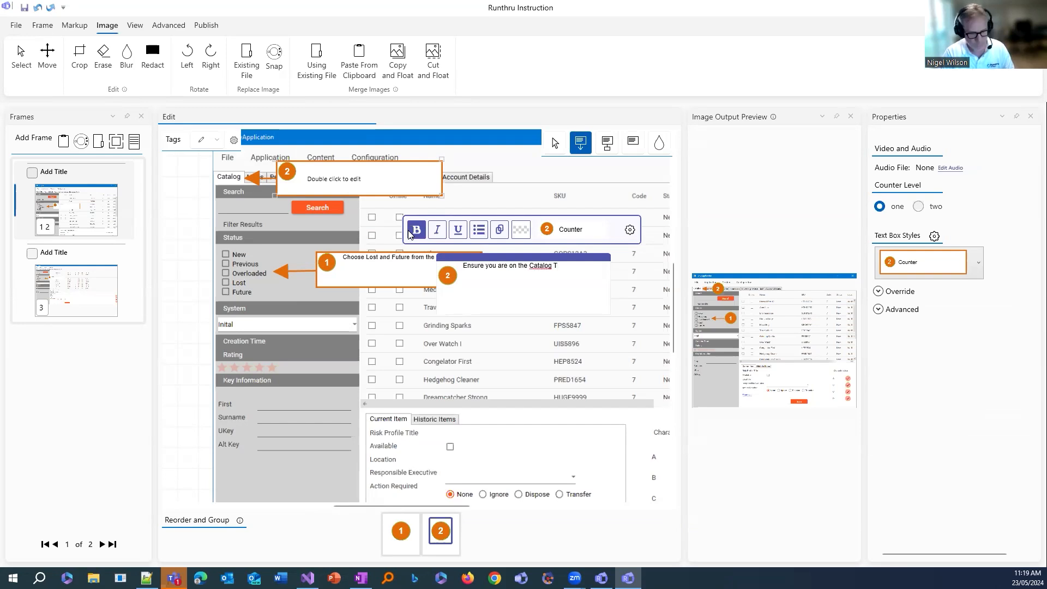
{"action": "left_click", "coordinate": [552, 144]}
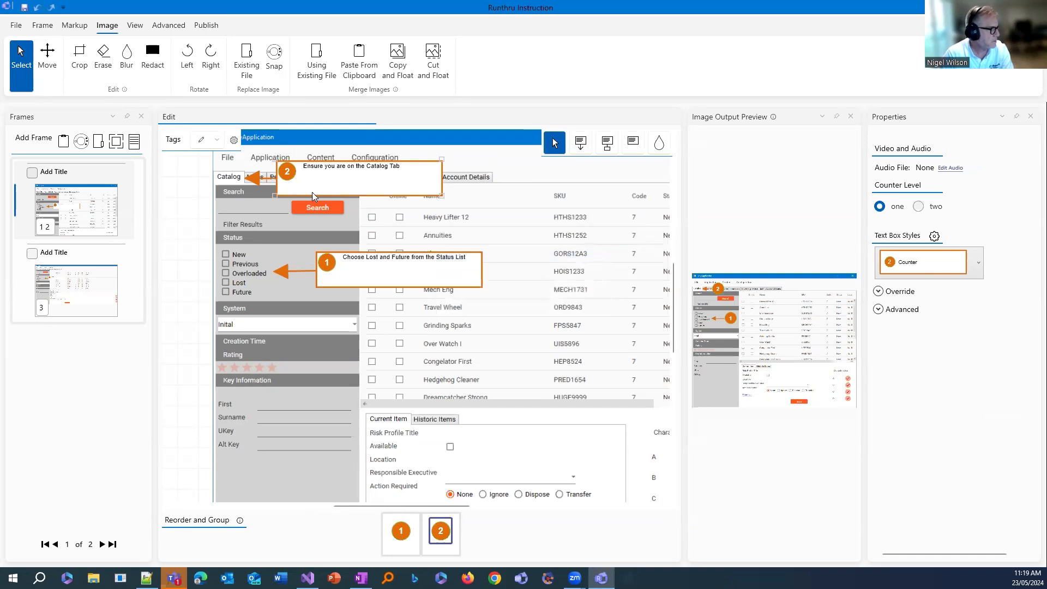
- Reorder the Catalog Tab callout to step 1 and publish the guide to Word
{"action": "left_click_drag", "start_coordinate": [439, 557], "coordinate": [395, 555]}
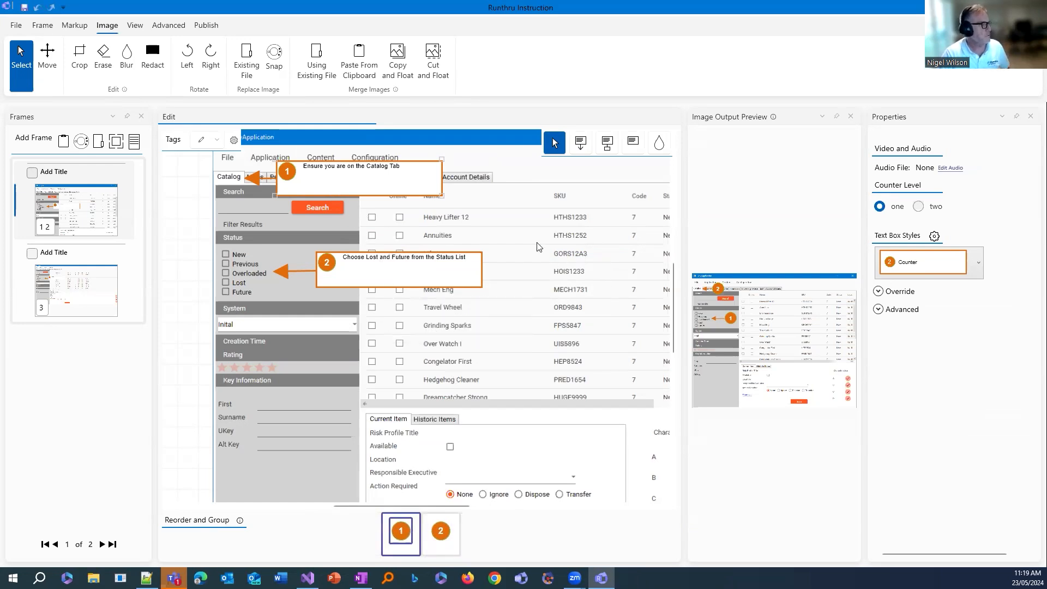
{"action": "left_click", "coordinate": [539, 203]}
{"action": "left_click", "coordinate": [211, 28]}
{"action": "left_click", "coordinate": [141, 49]}
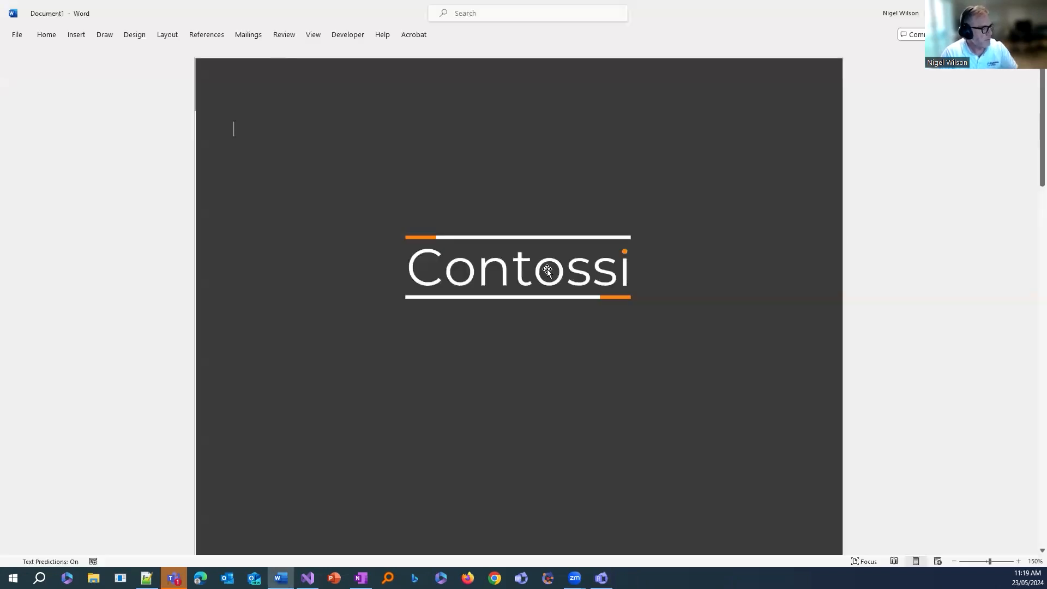
- Scroll Word down to the page 2 step tables showing the Catalog Tab and Status List steps
{"action": "scroll", "coordinate": [598, 360], "scroll_direction": "down", "scroll_amount": 10}
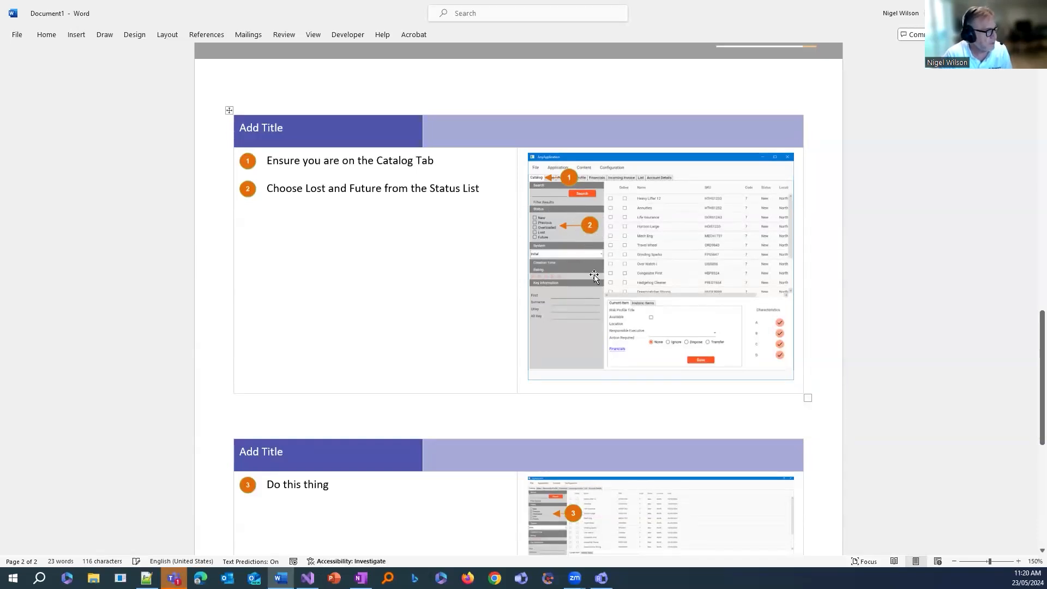
- Duplicate frame 1 and delete the unwanted callout from the copy
{"action": "key", "text": "alt+Tab"}
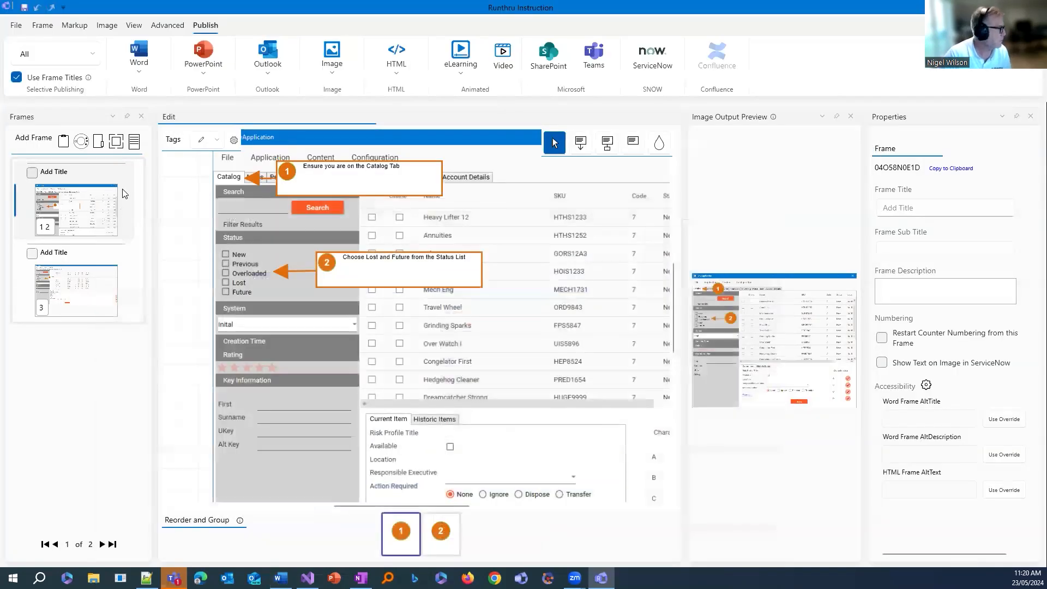
{"action": "right_click", "coordinate": [82, 219]}
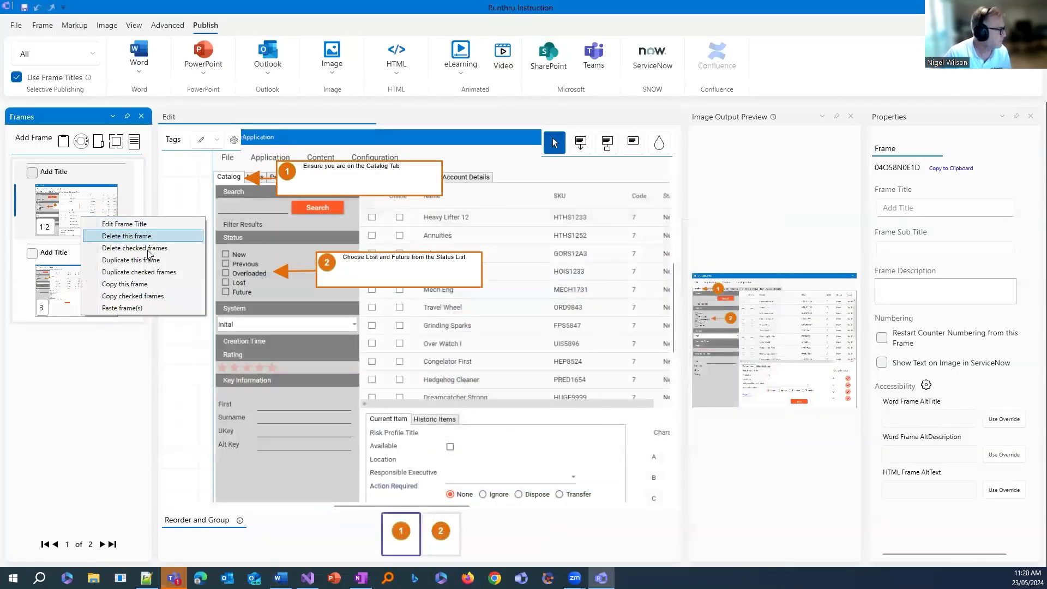
{"action": "left_click", "coordinate": [142, 260]}
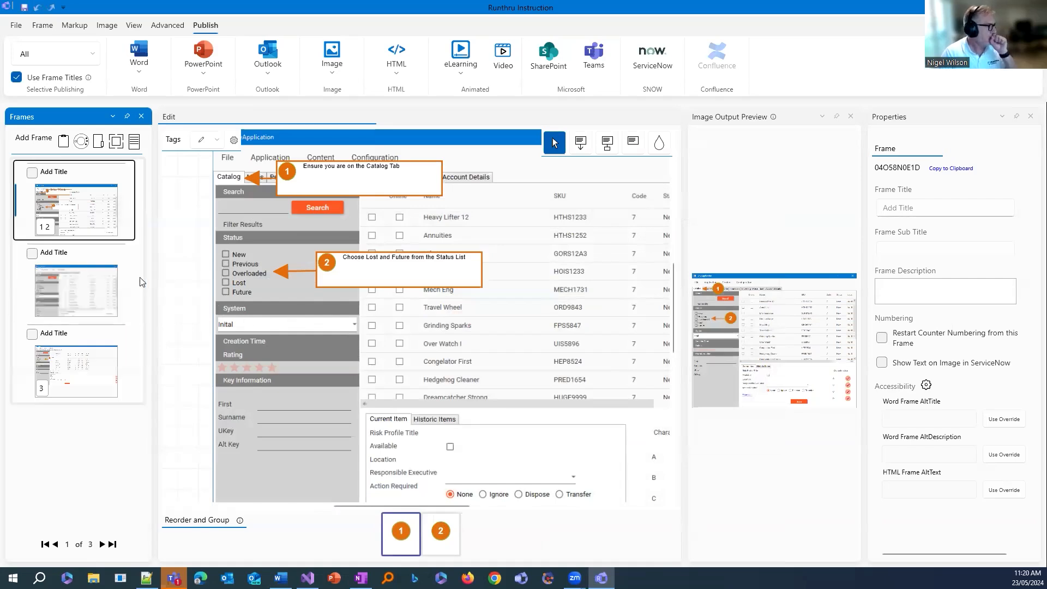
{"action": "left_click", "coordinate": [360, 271]}
{"action": "left_click_drag", "start_coordinate": [252, 239], "coordinate": [510, 310]}
{"action": "key", "text": "Delete"}
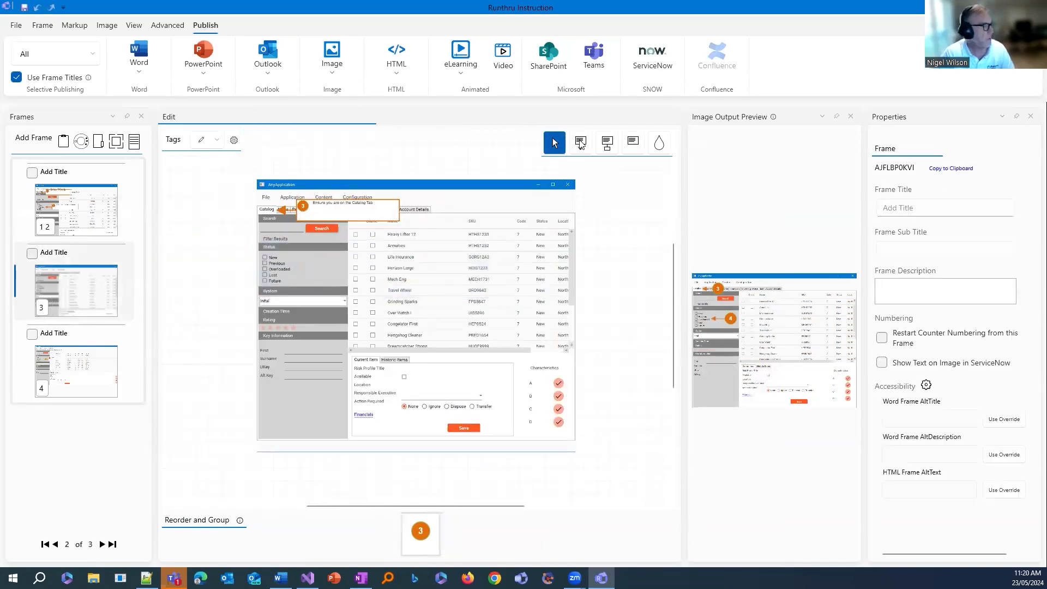
- Add highlighted callout 4 over the Status filters, move it beside the Status list, and publish to Word
{"action": "left_click", "coordinate": [607, 146]}
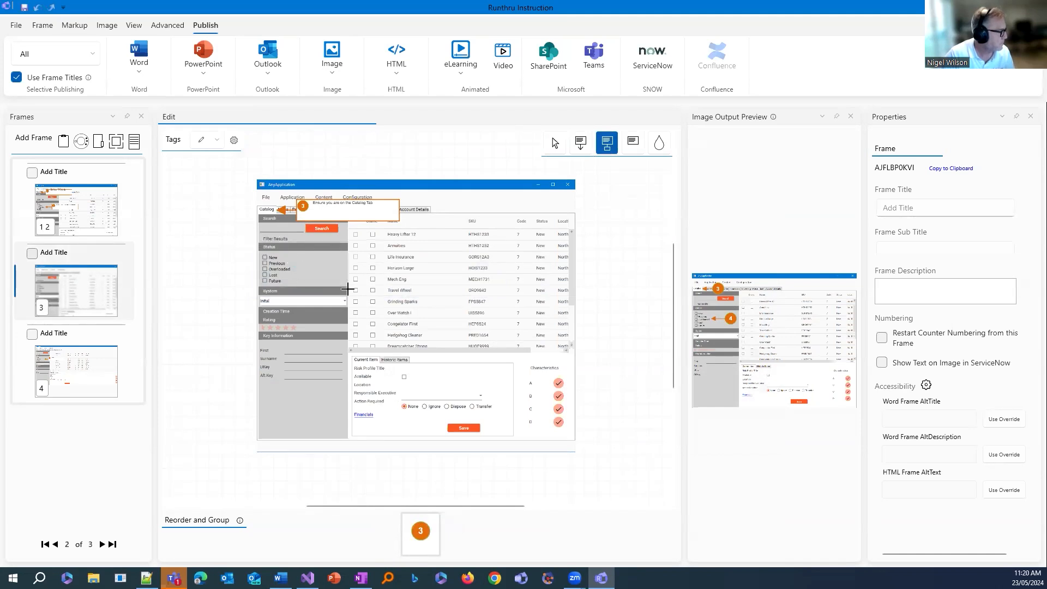
{"action": "left_click_drag", "start_coordinate": [260, 241], "coordinate": [348, 287]}
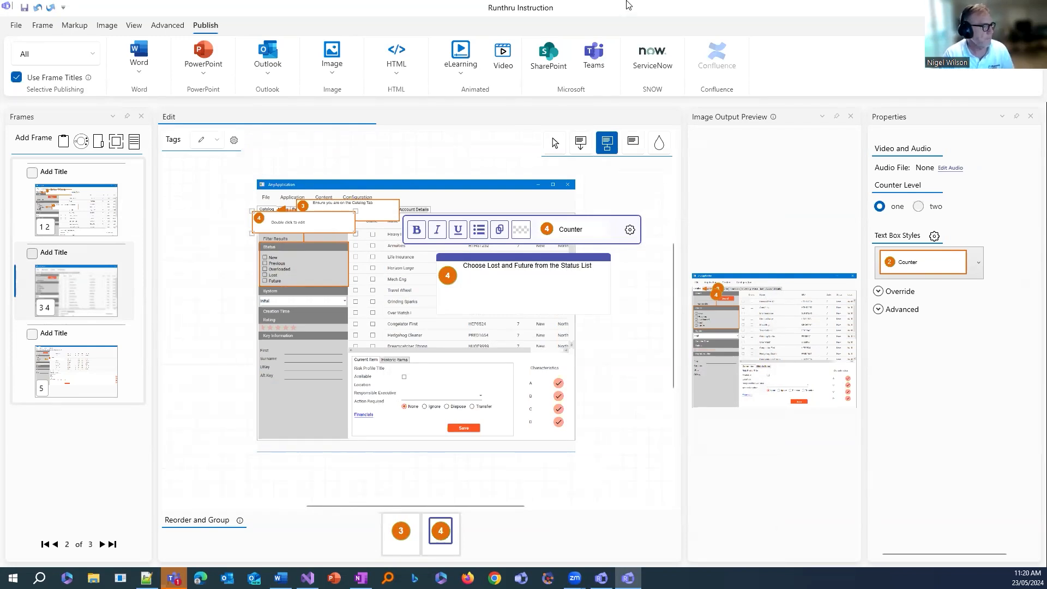
{"action": "left_click", "coordinate": [555, 144]}
{"action": "left_click", "coordinate": [306, 223]}
{"action": "left_click_drag", "start_coordinate": [305, 222], "coordinate": [422, 268]}
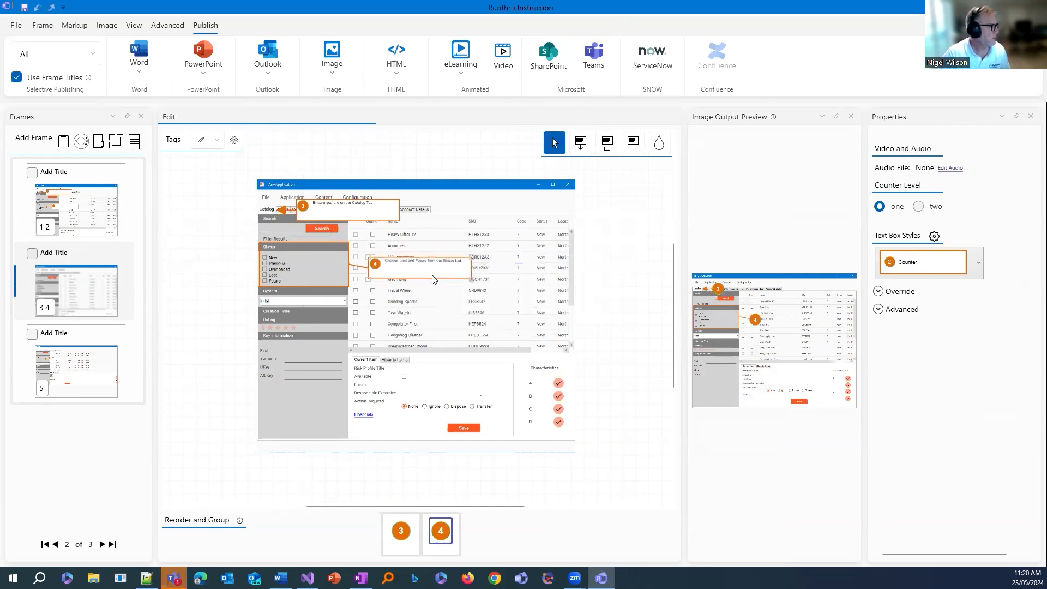
{"action": "left_click", "coordinate": [146, 47]}
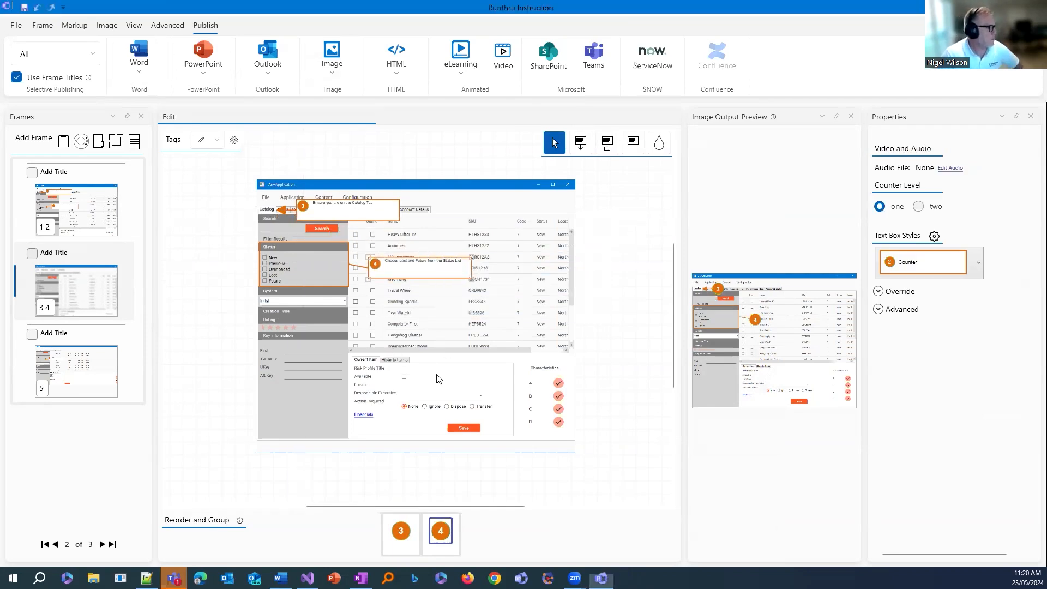
- Delete the full screenshot from the right cell of the Word step table
{"action": "scroll", "coordinate": [412, 346], "scroll_direction": "down", "scroll_amount": 15}
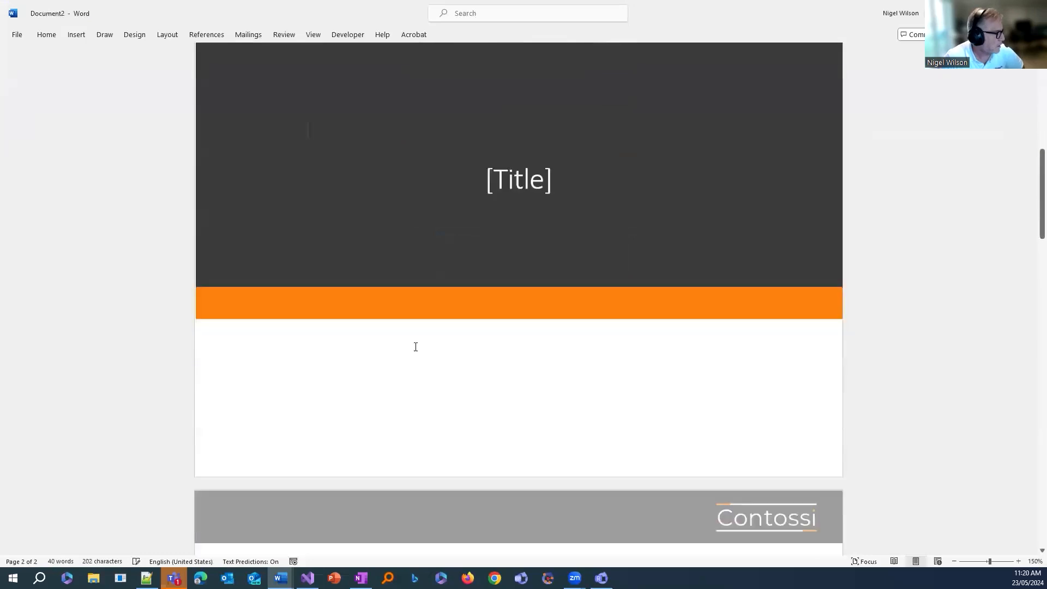
{"action": "left_click", "coordinate": [368, 269]}
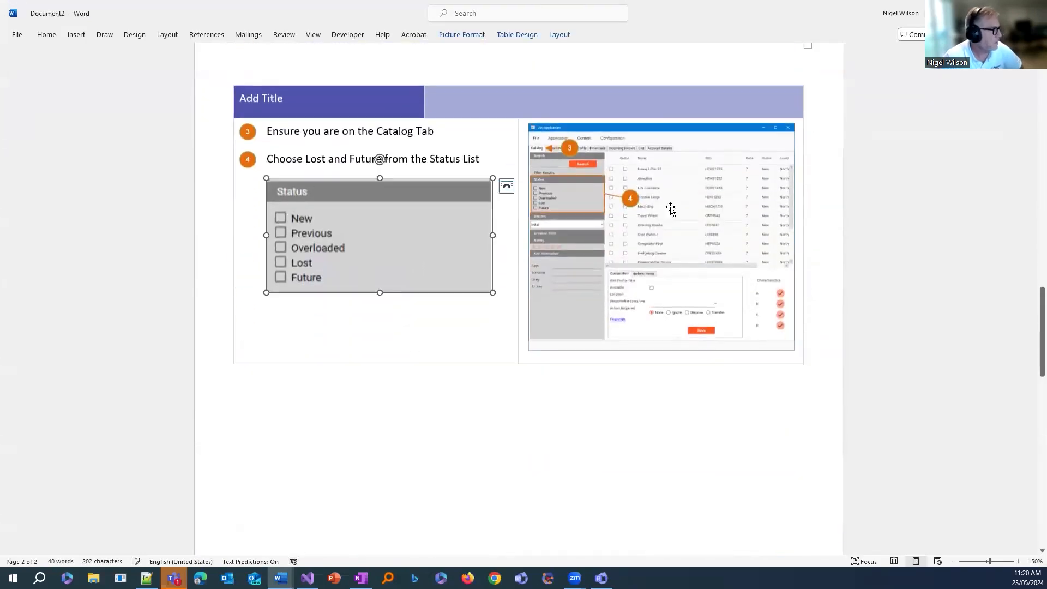
{"action": "left_click", "coordinate": [669, 210]}
{"action": "key", "text": "Delete"}
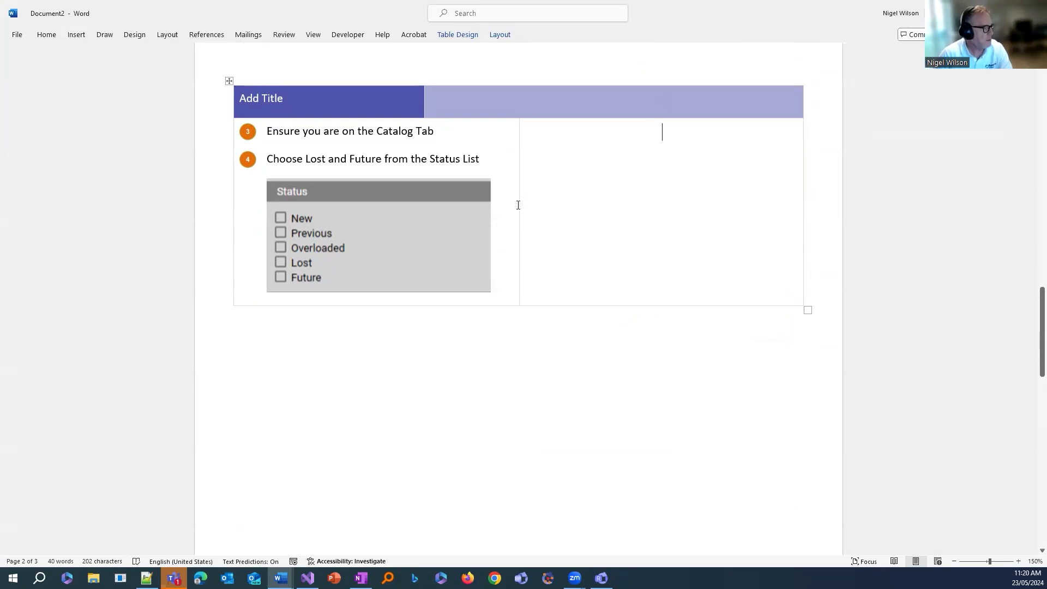
{"action": "left_click", "coordinate": [457, 230]}
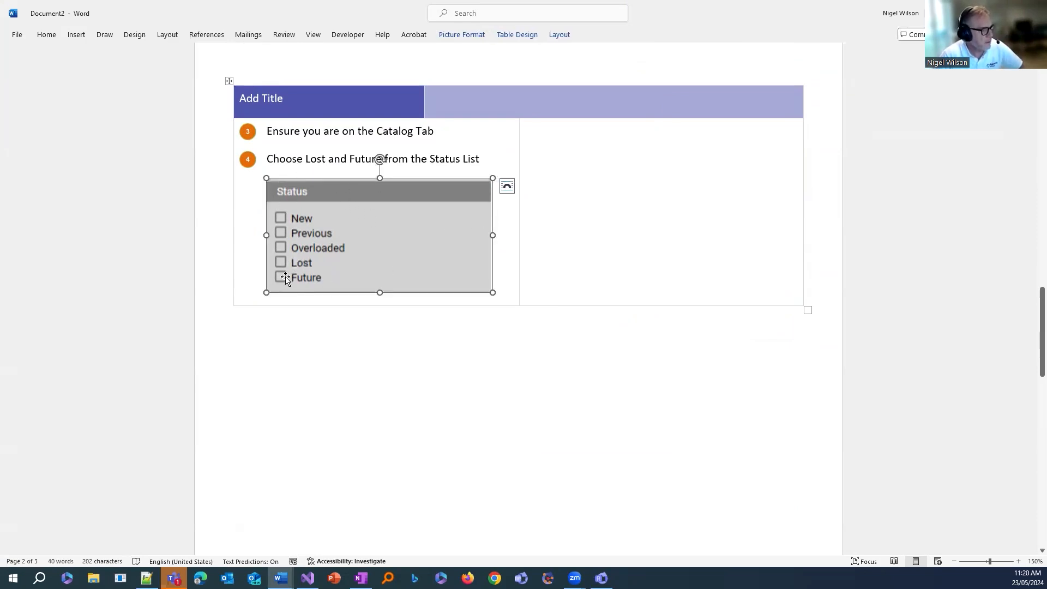
{"action": "left_click", "coordinate": [479, 159]}
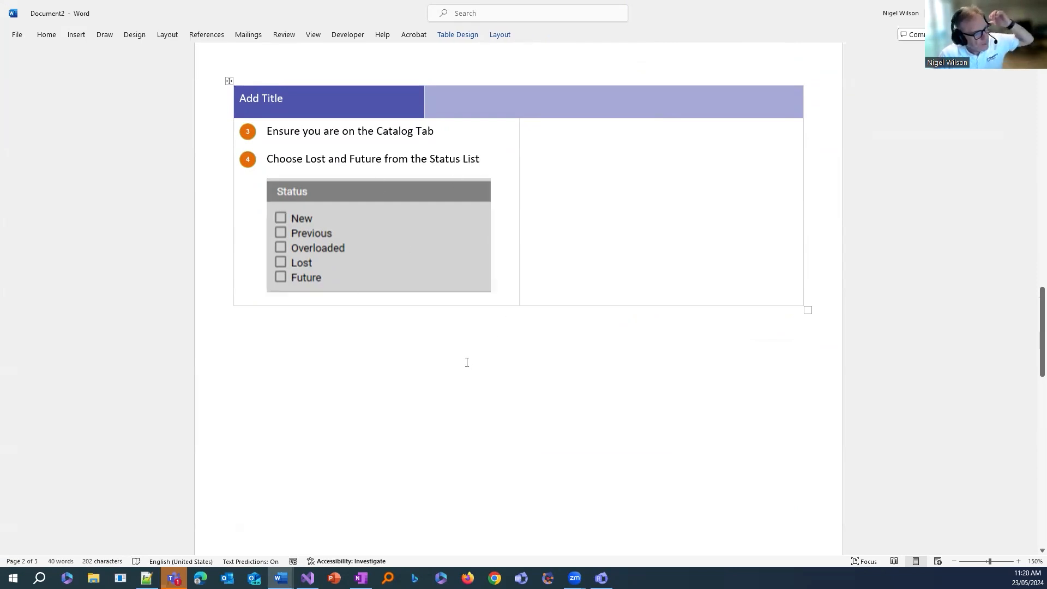
- Close the edited document without saving and review the remaining document's step tables
{"action": "key", "text": "ctrl+w"}
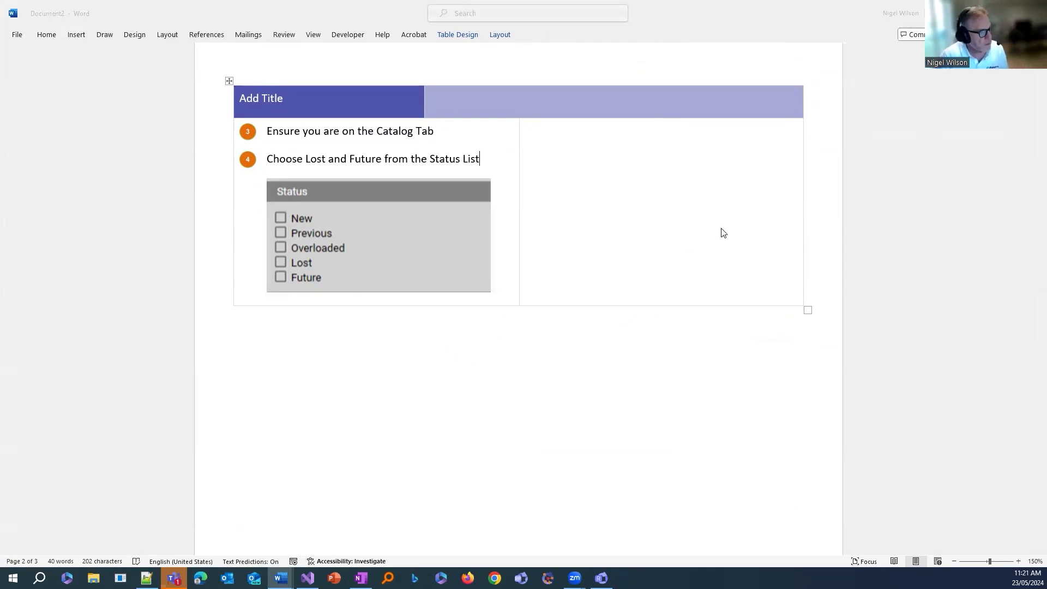
{"action": "left_click", "coordinate": [583, 417]}
{"action": "left_click", "coordinate": [673, 211]}
{"action": "scroll", "coordinate": [673, 211], "scroll_direction": "down", "scroll_amount": 4}
{"action": "scroll", "coordinate": [676, 191], "scroll_direction": "up", "scroll_amount": 3}
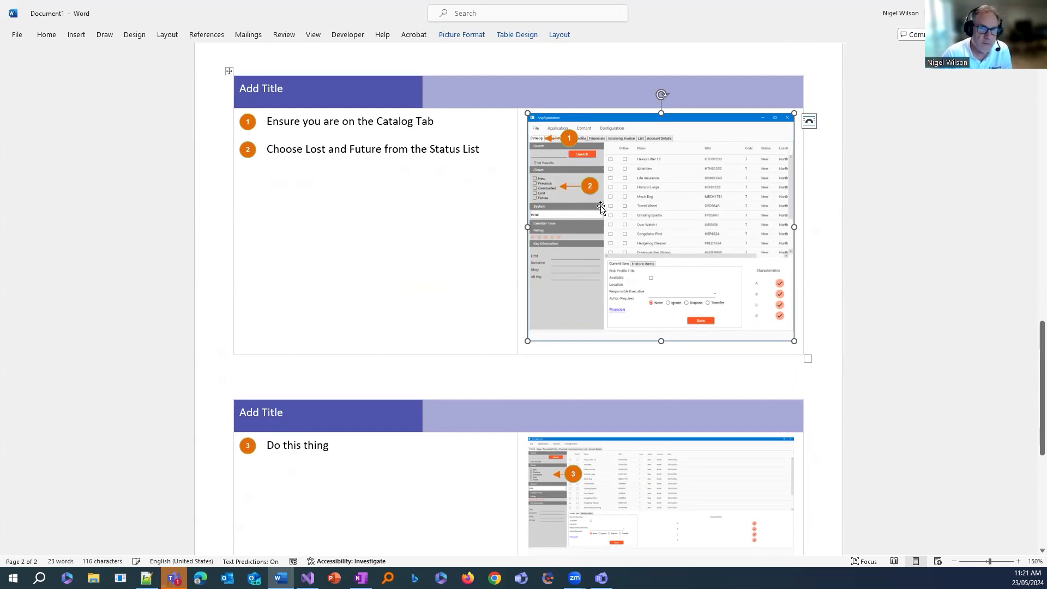
{"action": "scroll", "coordinate": [601, 208], "scroll_direction": "down", "scroll_amount": 5}
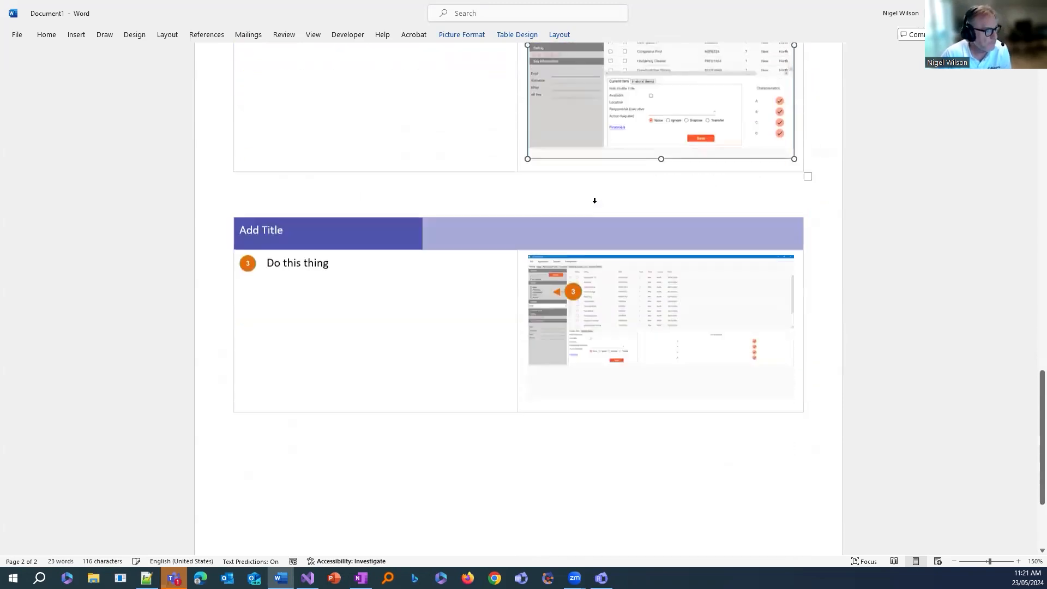
{"action": "scroll", "coordinate": [592, 208], "scroll_direction": "up", "scroll_amount": 1}
{"action": "scroll", "coordinate": [593, 208], "scroll_direction": "up", "scroll_amount": 2}
- Close the remaining Word document without saving and nudge callout 4 slightly up and left
{"action": "key", "text": "ctrl+s"}
{"action": "left_click", "coordinate": [567, 416]}
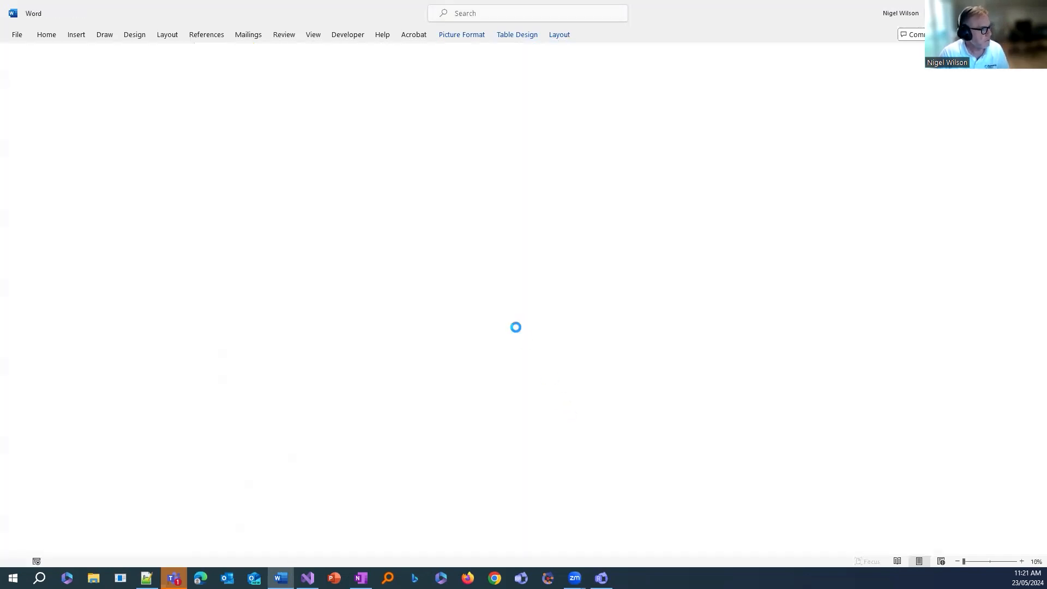
{"action": "left_click_drag", "start_coordinate": [420, 268], "coordinate": [416, 263]}
{"action": "left_click", "coordinate": [431, 332]}
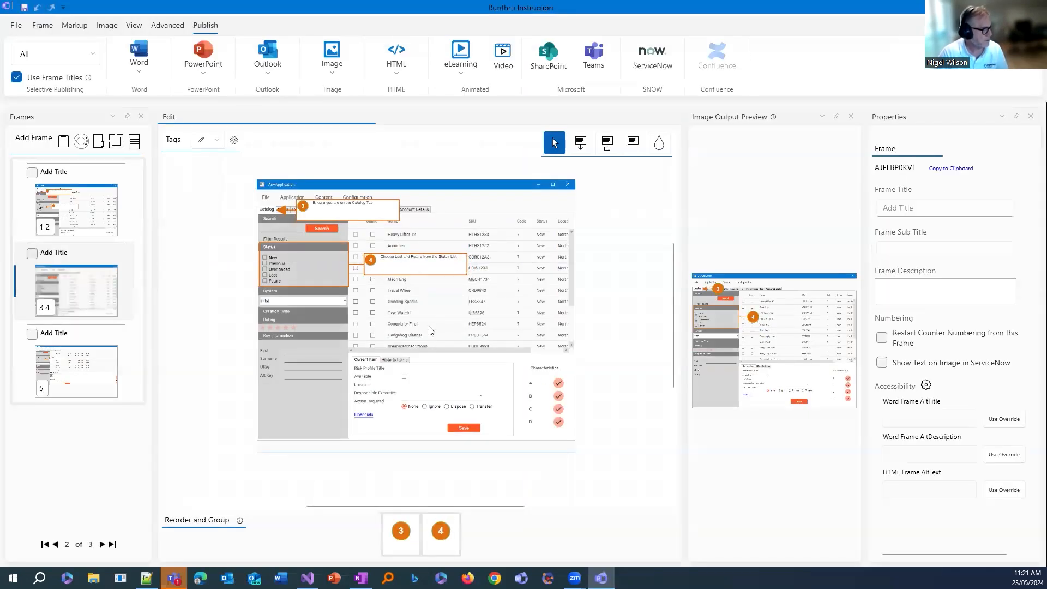
{"action": "left_click", "coordinate": [54, 207]}
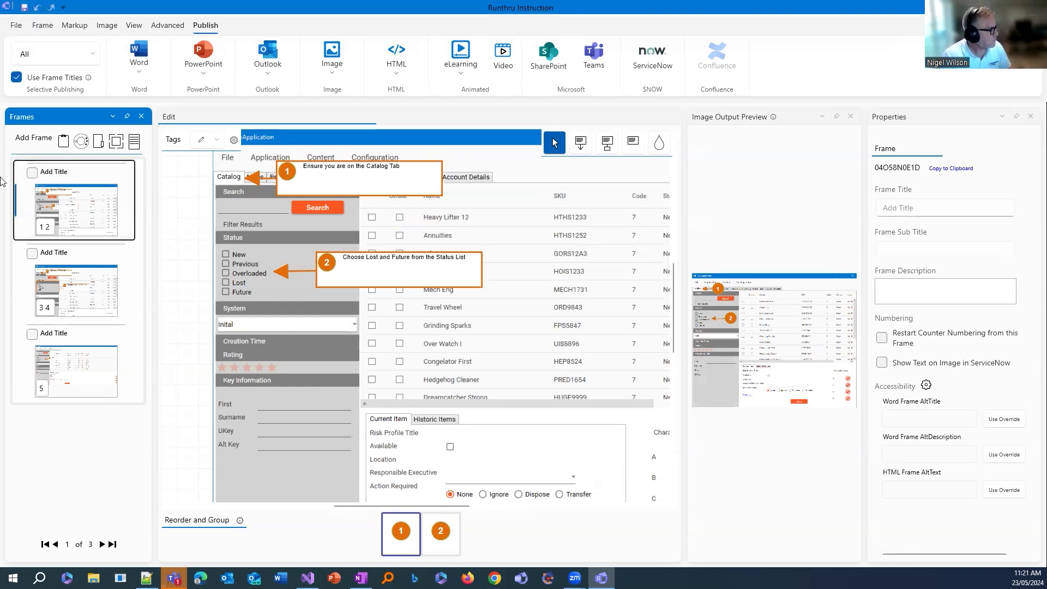
{"action": "left_click", "coordinate": [102, 301]}
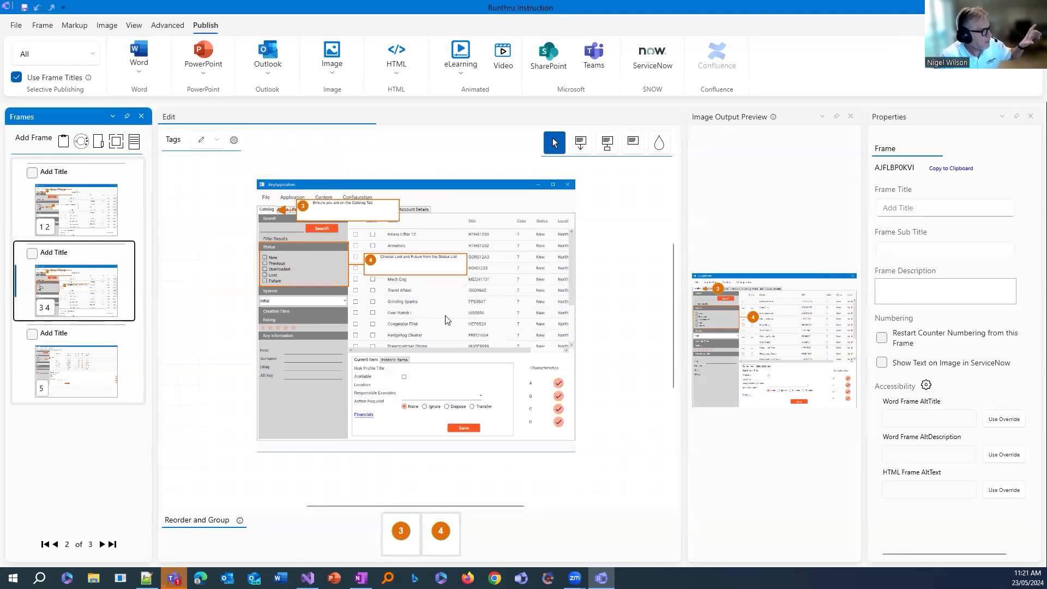
{"action": "left_click", "coordinate": [608, 148]}
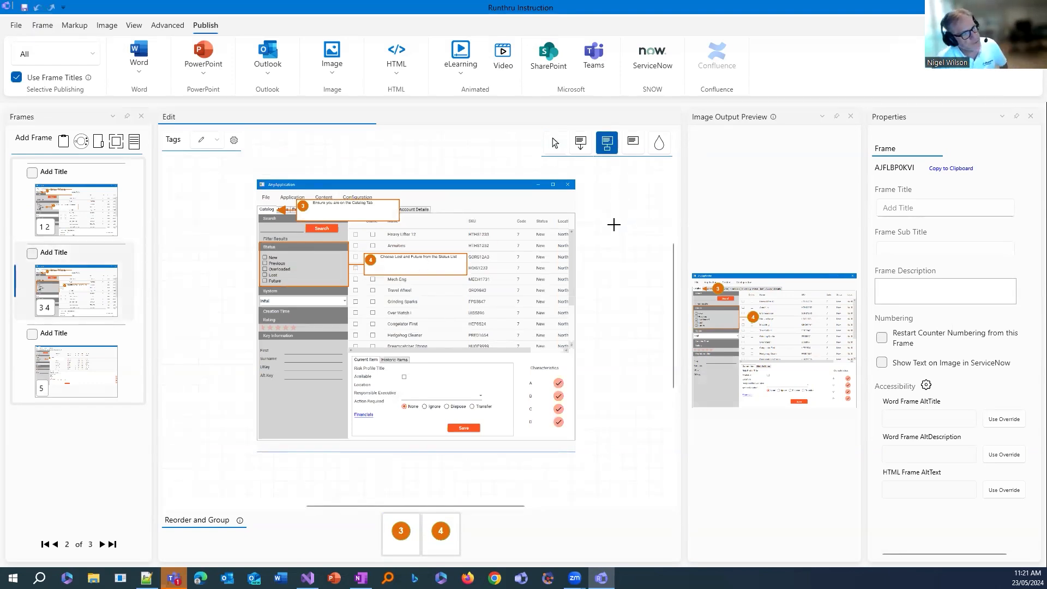
{"action": "left_click", "coordinate": [560, 149]}
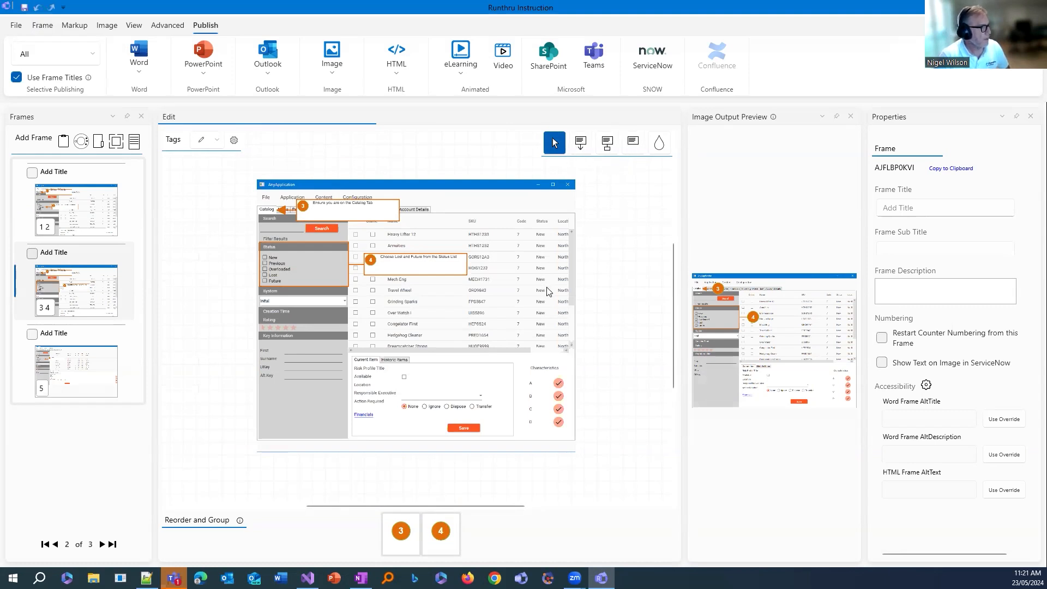
{"action": "left_click", "coordinate": [633, 142]}
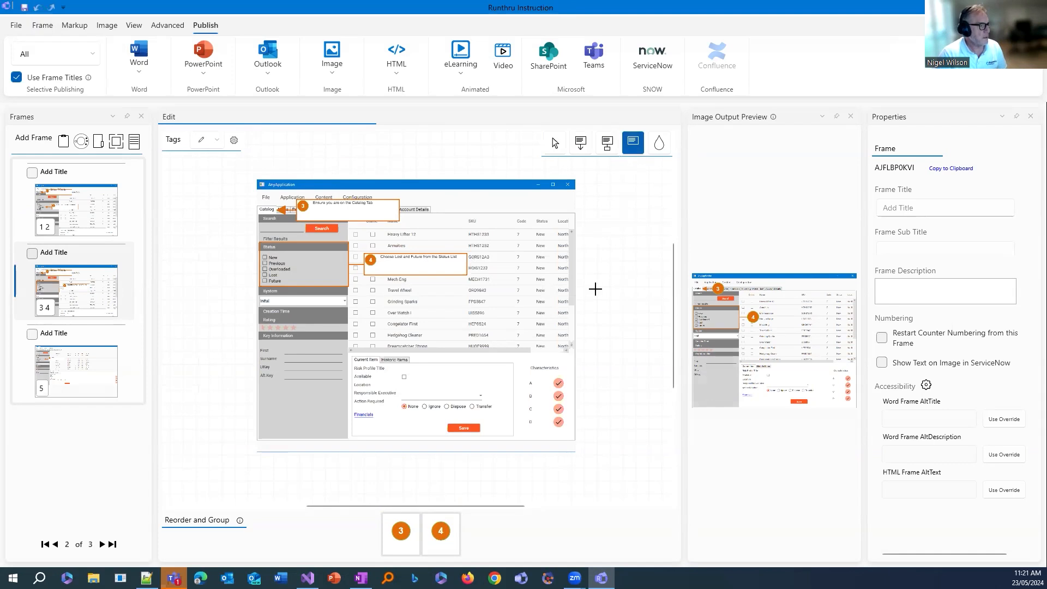
{"action": "left_click", "coordinate": [561, 151]}
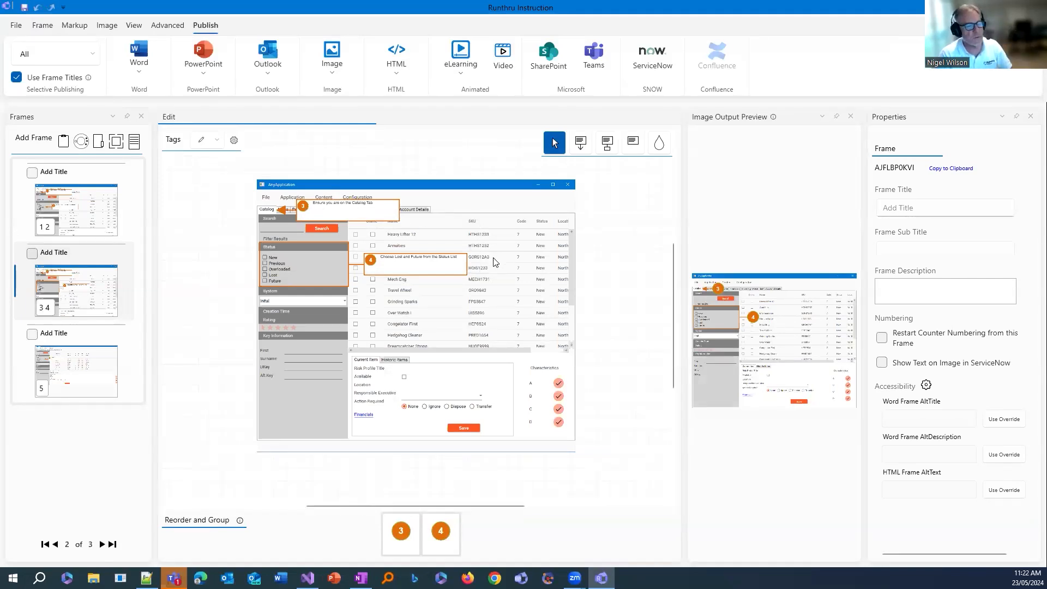
- Add arrow callout 5 with placeholder Latin text into the Current Item form, nudged slightly lower
{"action": "left_click", "coordinate": [577, 148]}
{"action": "left_click", "coordinate": [445, 391]}
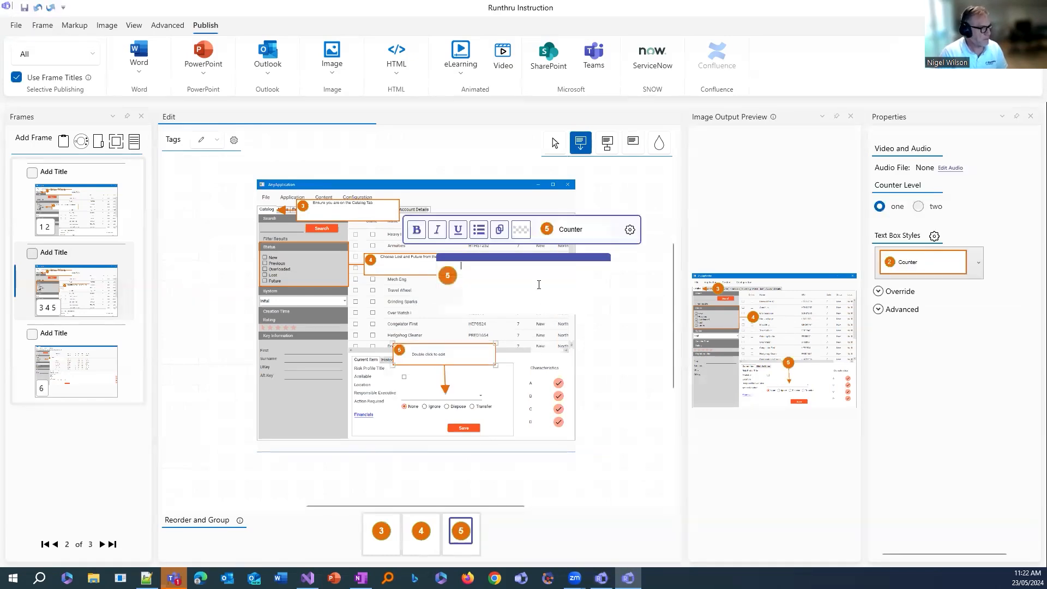
{"action": "right_click", "coordinate": [533, 281]}
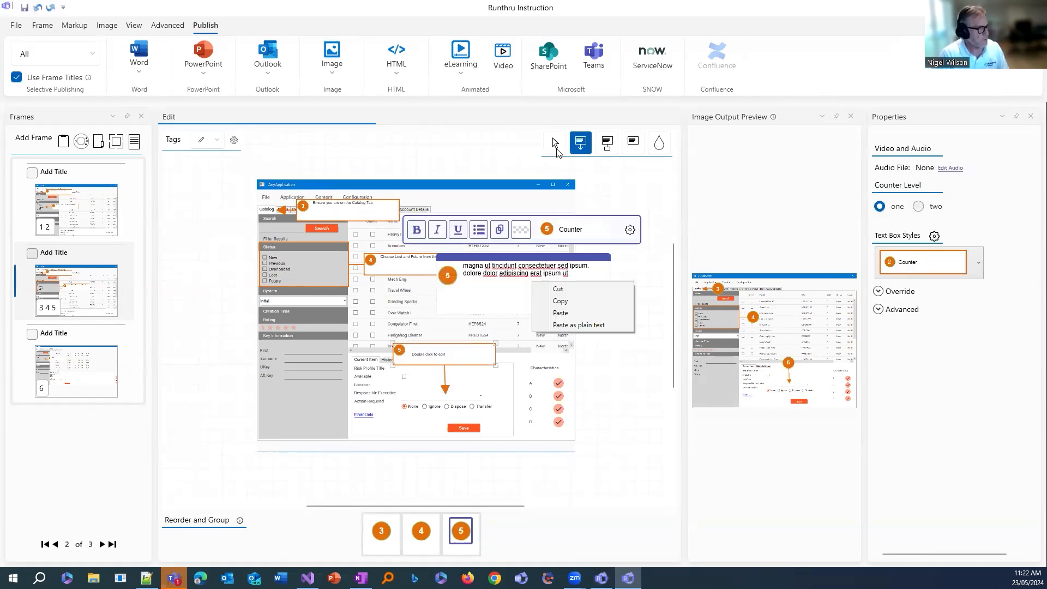
{"action": "left_click", "coordinate": [553, 140]}
{"action": "left_click_drag", "start_coordinate": [479, 364], "coordinate": [480, 372]}
{"action": "left_click", "coordinate": [560, 372]}
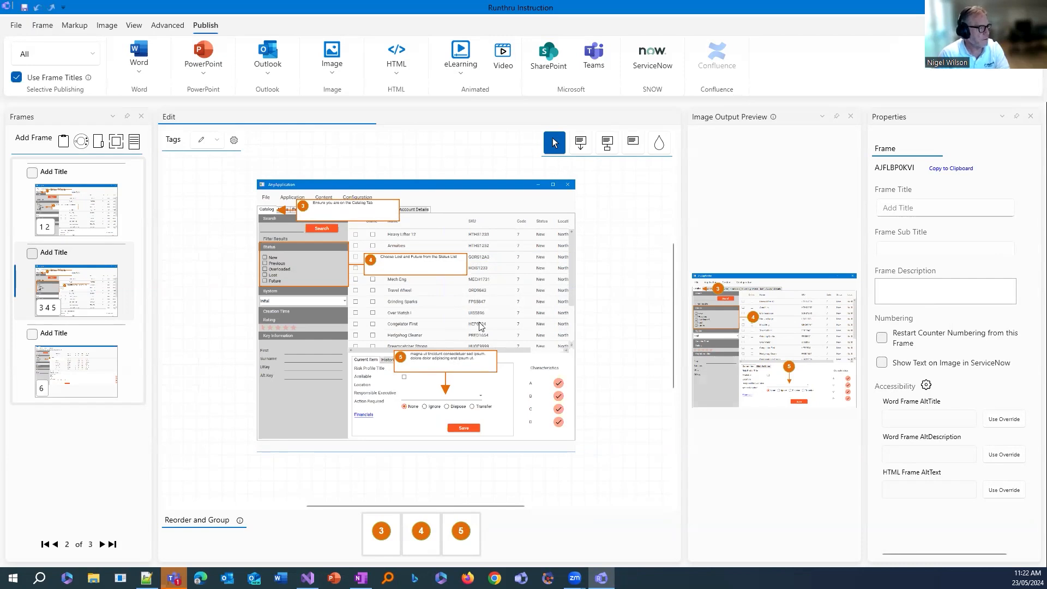
- Revisit frames 1 and 2, try the annotation modes, and settle on the Text + Arrow tool
{"action": "left_click", "coordinate": [117, 208]}
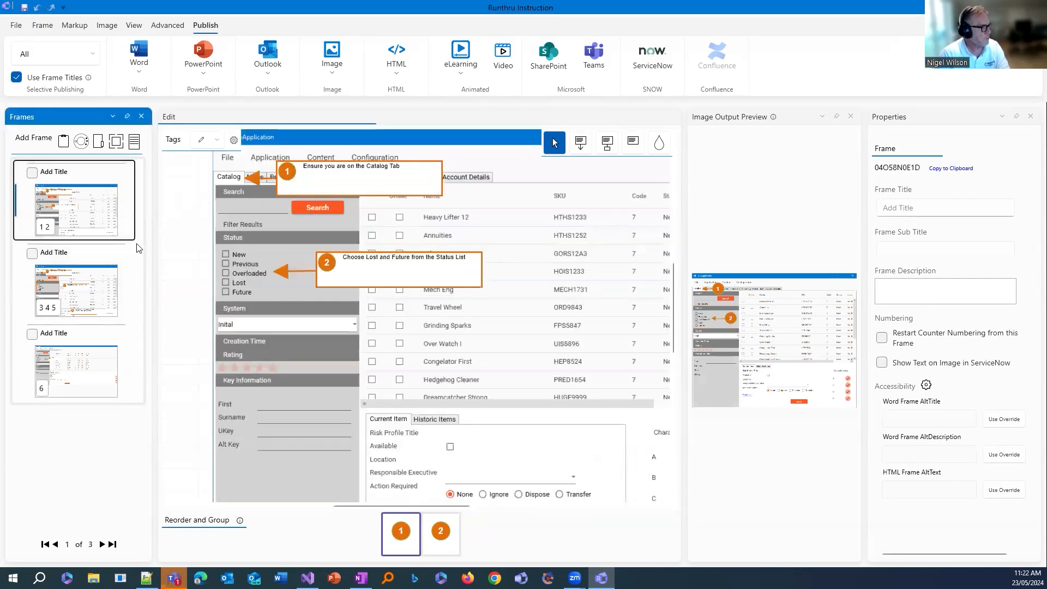
{"action": "left_click", "coordinate": [74, 299]}
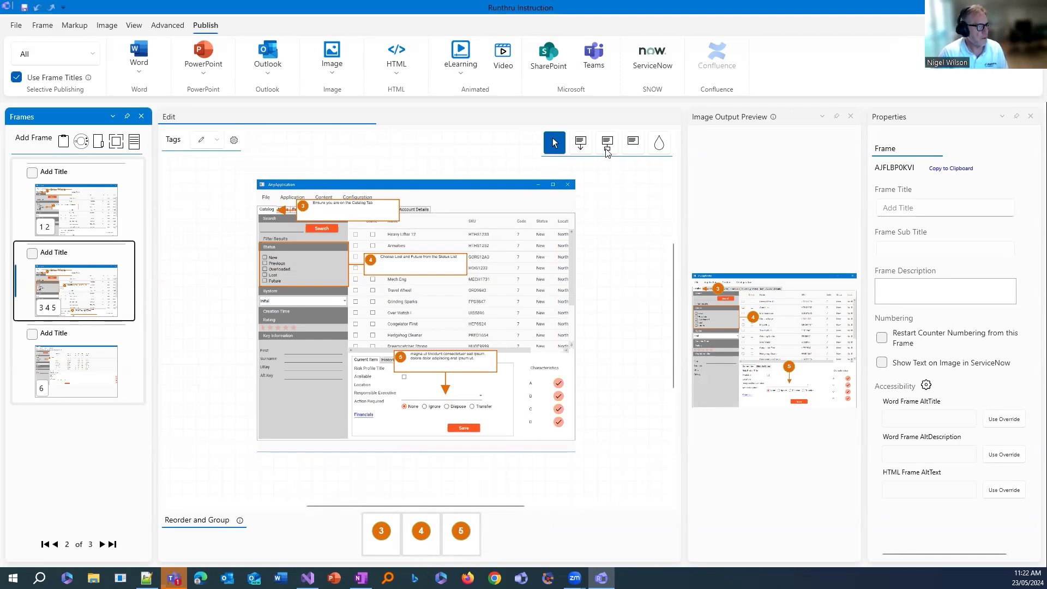
{"action": "left_click", "coordinate": [581, 143]}
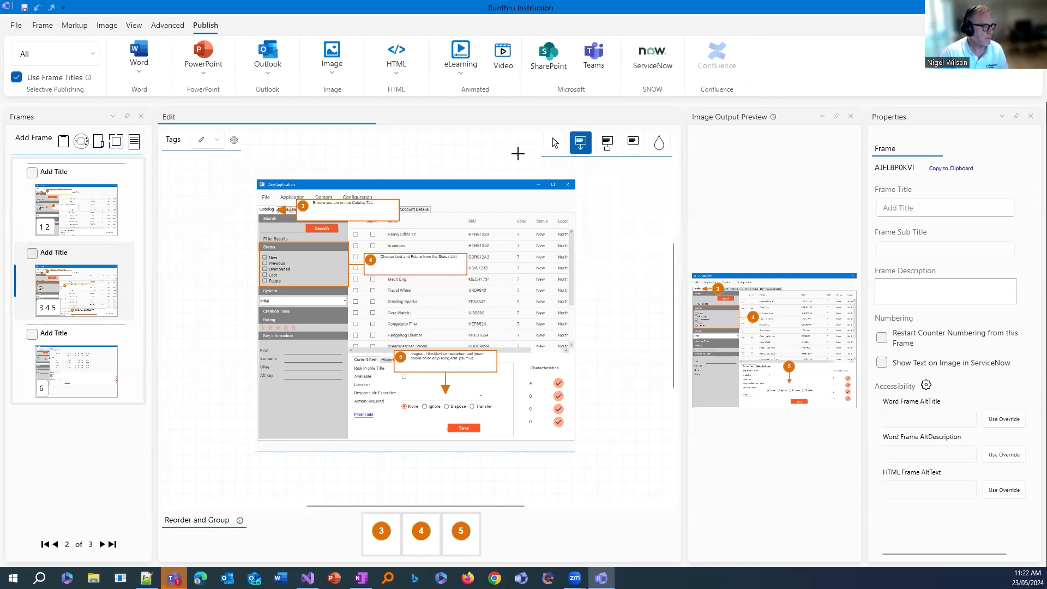
{"action": "left_click", "coordinate": [554, 145]}
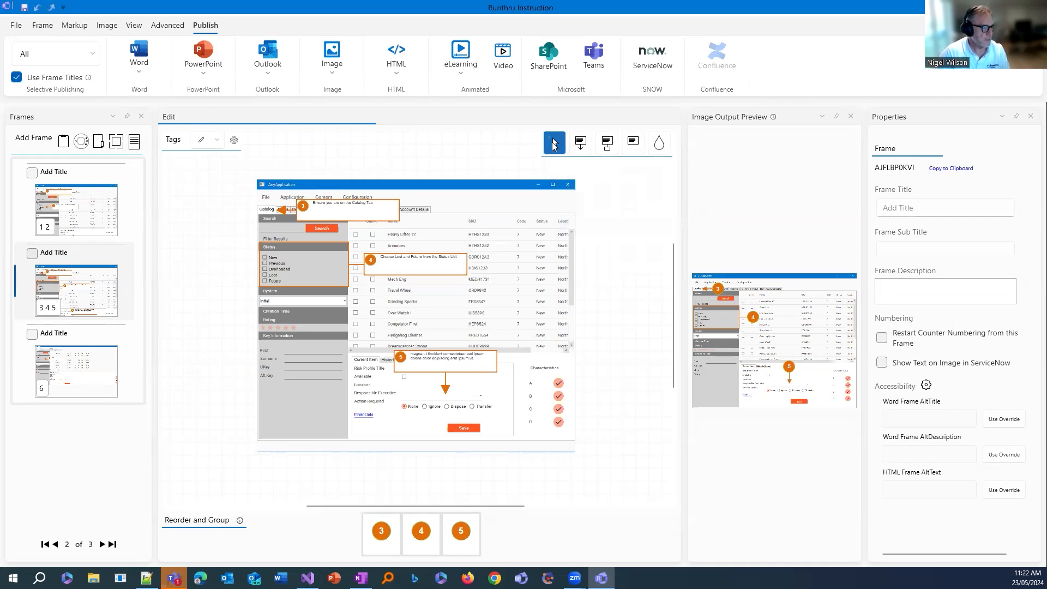
{"action": "left_click", "coordinate": [608, 146]}
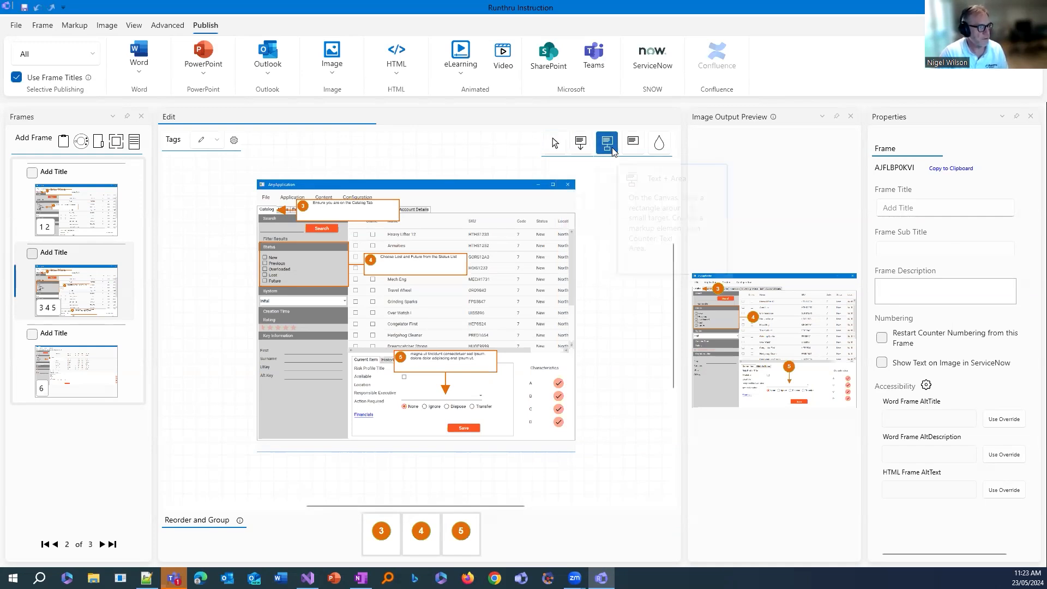
{"action": "left_click", "coordinate": [627, 151]}
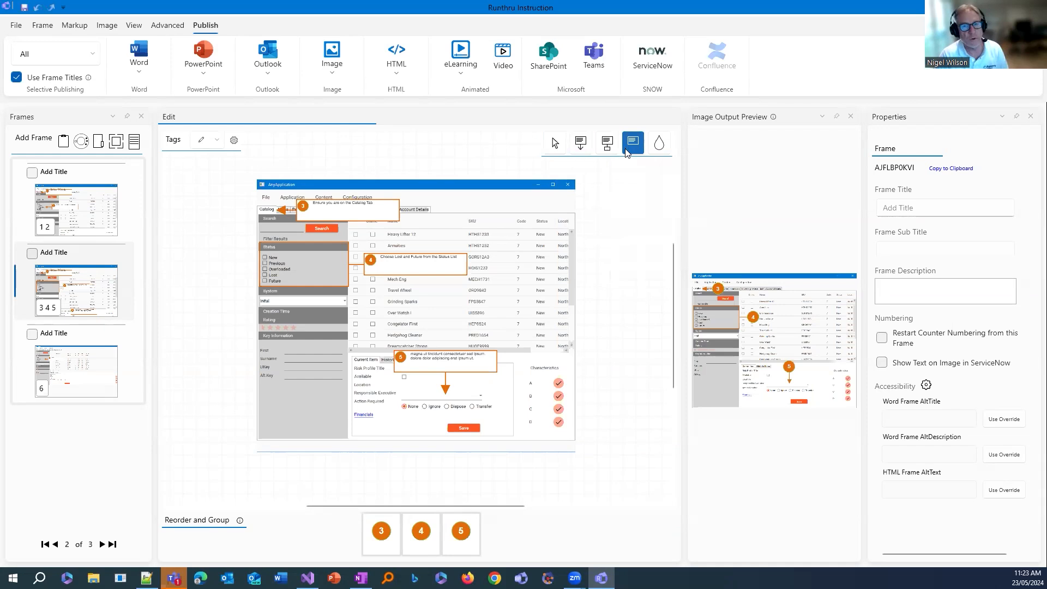
{"action": "left_click", "coordinate": [584, 150]}
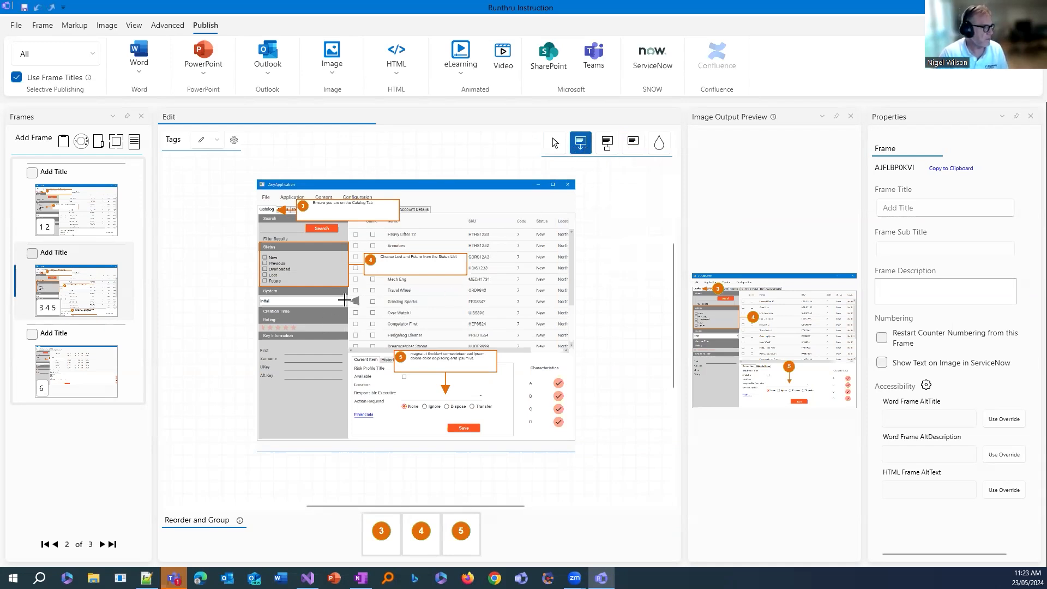
- Add callout 6 at the Initial system field: 'Choose your system from the System options. If in doubt ask your manager'
{"action": "left_click", "coordinate": [322, 299]}
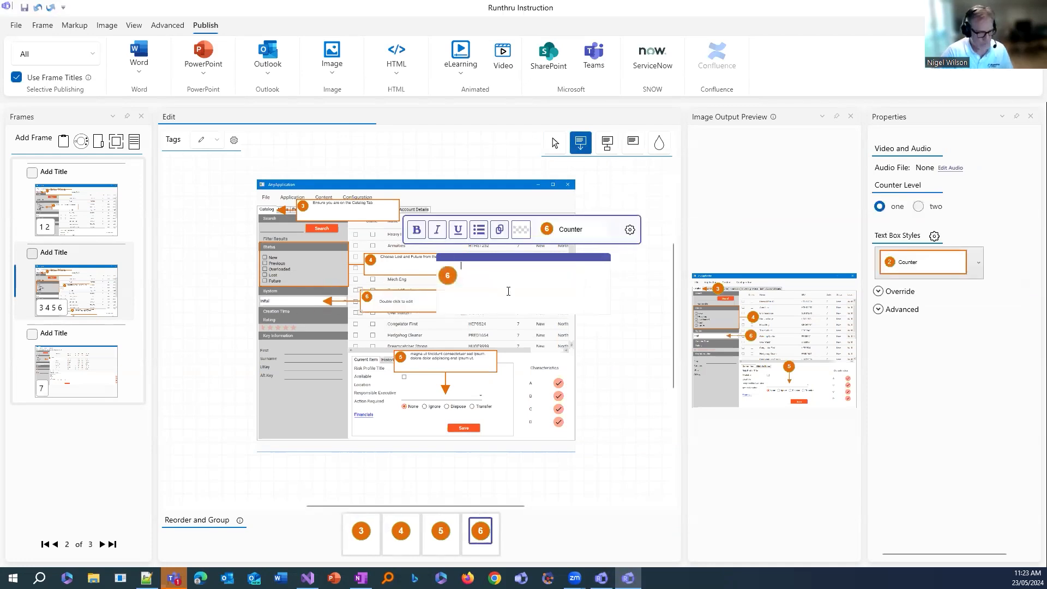
{"action": "type", "text": "Choose your system from the"}
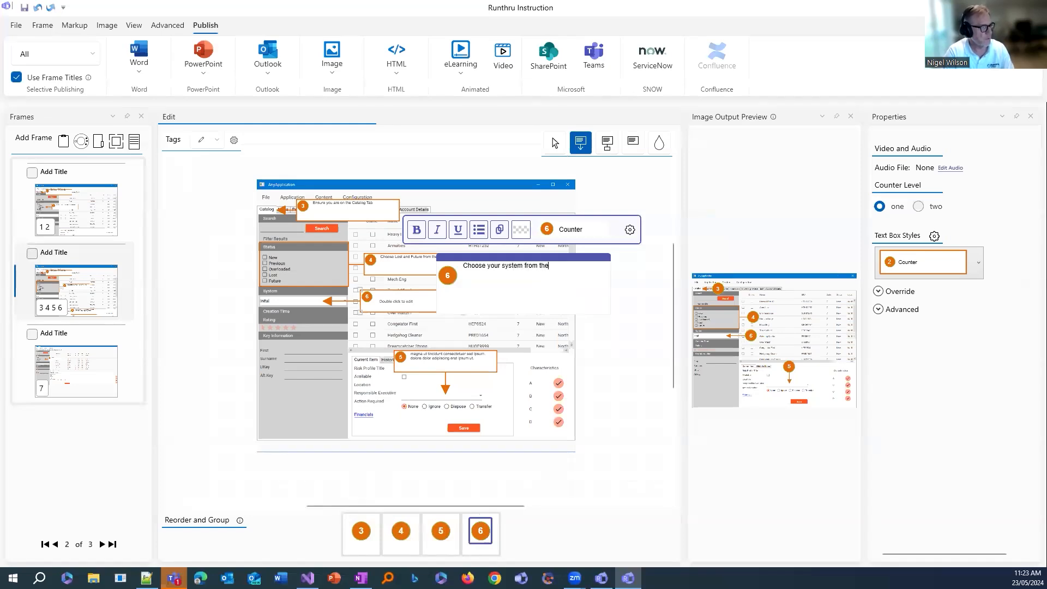
{"action": "type", "text": " dro"}
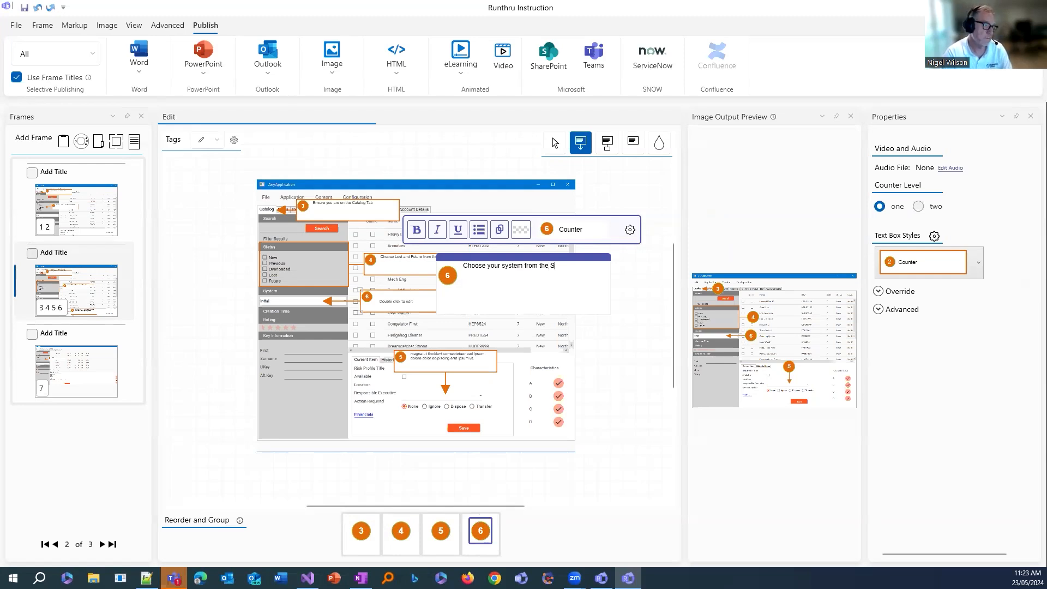
{"action": "type", "text": "Men"}
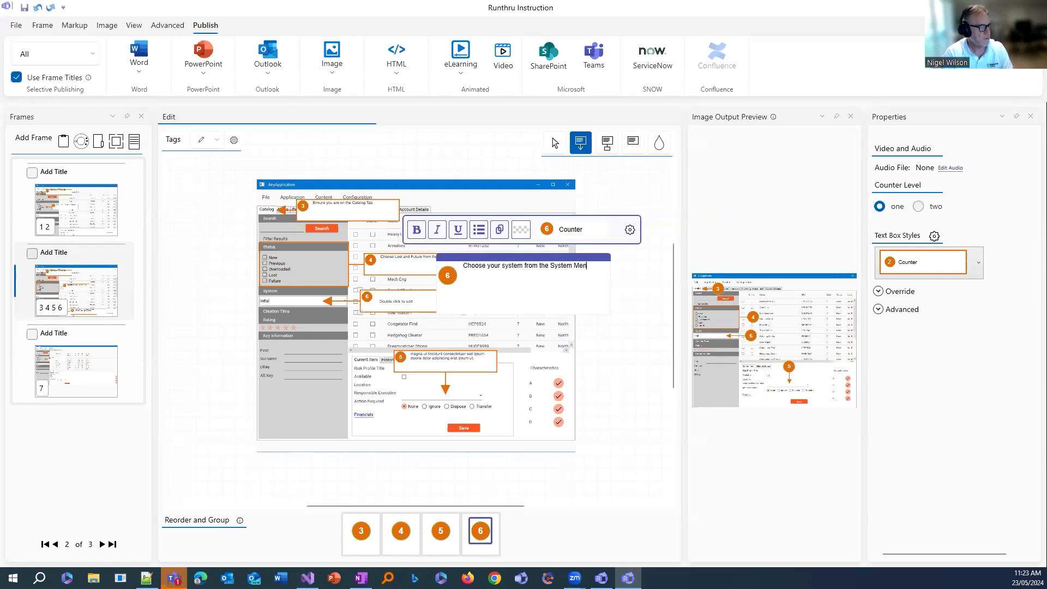
{"action": "key", "text": "BackSpace"}
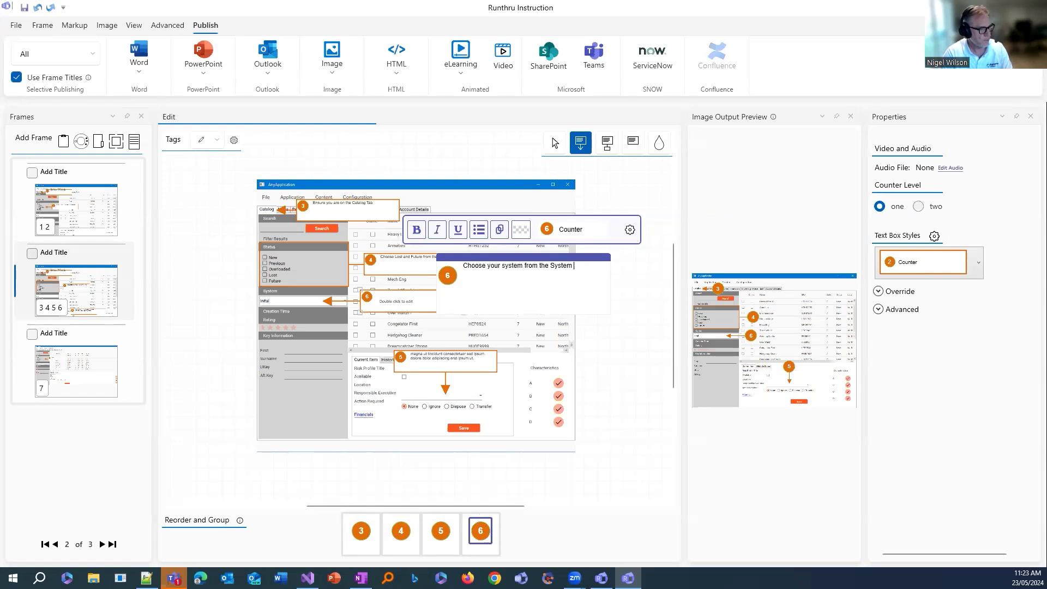
{"action": "type", "text": "options. If in"}
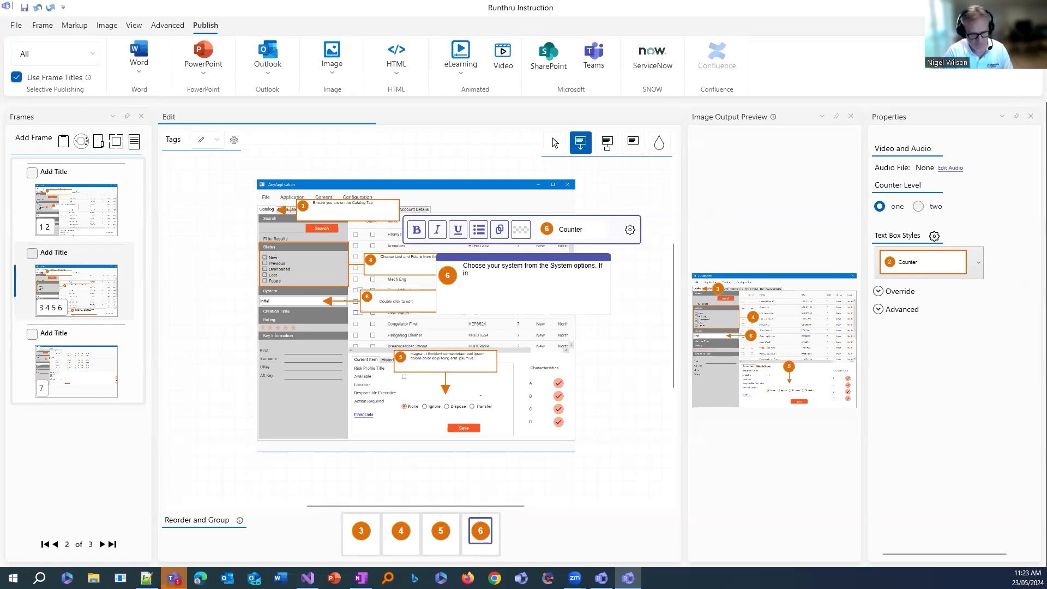
{"action": "type", "text": " doubt ask you"}
{"action": "type", "text": "r manager."}
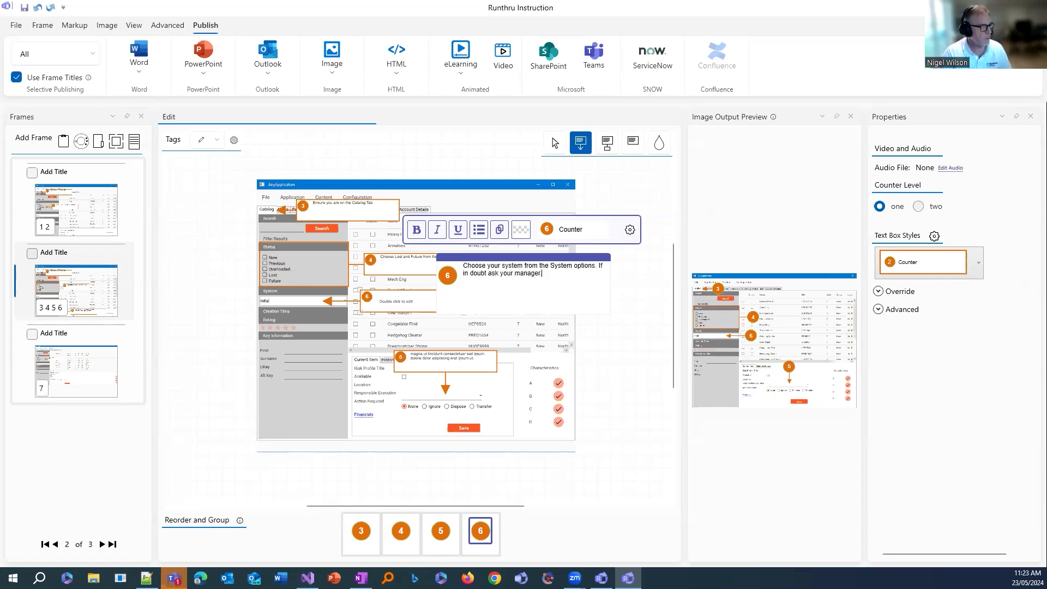
{"action": "left_click", "coordinate": [555, 144]}
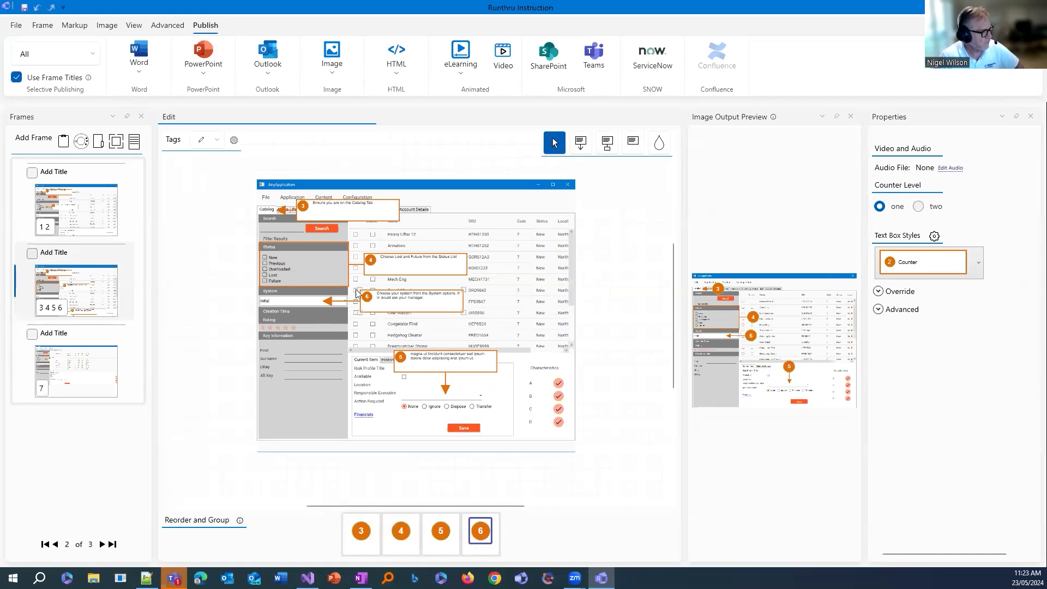
- Reorder the System callout tile to become step 5 and select the boxed callout tool
{"action": "left_click_drag", "start_coordinate": [479, 550], "coordinate": [425, 555]}
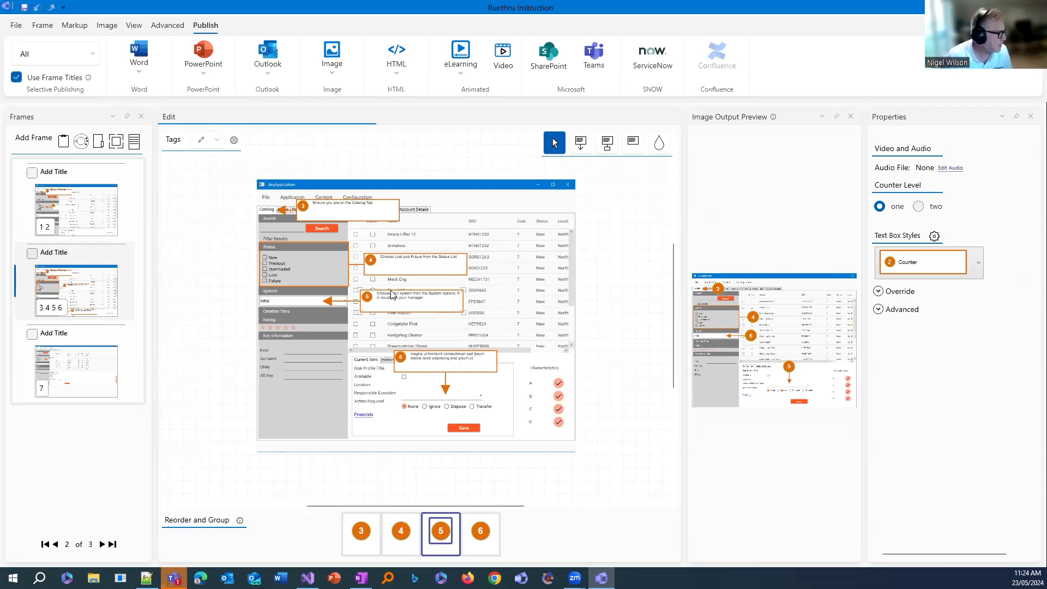
{"action": "left_click", "coordinate": [581, 147]}
{"action": "left_click", "coordinate": [603, 149]}
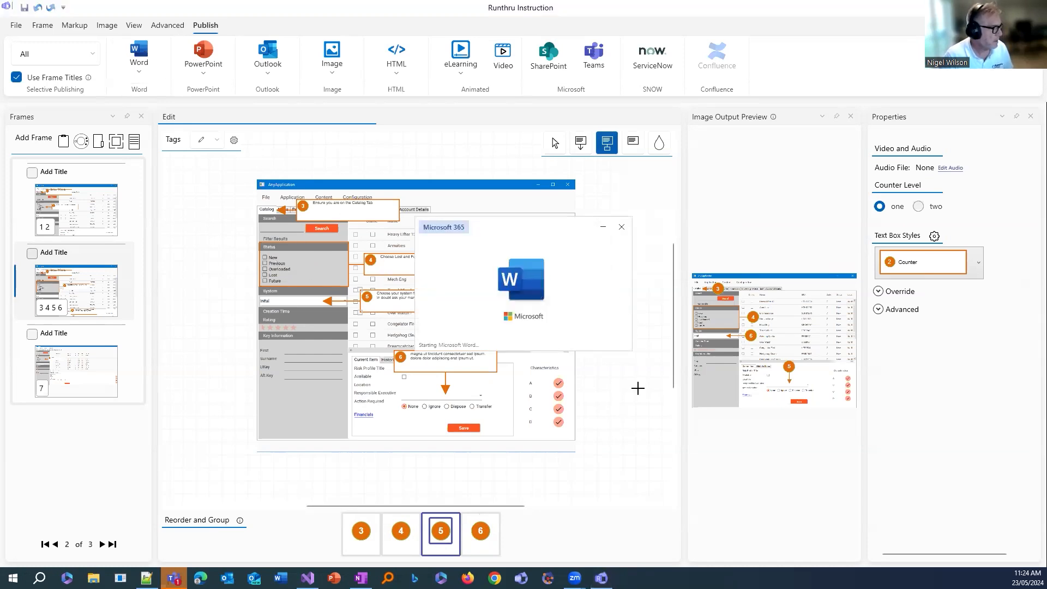
- Delete the Status list picture from step 4's table and minimise the Word document
{"action": "scroll", "coordinate": [636, 391], "scroll_direction": "down", "scroll_amount": 10}
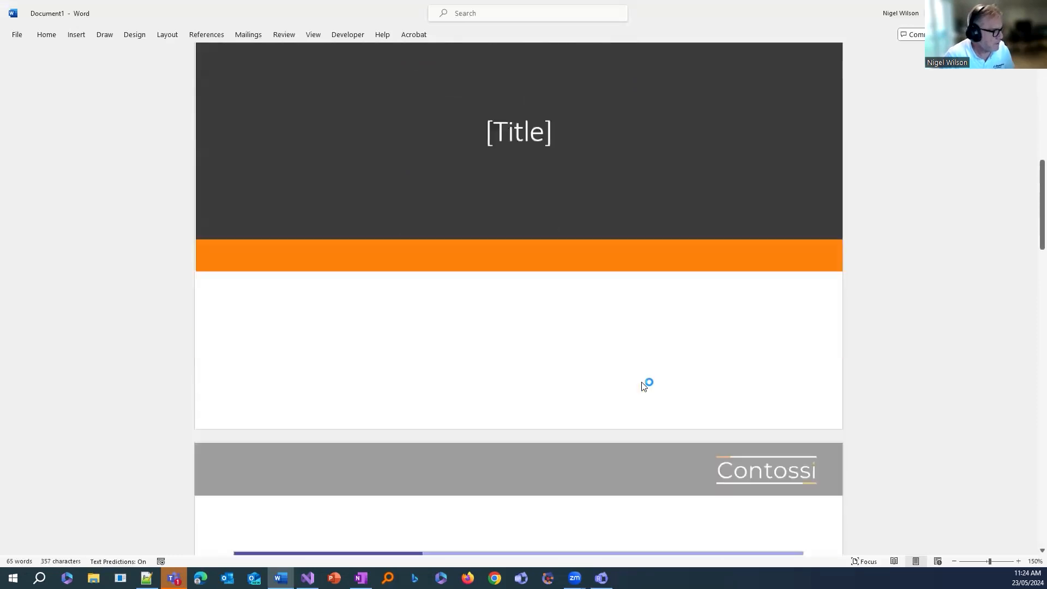
{"action": "scroll", "coordinate": [641, 384], "scroll_direction": "down", "scroll_amount": 8}
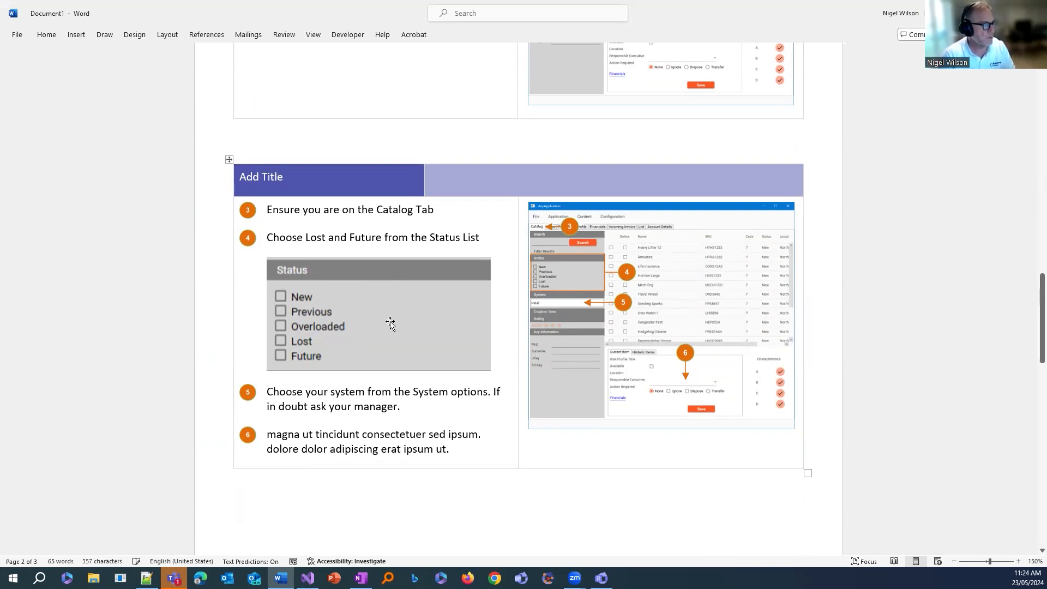
{"action": "left_click", "coordinate": [363, 309]}
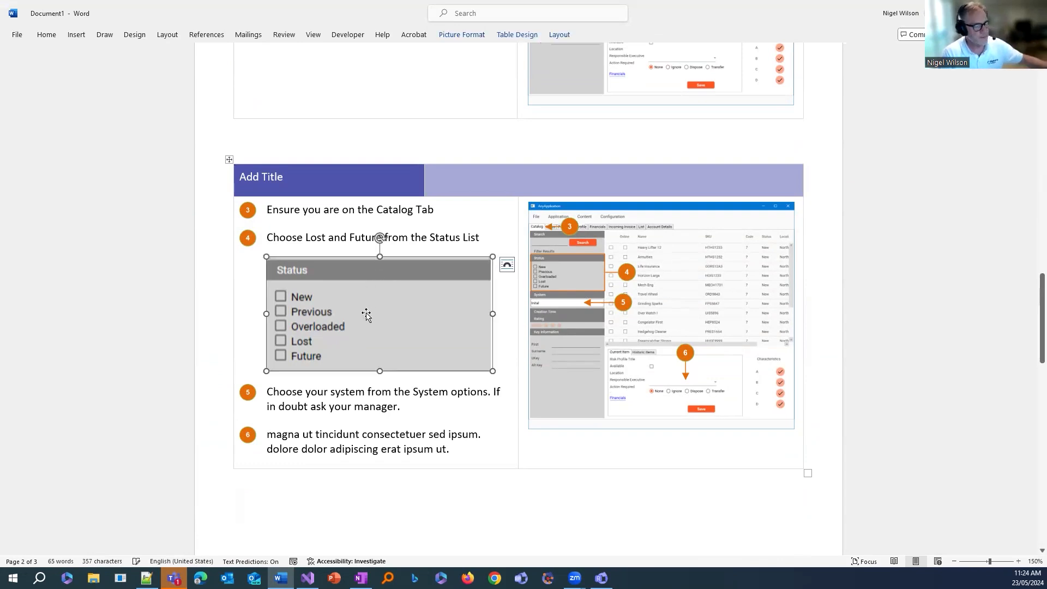
{"action": "key", "text": "Delete"}
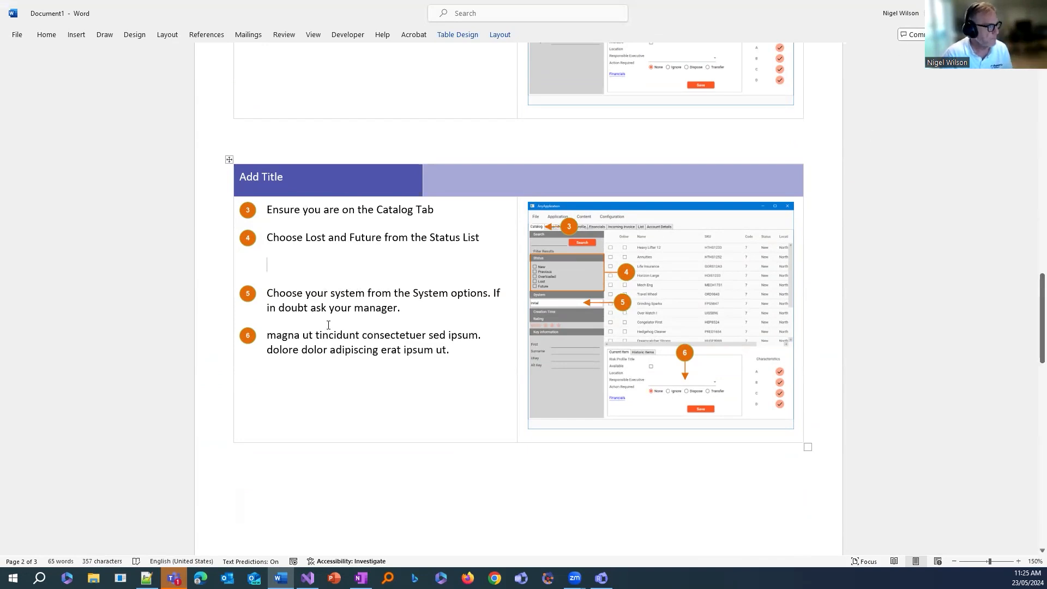
{"action": "left_click", "coordinate": [983, 11]}
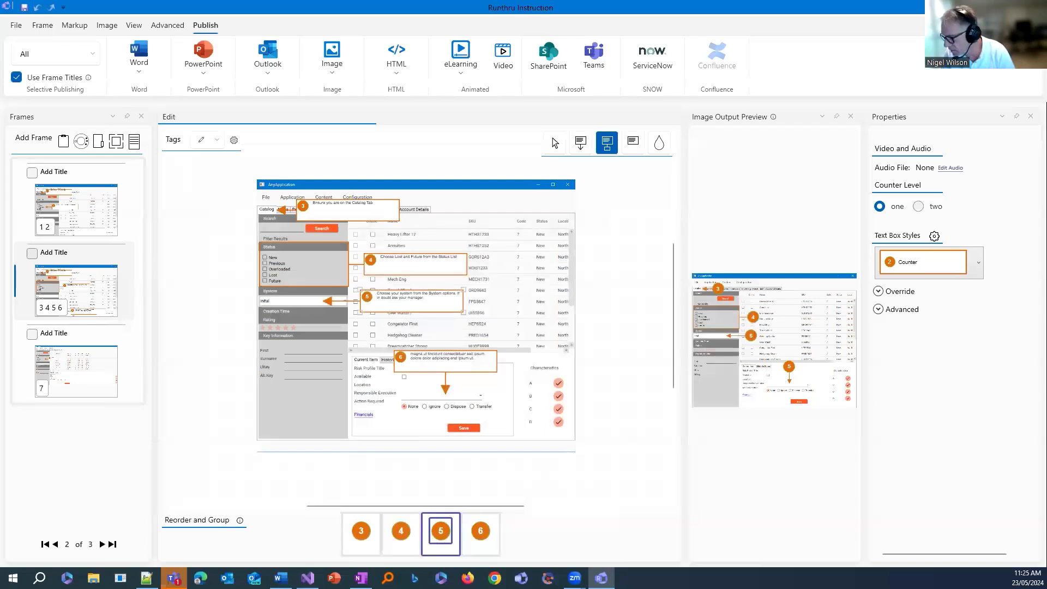
- Bring the Notepad++ Styles.xml window forward and reposition it beside the guide editor
{"action": "key", "text": "alt+Tab"}
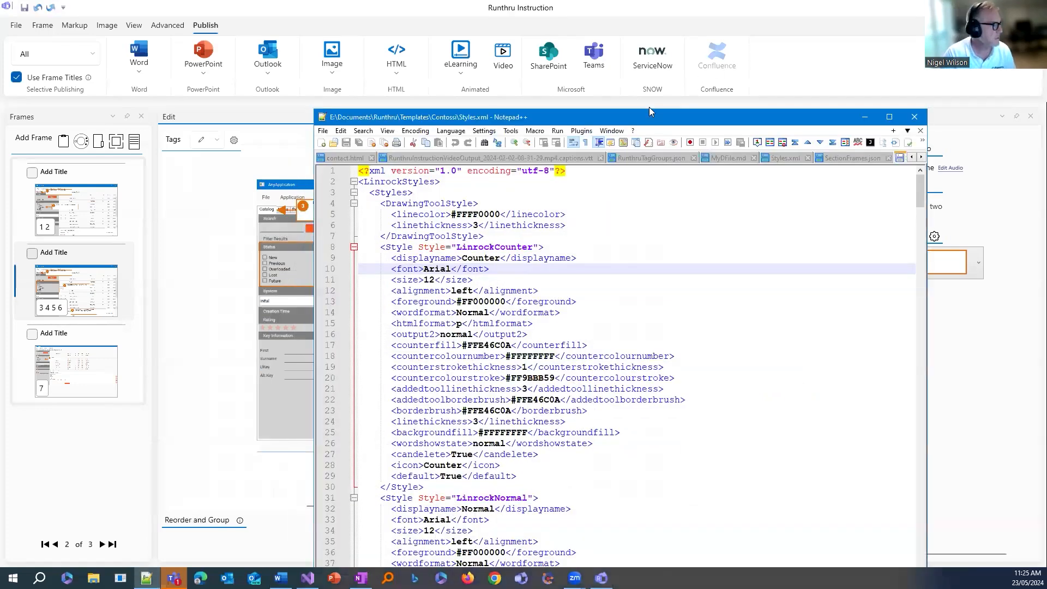
{"action": "left_click_drag", "start_coordinate": [649, 124], "coordinate": [704, 68]}
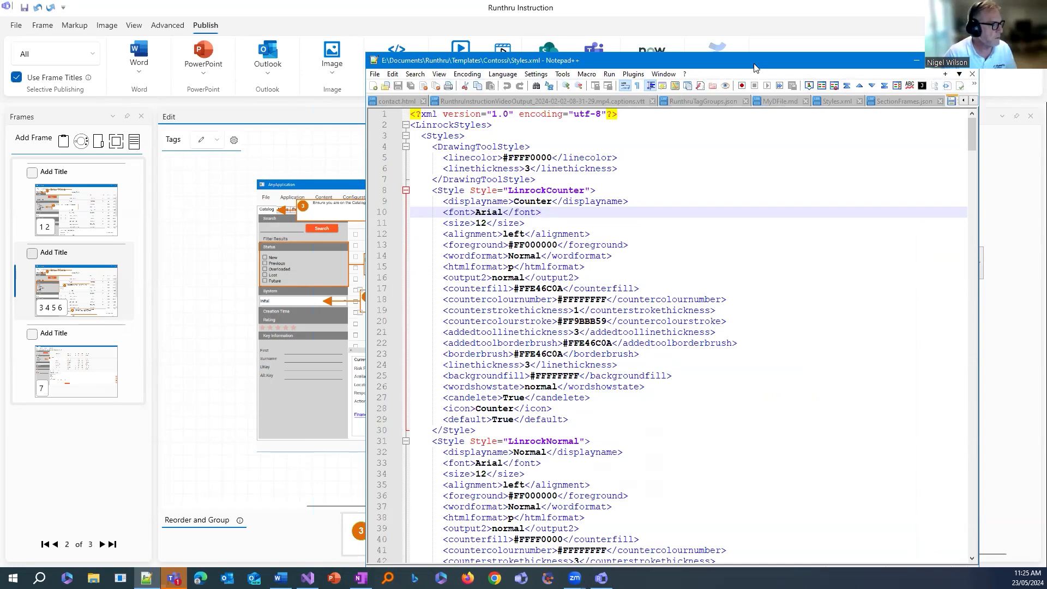
{"action": "left_click_drag", "start_coordinate": [756, 67], "coordinate": [748, 92]}
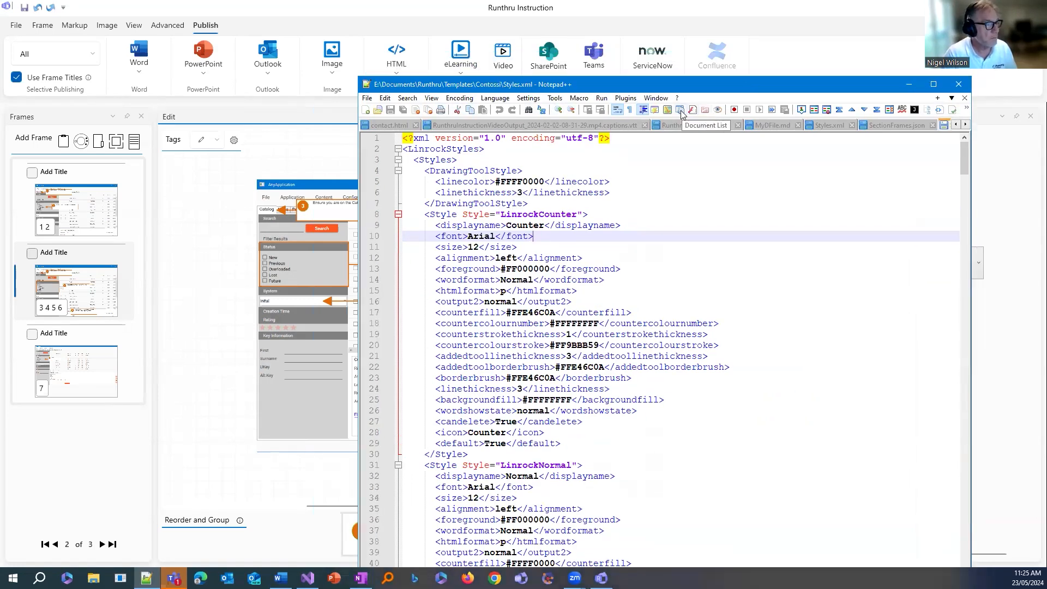
{"action": "left_click", "coordinate": [749, 18]}
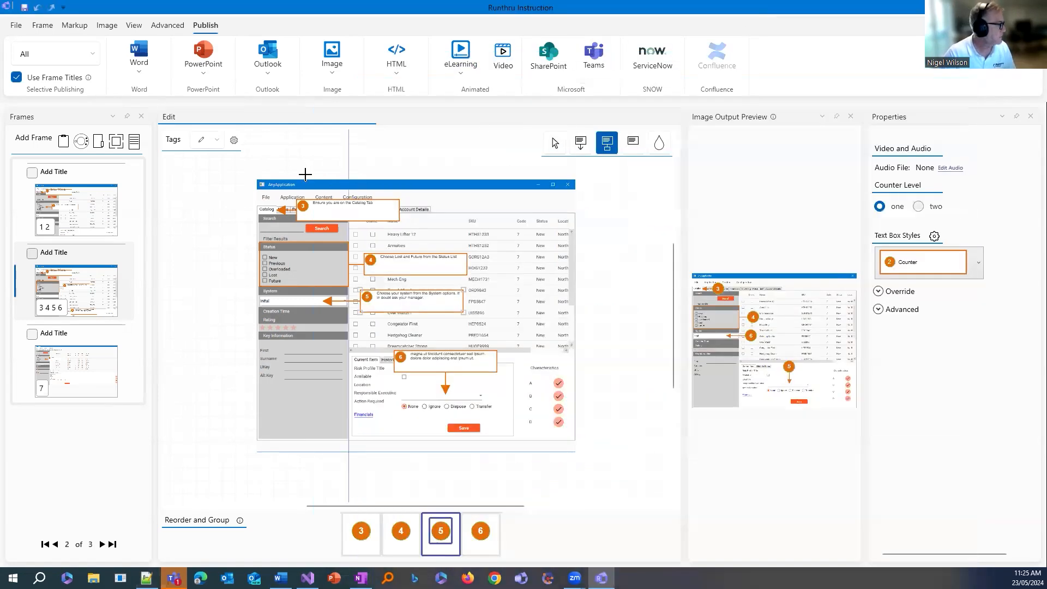
- Capture the Styles.xml window as a new third screenshot frame and close the capture widget
{"action": "left_click", "coordinate": [82, 143]}
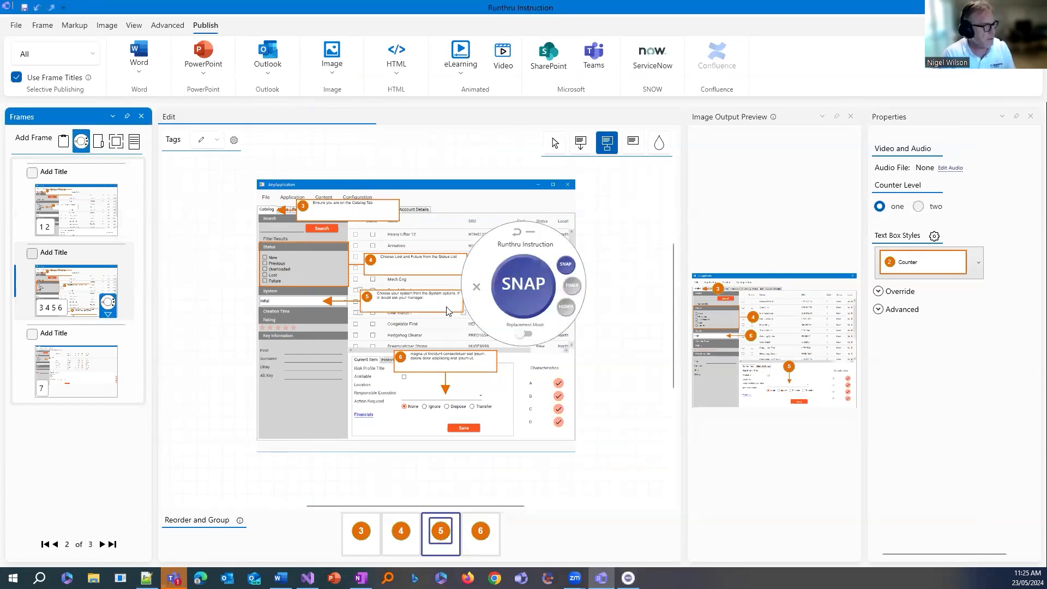
{"action": "key", "text": "alt+Tab"}
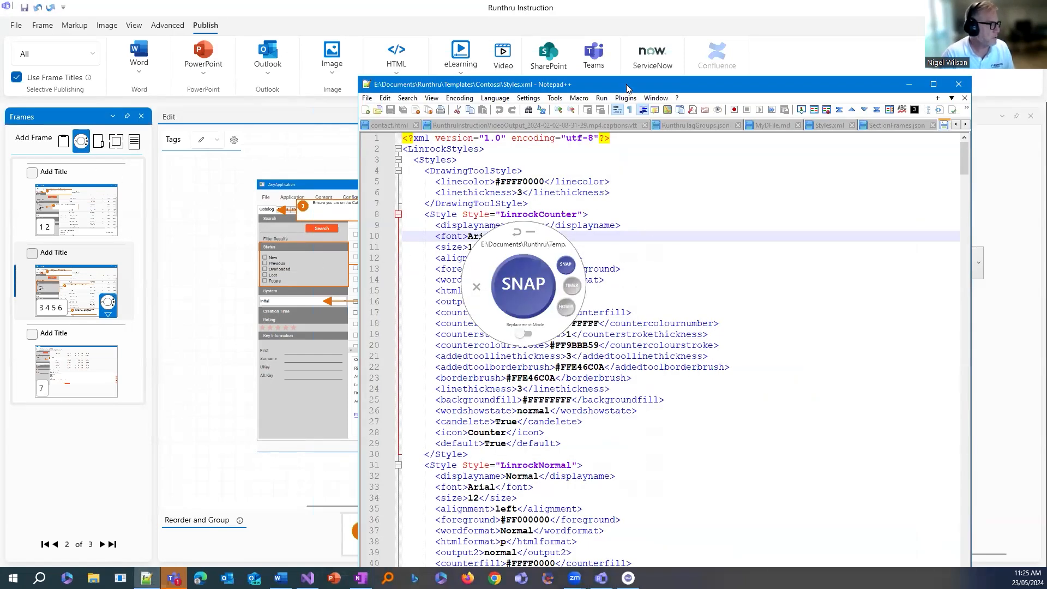
{"action": "left_click_drag", "start_coordinate": [622, 81], "coordinate": [561, 28]}
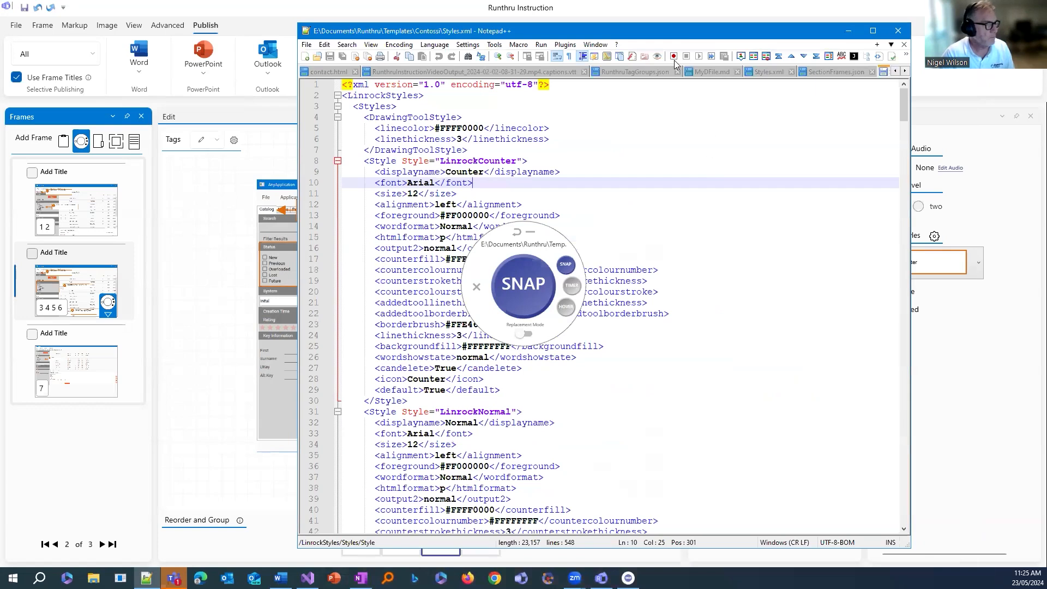
{"action": "double_click", "coordinate": [686, 36]}
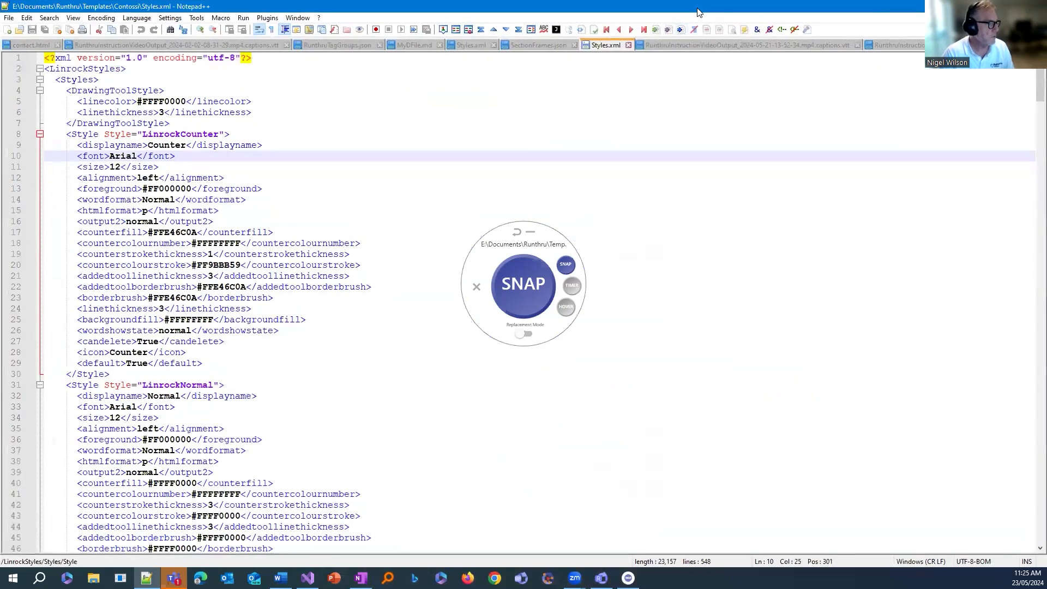
{"action": "double_click", "coordinate": [698, 7]}
{"action": "left_click", "coordinate": [525, 287]}
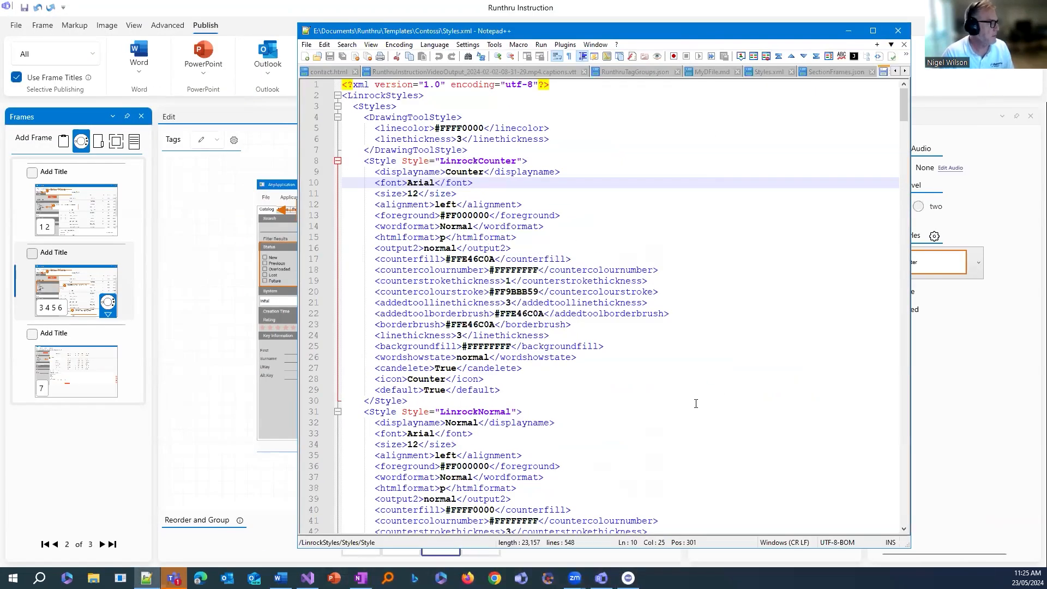
{"action": "left_click", "coordinate": [58, 342]}
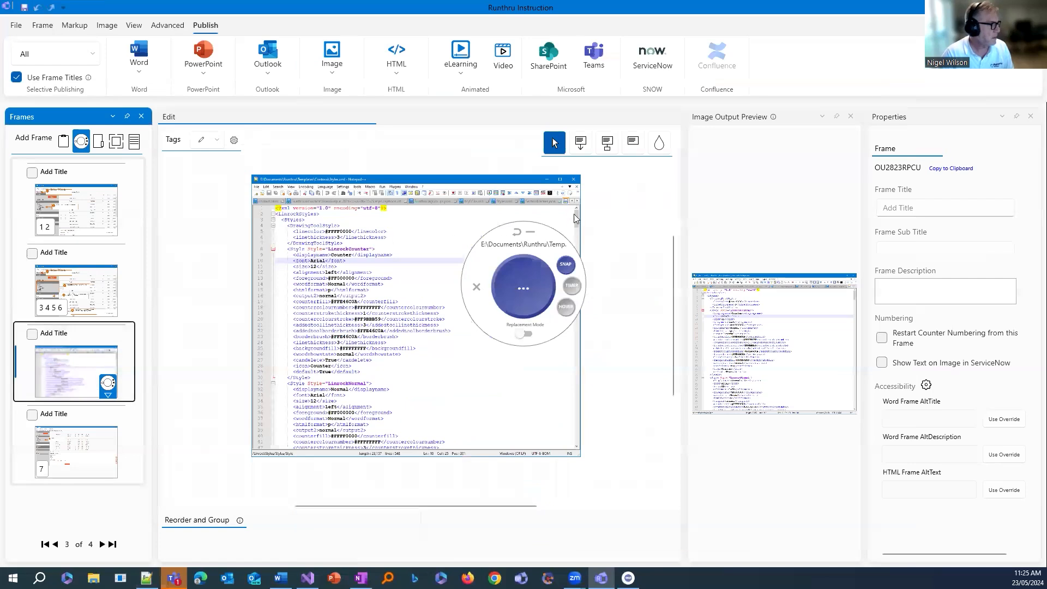
{"action": "left_click", "coordinate": [478, 288]}
- Scroll the frame list back up and pick the boxed callout tool
{"action": "scroll", "coordinate": [482, 225], "scroll_direction": "up", "scroll_amount": 7}
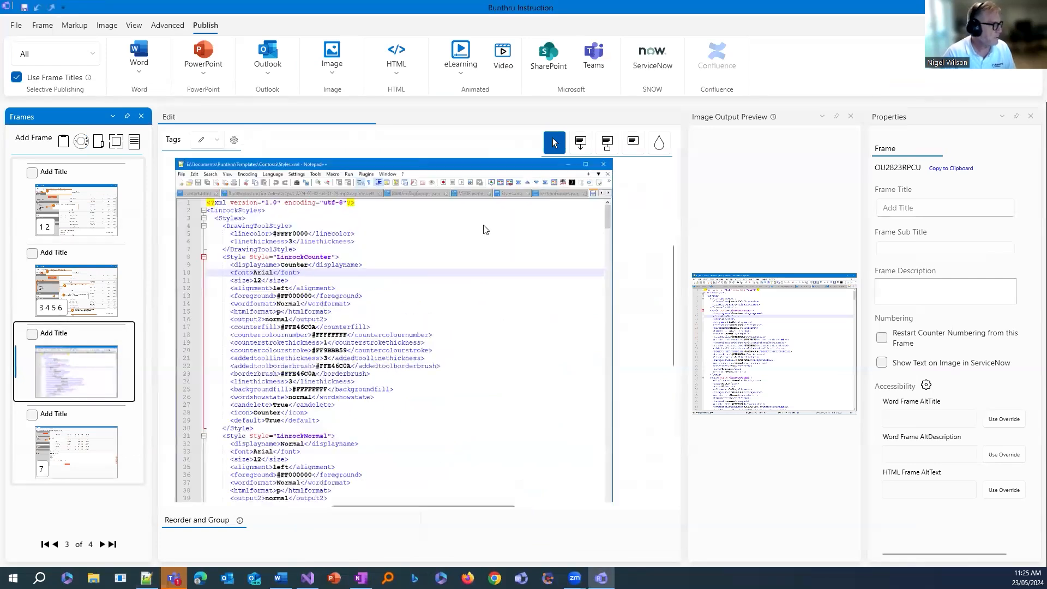
{"action": "scroll", "coordinate": [502, 262], "scroll_direction": "up", "scroll_amount": 3}
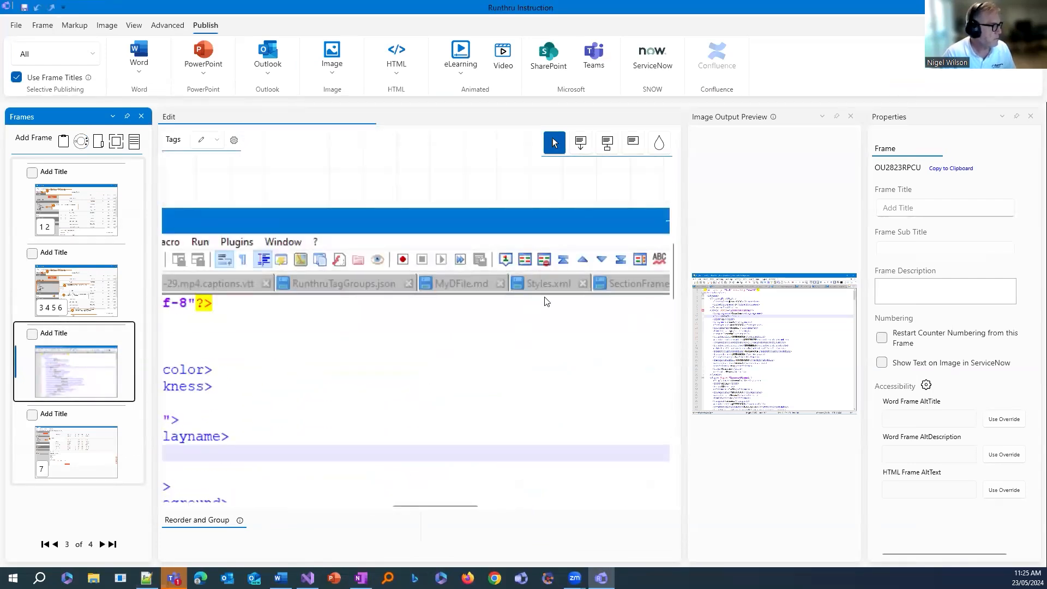
{"action": "left_click", "coordinate": [608, 145]}
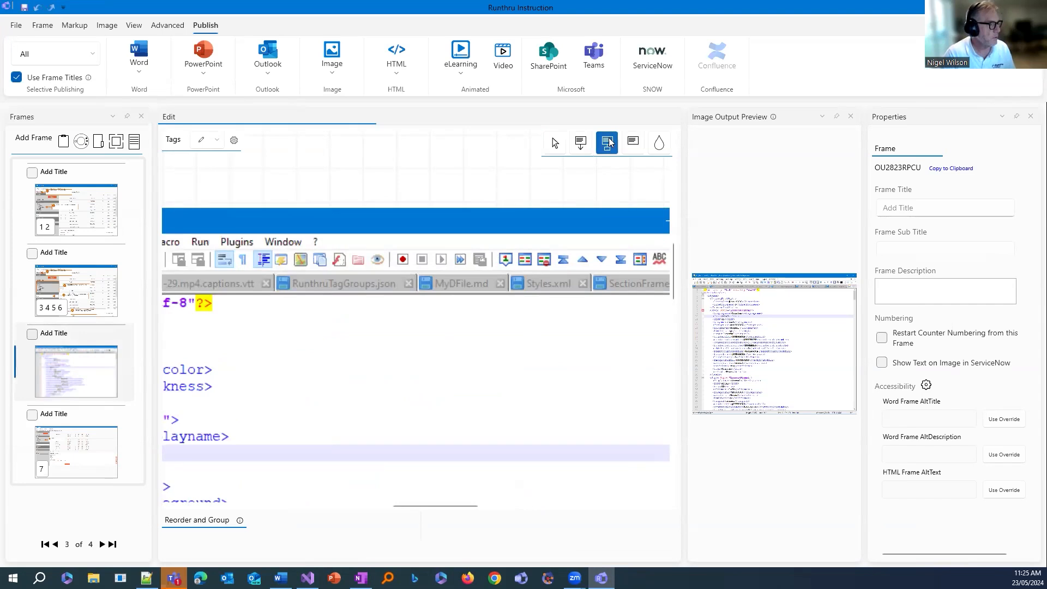
- Draw callout 7 with placeholder text at the Notepad++ record button, then publish to Word
{"action": "left_click_drag", "start_coordinate": [395, 250], "coordinate": [412, 271]}
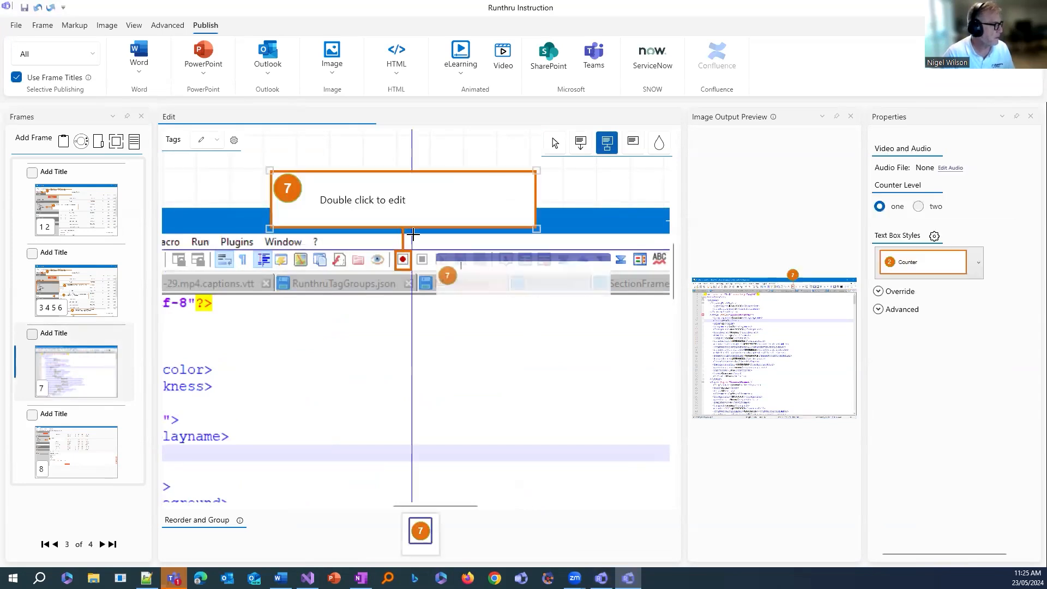
{"action": "right_click", "coordinate": [506, 276]}
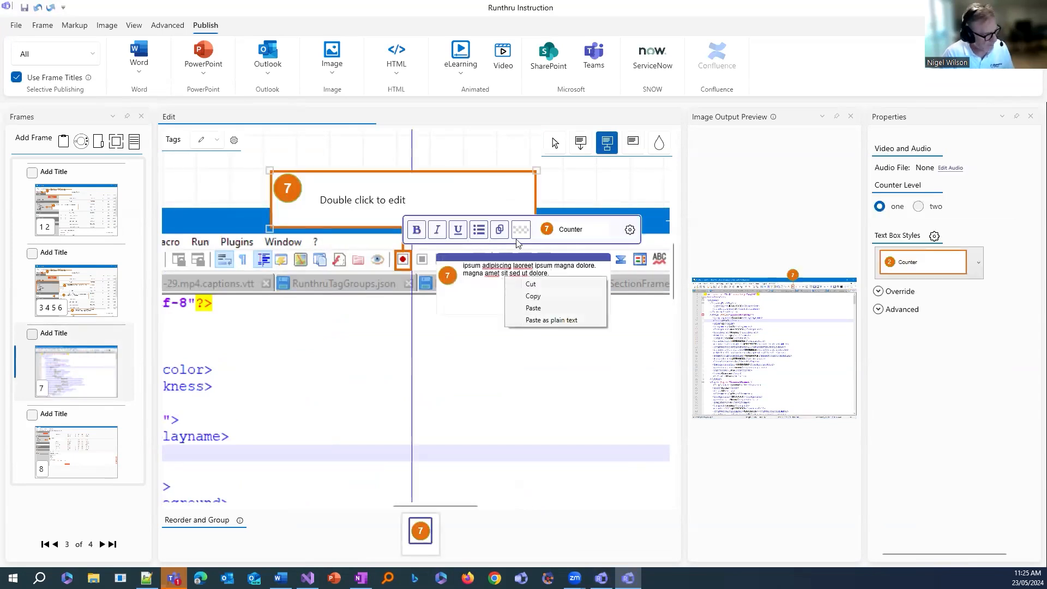
{"action": "left_click", "coordinate": [553, 139]}
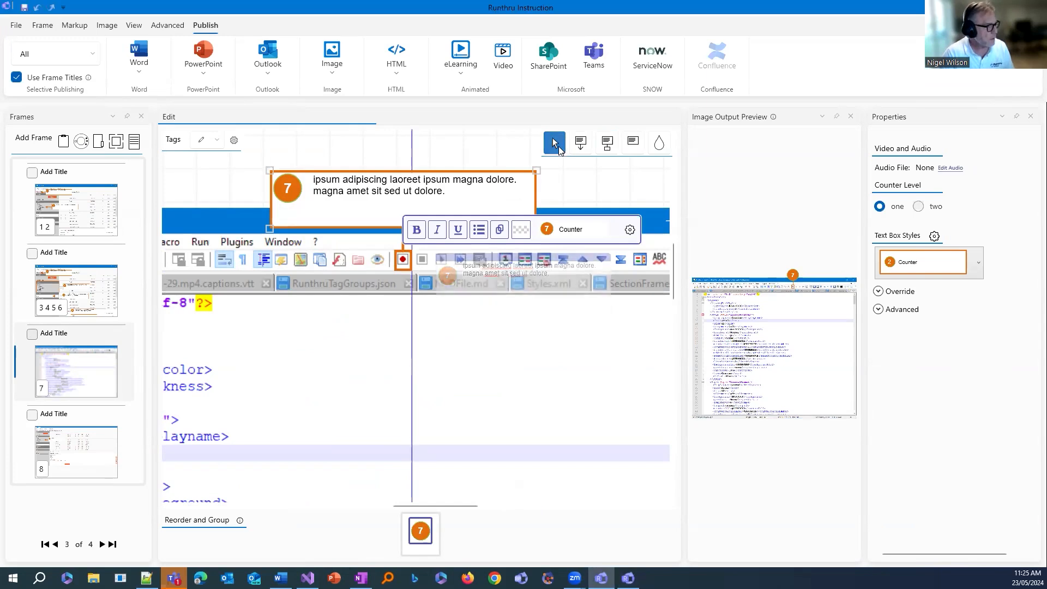
{"action": "left_click", "coordinate": [565, 198]}
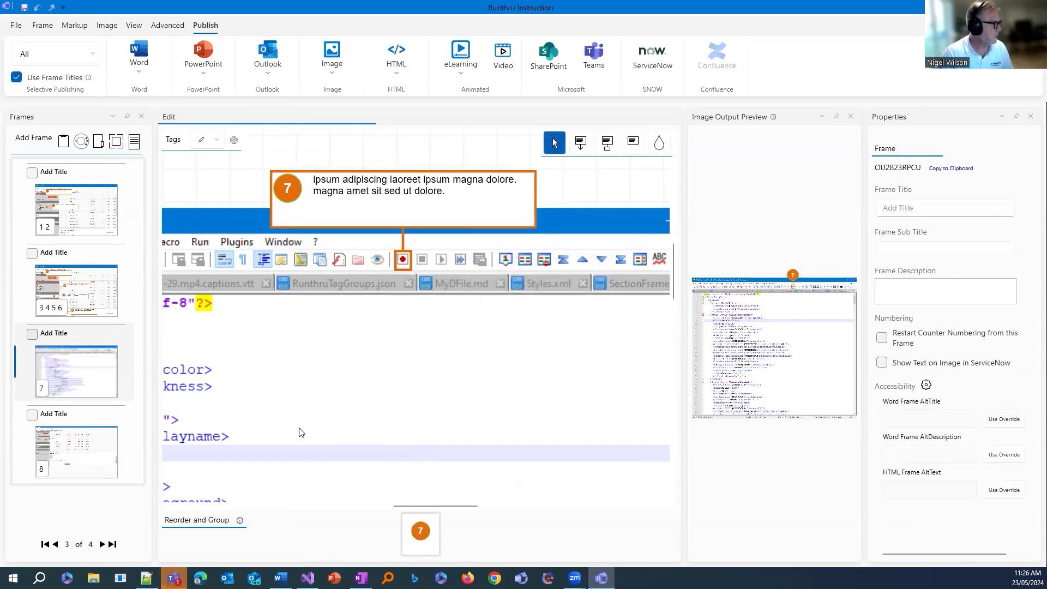
{"action": "left_click", "coordinate": [147, 52]}
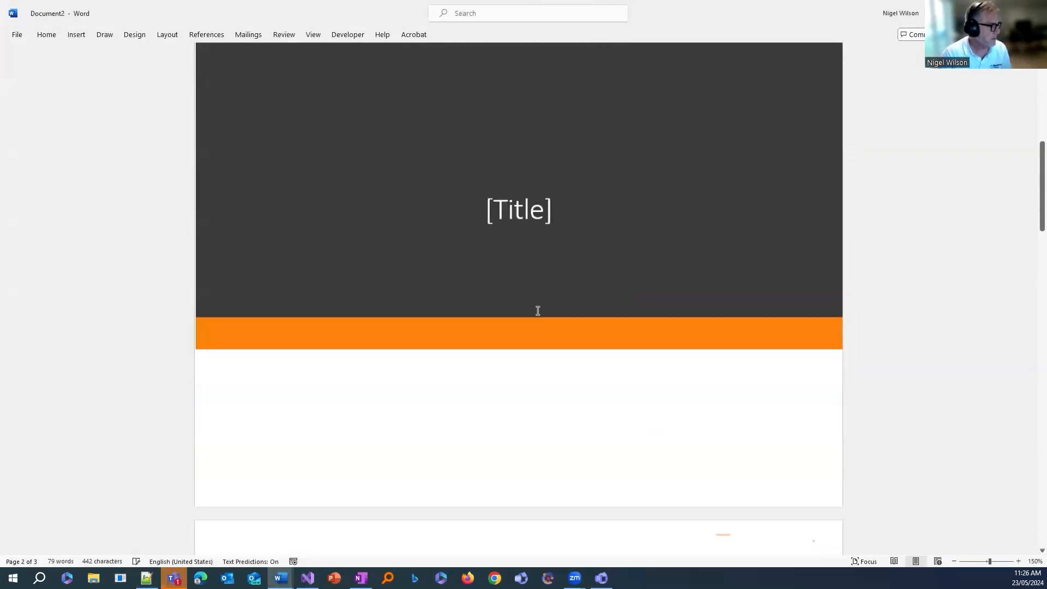
- Check step 7's Styles.xml screenshot, minimise Document2 and close Document1 to the save prompt
{"action": "scroll", "coordinate": [537, 311], "scroll_direction": "down", "scroll_amount": 20}
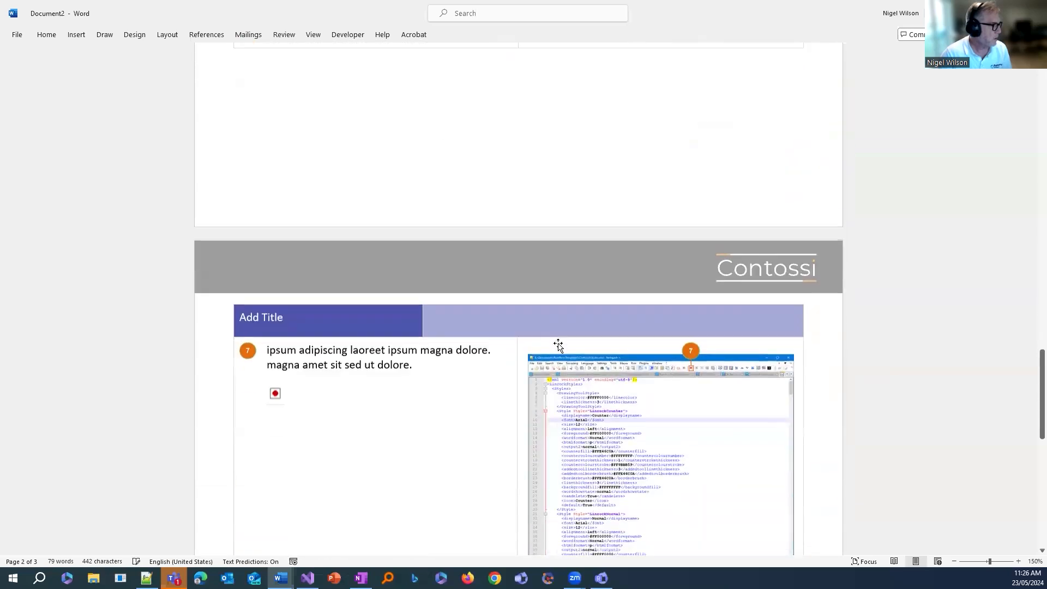
{"action": "scroll", "coordinate": [558, 345], "scroll_direction": "down", "scroll_amount": 3}
{"action": "left_click", "coordinate": [680, 219]}
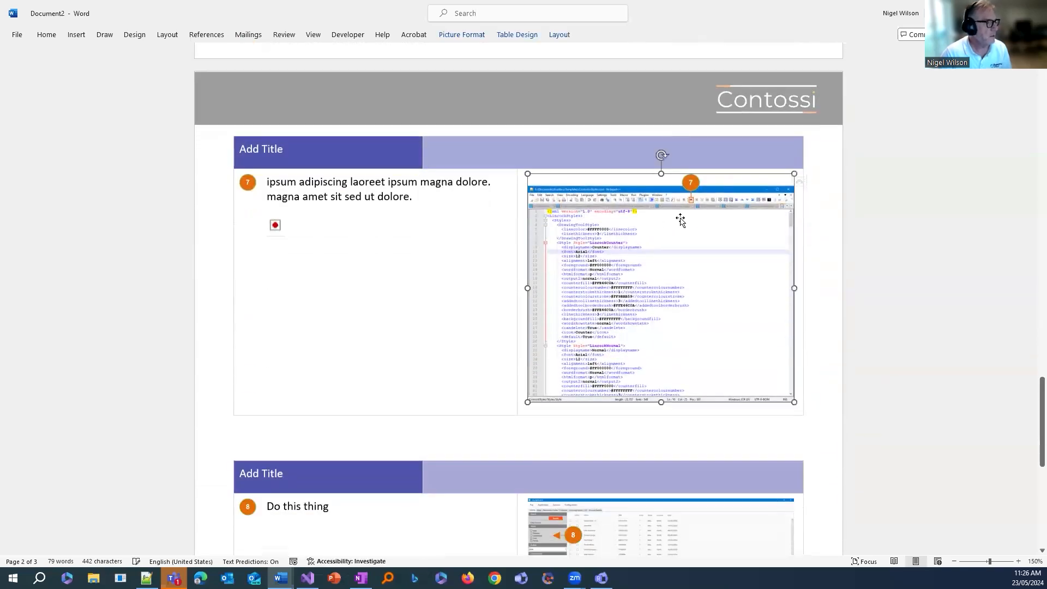
{"action": "left_click", "coordinate": [275, 225]}
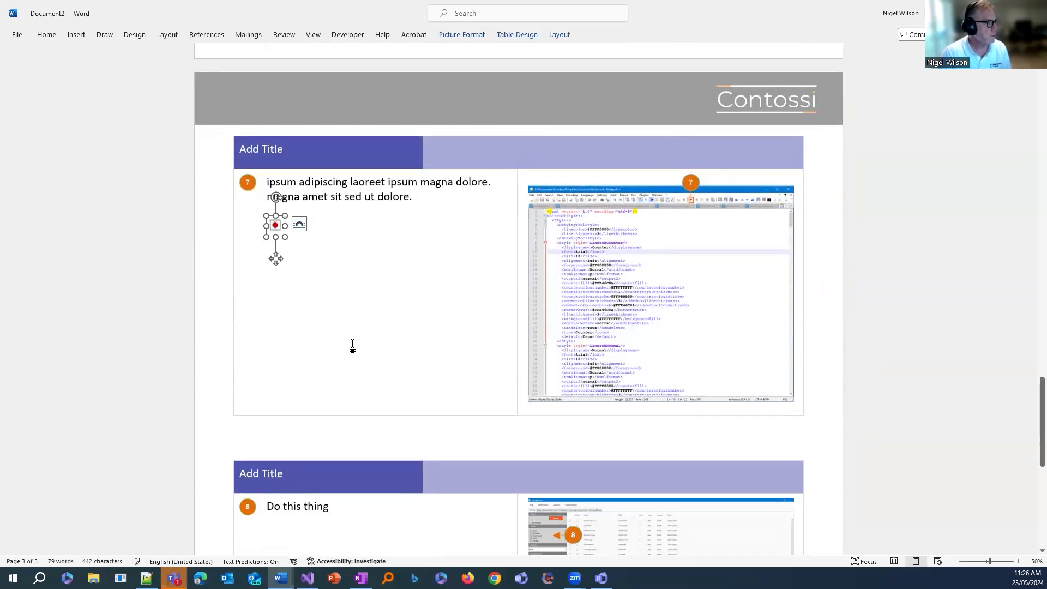
{"action": "left_click", "coordinate": [699, 214]}
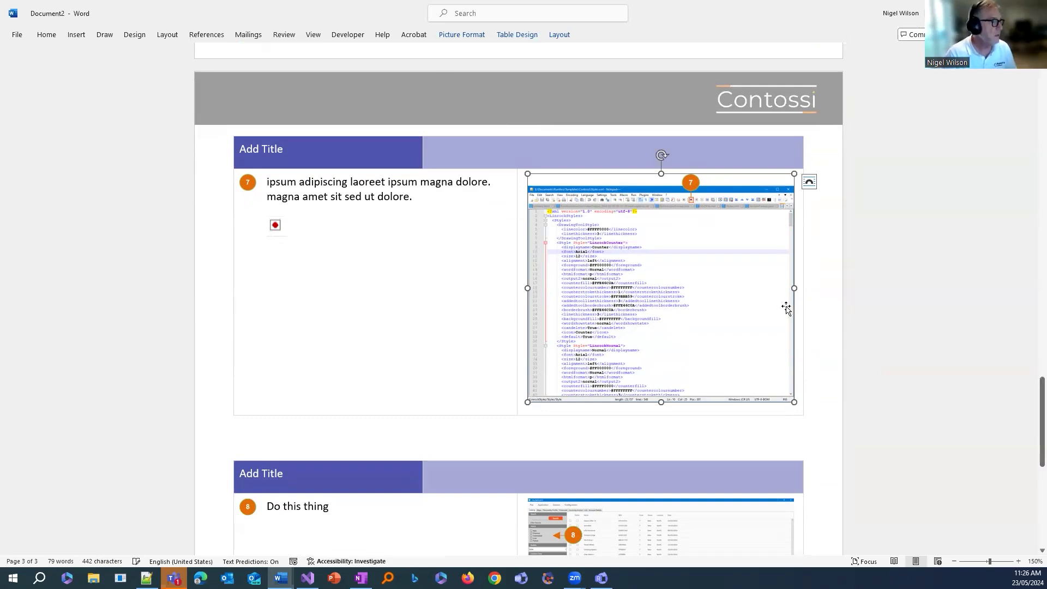
{"action": "left_click", "coordinate": [980, 11]}
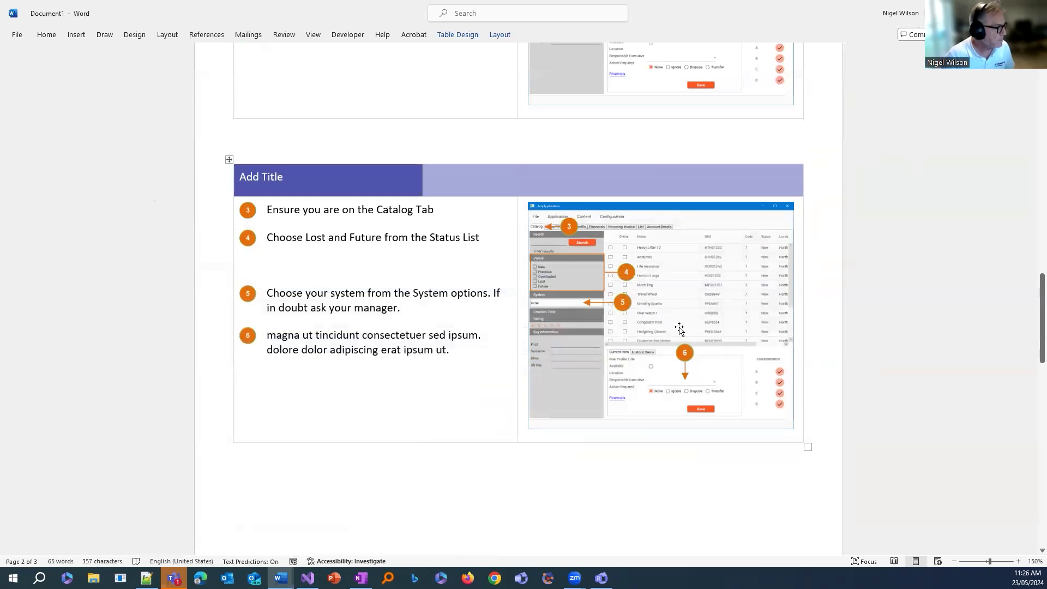
{"action": "left_click", "coordinate": [1034, 11]}
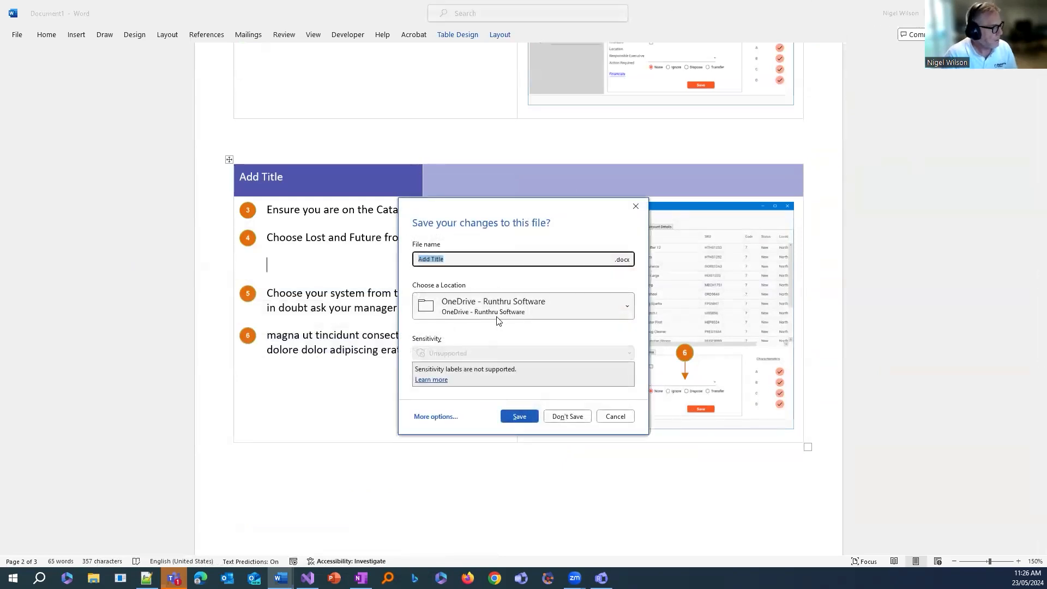
- Discard Document1 without saving and open the frame holding callouts 3 to 6
{"action": "left_click", "coordinate": [567, 416]}
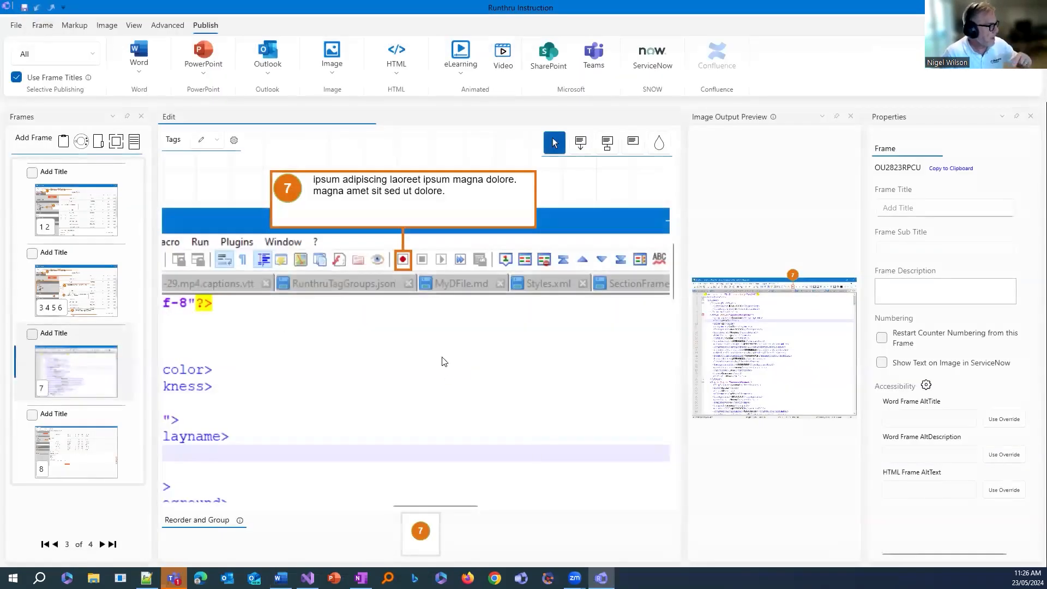
{"action": "scroll", "coordinate": [446, 360], "scroll_direction": "down", "scroll_amount": 7}
{"action": "left_click", "coordinate": [85, 276]}
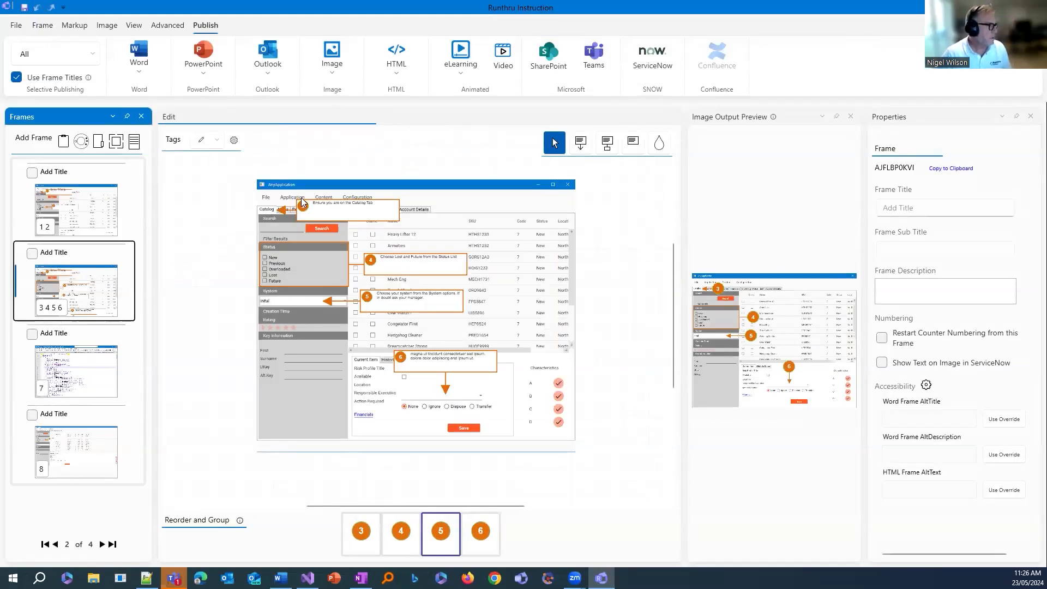
- Try moving callouts 3 and 6, undo the callout 6 move, and open the frame's context menu
{"action": "left_click", "coordinate": [315, 205]}
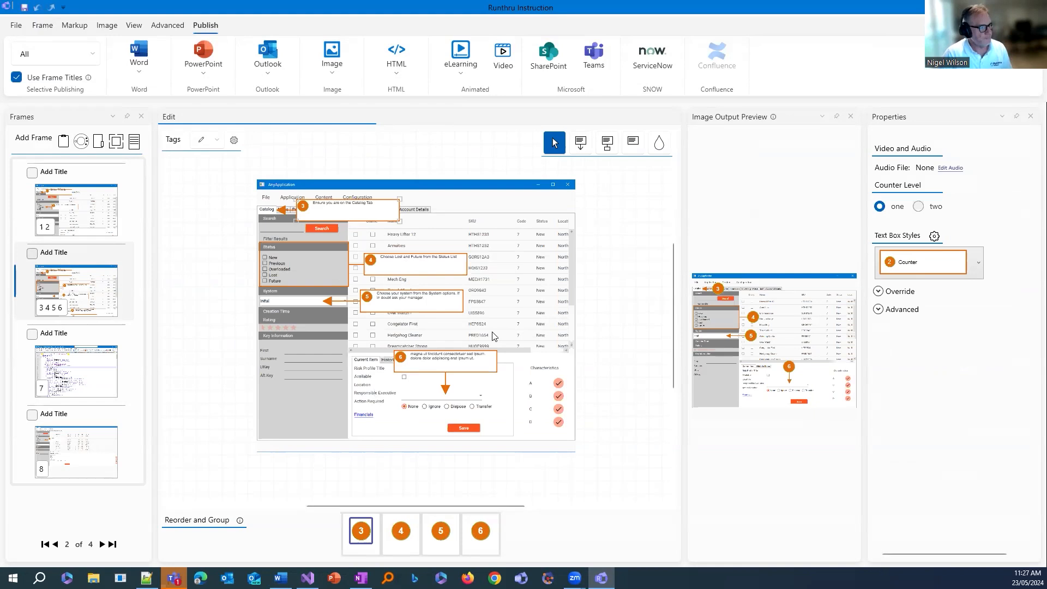
{"action": "mouse_move", "coordinate": [346, 211]}
{"action": "left_mouse_down"}
{"action": "mouse_move", "coordinate": [362, 209]}
{"action": "mouse_move", "coordinate": [350, 211]}
{"action": "left_mouse_up"}
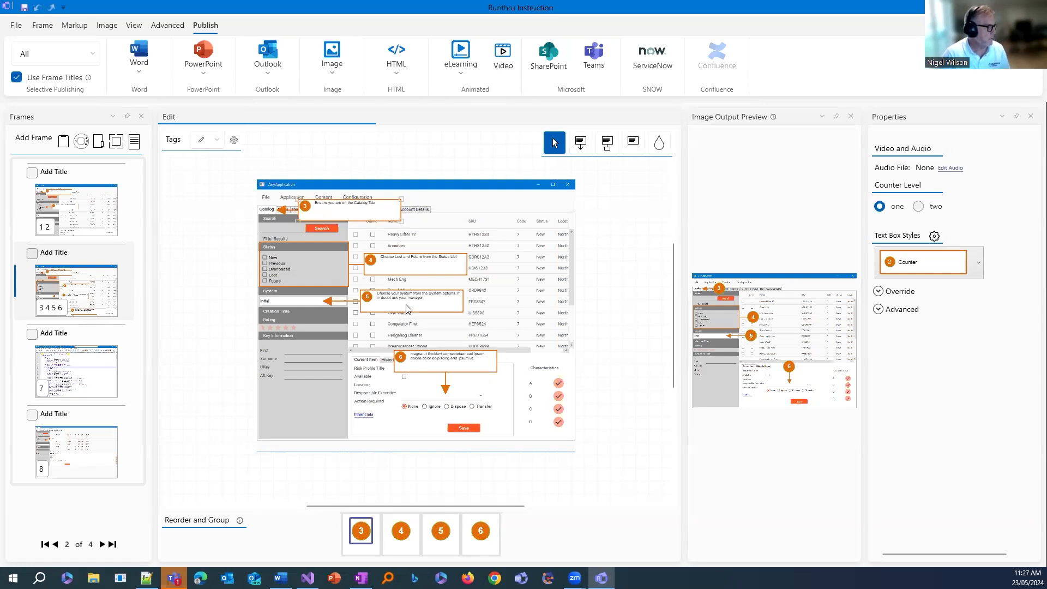
{"action": "left_click_drag", "start_coordinate": [457, 355], "coordinate": [457, 480]}
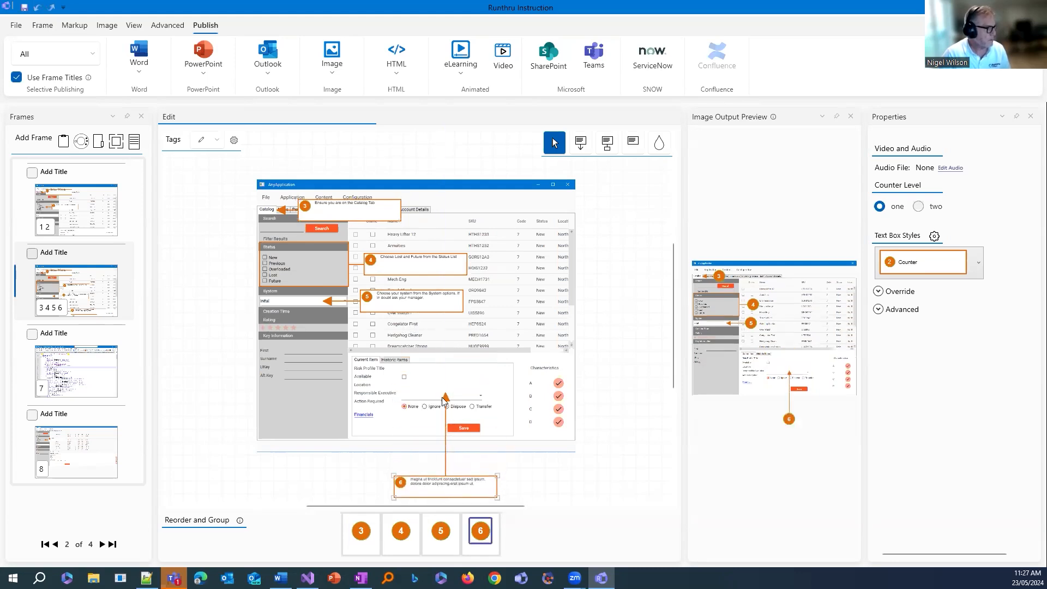
{"action": "left_click_drag", "start_coordinate": [445, 401], "coordinate": [446, 408]}
{"action": "key", "text": "ctrl+z"}
{"action": "key", "text": "ctrl+z"}
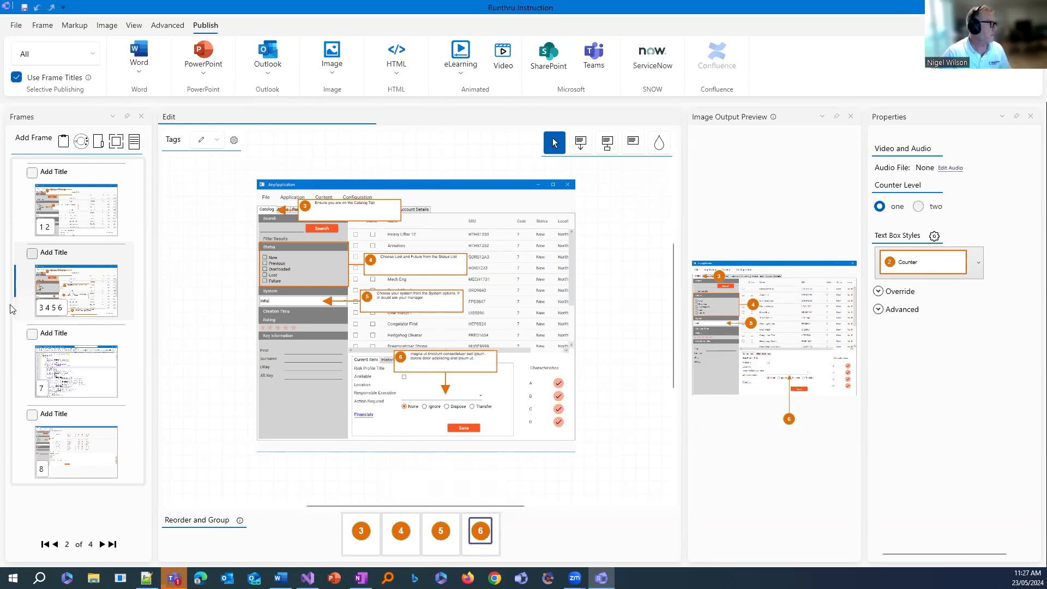
{"action": "right_click", "coordinate": [94, 273]}
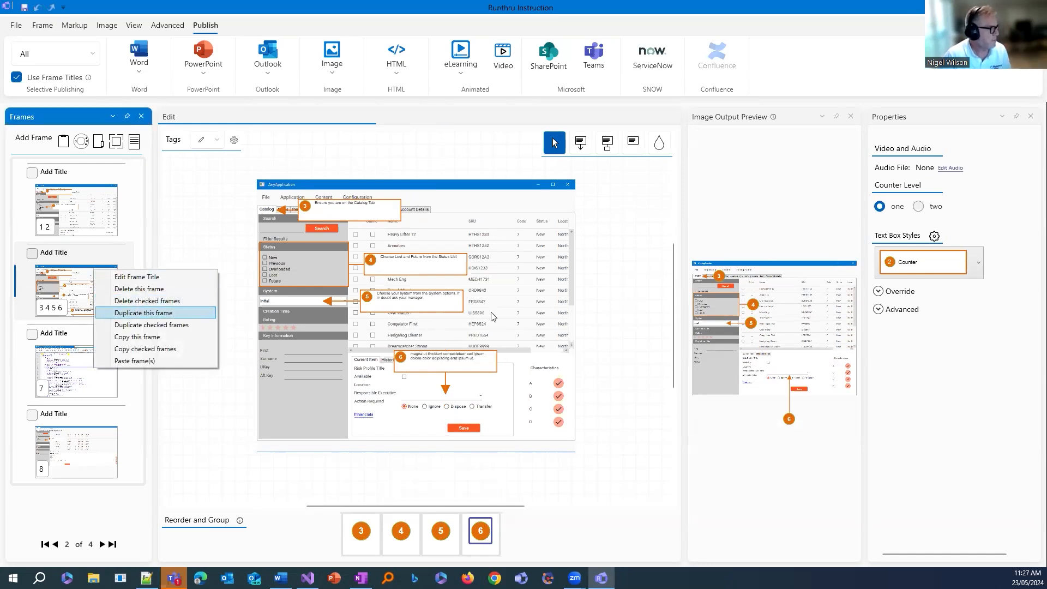
- Duplicate the callout 3–6 frame and open the new copy as frame 3
{"action": "key", "text": "Return"}
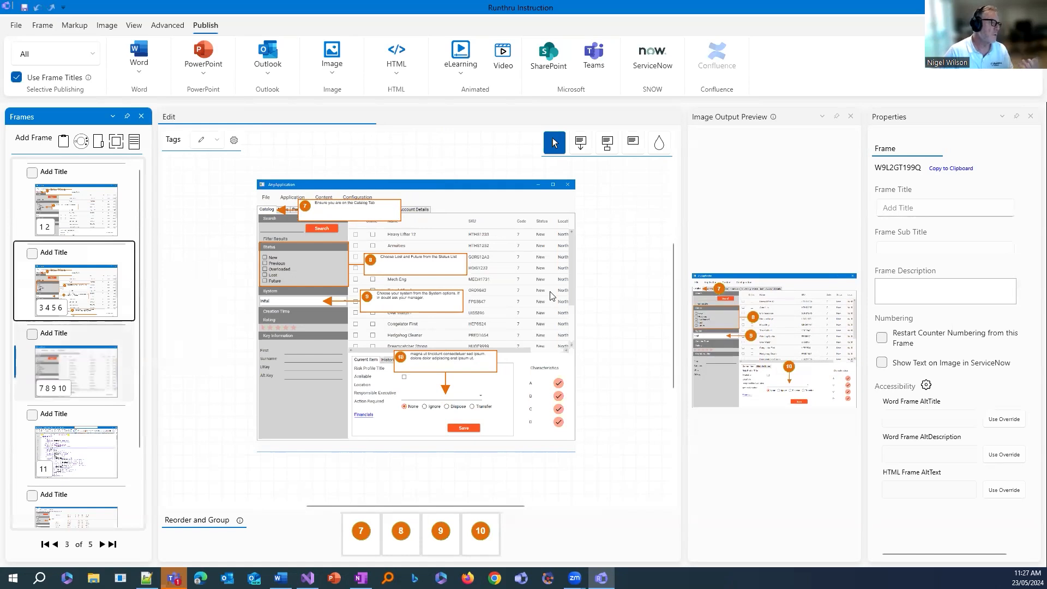
{"action": "left_click", "coordinate": [95, 364]}
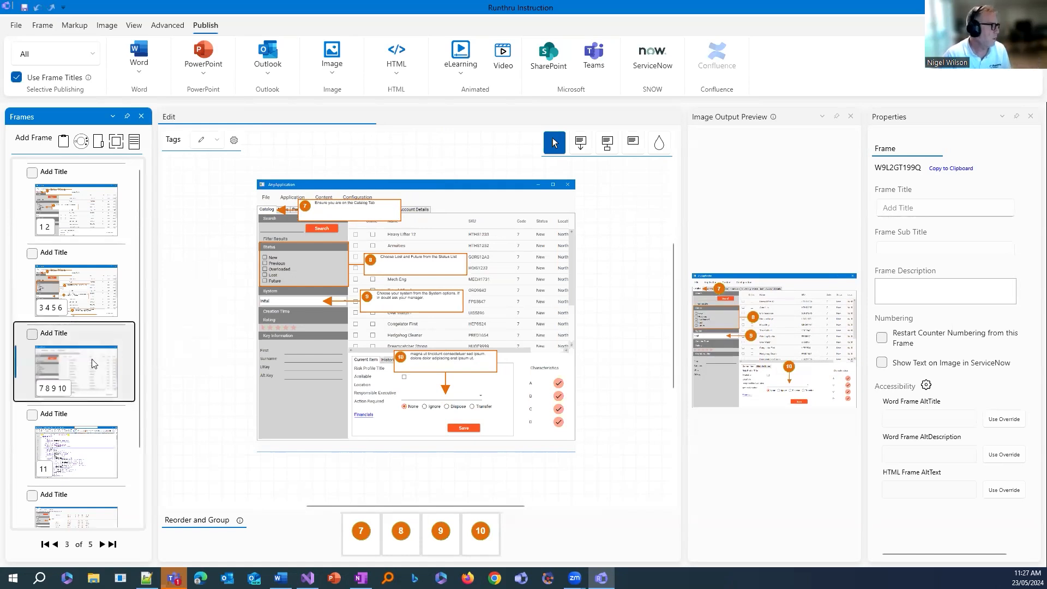
{"action": "left_click", "coordinate": [106, 286]}
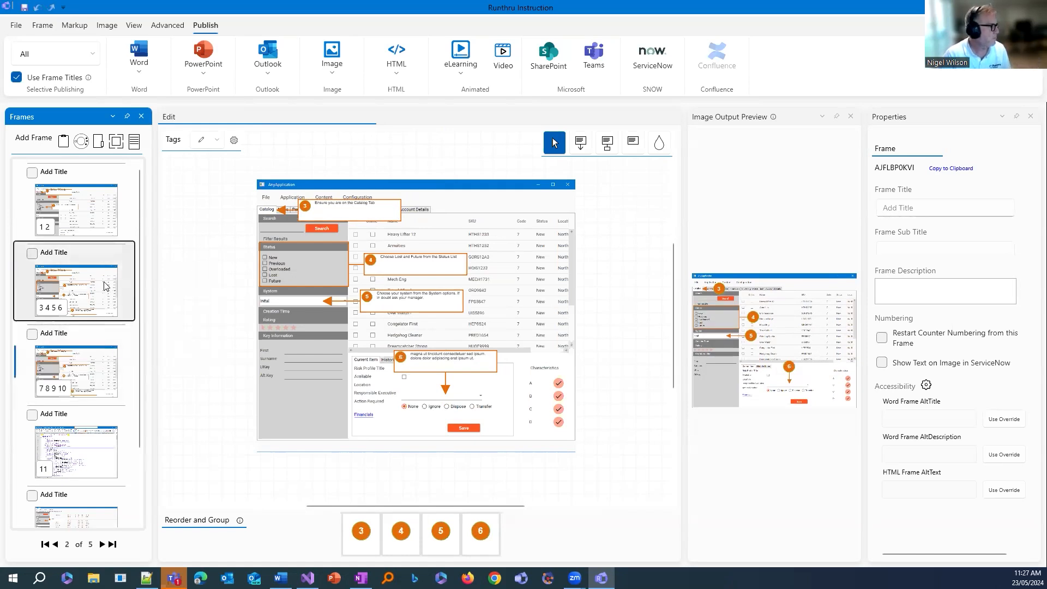
{"action": "left_click", "coordinate": [100, 358]}
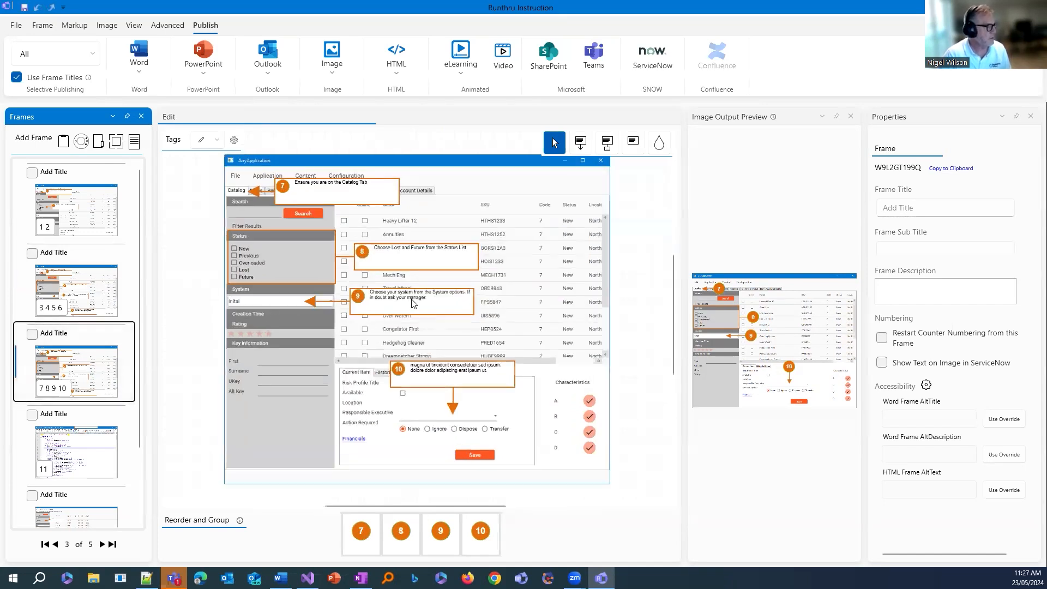
{"action": "scroll", "coordinate": [483, 349], "scroll_direction": "down", "scroll_amount": 2}
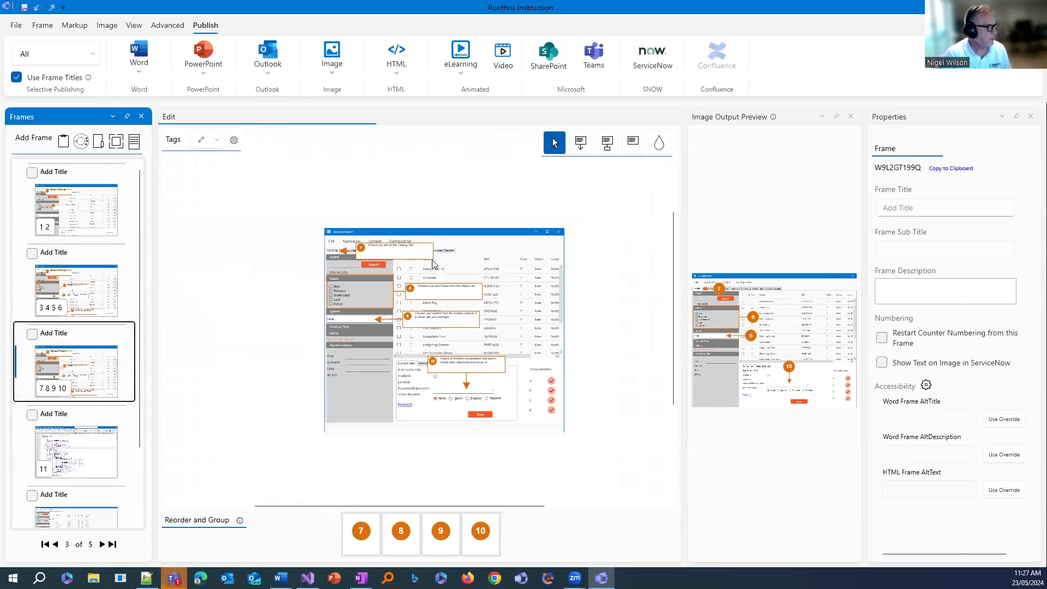
- Place callout 7 above at Catalog tab, 8 right, 9 left at System field, 10 below
{"action": "left_click_drag", "start_coordinate": [400, 249], "coordinate": [354, 202]}
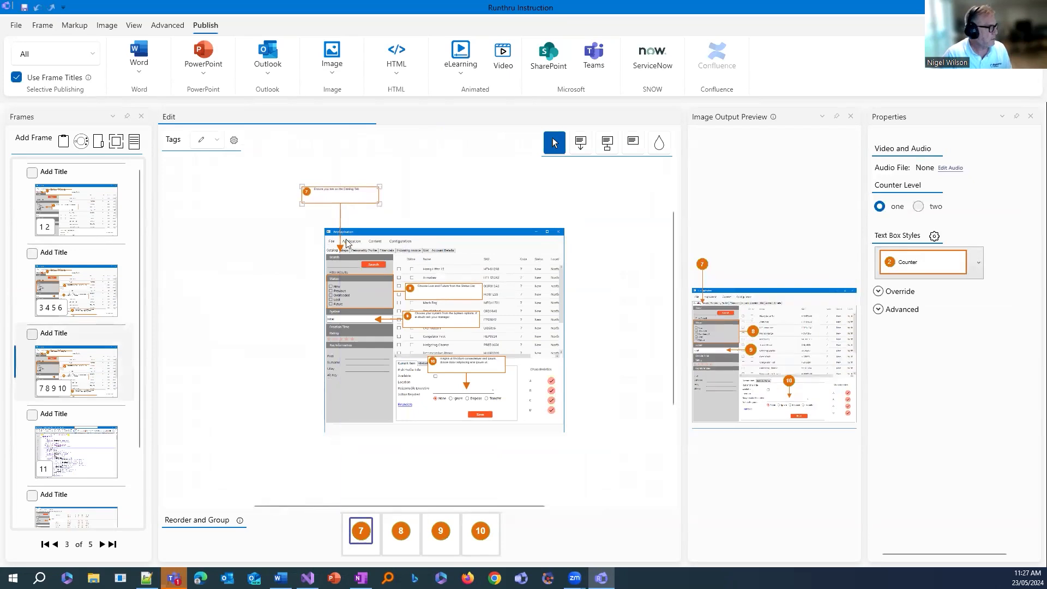
{"action": "left_click_drag", "start_coordinate": [341, 250], "coordinate": [334, 245]}
{"action": "left_click_drag", "start_coordinate": [364, 204], "coordinate": [357, 204]}
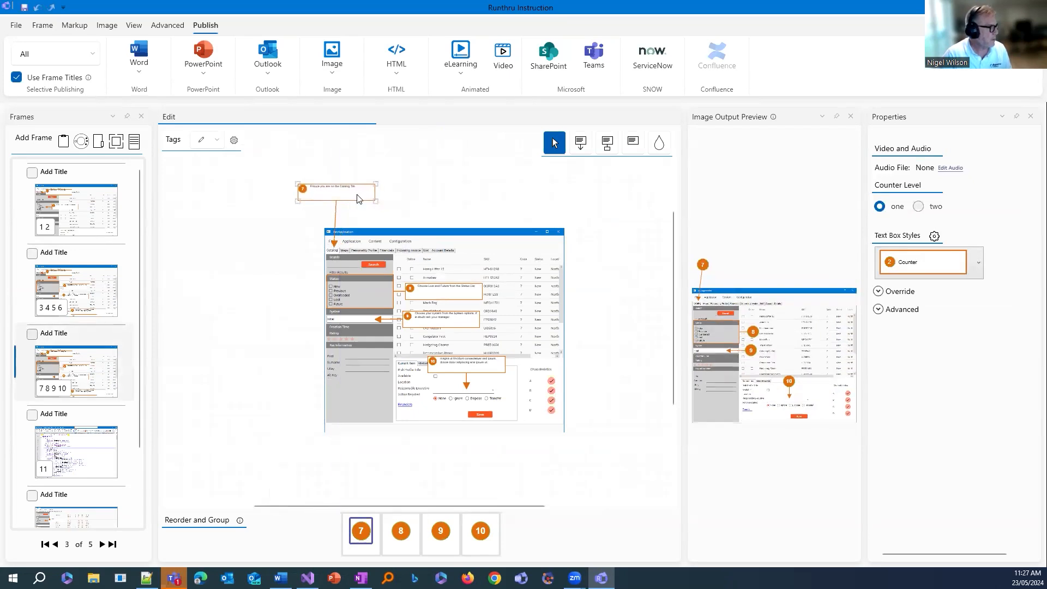
{"action": "left_click_drag", "start_coordinate": [423, 289], "coordinate": [595, 293]}
{"action": "left_click_drag", "start_coordinate": [469, 322], "coordinate": [266, 320]}
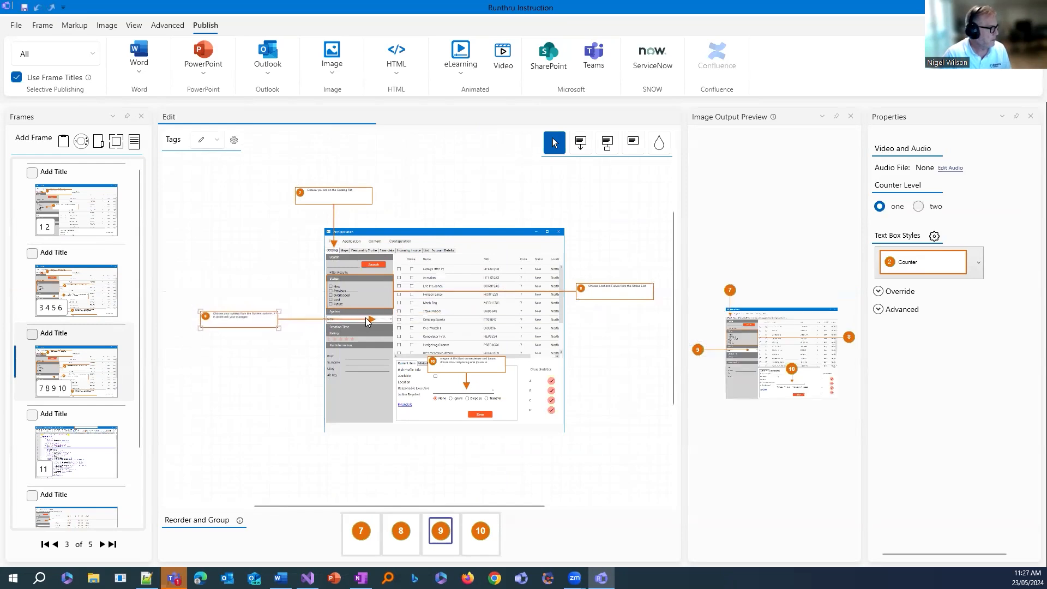
{"action": "left_click_drag", "start_coordinate": [374, 320], "coordinate": [327, 320]}
{"action": "left_click_drag", "start_coordinate": [458, 363], "coordinate": [458, 413]}
{"action": "left_click", "coordinate": [627, 392]}
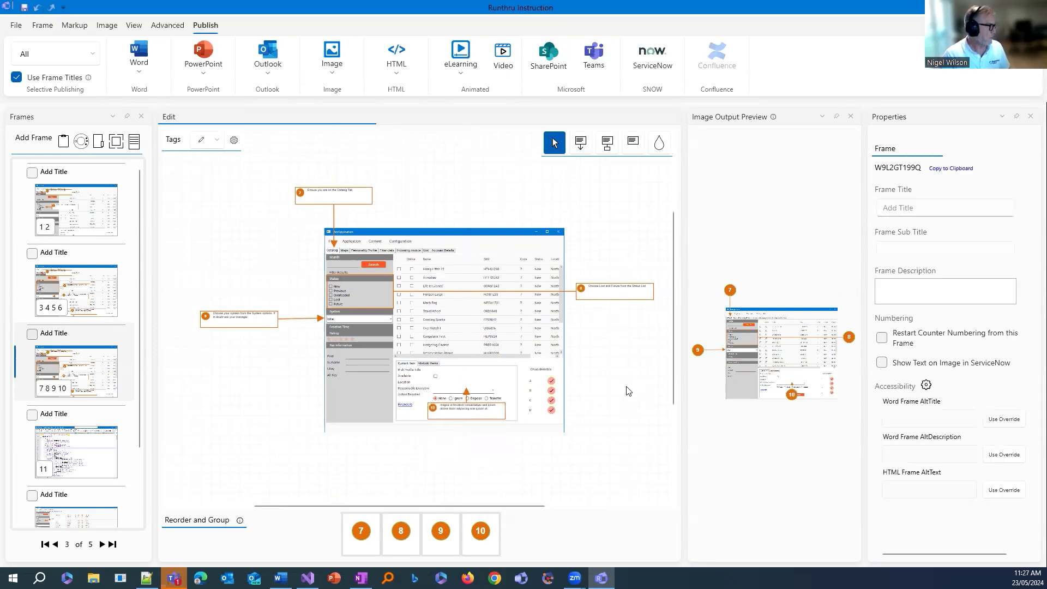
{"action": "left_click", "coordinate": [76, 284]}
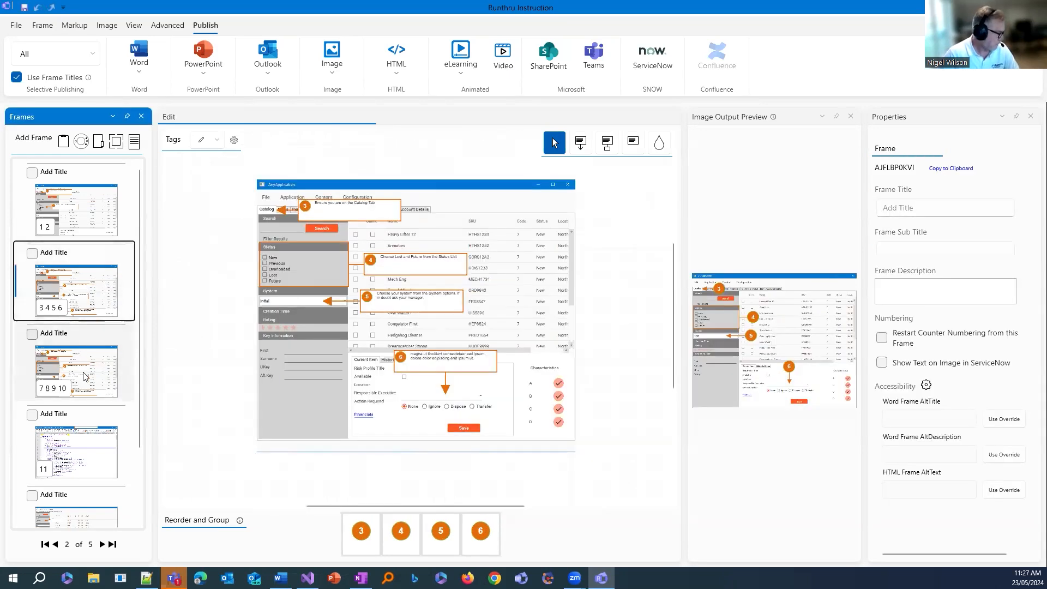
{"action": "left_click", "coordinate": [84, 377]}
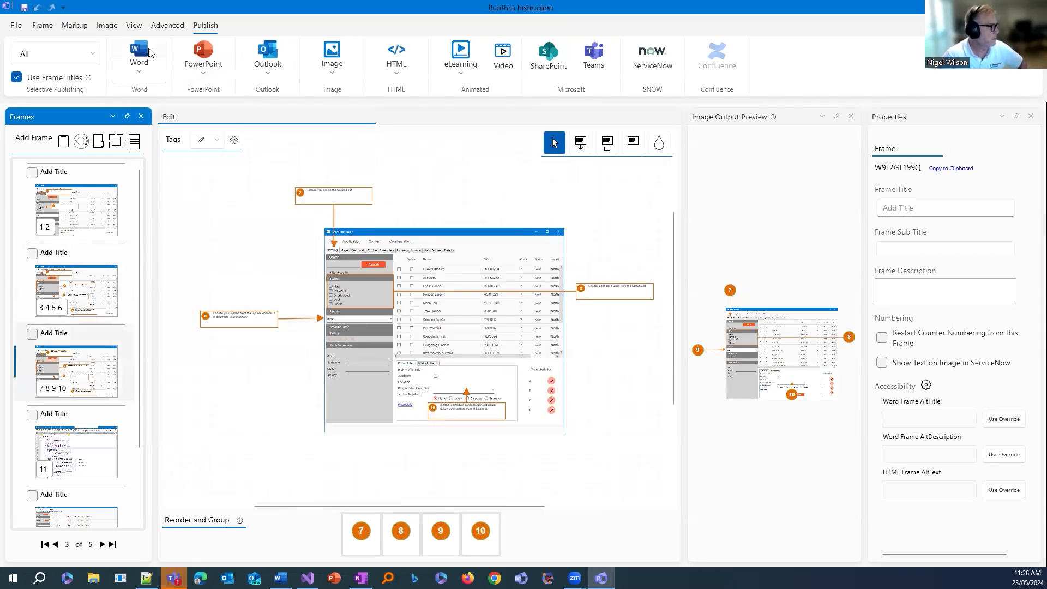
- Publish the guide to a new Word document and review its step tables, including steps 7–8
{"action": "left_click", "coordinate": [149, 51]}
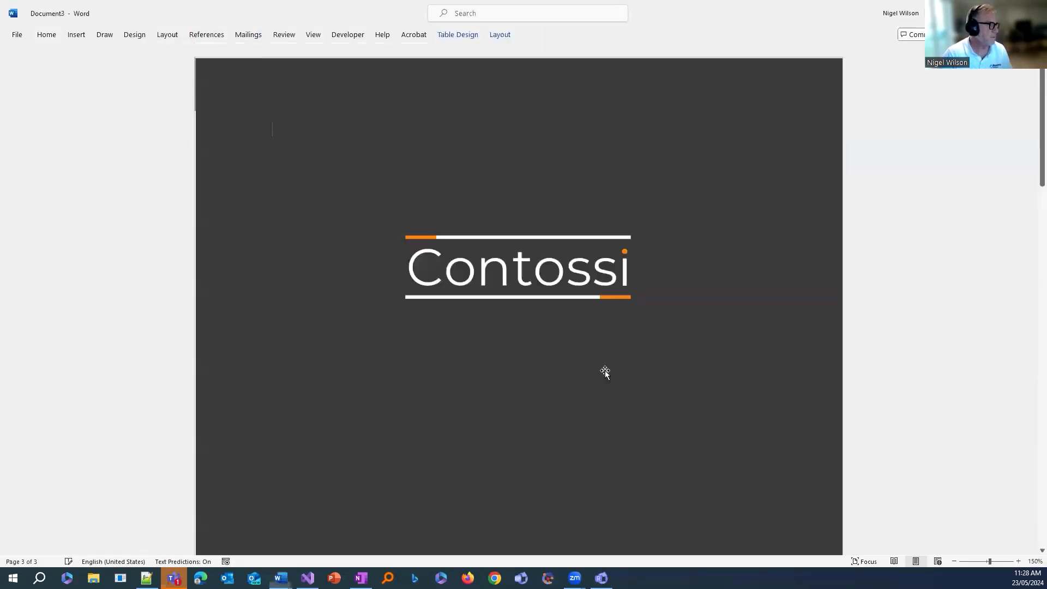
{"action": "scroll", "coordinate": [606, 373], "scroll_direction": "down", "scroll_amount": 20}
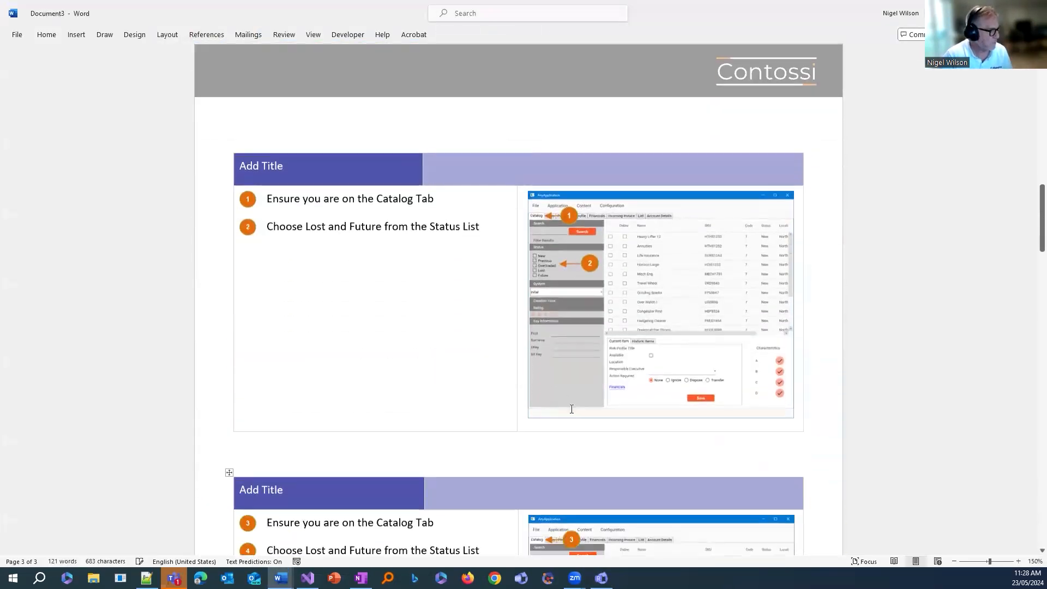
{"action": "scroll", "coordinate": [572, 410], "scroll_direction": "down", "scroll_amount": 10}
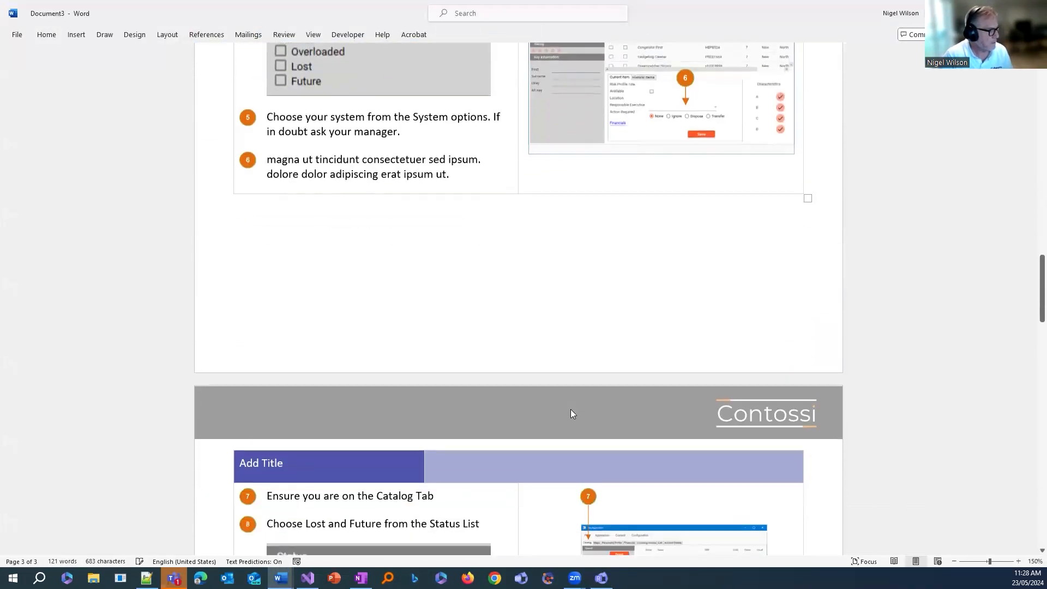
{"action": "scroll", "coordinate": [571, 413], "scroll_direction": "down", "scroll_amount": 3}
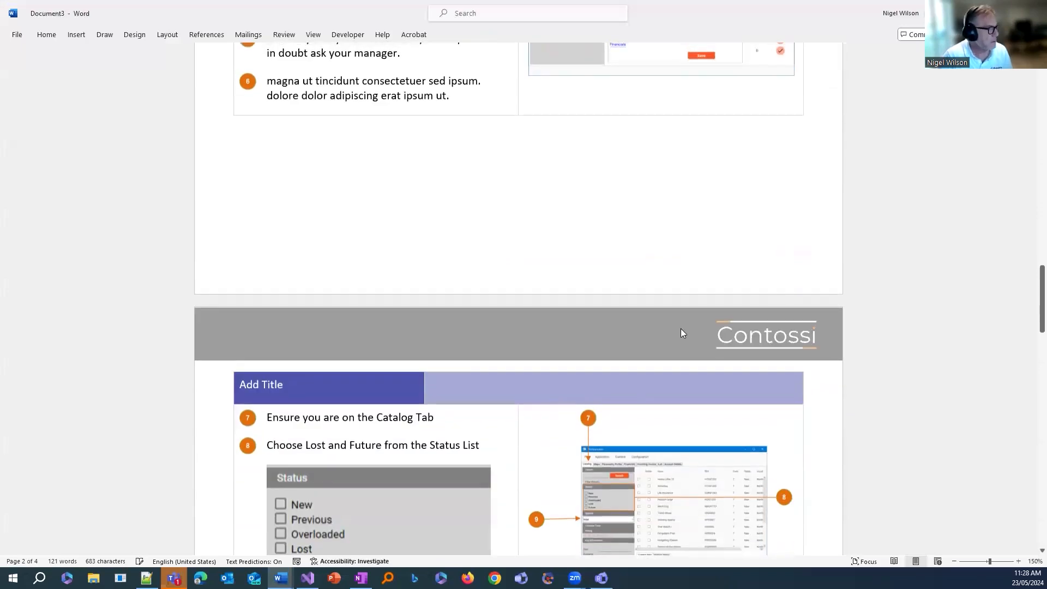
{"action": "scroll", "coordinate": [681, 333], "scroll_direction": "up", "scroll_amount": 13}
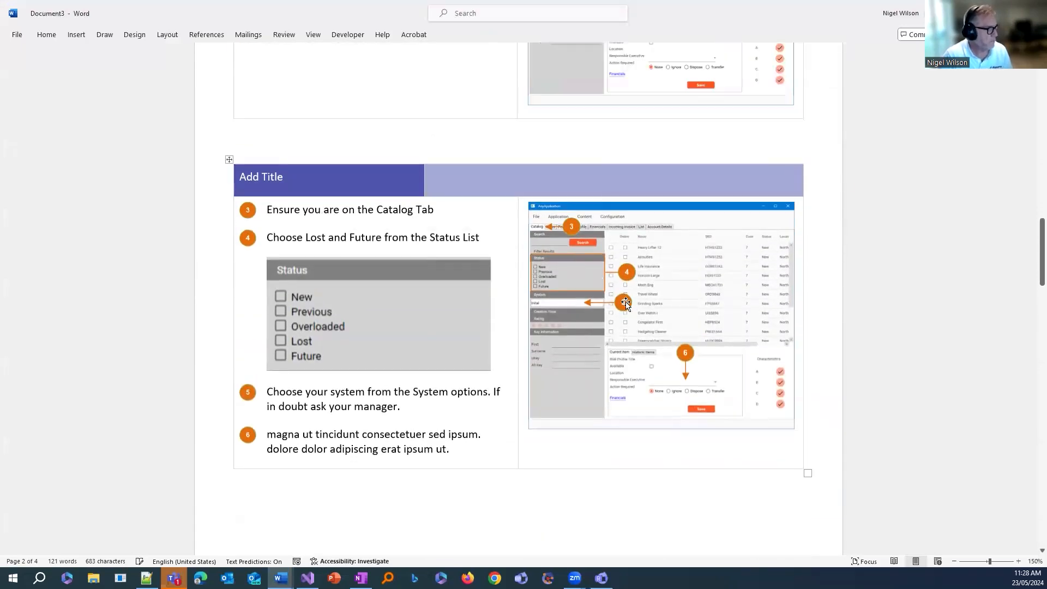
{"action": "left_click", "coordinate": [698, 303]}
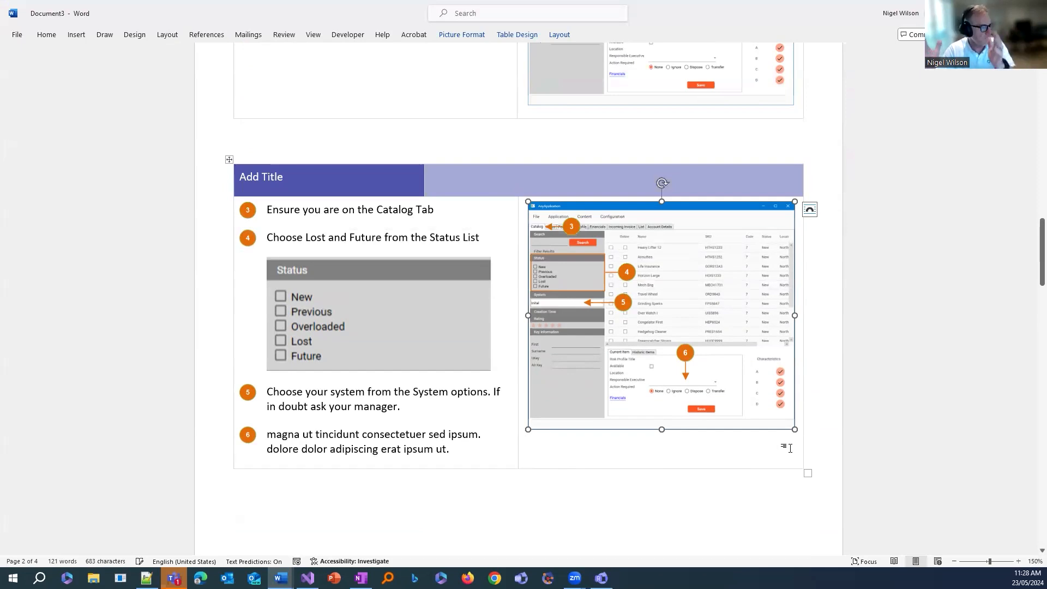
{"action": "scroll", "coordinate": [735, 386], "scroll_direction": "down", "scroll_amount": 5}
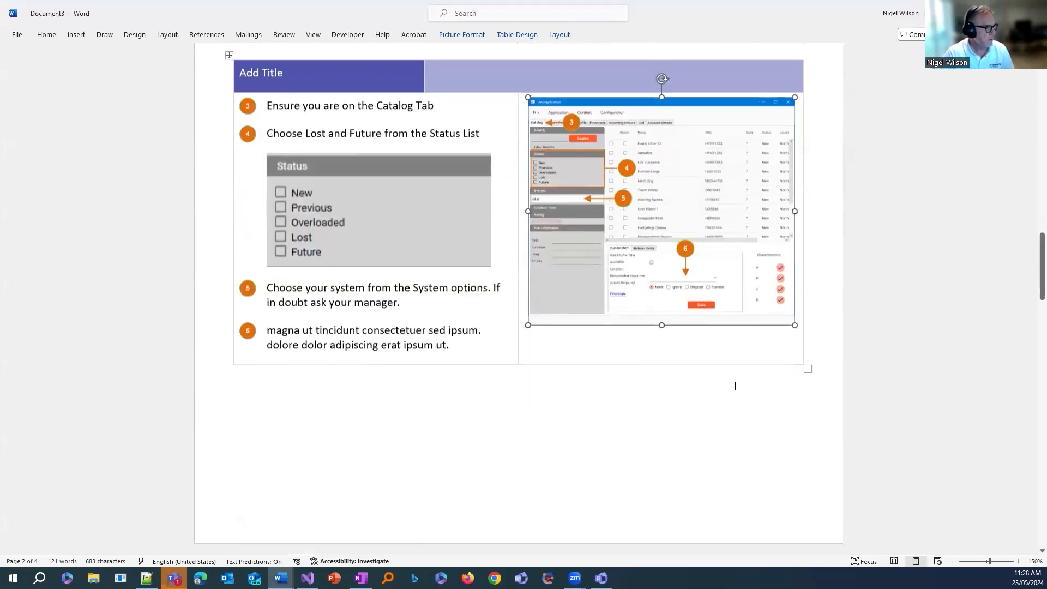
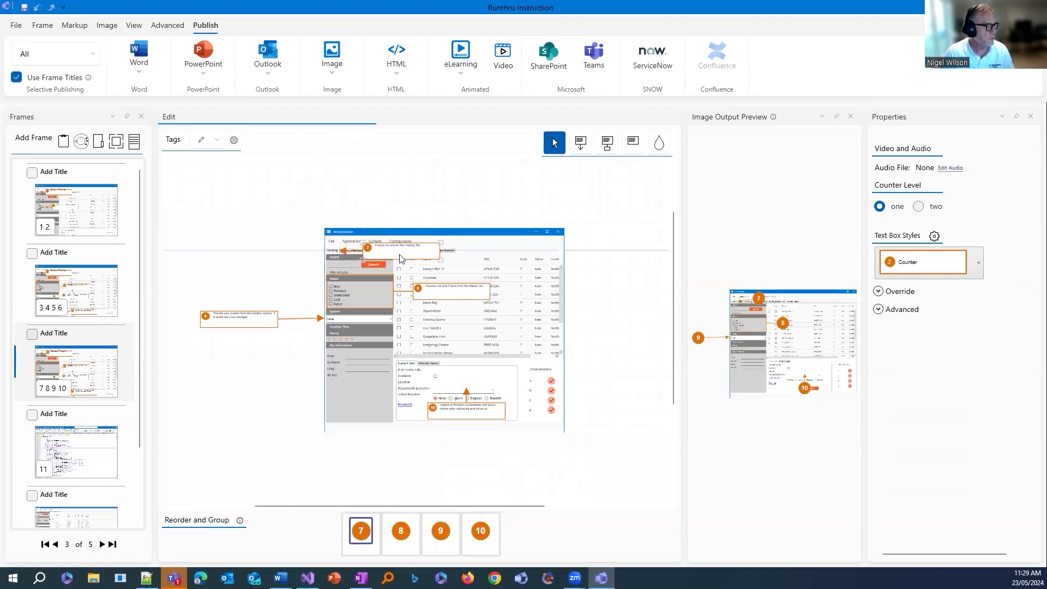
- Drag callout 7's text box into place, try Text + Arrow and Text + Area, then return to Select
{"action": "left_click_drag", "start_coordinate": [238, 322], "coordinate": [259, 323]}
{"action": "left_click", "coordinate": [519, 327]}
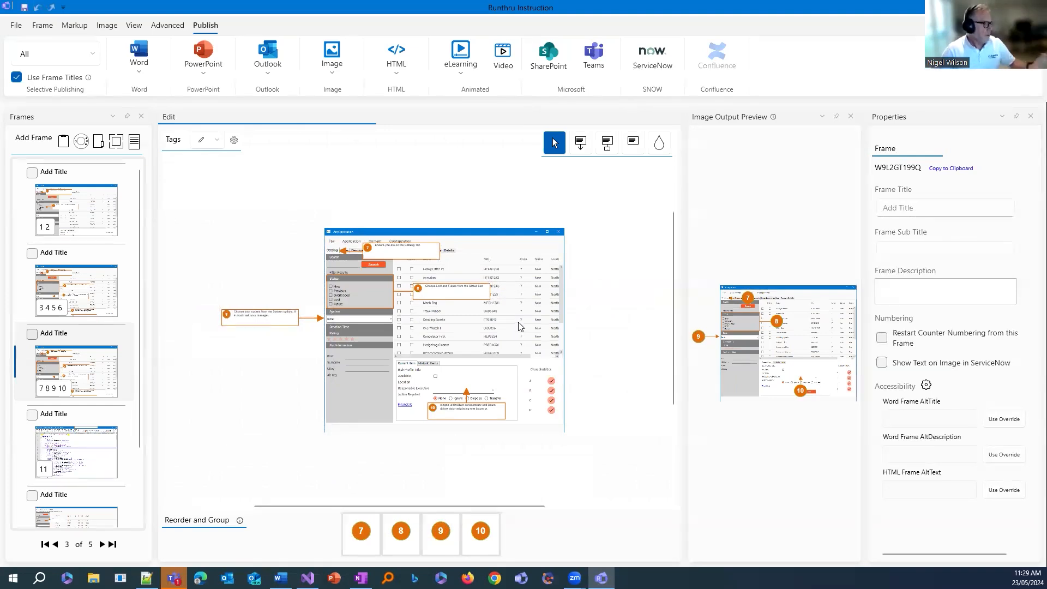
{"action": "left_click", "coordinate": [588, 153]}
{"action": "left_click", "coordinate": [607, 150]}
{"action": "left_click", "coordinate": [587, 153]}
{"action": "left_click", "coordinate": [610, 152]}
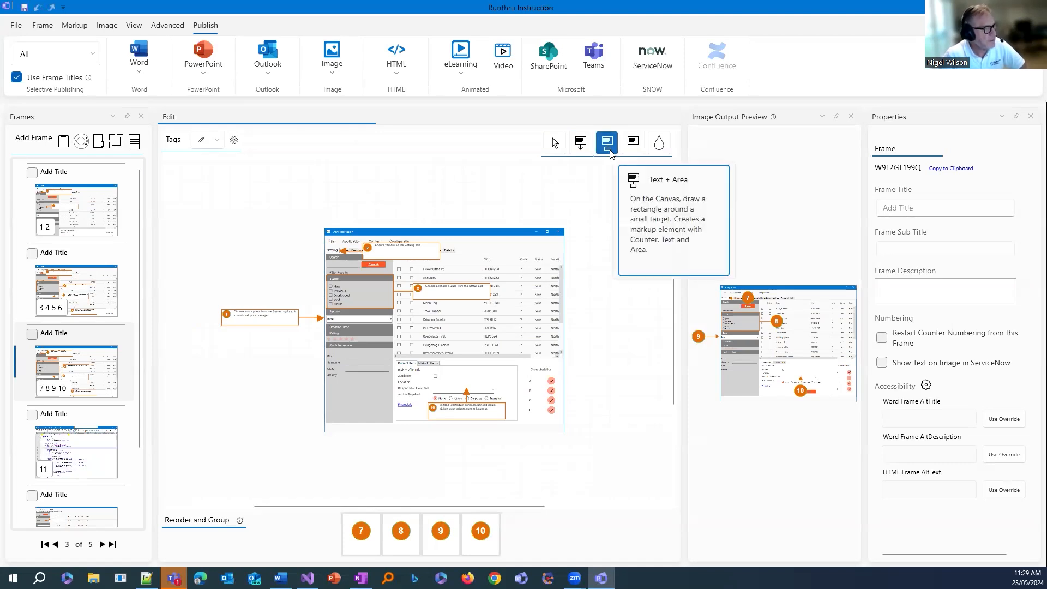
{"action": "left_click", "coordinate": [585, 147]}
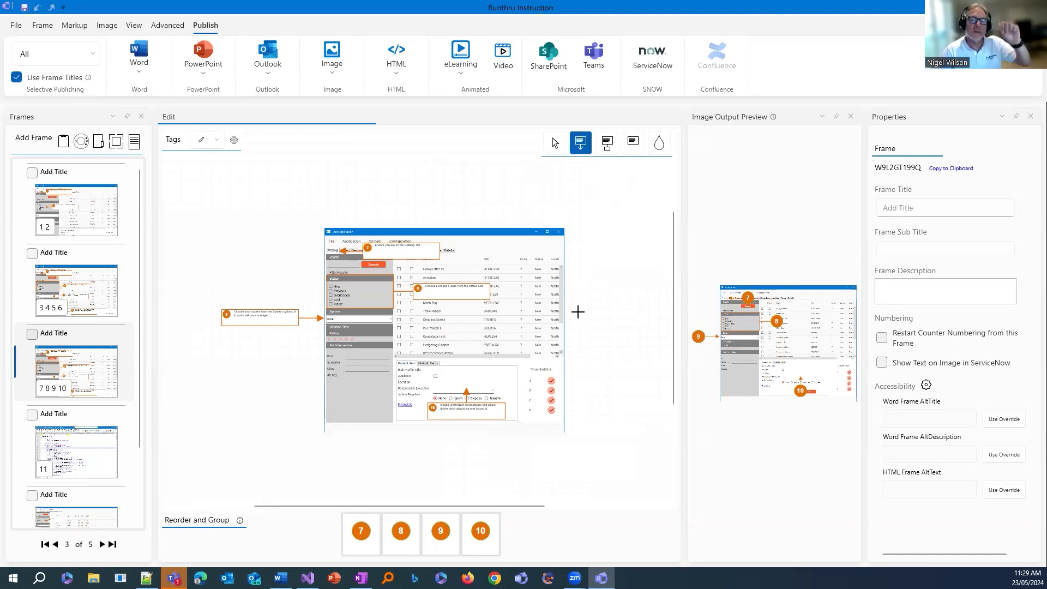
{"action": "left_click", "coordinate": [613, 151]}
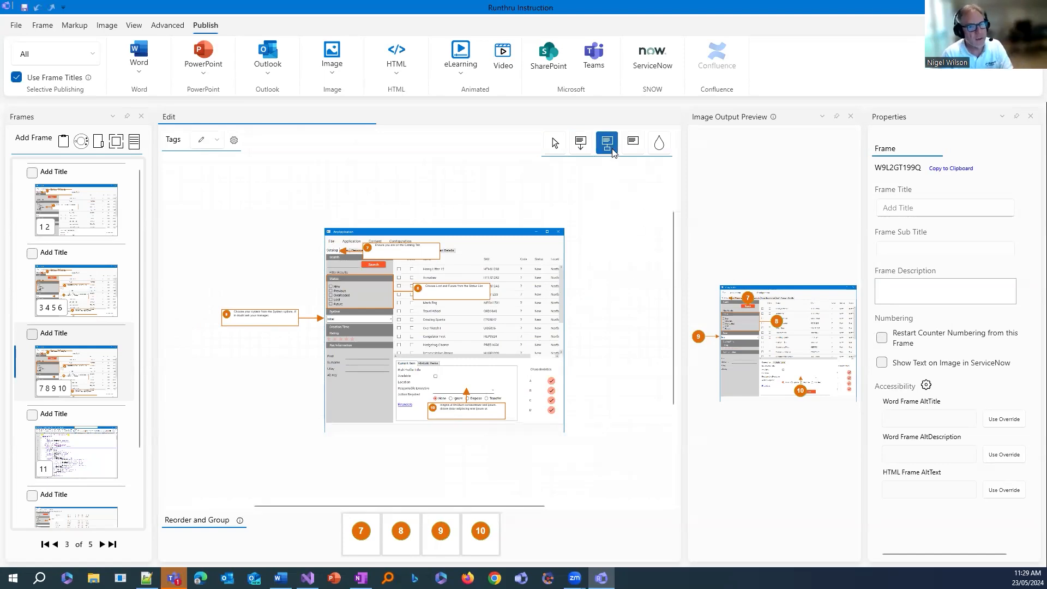
{"action": "left_click", "coordinate": [581, 142]}
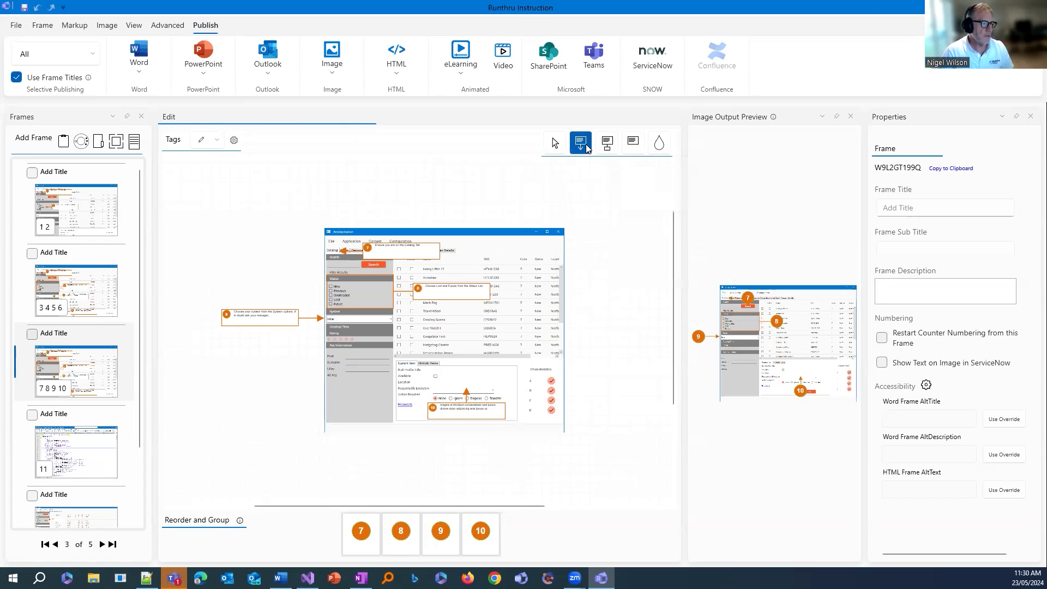
{"action": "left_click", "coordinate": [561, 146]}
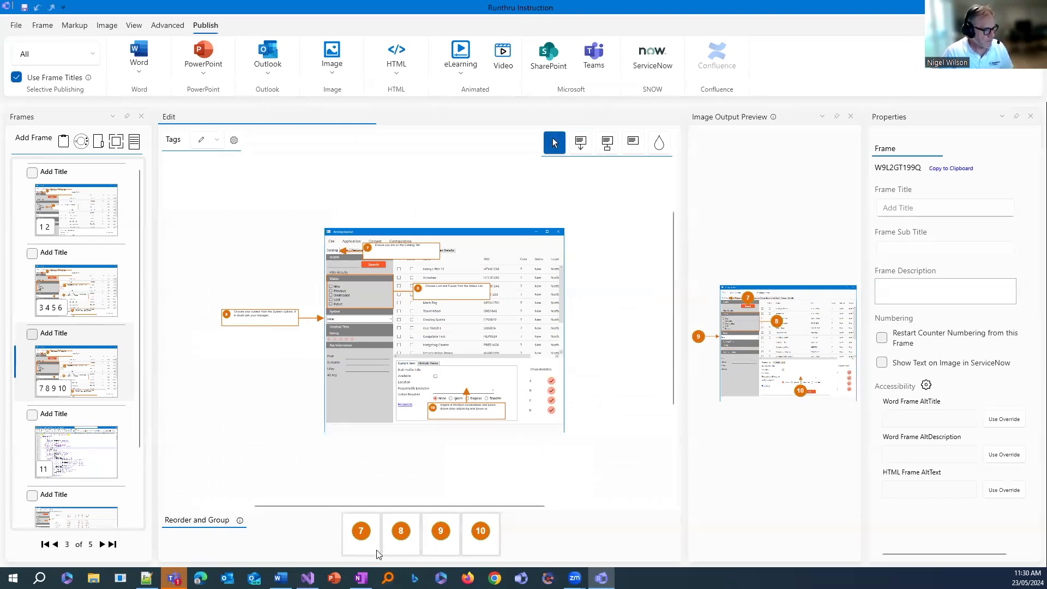
{"action": "left_click", "coordinate": [493, 555]}
{"action": "left_click", "coordinate": [441, 551]}
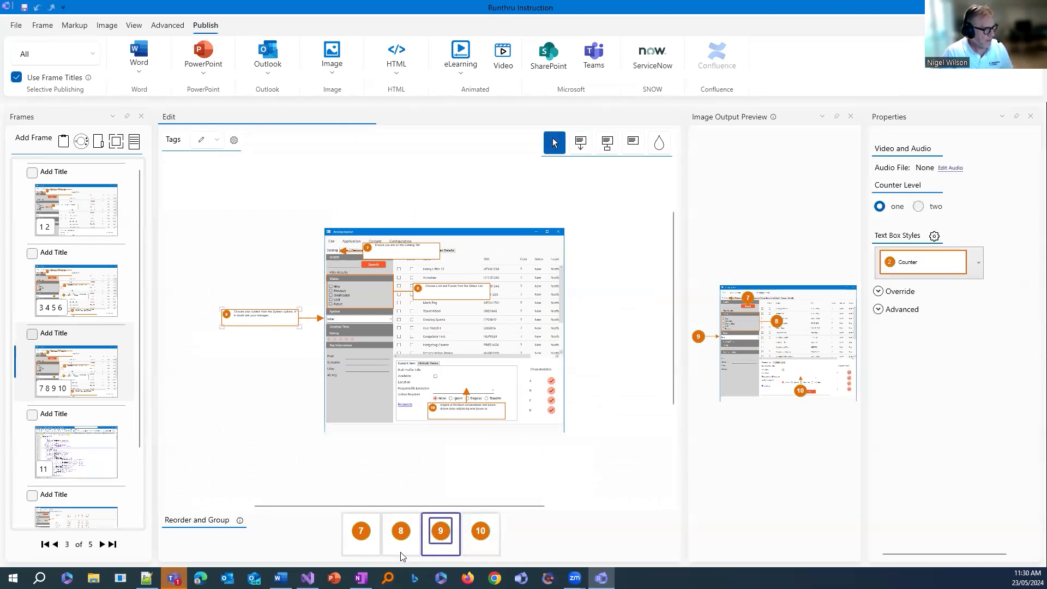
{"action": "left_click", "coordinate": [400, 552]}
{"action": "left_click", "coordinate": [359, 532]}
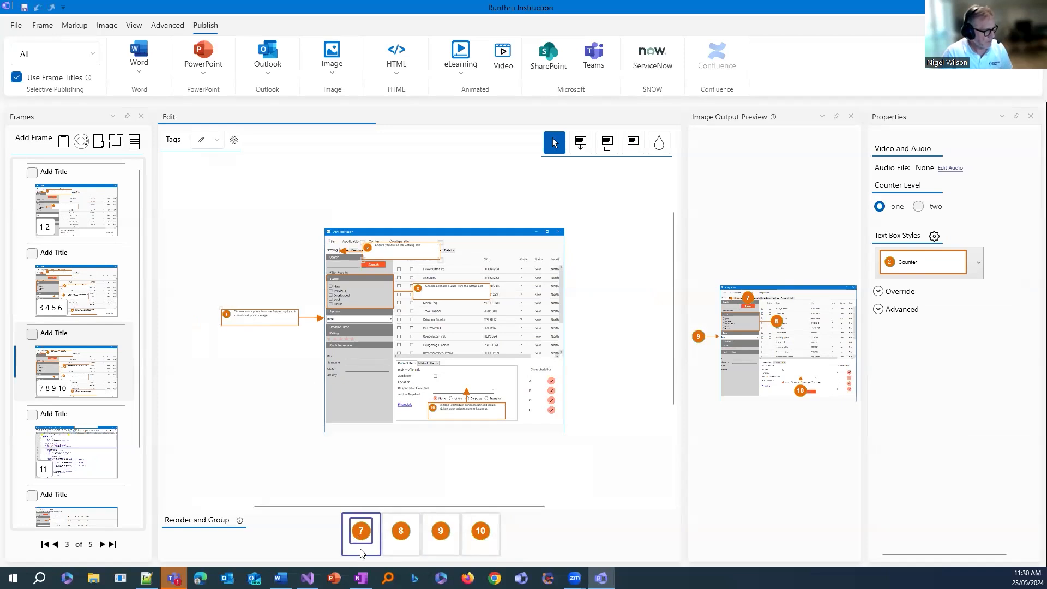
{"action": "left_click", "coordinate": [401, 532]}
{"action": "left_click", "coordinate": [441, 532]}
{"action": "left_click", "coordinate": [480, 532]}
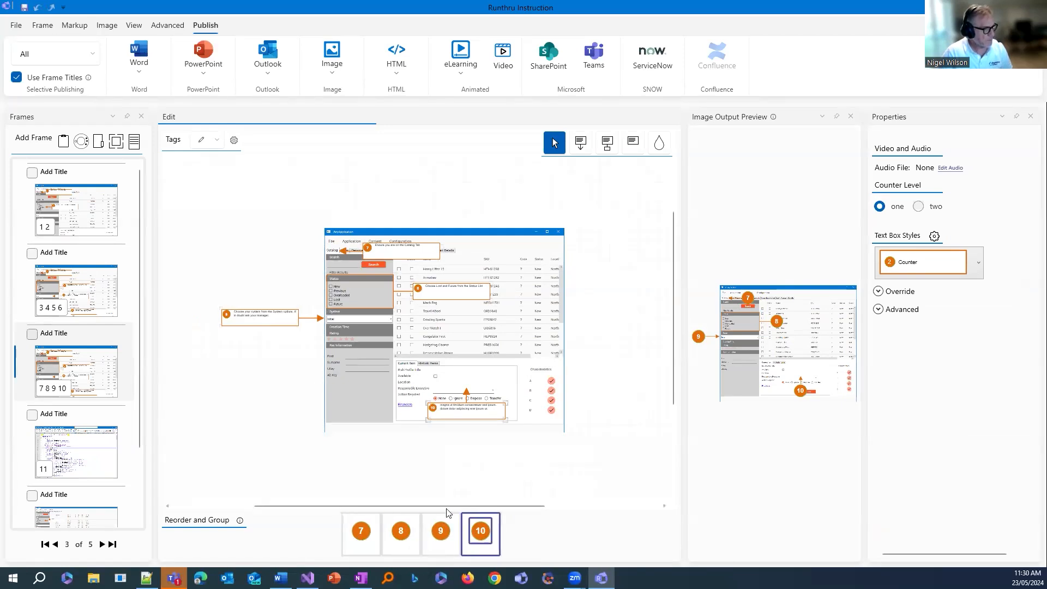
{"action": "left_click", "coordinate": [442, 529]}
{"action": "left_click", "coordinate": [406, 530]}
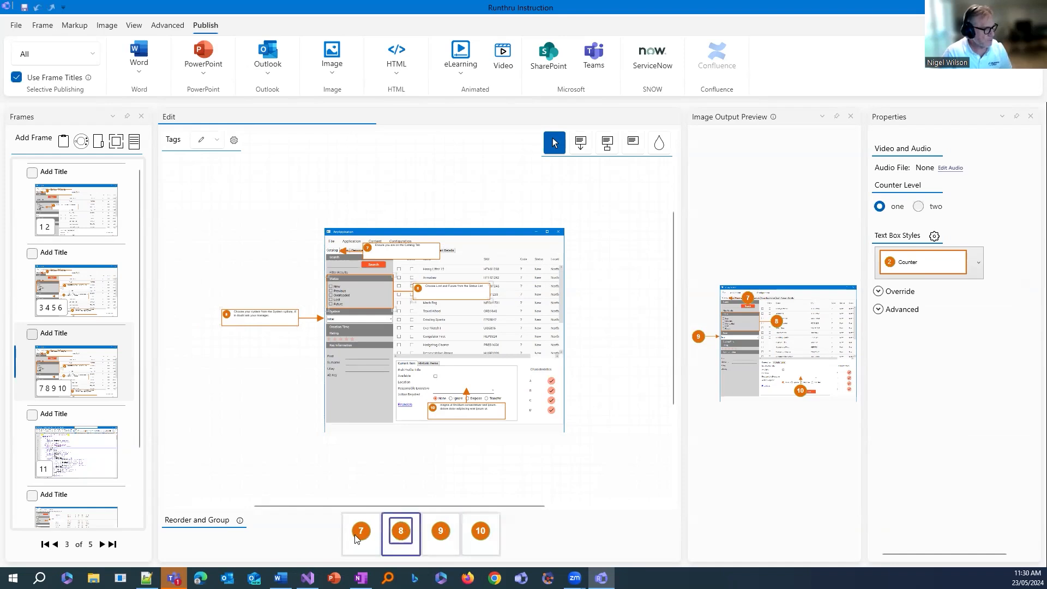
{"action": "left_click", "coordinate": [362, 535]}
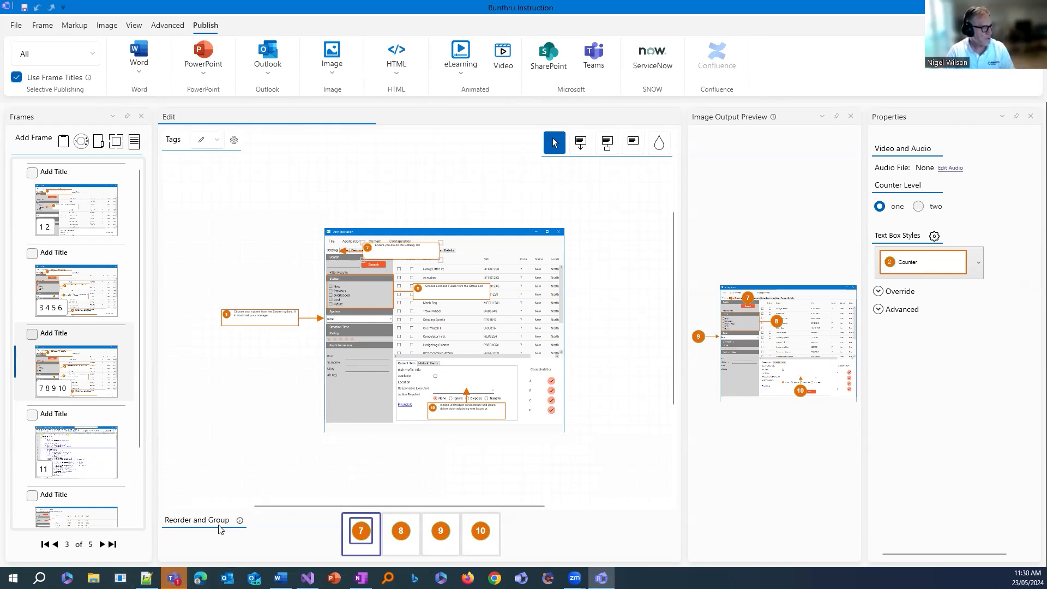
- In Reorder and Group, move tile 7 later, drop it back, then step through callouts 9 and 8
{"action": "scroll", "coordinate": [434, 290], "scroll_direction": "up", "scroll_amount": 4}
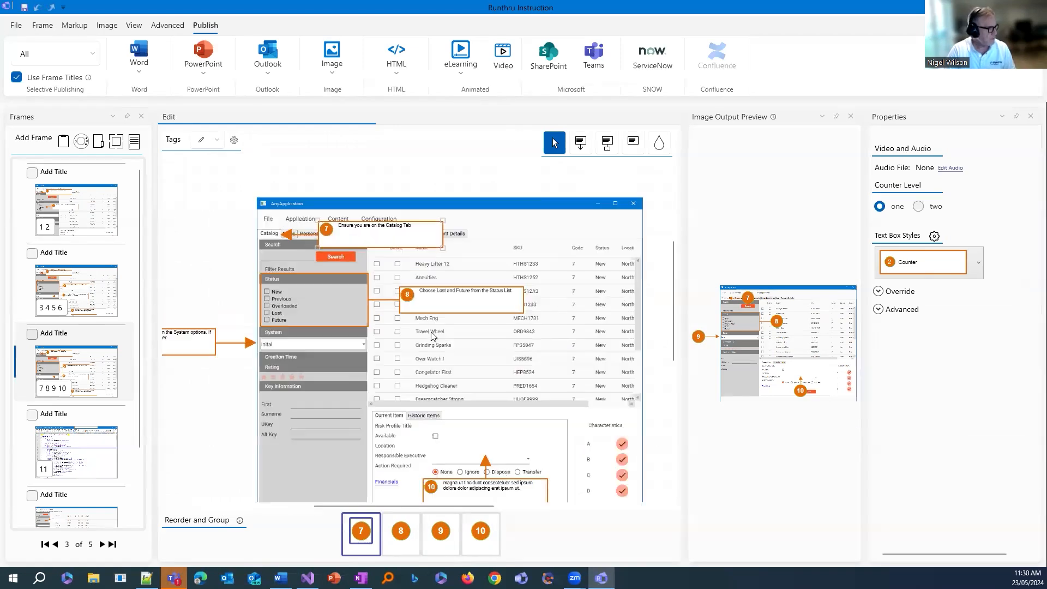
{"action": "mouse_move", "coordinate": [363, 554]}
{"action": "left_mouse_down"}
{"action": "mouse_move", "coordinate": [412, 552]}
{"action": "mouse_move", "coordinate": [245, 550]}
{"action": "mouse_move", "coordinate": [344, 552]}
{"action": "left_mouse_up"}
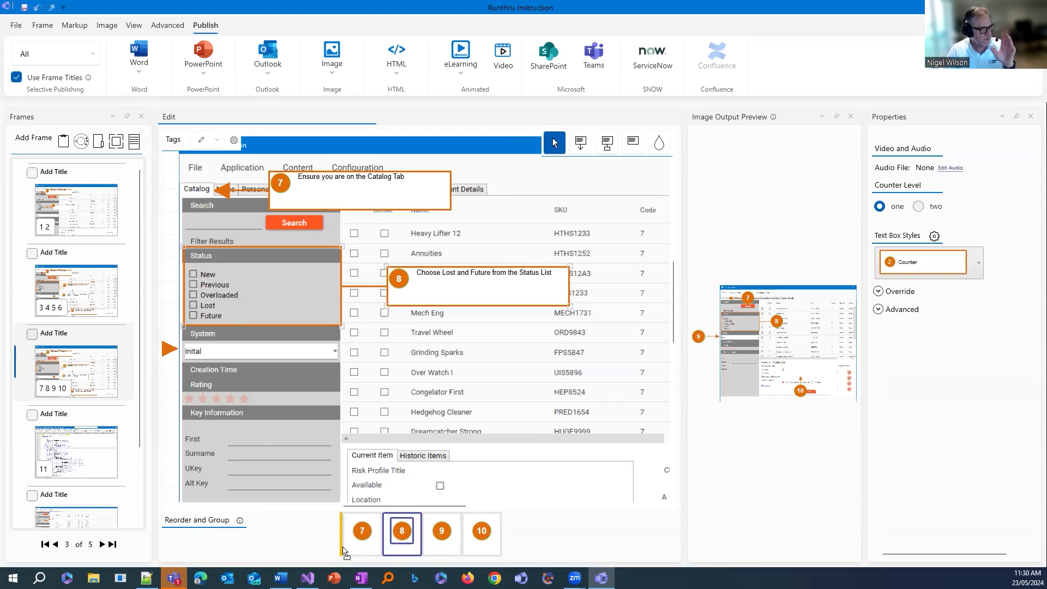
{"action": "left_click_drag", "start_coordinate": [345, 553], "coordinate": [388, 554]}
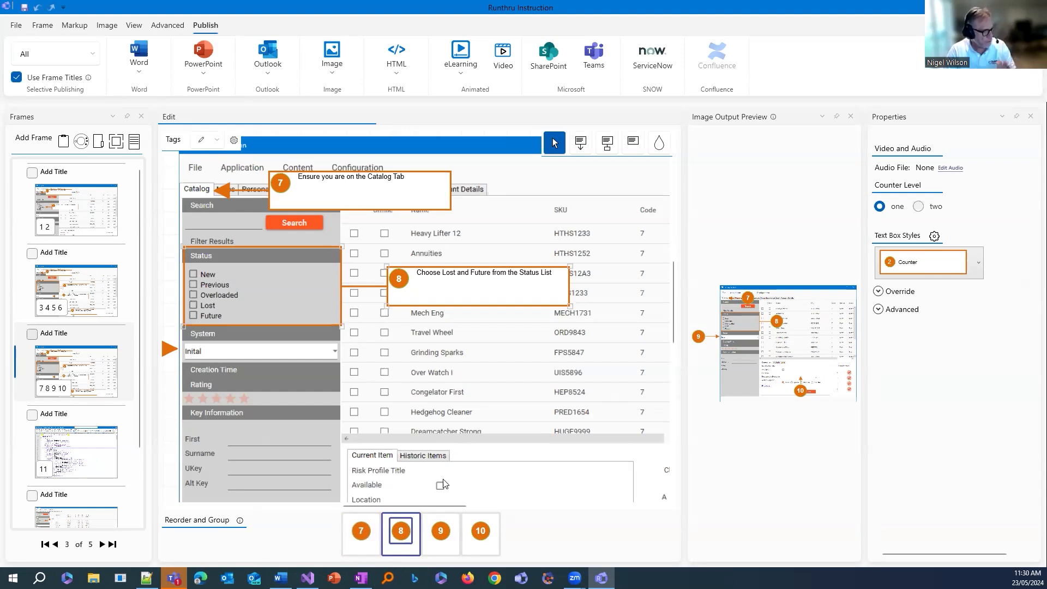
{"action": "left_click", "coordinate": [425, 552]}
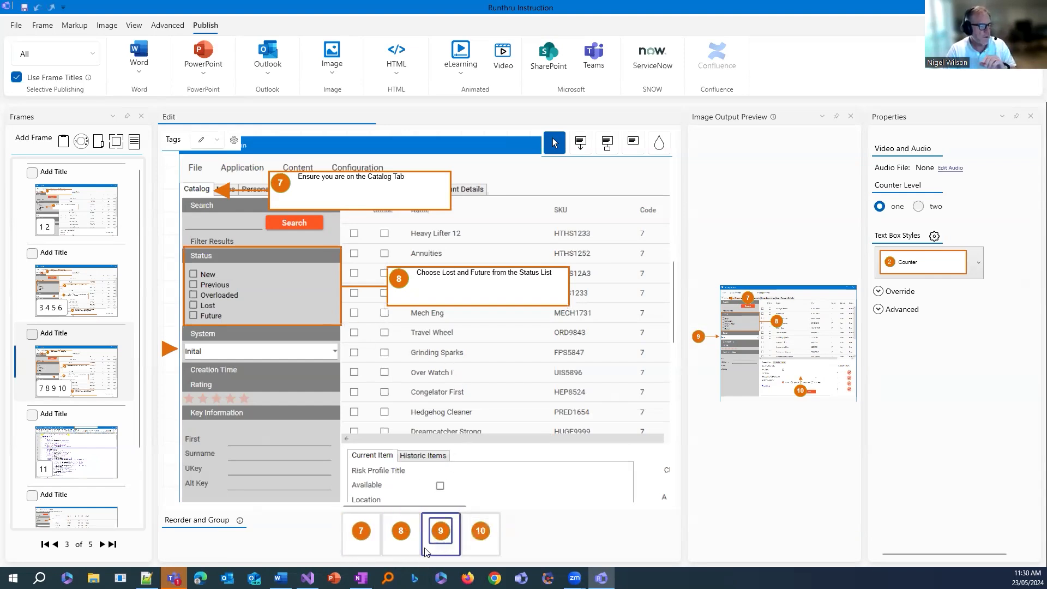
{"action": "left_click", "coordinate": [398, 551]}
{"action": "left_click", "coordinate": [378, 552]}
{"action": "left_click", "coordinate": [401, 551]}
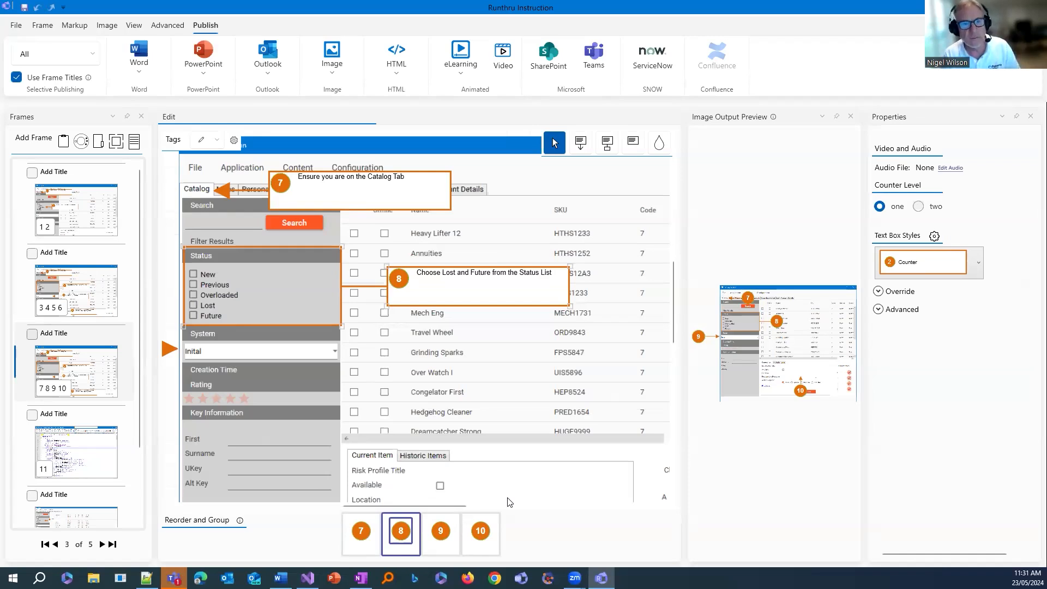
- Open the PowerPoint publishing settings for the guide
{"action": "left_click_drag", "start_coordinate": [436, 506], "coordinate": [418, 506]}
{"action": "scroll", "coordinate": [473, 446], "scroll_direction": "up", "scroll_amount": 1}
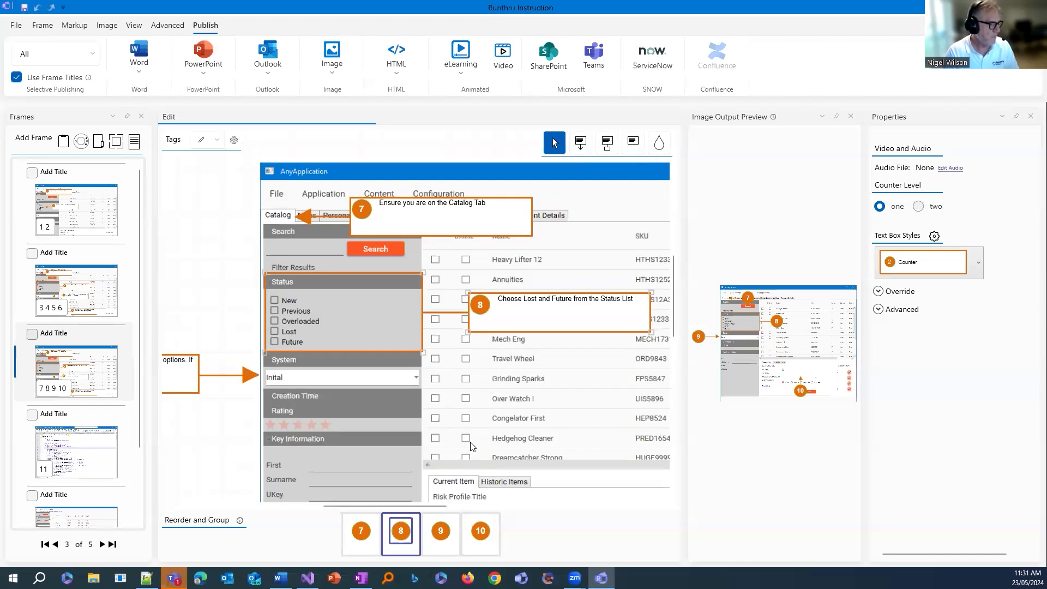
{"action": "left_click", "coordinate": [203, 74]}
{"action": "left_click", "coordinate": [210, 100]}
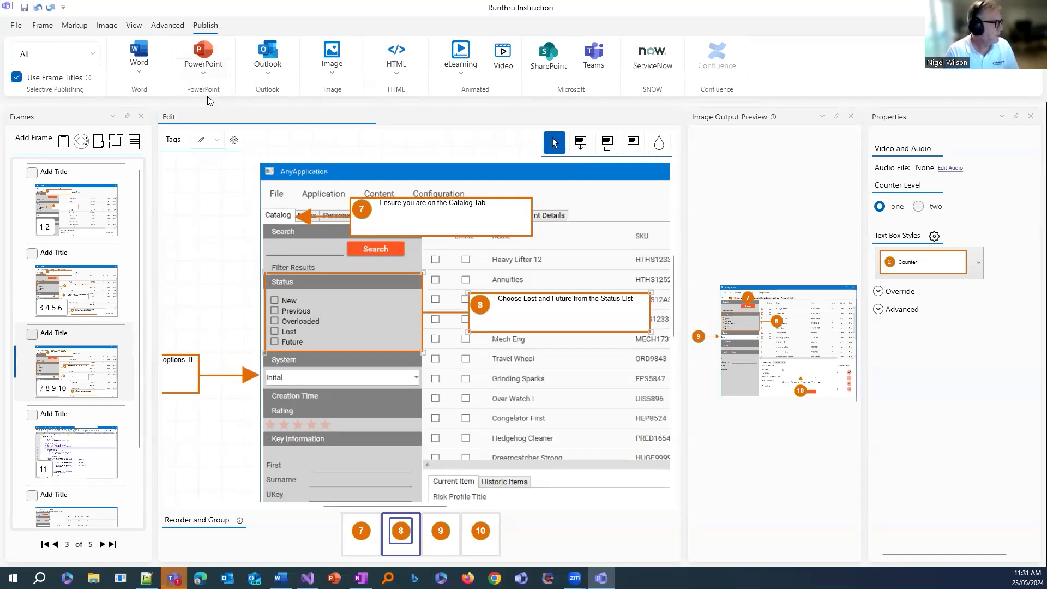
- Publish the five-slide PowerPoint deck and review slides 2, 3 and 1
{"action": "left_click", "coordinate": [681, 430]}
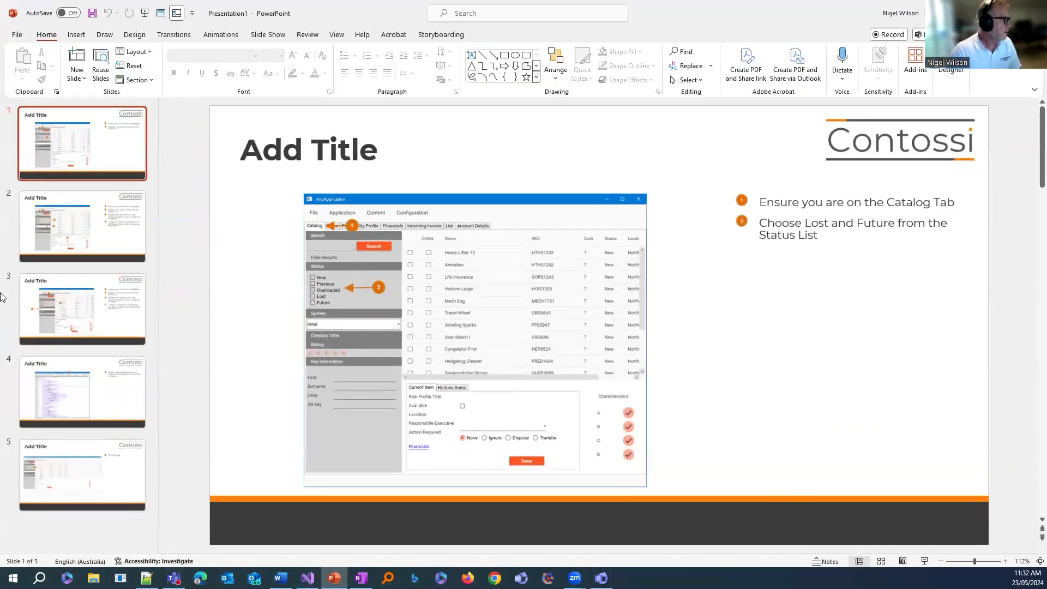
{"action": "left_click", "coordinate": [55, 198]}
{"action": "left_click", "coordinate": [113, 326]}
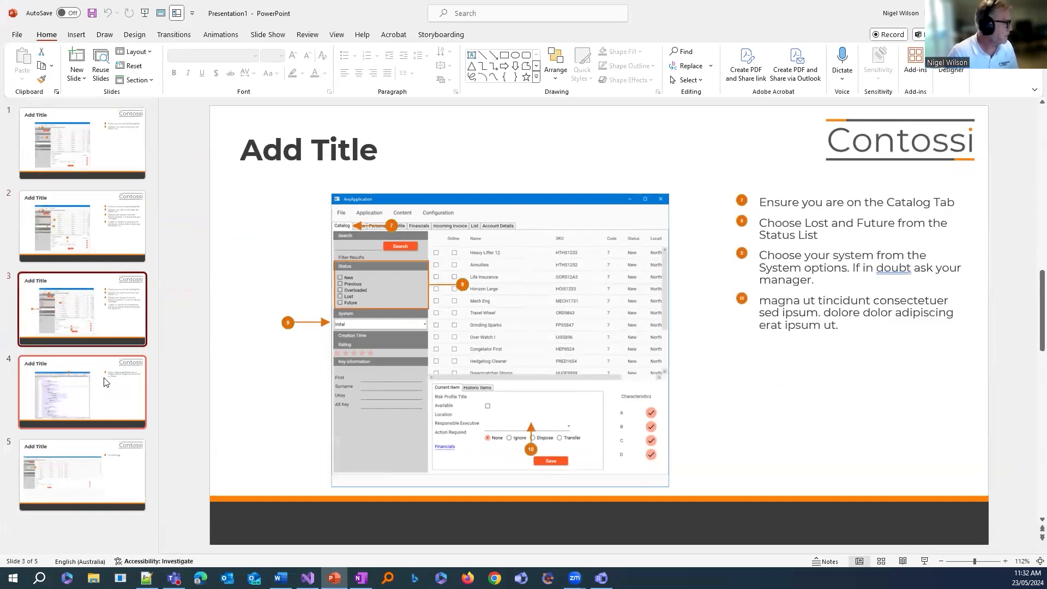
{"action": "left_click", "coordinate": [130, 146]}
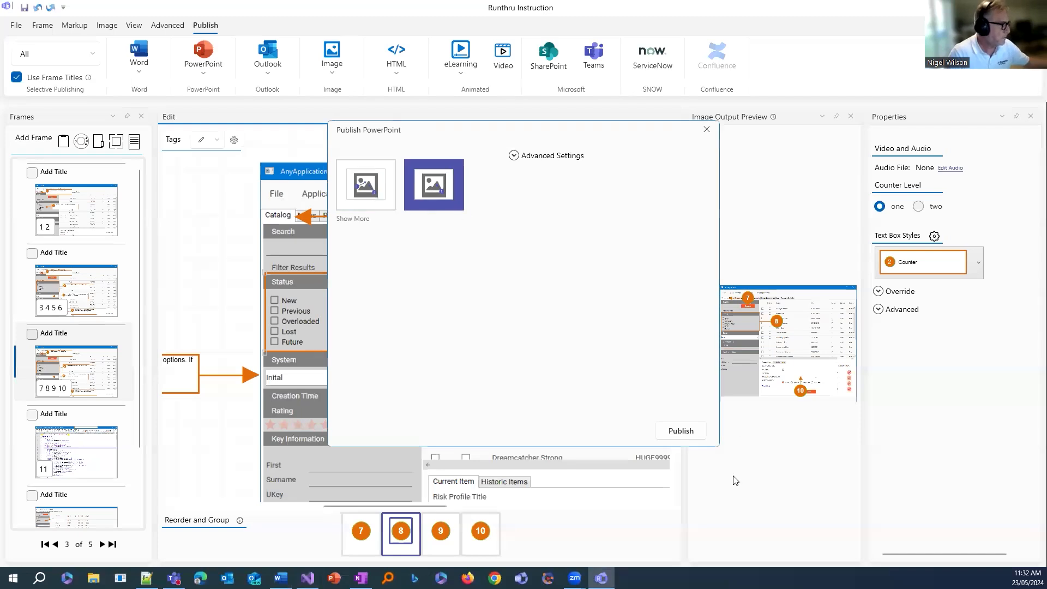
- Republish with the second one-step-per-slide layout and review slides 2 to 5
{"action": "left_click", "coordinate": [681, 431]}
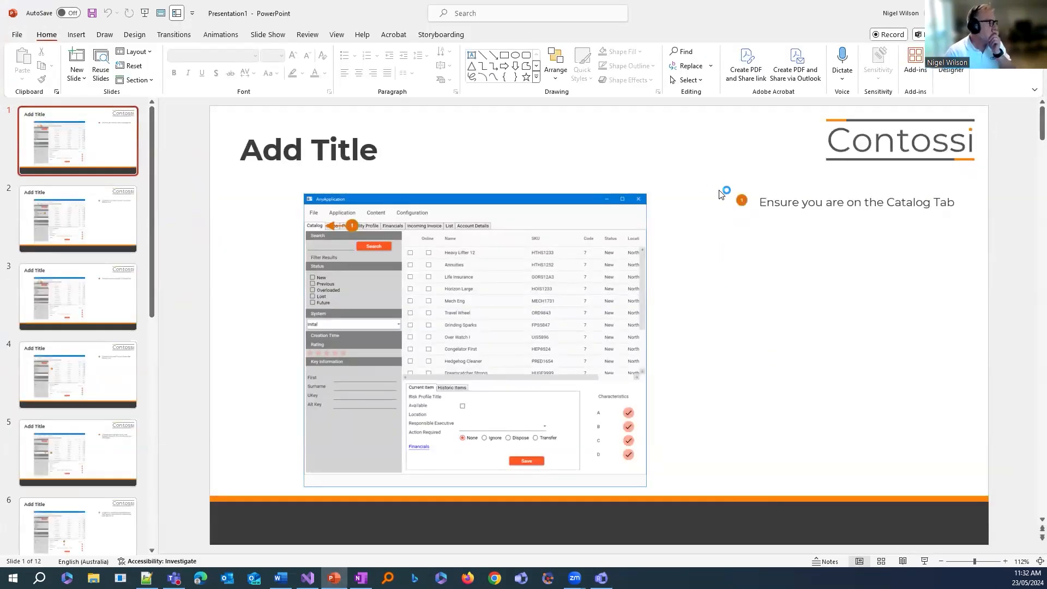
{"action": "left_click", "coordinate": [122, 224]}
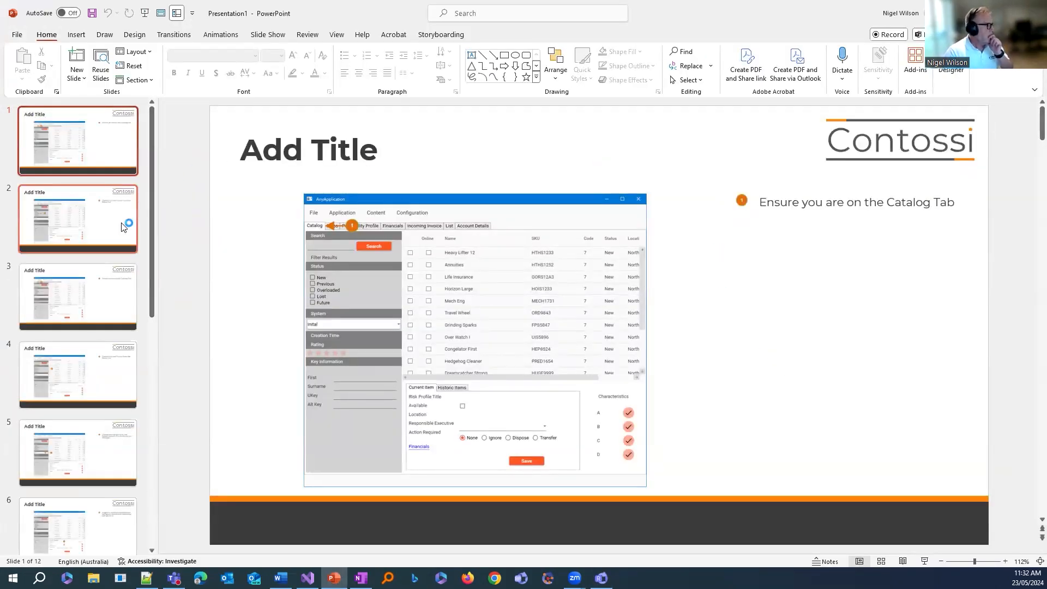
{"action": "left_click", "coordinate": [112, 301]}
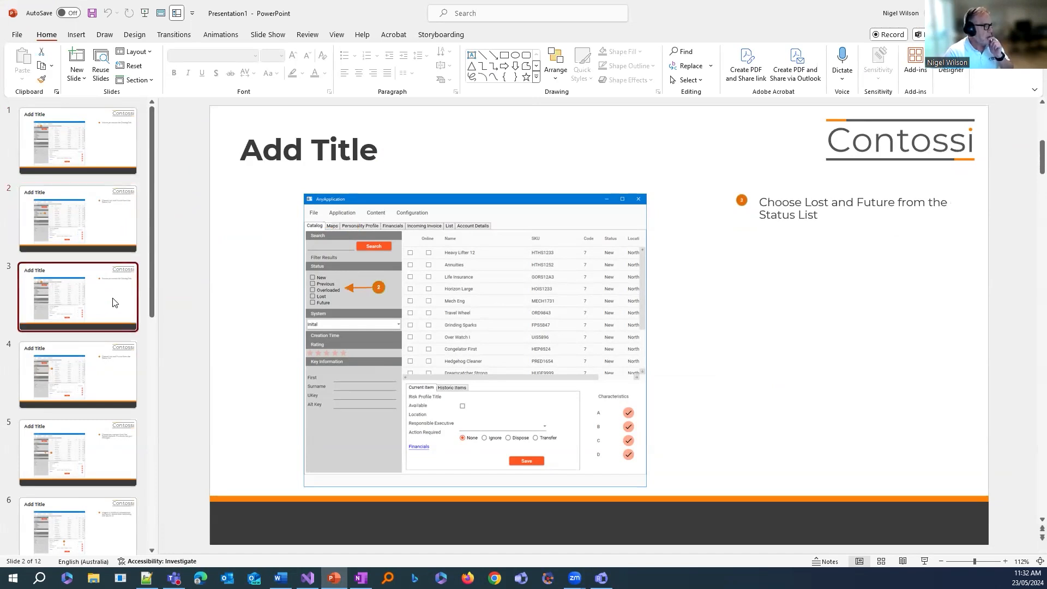
{"action": "left_click", "coordinate": [120, 371]}
{"action": "left_click", "coordinate": [121, 435]}
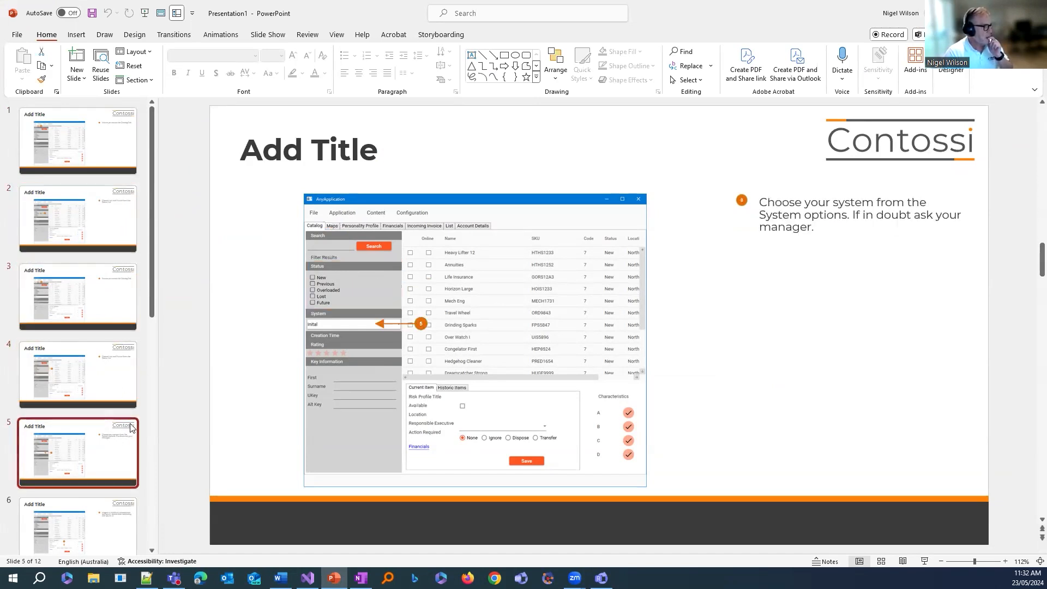
- Shrink the PowerPoint window, review slides 1 to 6, then close the presentation
{"action": "left_click_drag", "start_coordinate": [773, 10], "coordinate": [762, 296]}
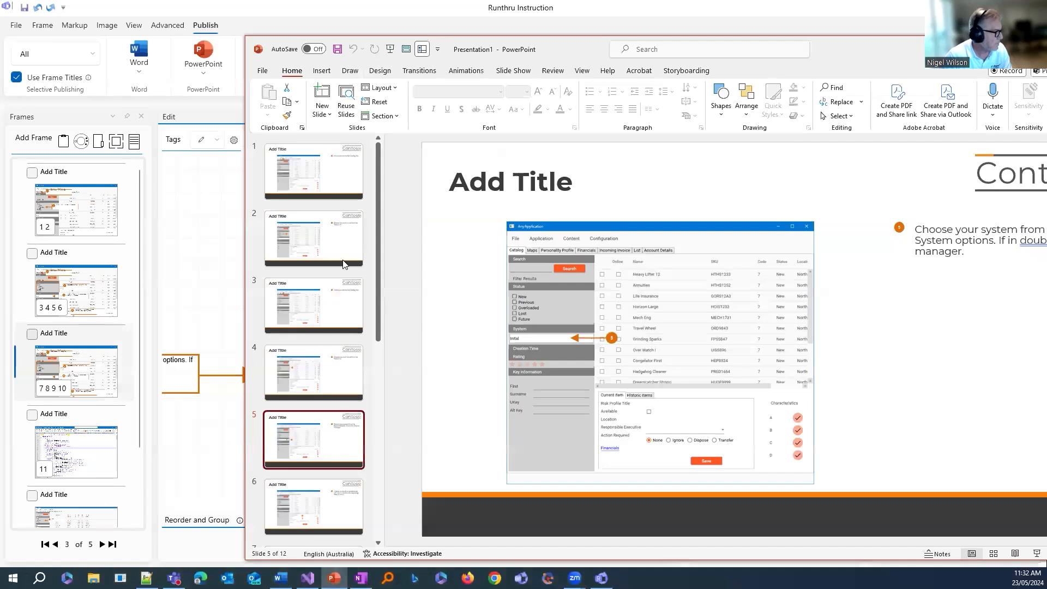
{"action": "left_click", "coordinate": [323, 203]}
{"action": "left_click", "coordinate": [321, 252]}
{"action": "left_click", "coordinate": [330, 306]}
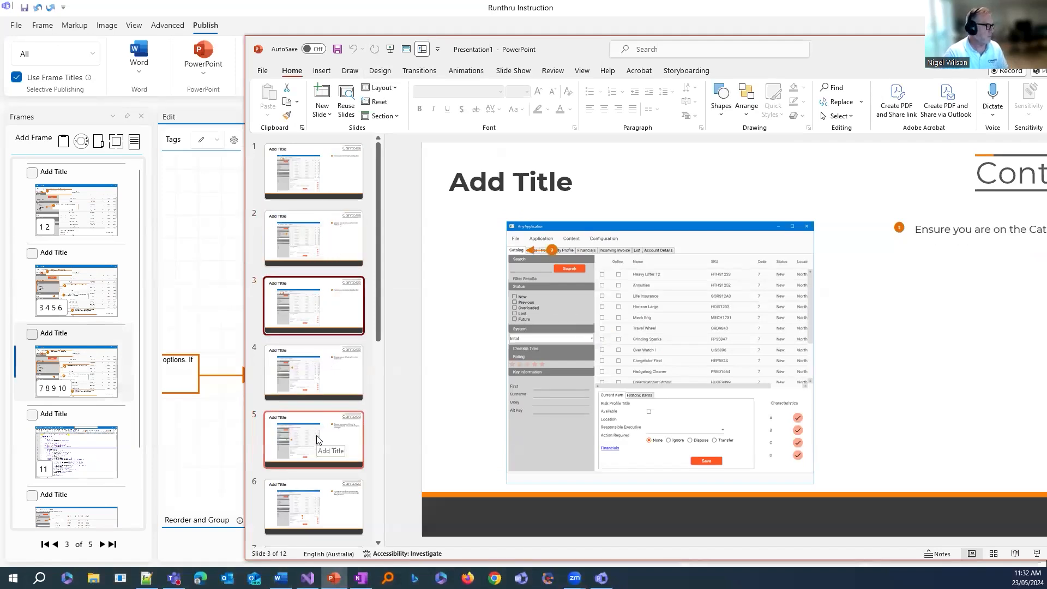
{"action": "left_click", "coordinate": [321, 372]}
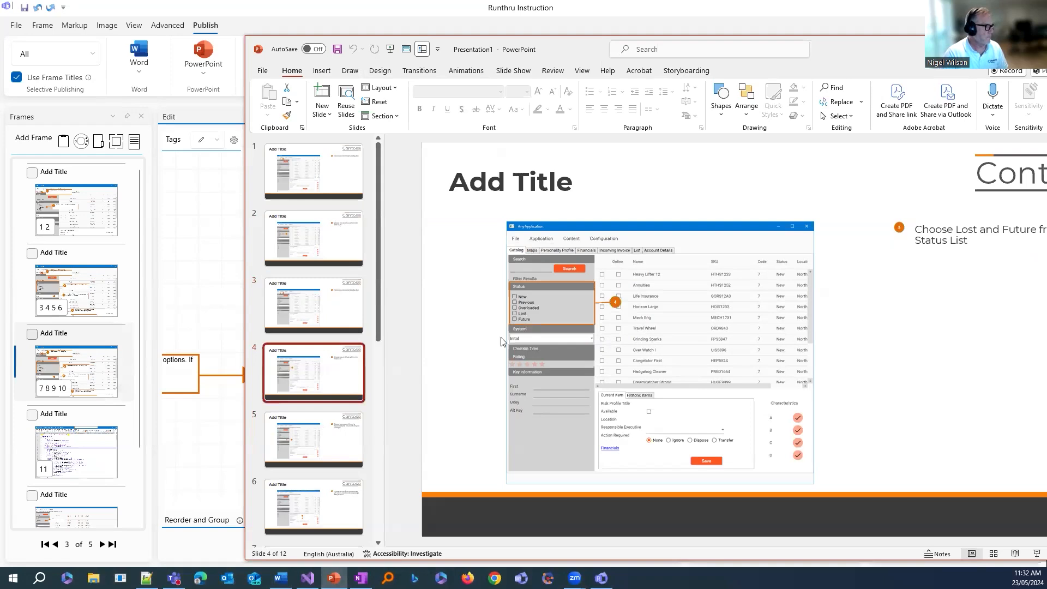
{"action": "left_click", "coordinate": [327, 439]}
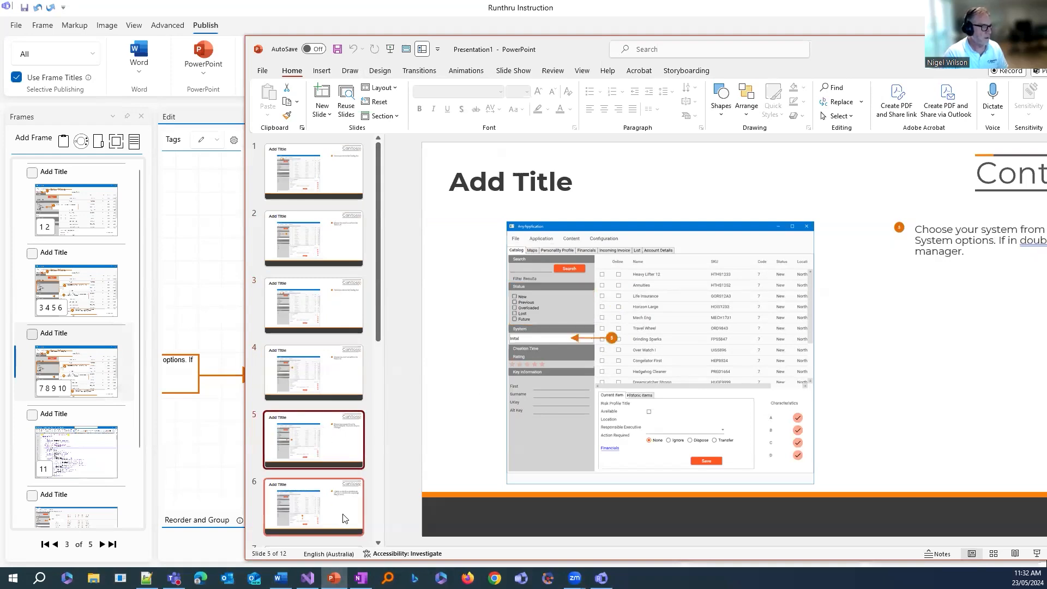
{"action": "left_click", "coordinate": [313, 503]}
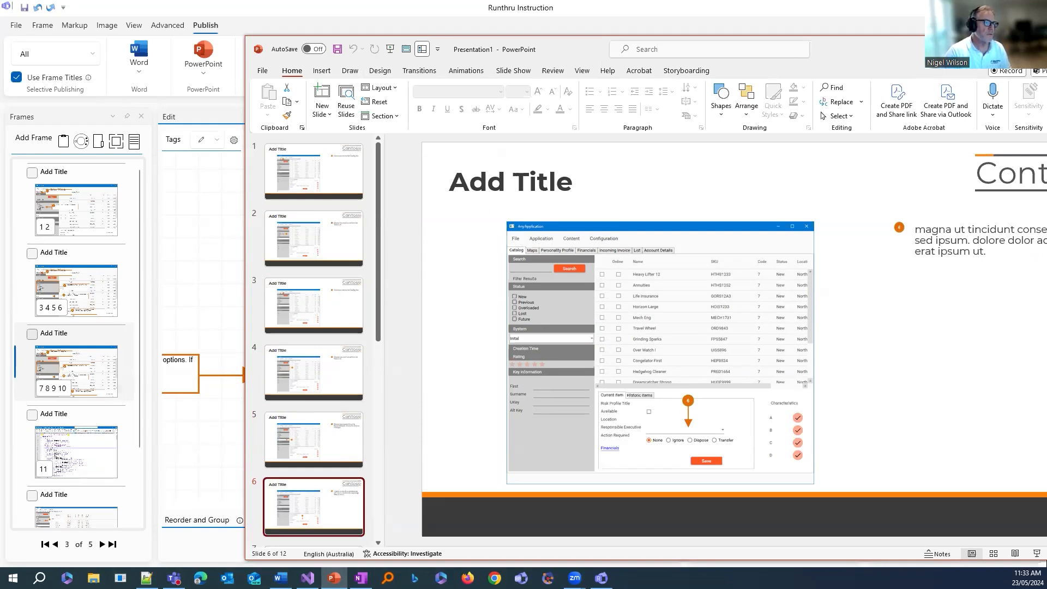
{"action": "left_click_drag", "start_coordinate": [895, 51], "coordinate": [745, 56]}
{"action": "left_click", "coordinate": [1008, 54]}
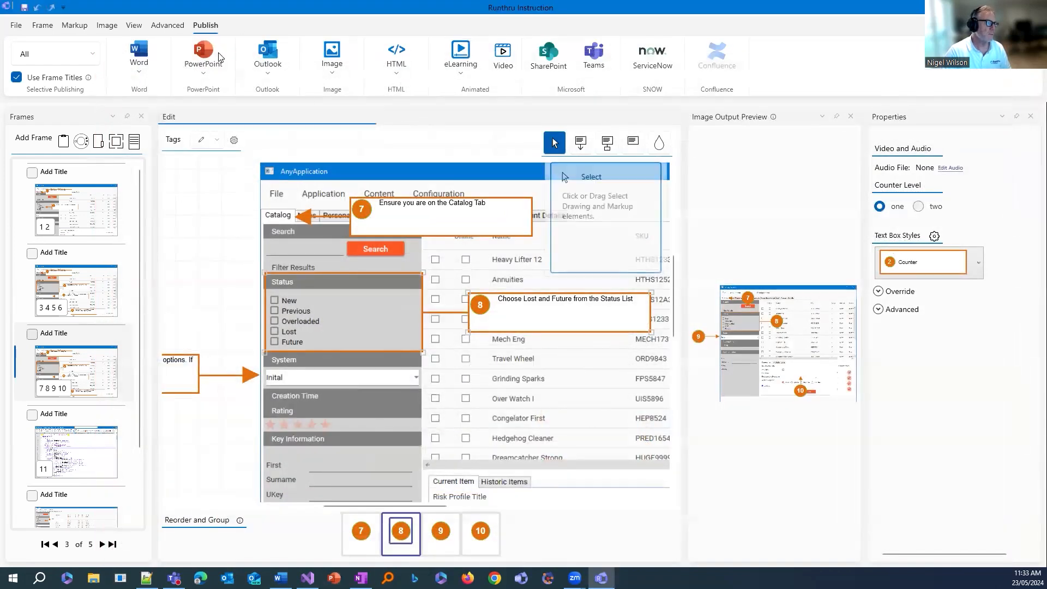
{"action": "left_click", "coordinate": [209, 76]}
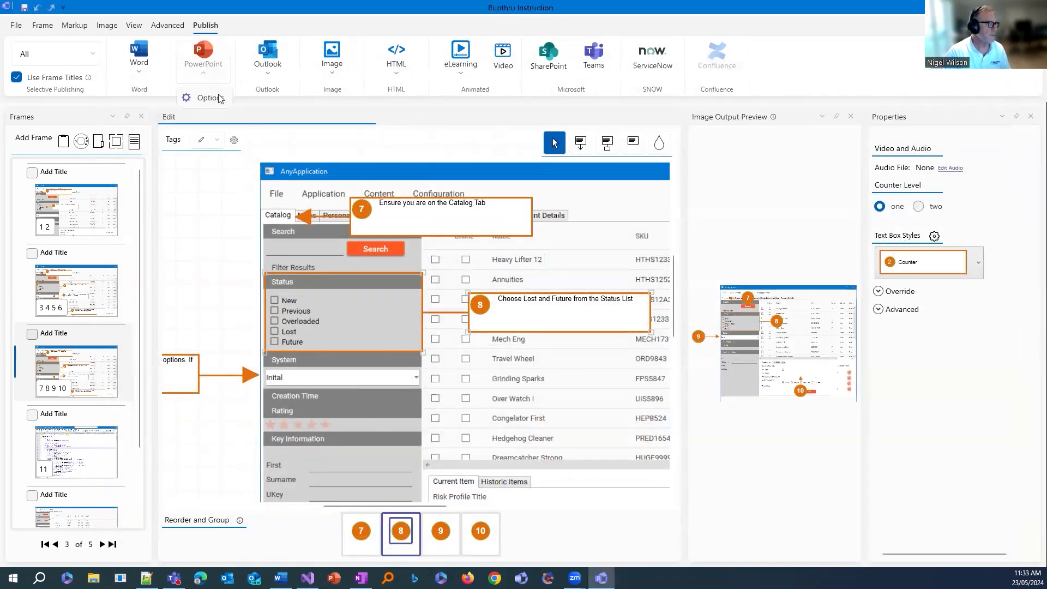
{"action": "left_click", "coordinate": [218, 96]}
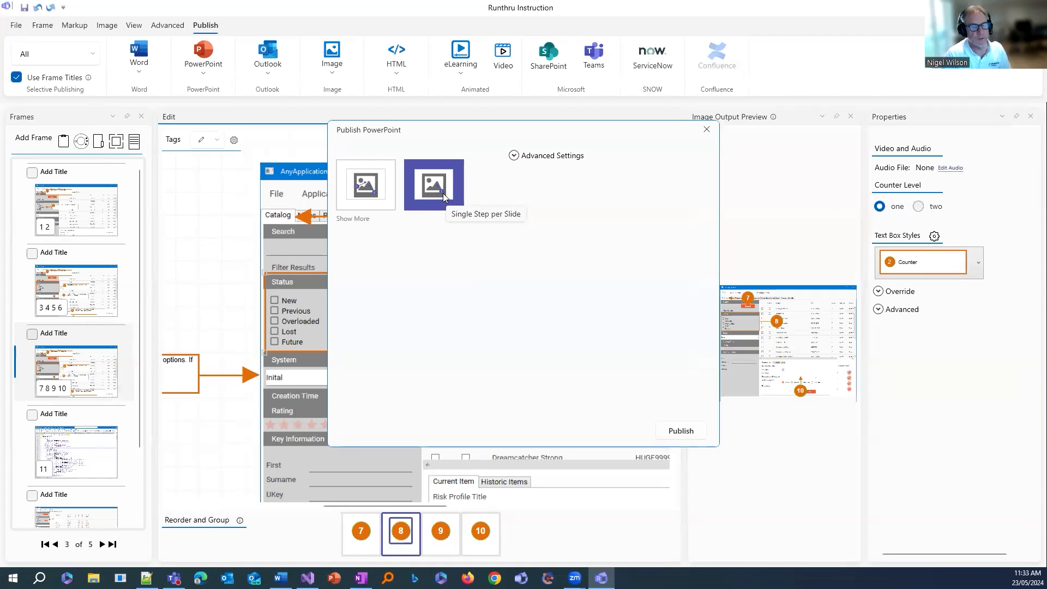
{"action": "left_click", "coordinate": [707, 129]}
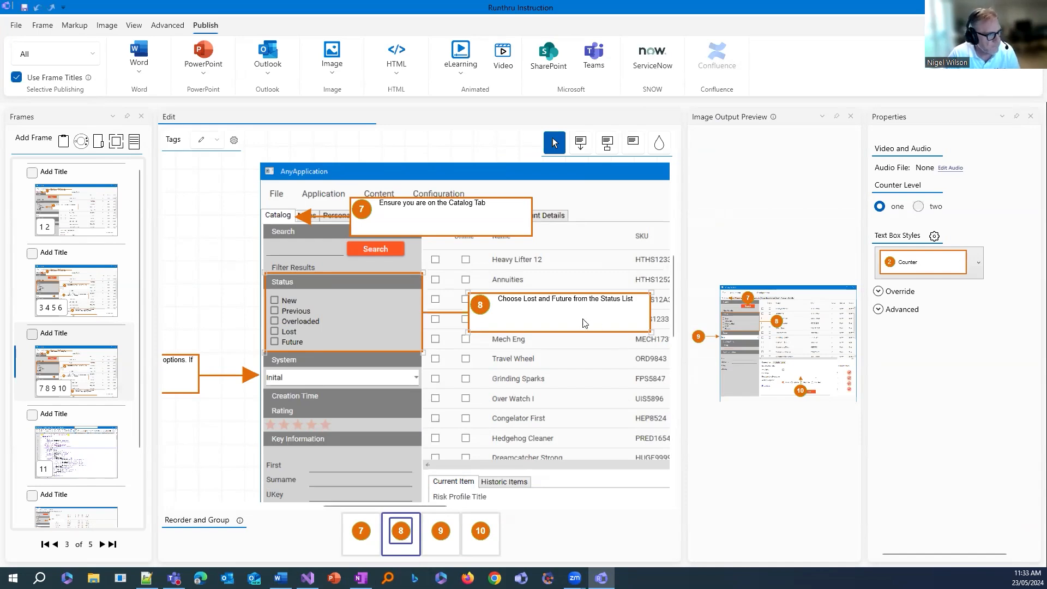
{"action": "left_click", "coordinate": [213, 79]}
{"action": "left_click", "coordinate": [212, 98]}
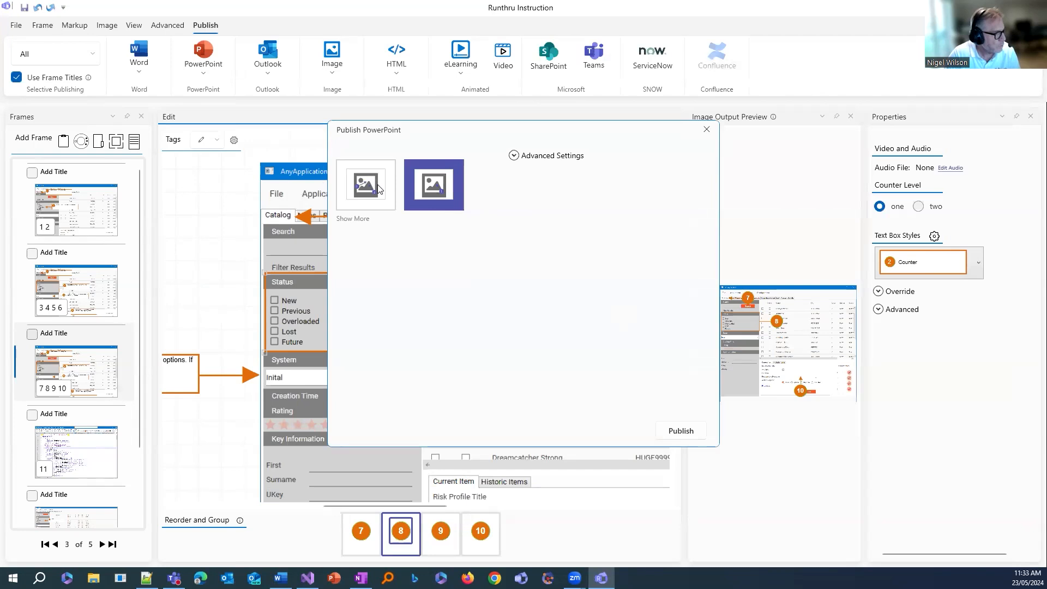
{"action": "left_click", "coordinate": [353, 218]}
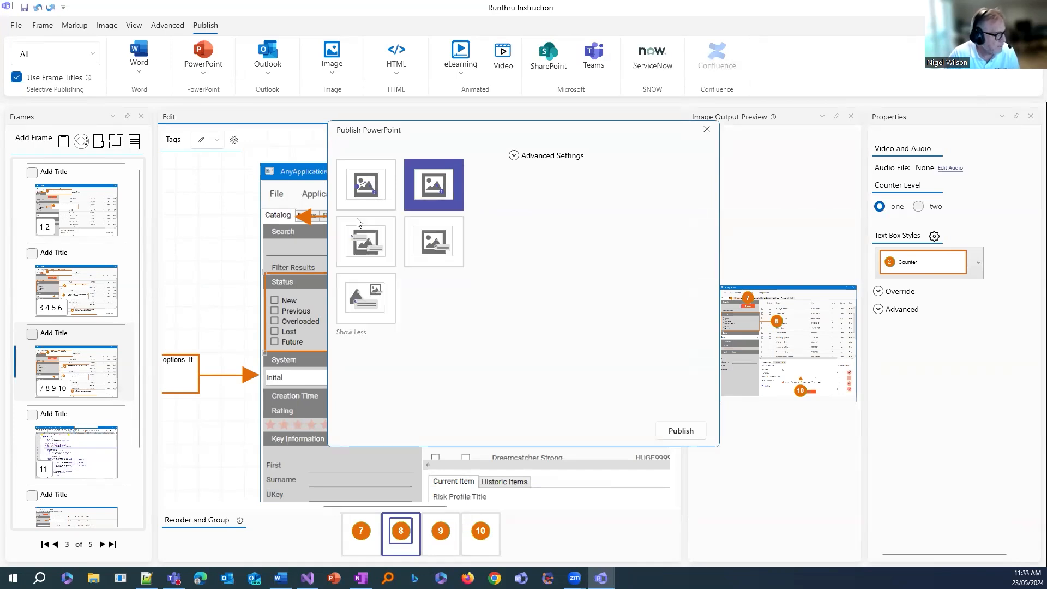
{"action": "left_click", "coordinate": [351, 331]}
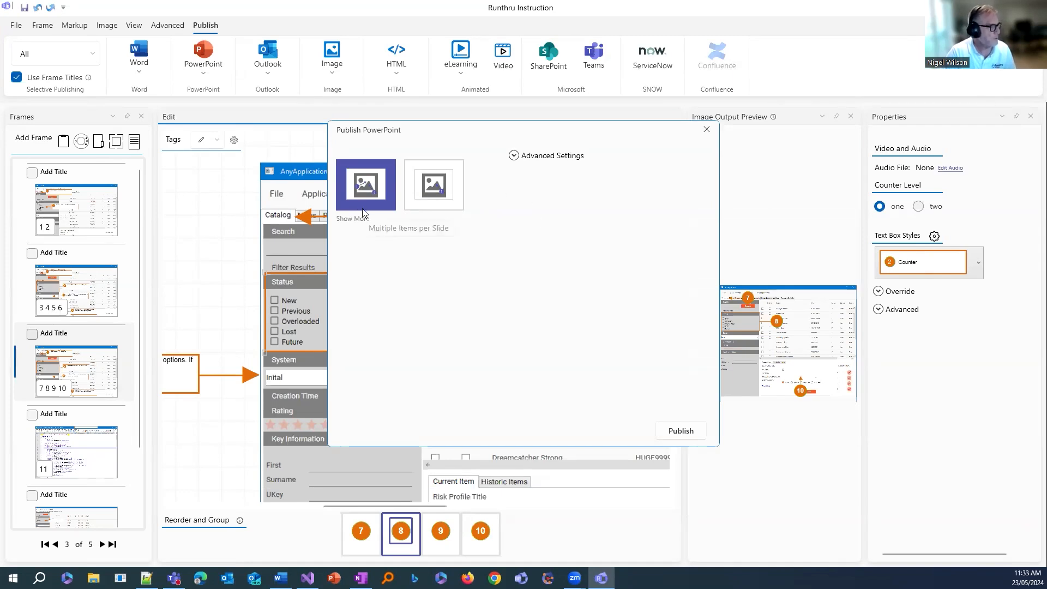
{"action": "left_click", "coordinate": [434, 191]}
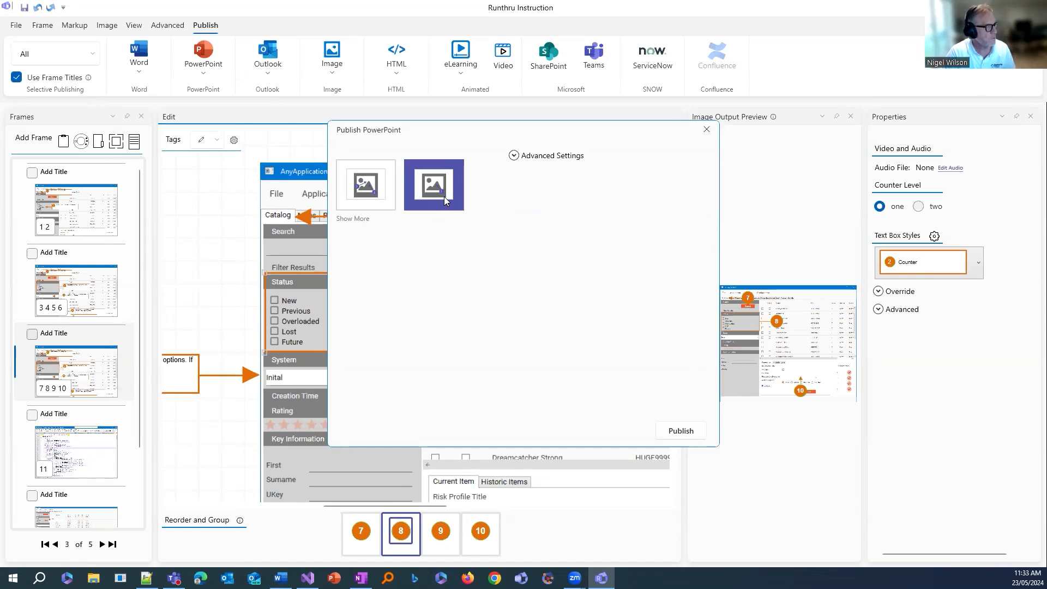
{"action": "left_click", "coordinate": [707, 129]}
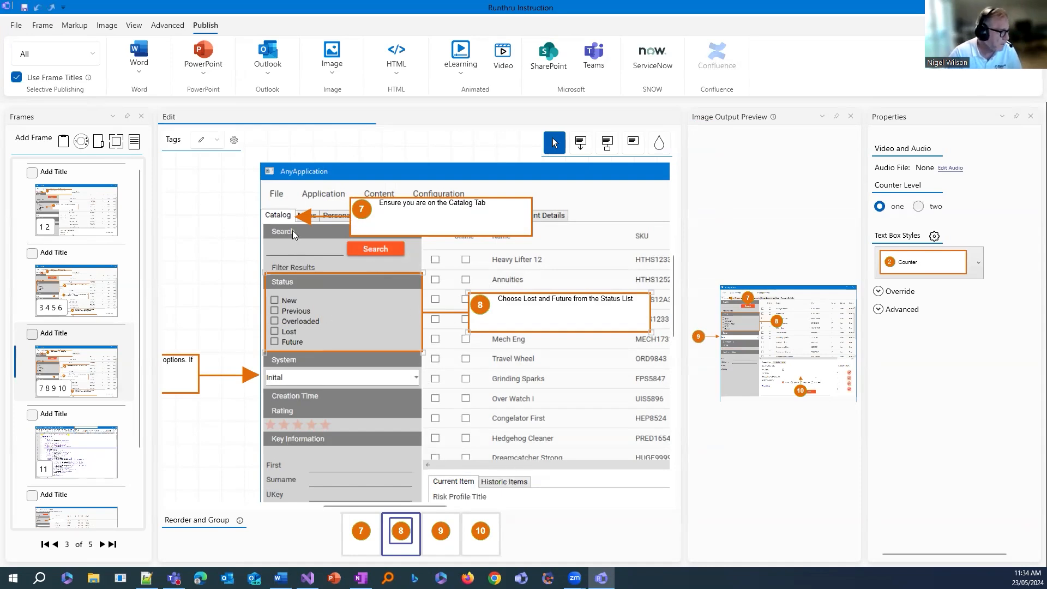
- Drag tile 8 onto tile 7 to group them, separate them, then group them again
{"action": "left_click_drag", "start_coordinate": [401, 531], "coordinate": [371, 542]}
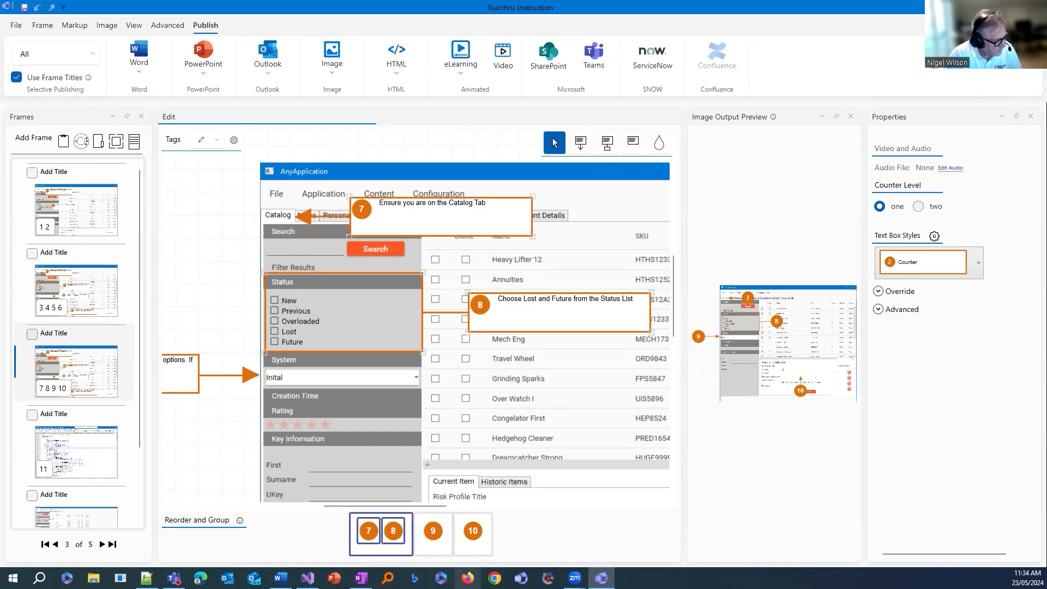
{"action": "left_click", "coordinate": [395, 535]}
{"action": "left_click_drag", "start_coordinate": [394, 535], "coordinate": [417, 545]}
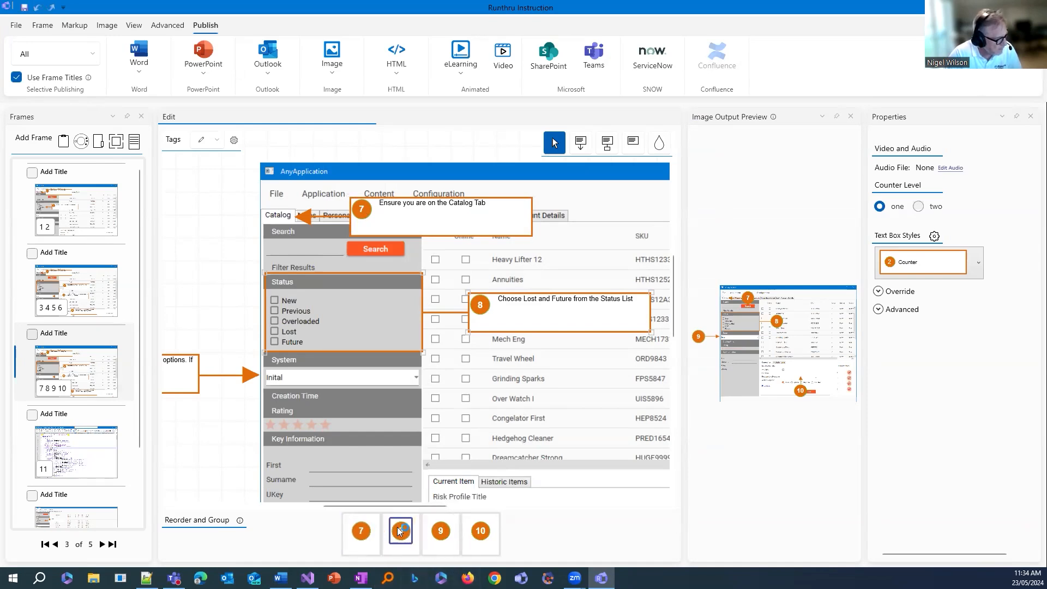
{"action": "mouse_move", "coordinate": [365, 576]}
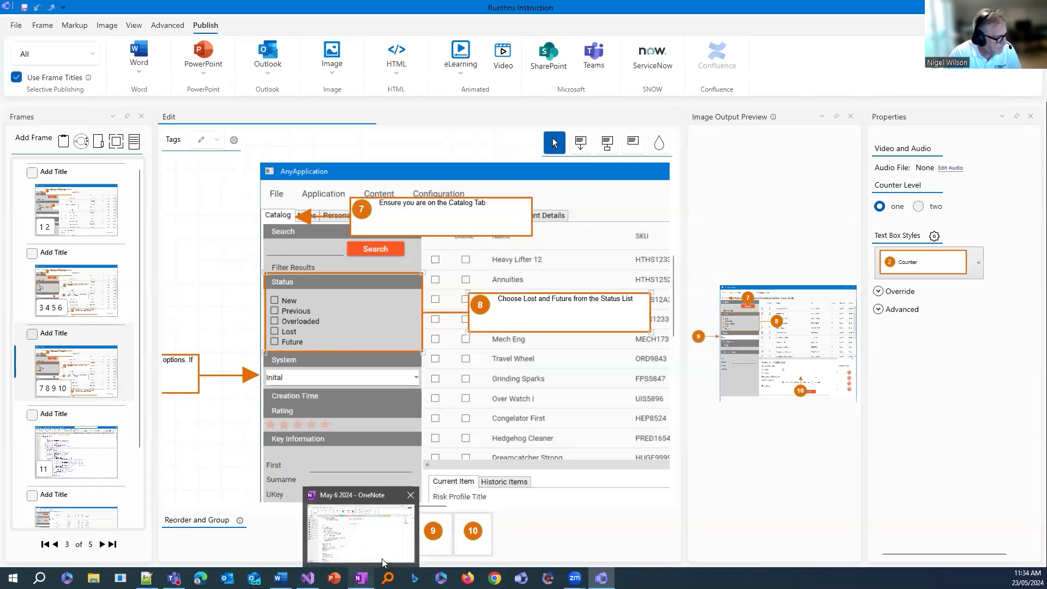
{"action": "left_click_drag", "start_coordinate": [377, 553], "coordinate": [355, 562]}
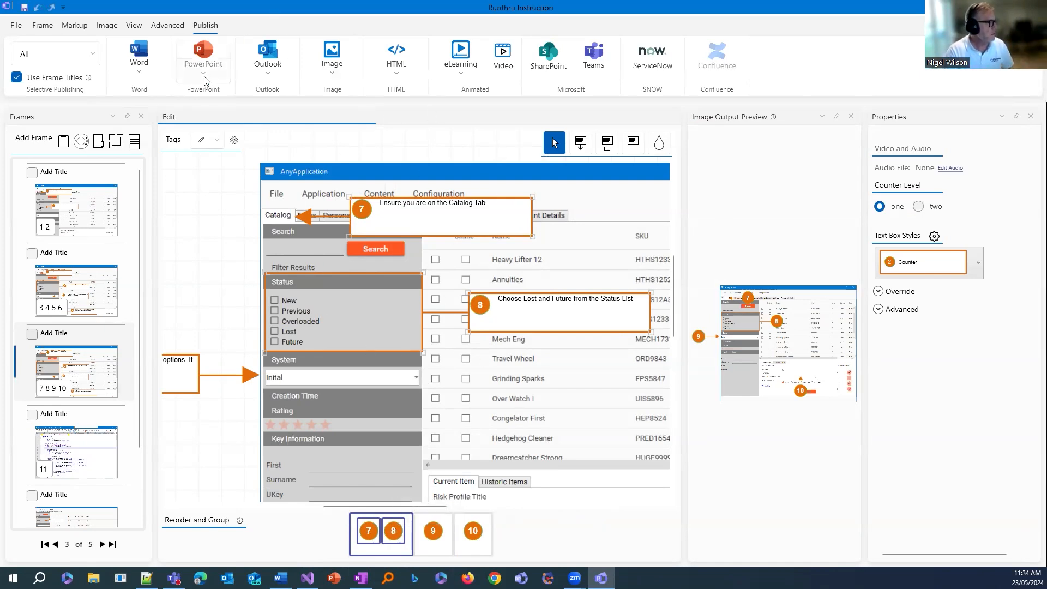
- Publish to PowerPoint, check slide 7 showing steps 7 and 8 together, then close it
{"action": "left_click", "coordinate": [215, 53]}
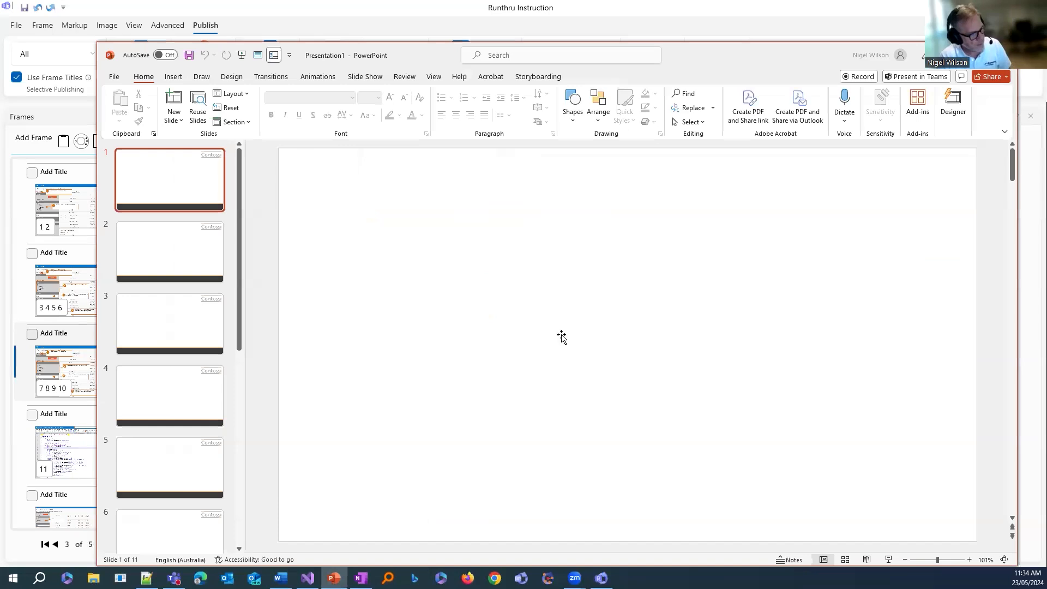
{"action": "scroll", "coordinate": [190, 426], "scroll_direction": "down", "scroll_amount": 3}
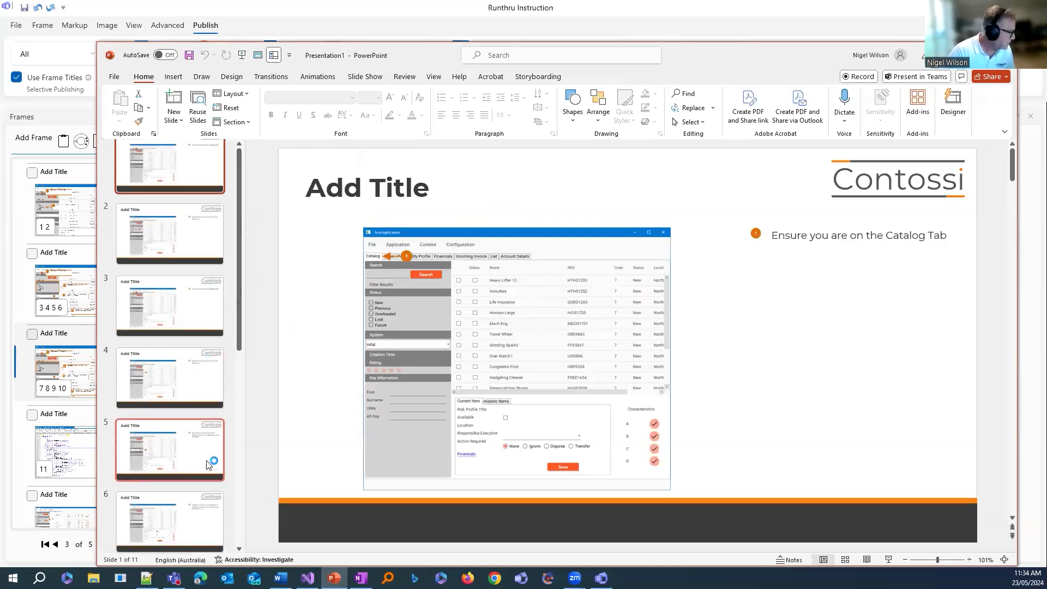
{"action": "left_click", "coordinate": [200, 443]}
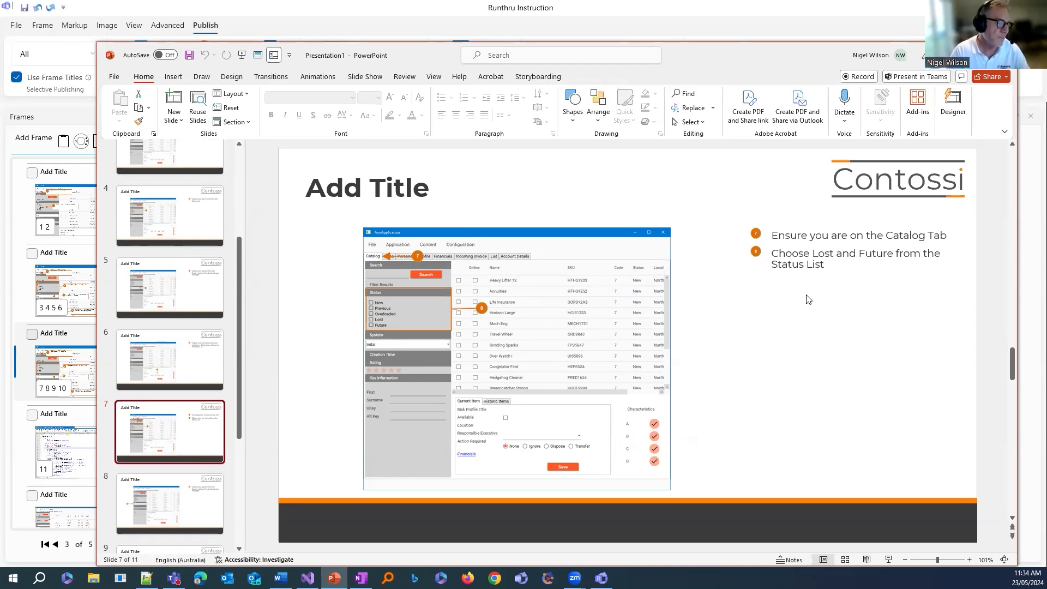
{"action": "left_click", "coordinate": [1001, 57]}
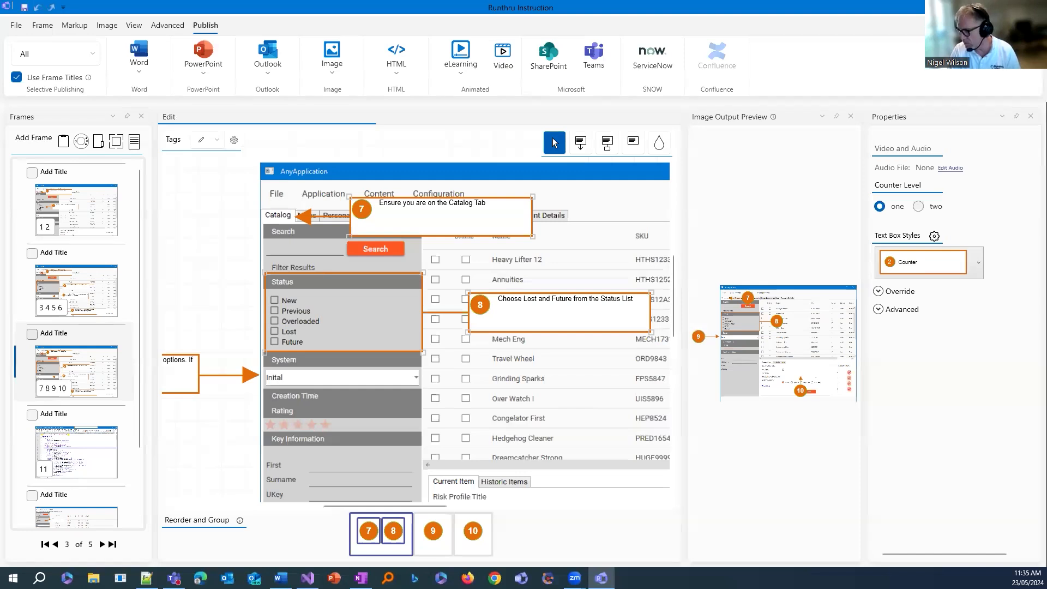
- Switch back to Runthru Instruction and open the first frame
{"action": "key", "text": "alt+Tab"}
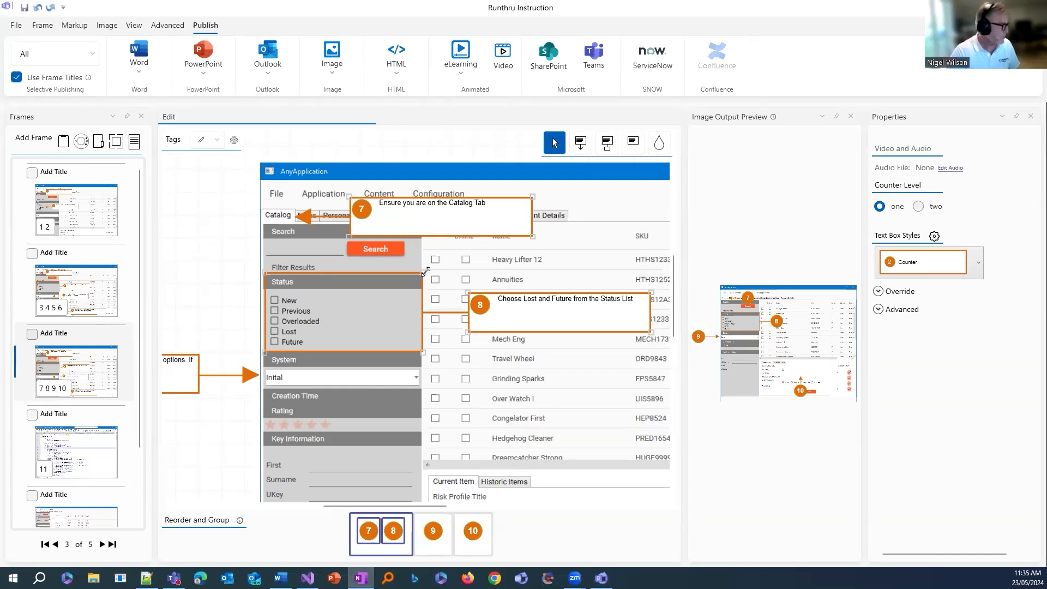
{"action": "left_click", "coordinate": [72, 227]}
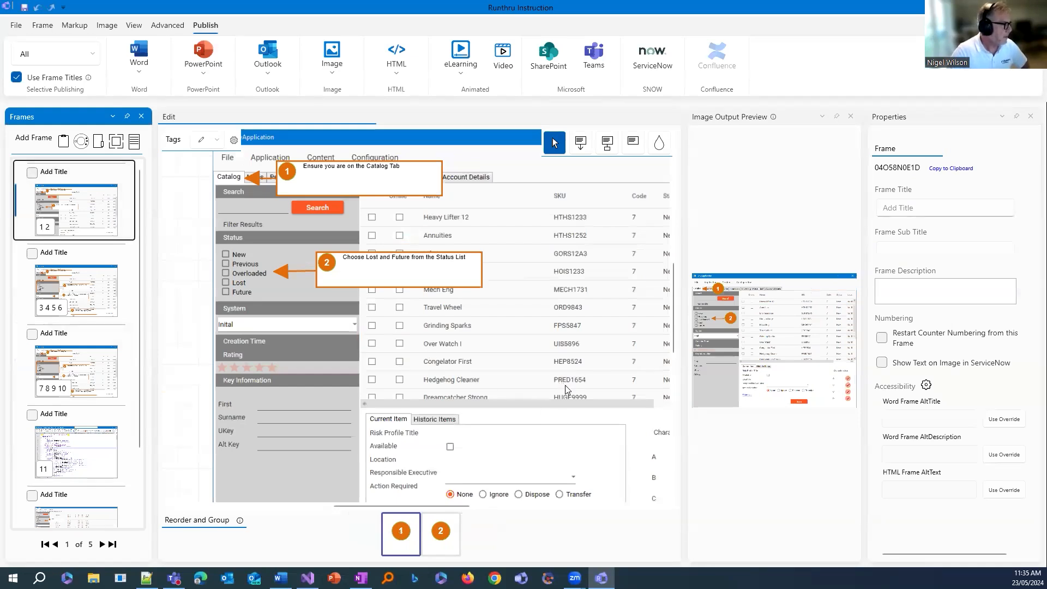
{"action": "scroll", "coordinate": [568, 392], "scroll_direction": "up", "scroll_amount": 1}
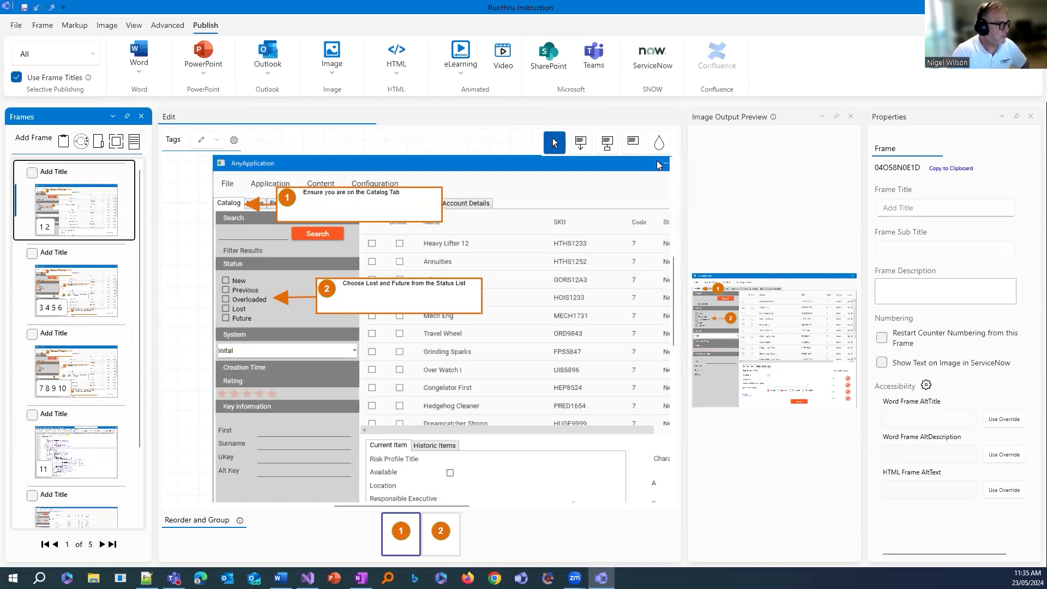
- Draw a new text callout 3 on frame 1 and paste placeholder lorem-ipsum text into it
{"action": "left_click", "coordinate": [633, 143]}
{"action": "left_click_drag", "start_coordinate": [494, 220], "coordinate": [657, 292]}
{"action": "double_click", "coordinate": [621, 247]}
{"action": "right_click", "coordinate": [518, 268]}
{"action": "right_click", "coordinate": [481, 260]}
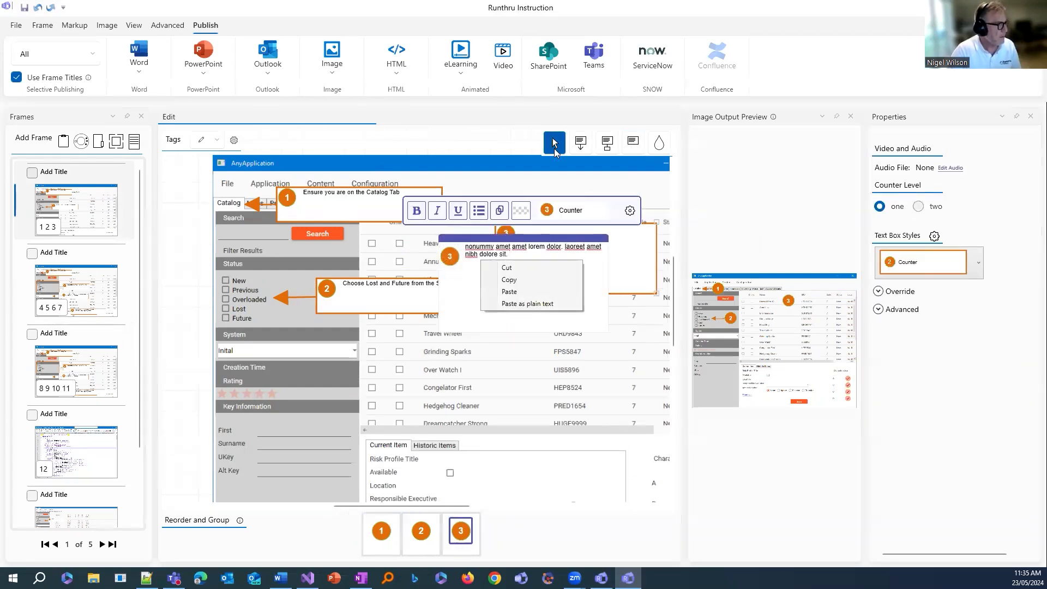
{"action": "left_click", "coordinate": [554, 145]}
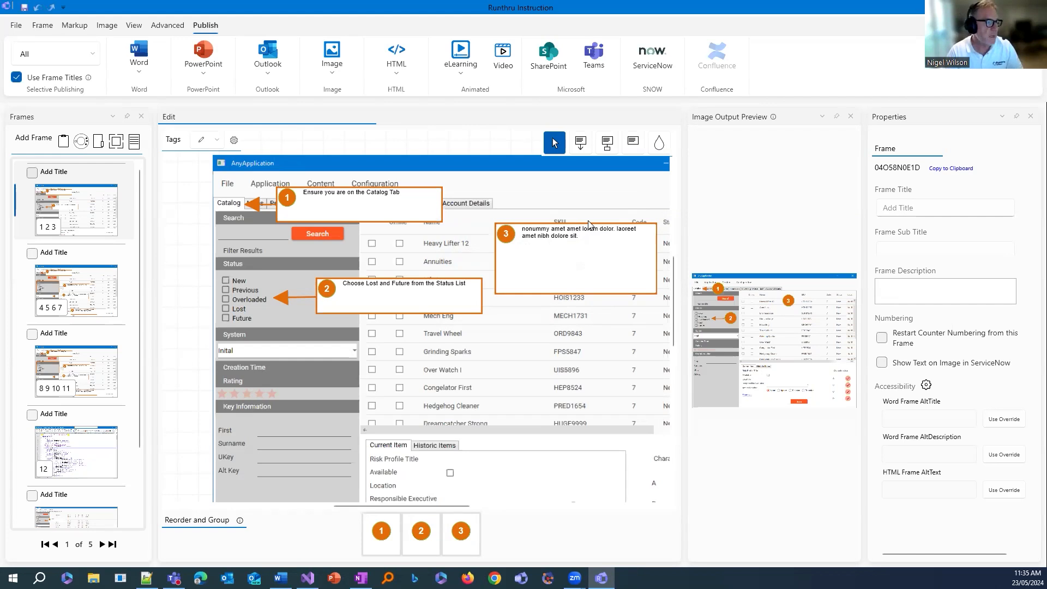
{"action": "left_click", "coordinate": [596, 270]}
- Shorten callout 3, retype it as 'The main Any Application Window is shown', and move it first
{"action": "left_click_drag", "start_coordinate": [639, 257], "coordinate": [638, 263]}
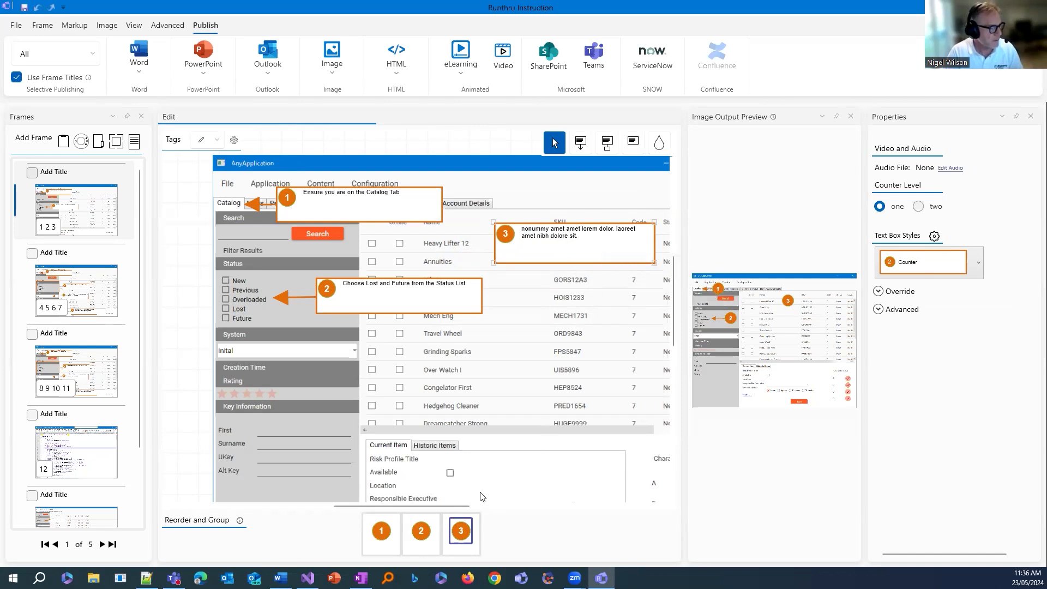
{"action": "left_click_drag", "start_coordinate": [453, 506], "coordinate": [468, 510]}
{"action": "double_click", "coordinate": [515, 246]}
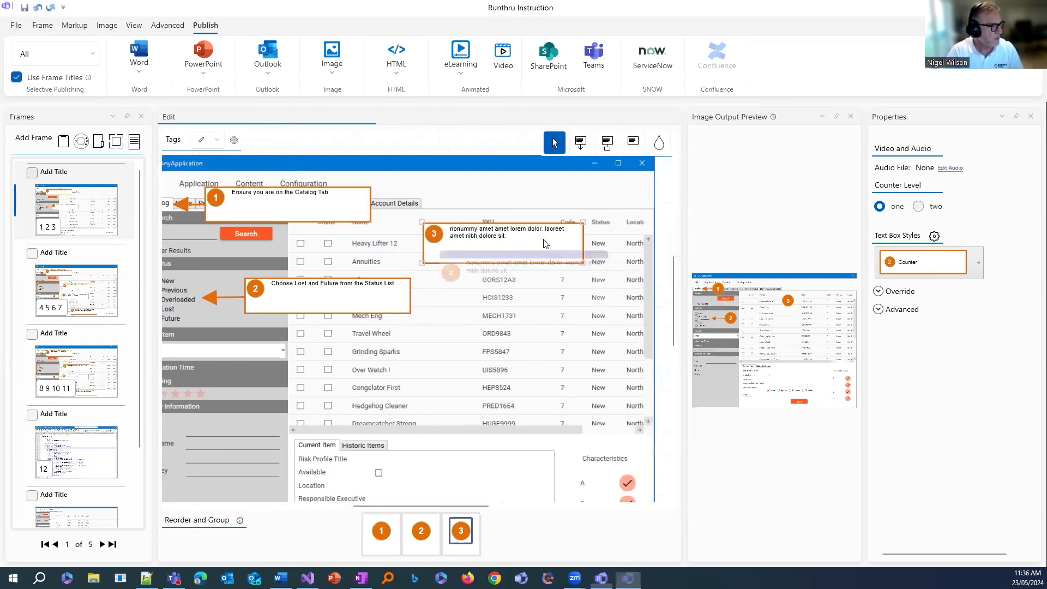
{"action": "left_click_drag", "start_coordinate": [527, 271], "coordinate": [436, 260]}
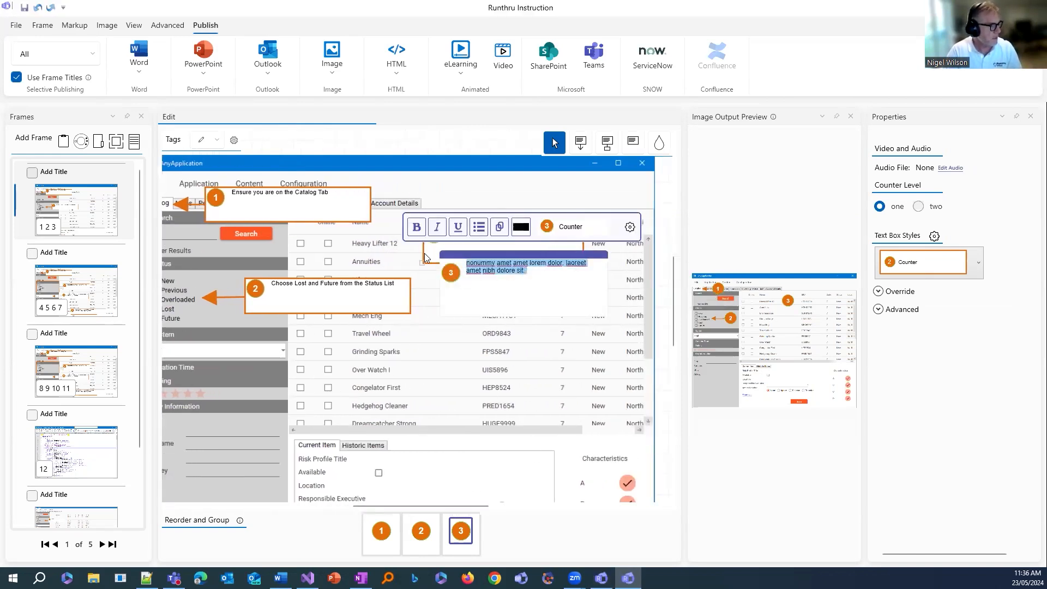
{"action": "type", "text": "Th"}
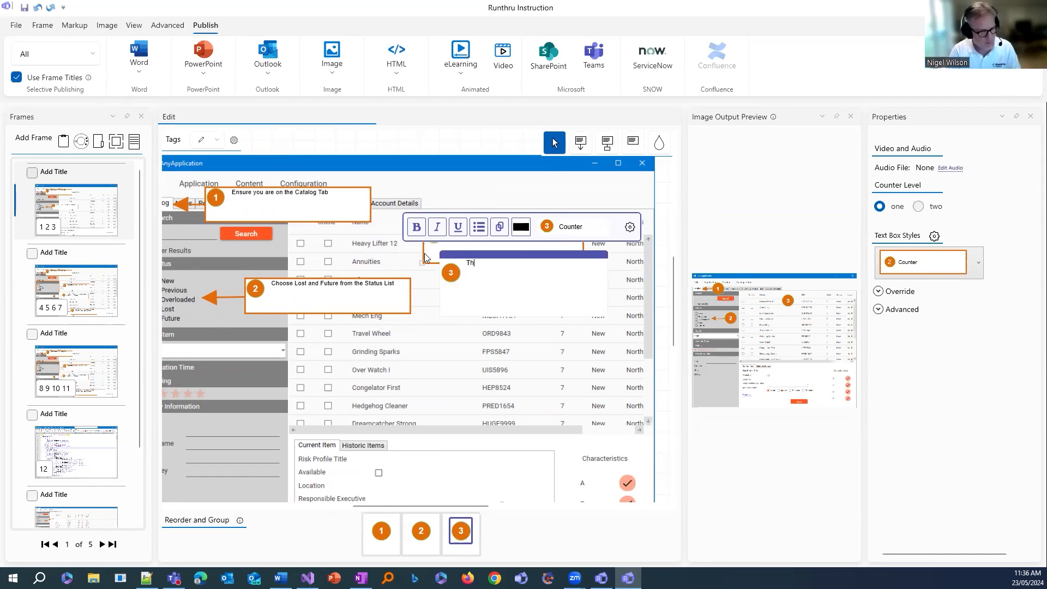
{"action": "type", "text": "e main AIy APplic"}
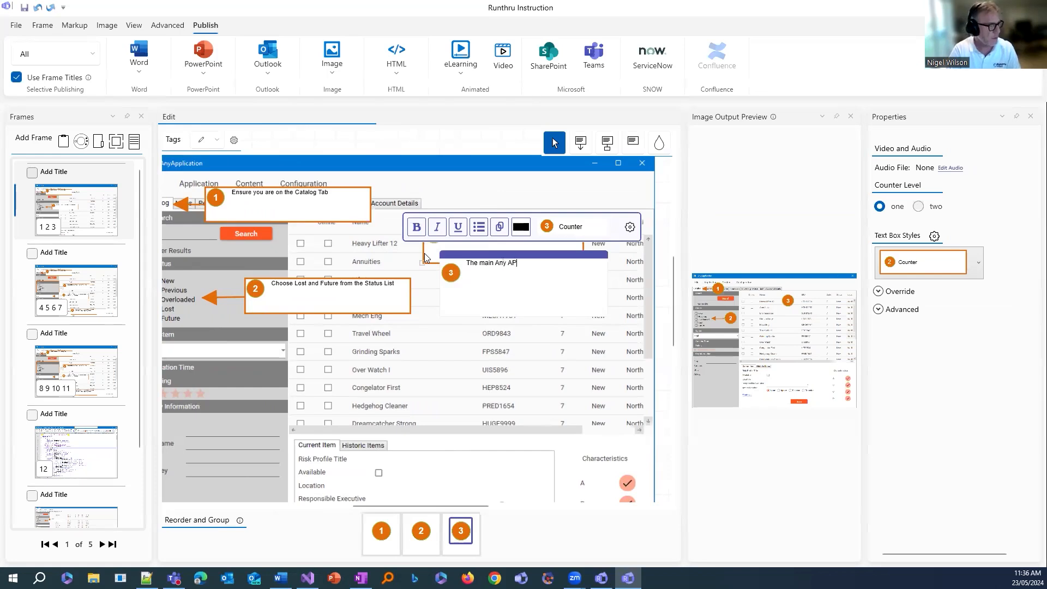
{"action": "key", "text": "BackSpace"}
{"action": "key", "text": "BackSpace"}
{"action": "key", "text": "BackSpace"}
{"action": "type", "text": "pplication Windo"}
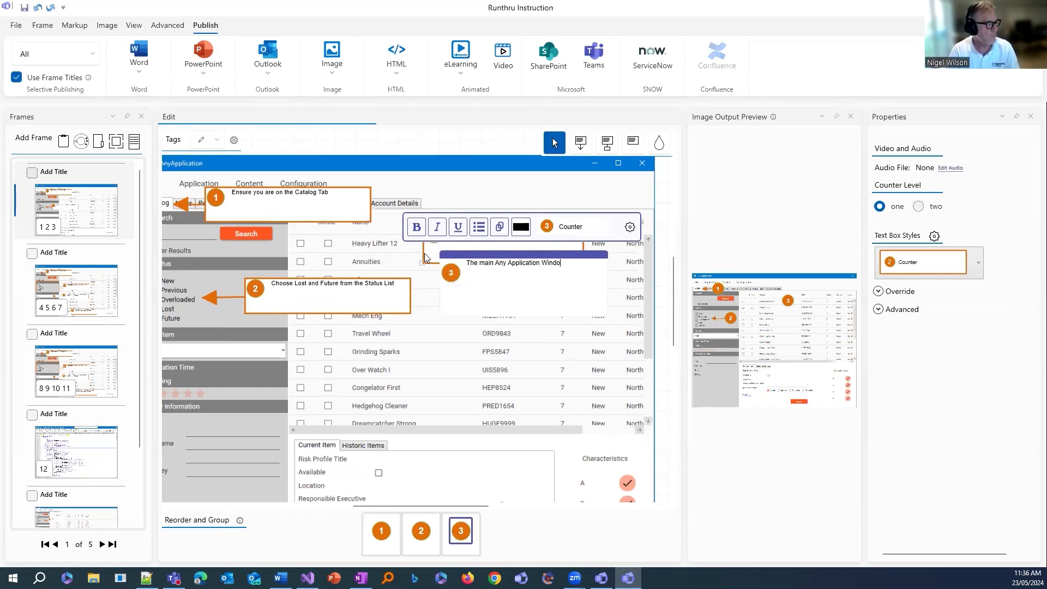
{"action": "type", "text": "w is shown."}
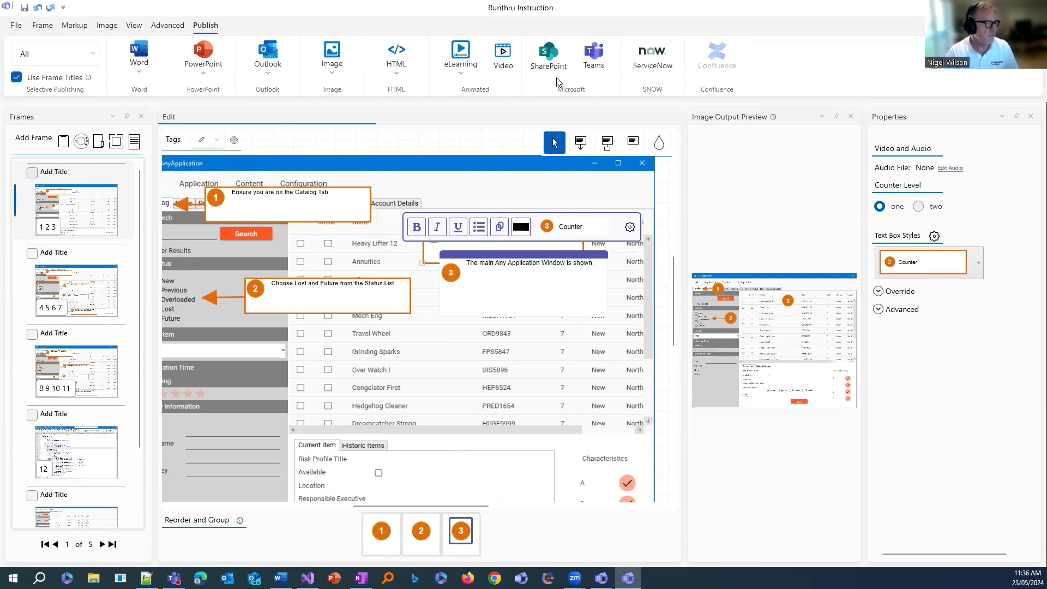
{"action": "left_click", "coordinate": [555, 142]}
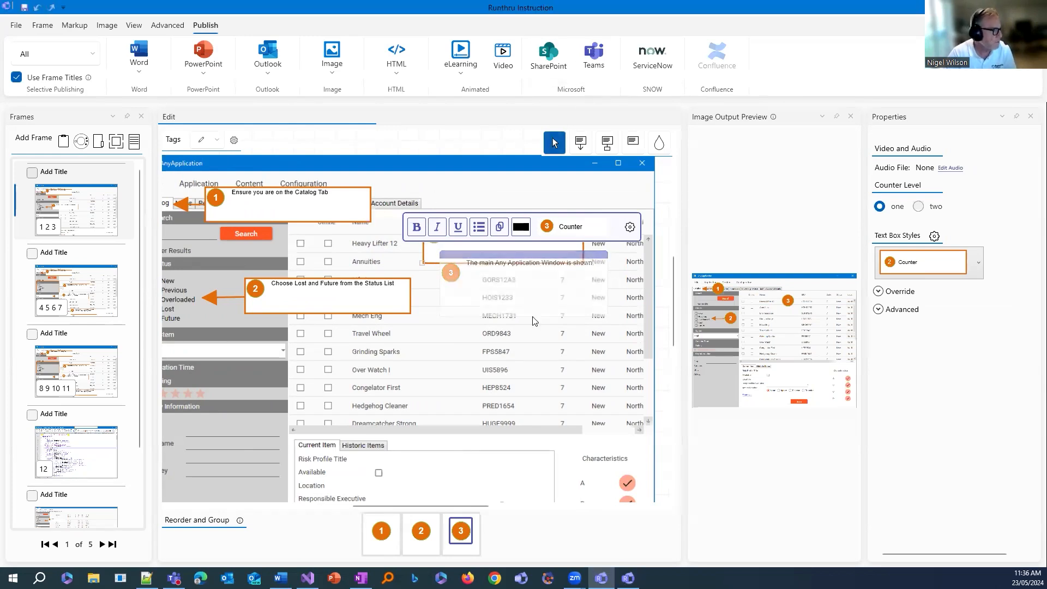
{"action": "left_click_drag", "start_coordinate": [525, 243], "coordinate": [535, 230]}
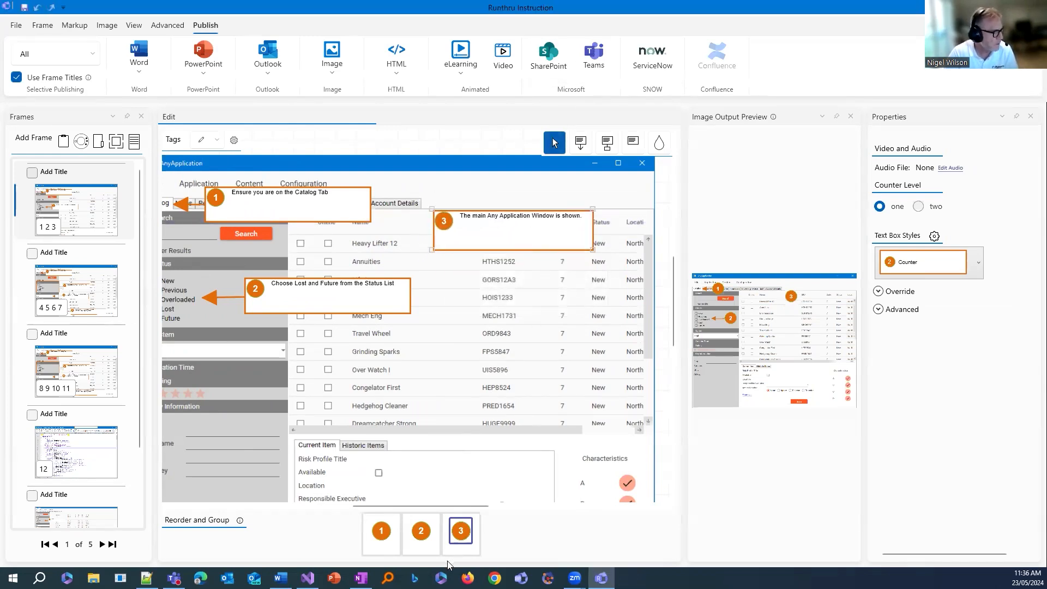
{"action": "left_click_drag", "start_coordinate": [364, 560], "coordinate": [366, 559]}
- Give the first callout the Warning style and move it down over the table rows
{"action": "left_click_drag", "start_coordinate": [532, 243], "coordinate": [531, 228]}
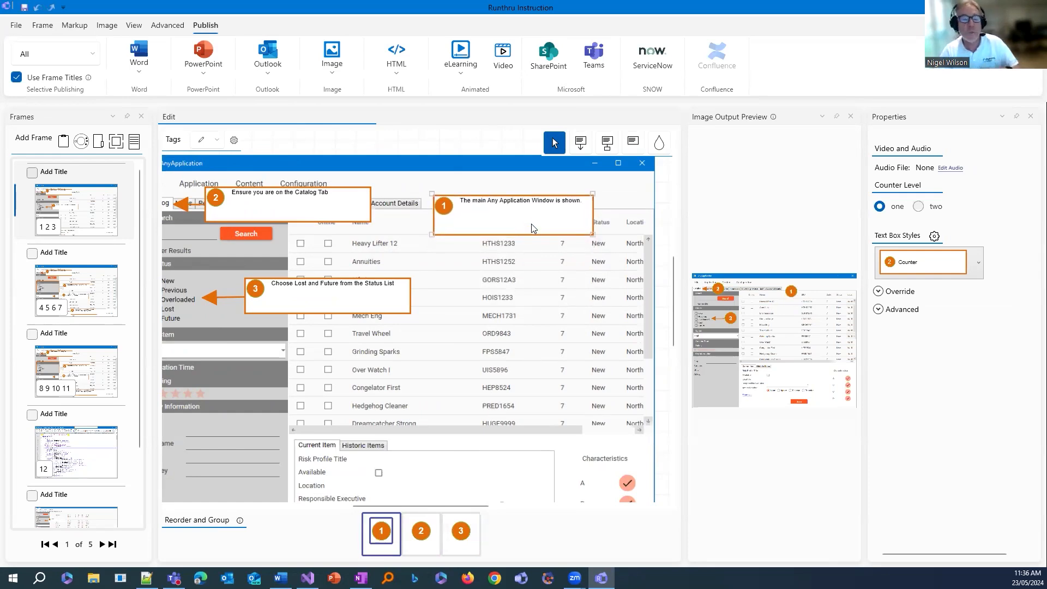
{"action": "double_click", "coordinate": [502, 210]}
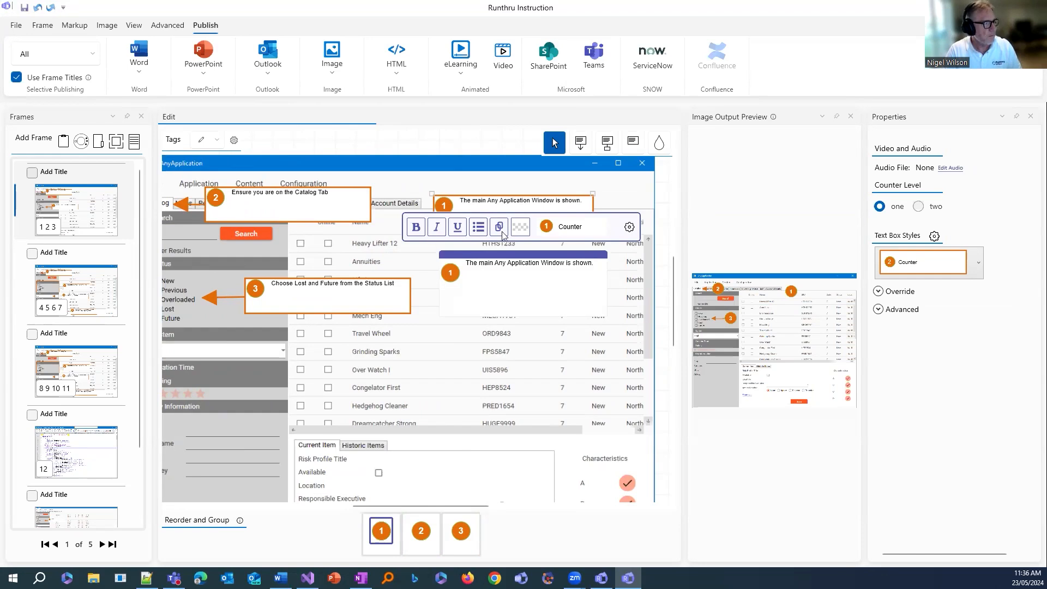
{"action": "left_click", "coordinate": [577, 234]}
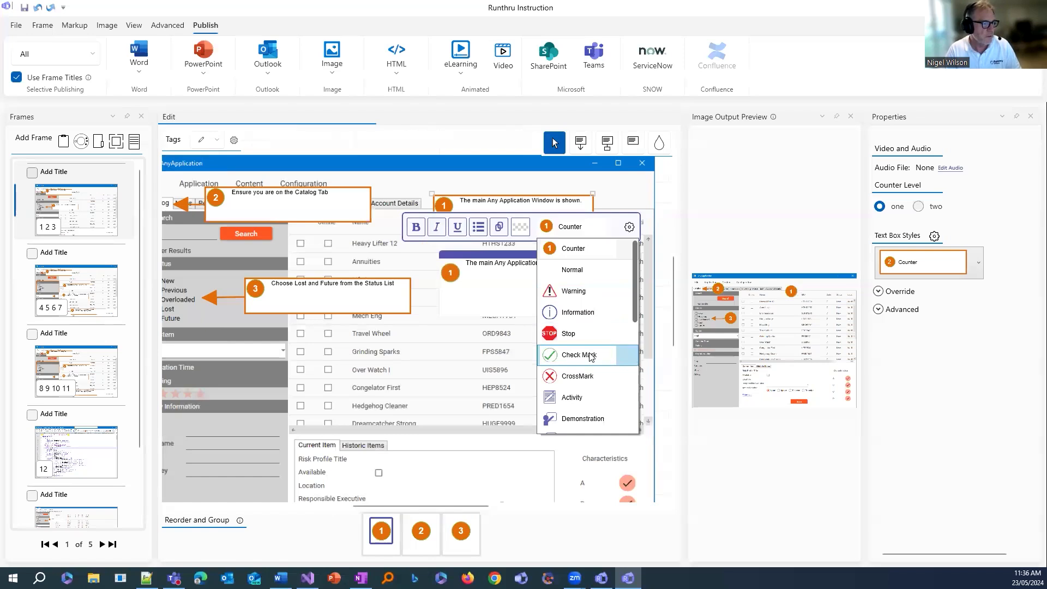
{"action": "left_click", "coordinate": [589, 292]}
{"action": "left_click", "coordinate": [564, 315]}
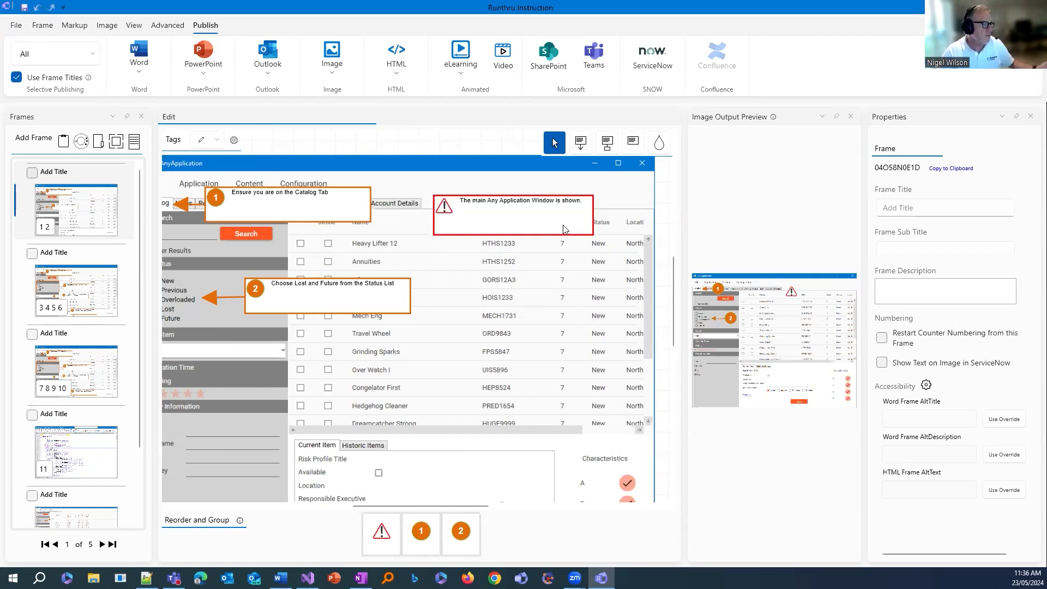
{"action": "left_click_drag", "start_coordinate": [565, 229], "coordinate": [563, 298]}
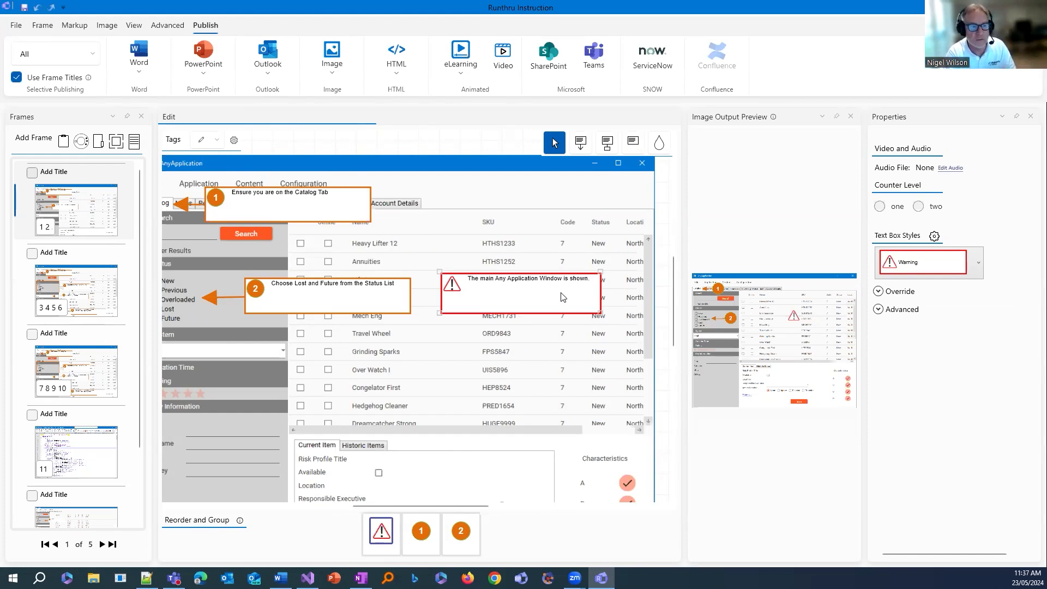
{"action": "left_click_drag", "start_coordinate": [504, 295], "coordinate": [400, 392]}
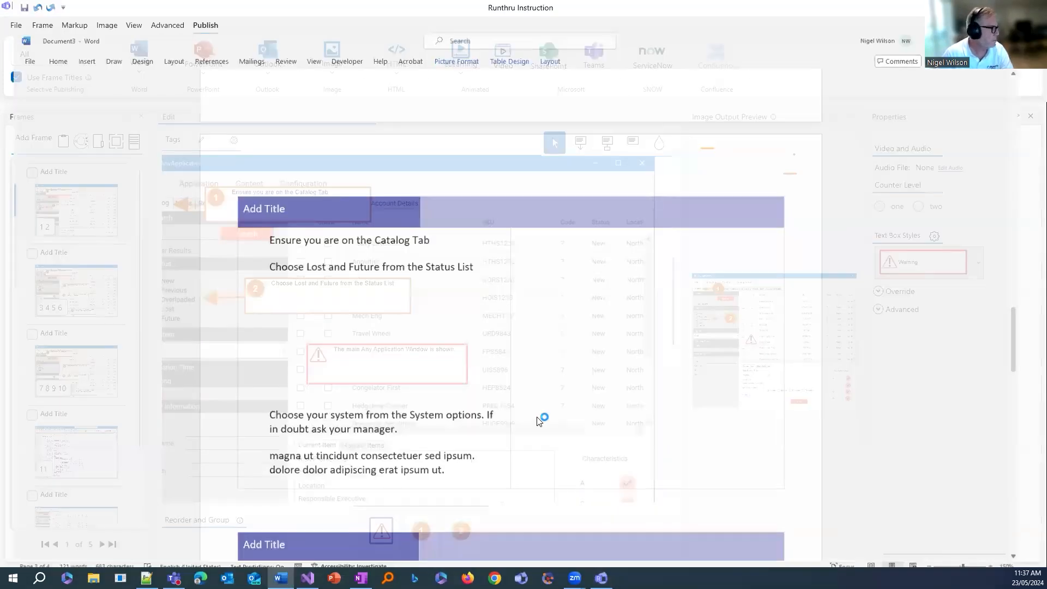
- Scroll the published Word page and inspect its first line of text
{"action": "scroll", "coordinate": [545, 414], "scroll_direction": "down", "scroll_amount": 10}
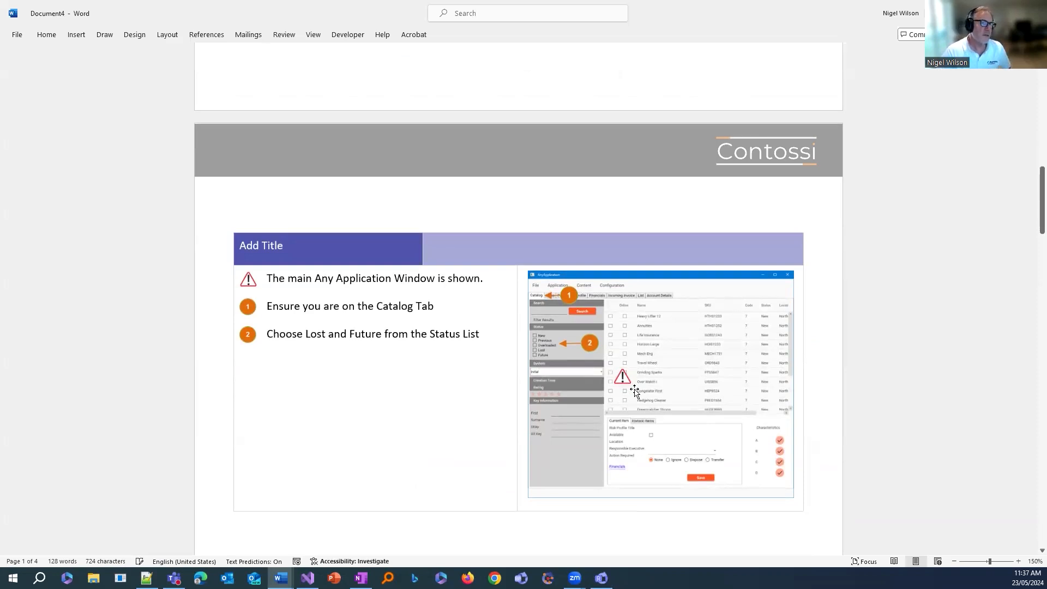
{"action": "left_click_drag", "start_coordinate": [486, 277], "coordinate": [266, 282]}
{"action": "left_click", "coordinate": [449, 277]}
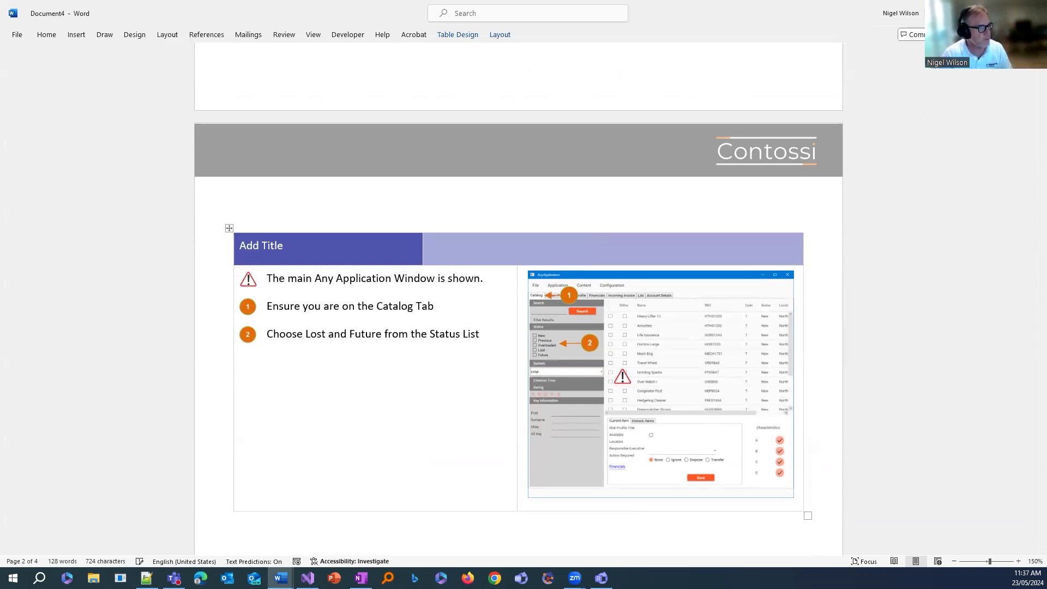
- Close Document4 and Document3 in Word without saving either
{"action": "left_click", "coordinate": [1034, 13]}
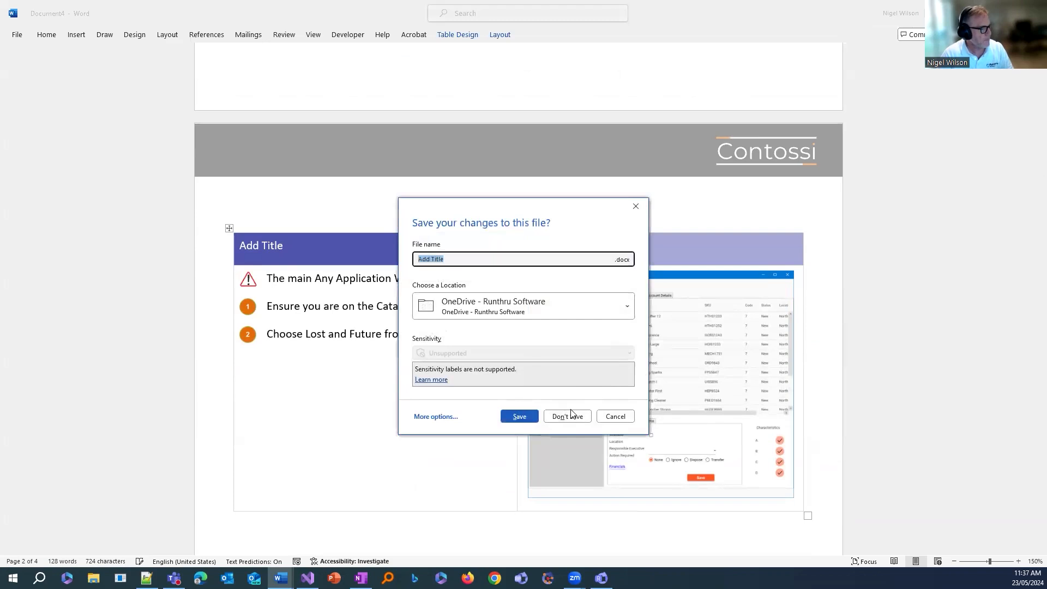
{"action": "left_click", "coordinate": [567, 416]}
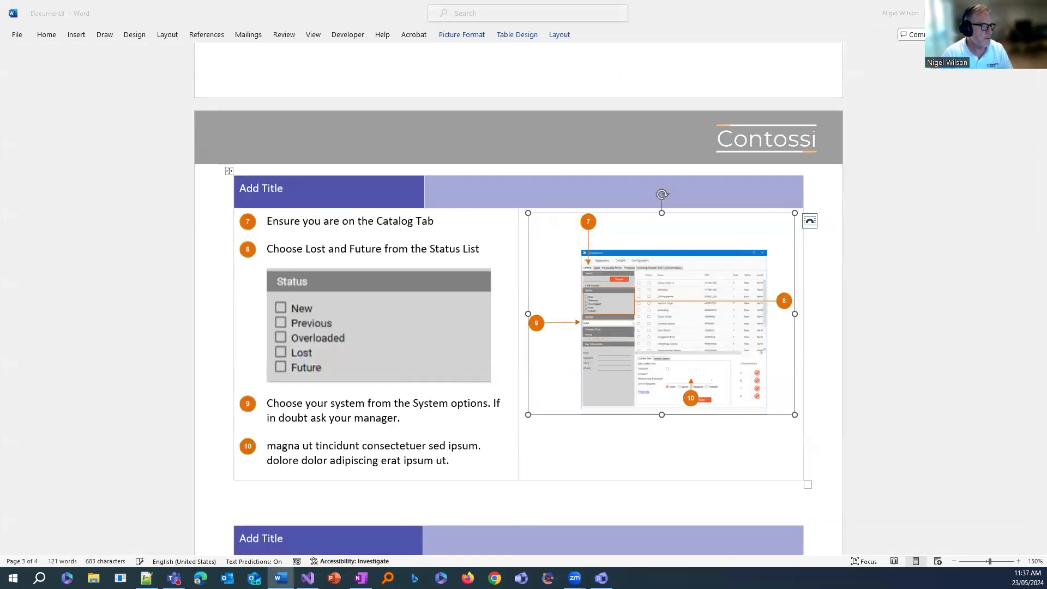
{"action": "left_click", "coordinate": [1034, 13]}
{"action": "left_click", "coordinate": [568, 416]}
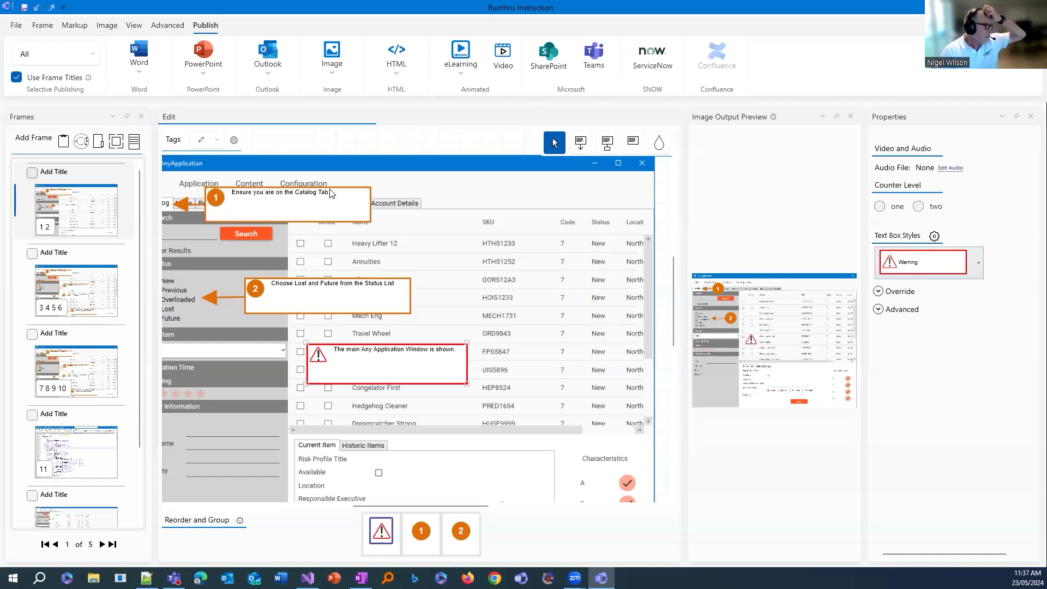
- Select the warning note and keep its Warning text box style
{"action": "left_click", "coordinate": [337, 309]}
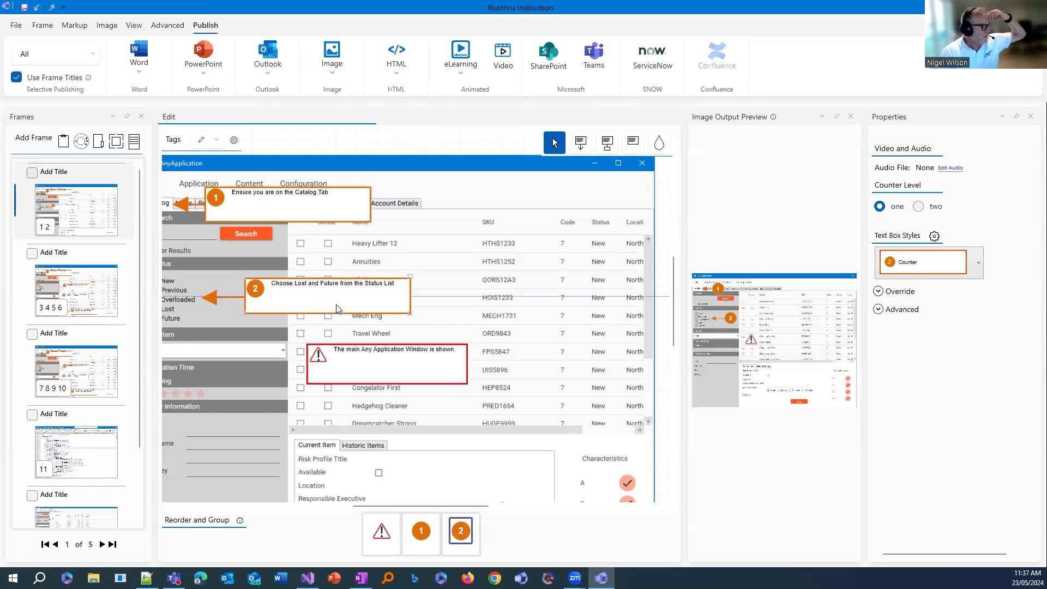
{"action": "left_click", "coordinate": [367, 370]}
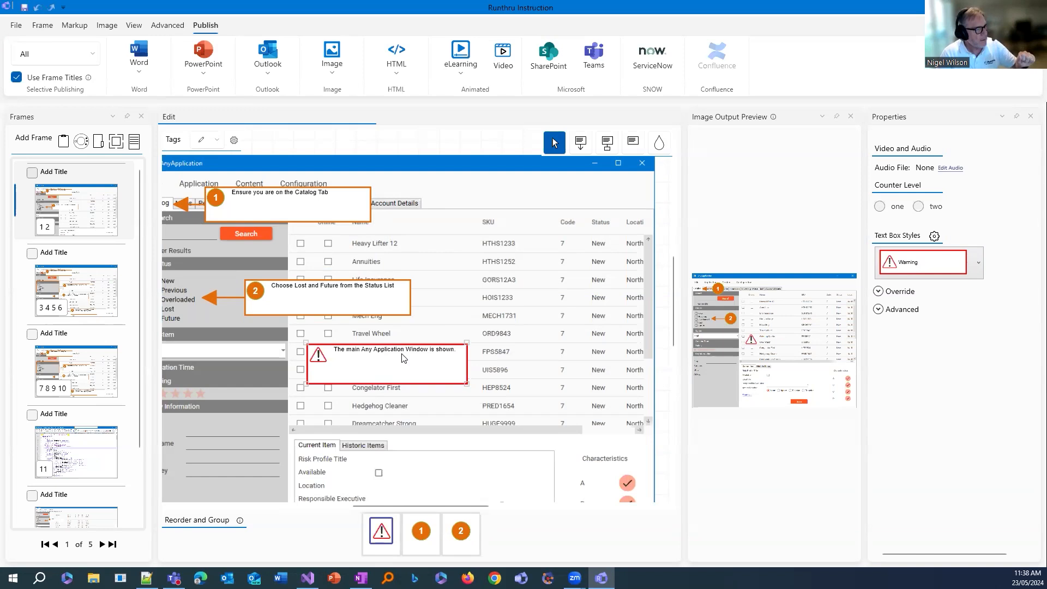
{"action": "left_click", "coordinate": [927, 120]}
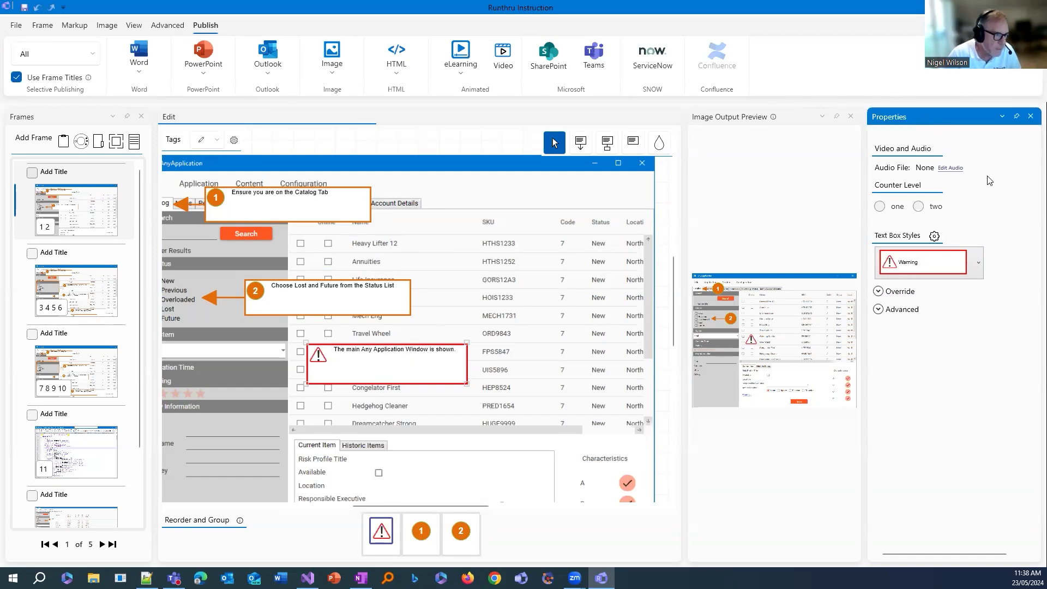
{"action": "left_click", "coordinate": [978, 263]}
{"action": "left_click", "coordinate": [977, 262]}
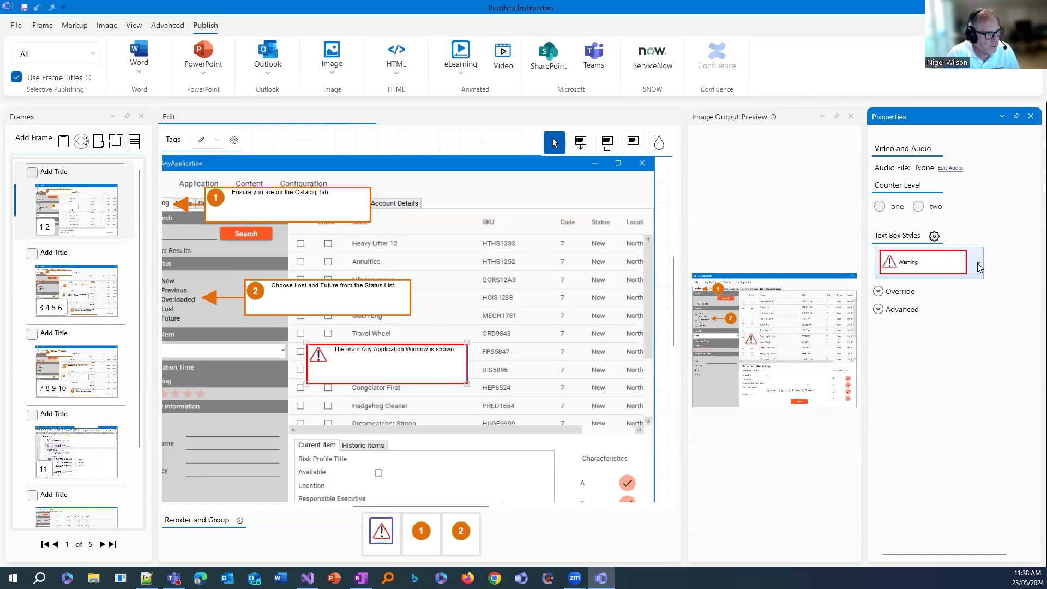
- Hide the warning note from the screenshot image and publish the guide to Word
{"action": "left_click", "coordinate": [879, 310]}
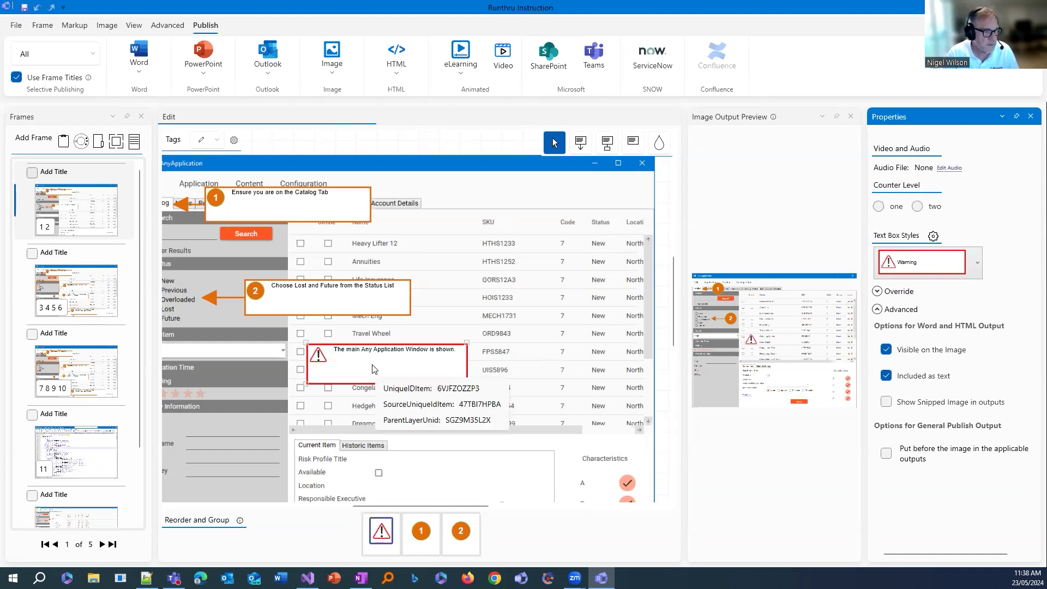
{"action": "left_click", "coordinate": [887, 351]}
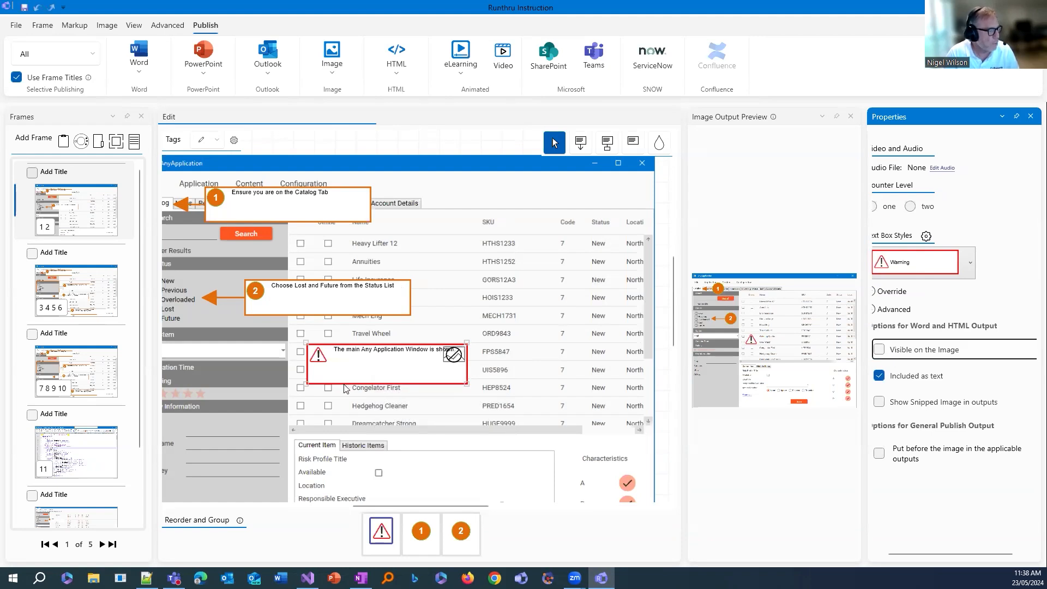
{"action": "left_click", "coordinate": [147, 56]}
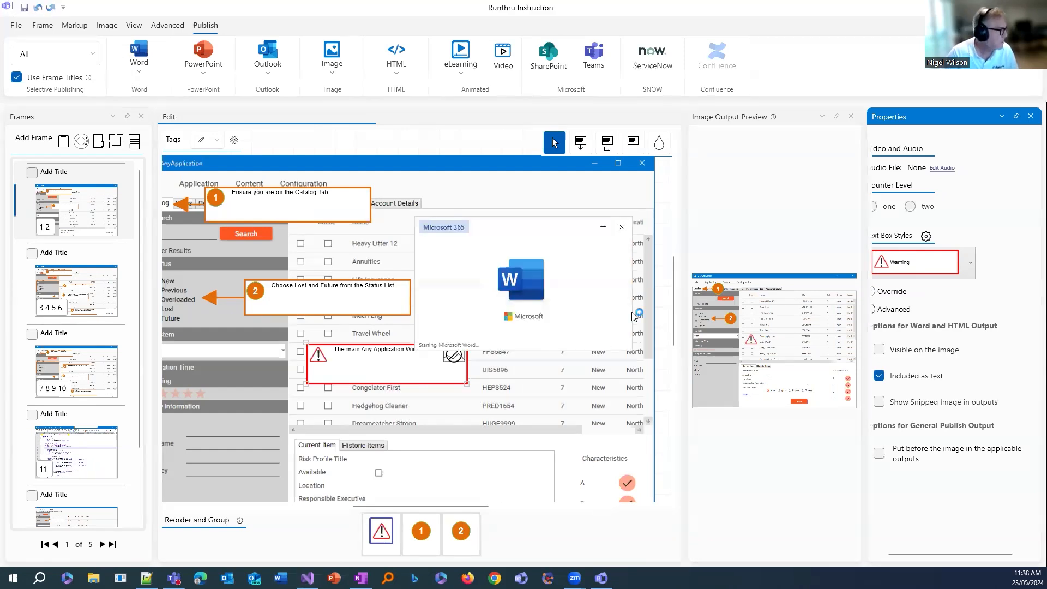
- Check the warning text beside the first step's screenshot, then close Document1 without saving
{"action": "scroll", "coordinate": [633, 365], "scroll_direction": "down", "scroll_amount": 15}
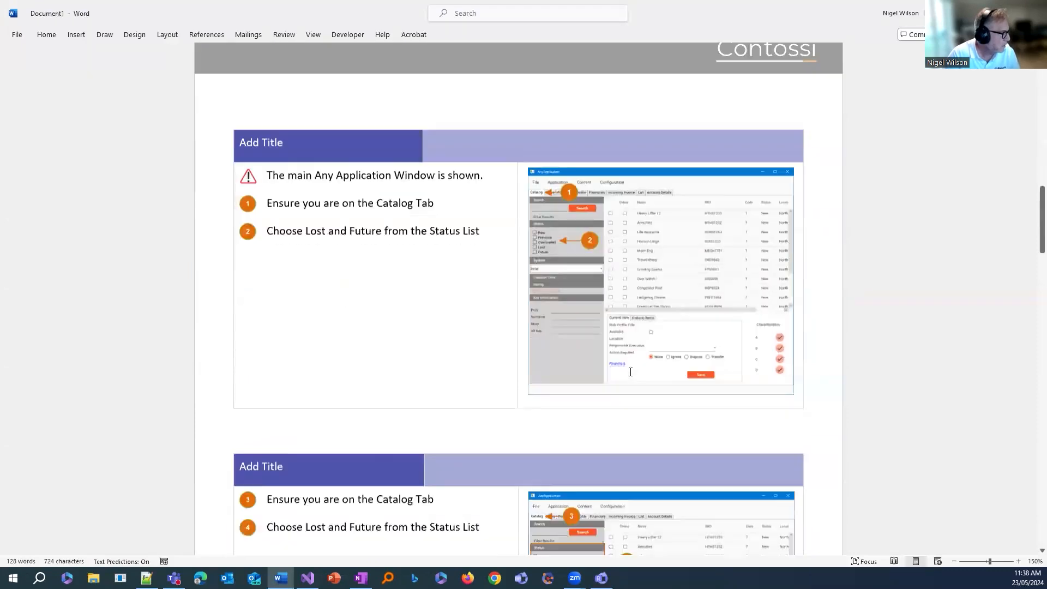
{"action": "scroll", "coordinate": [625, 370], "scroll_direction": "up", "scroll_amount": 4}
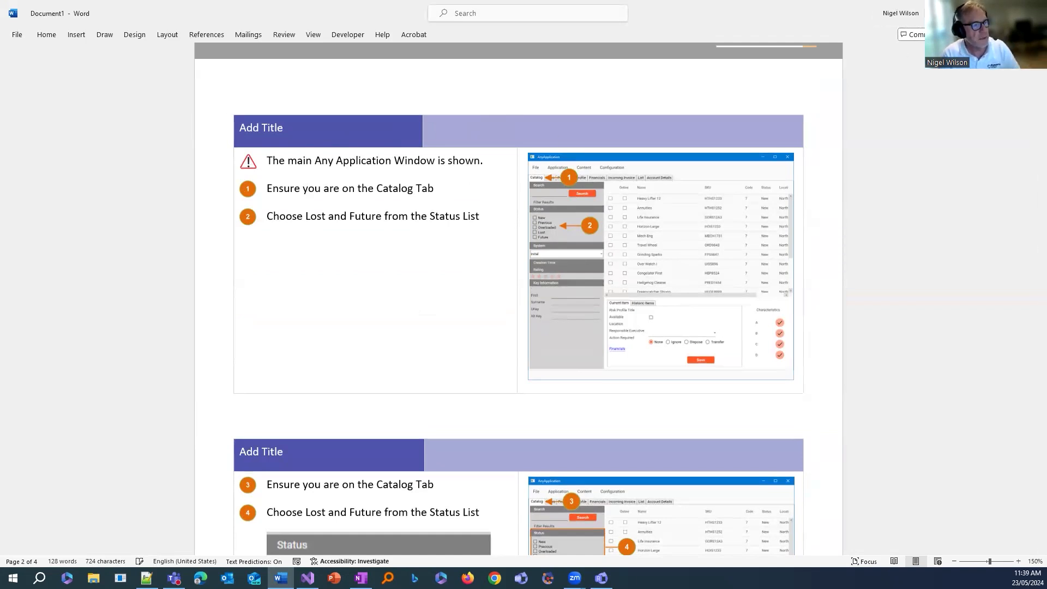
{"action": "key", "text": "ctrl+w"}
{"action": "left_click", "coordinate": [563, 415]}
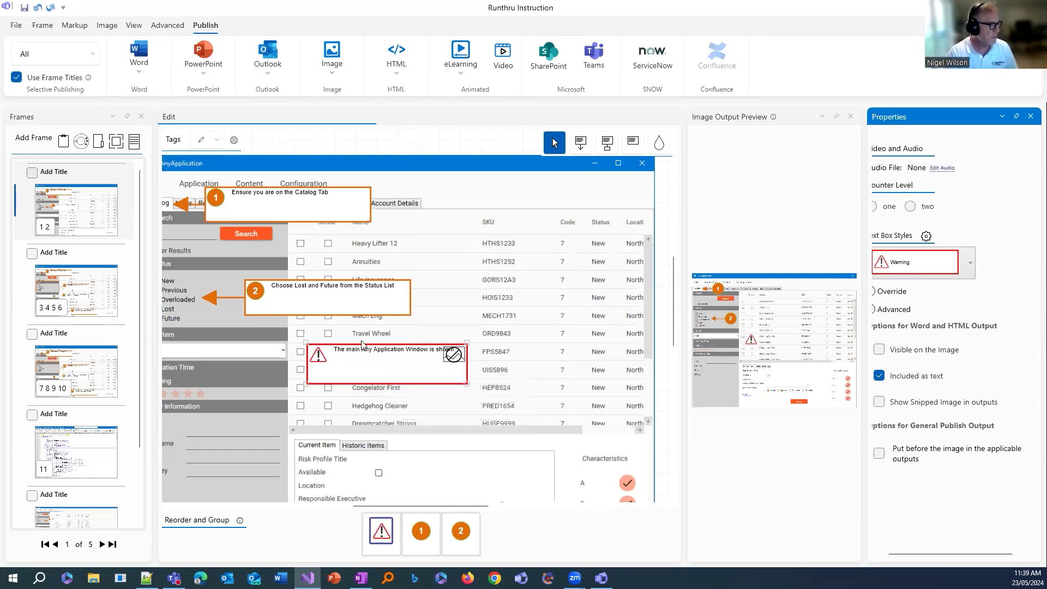
- Nudge the warning note slightly right and review callout 1's Override settings
{"action": "left_click_drag", "start_coordinate": [361, 361], "coordinate": [369, 365]}
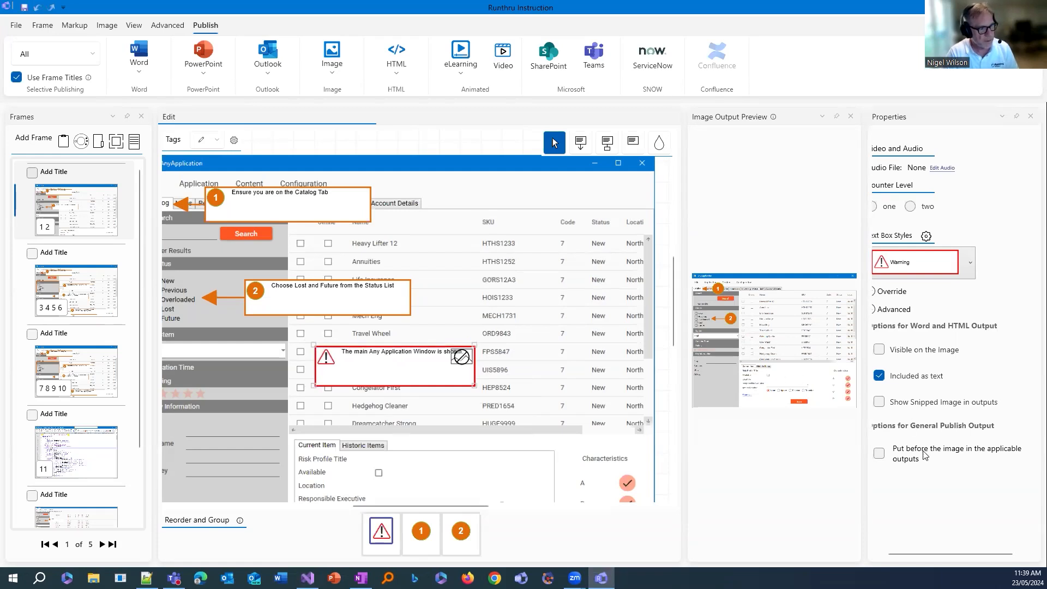
{"action": "left_click_drag", "start_coordinate": [908, 556], "coordinate": [880, 557]}
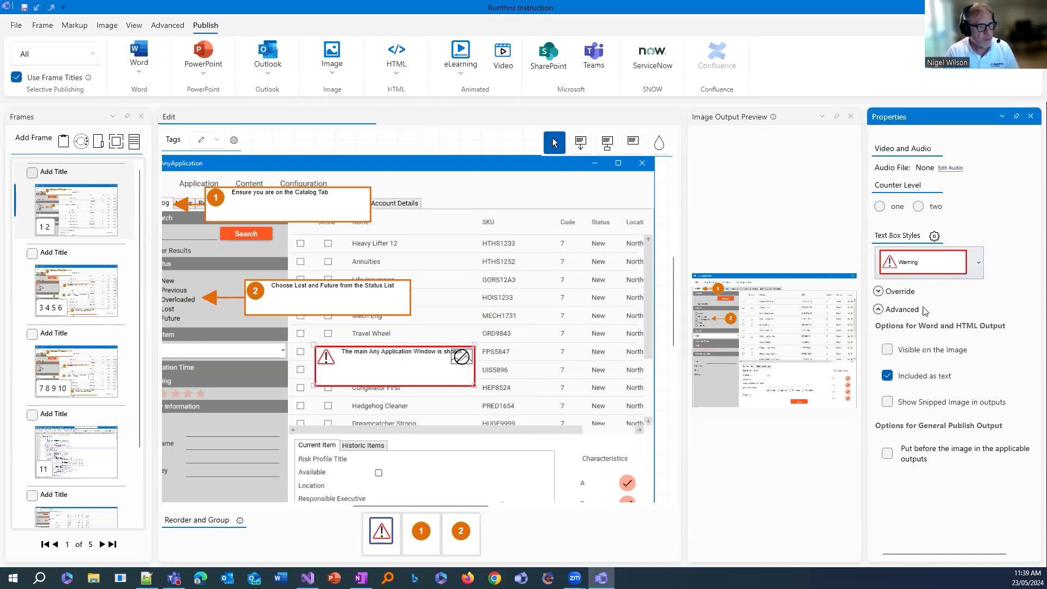
{"action": "left_click", "coordinate": [306, 217]}
{"action": "left_click", "coordinate": [878, 309]}
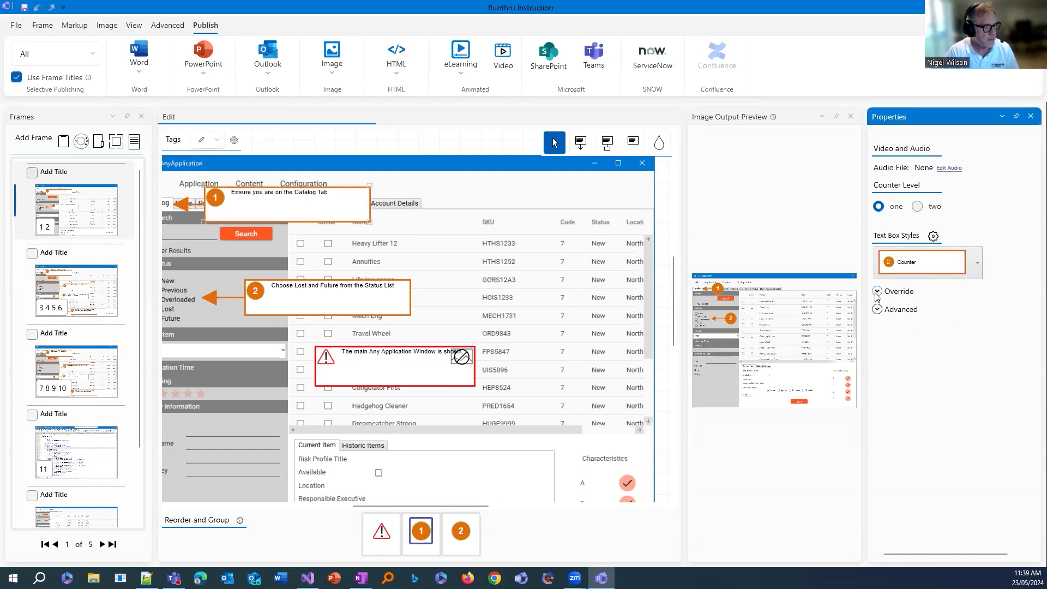
{"action": "left_click", "coordinate": [878, 291]}
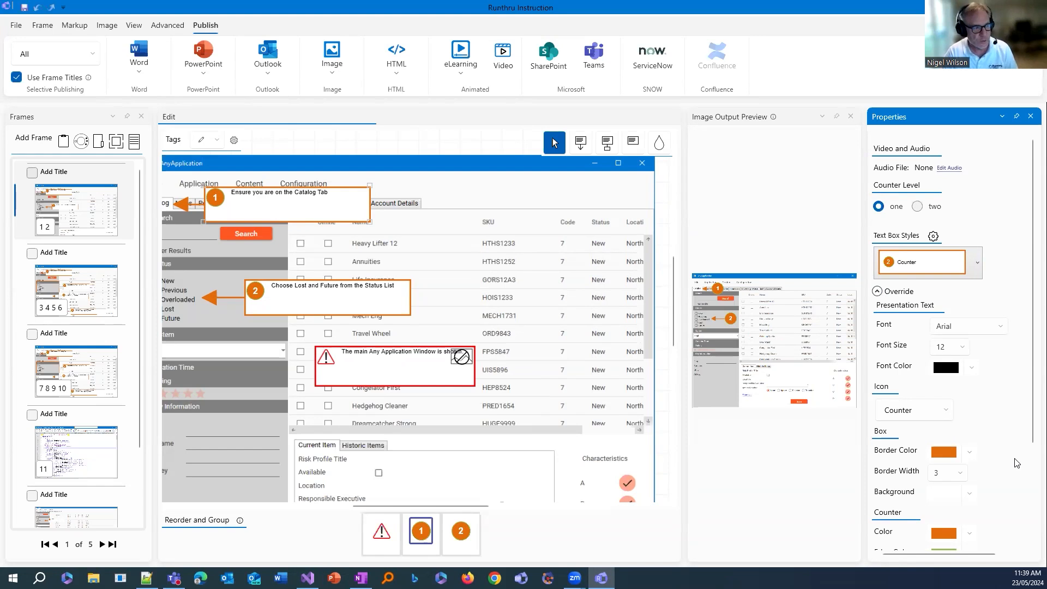
{"action": "left_click", "coordinate": [877, 292]}
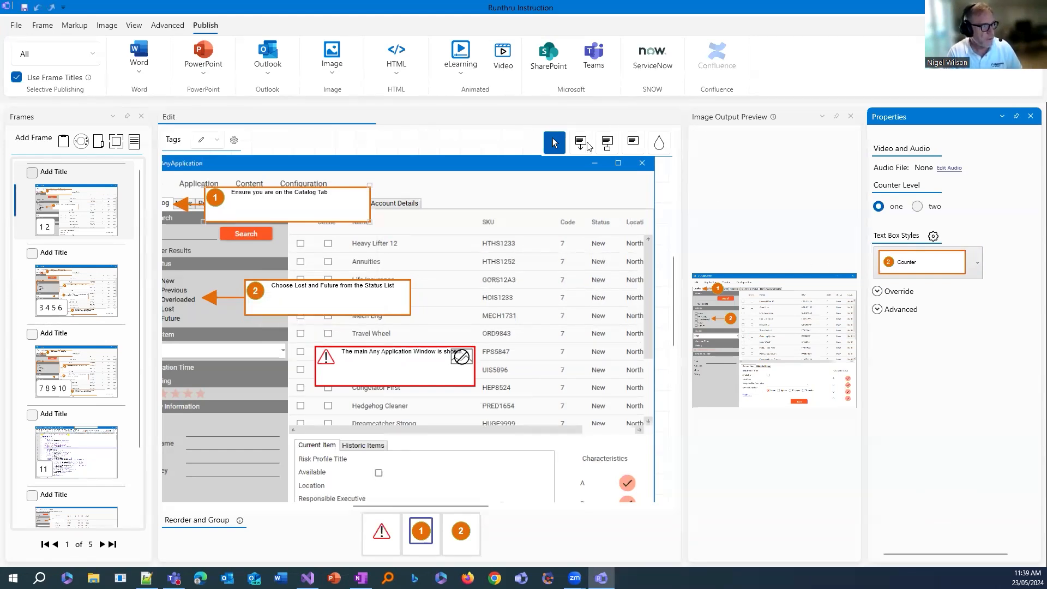
- Review callout 2's Override settings, then reselect the warning note
{"action": "mouse_move", "coordinate": [261, 293]}
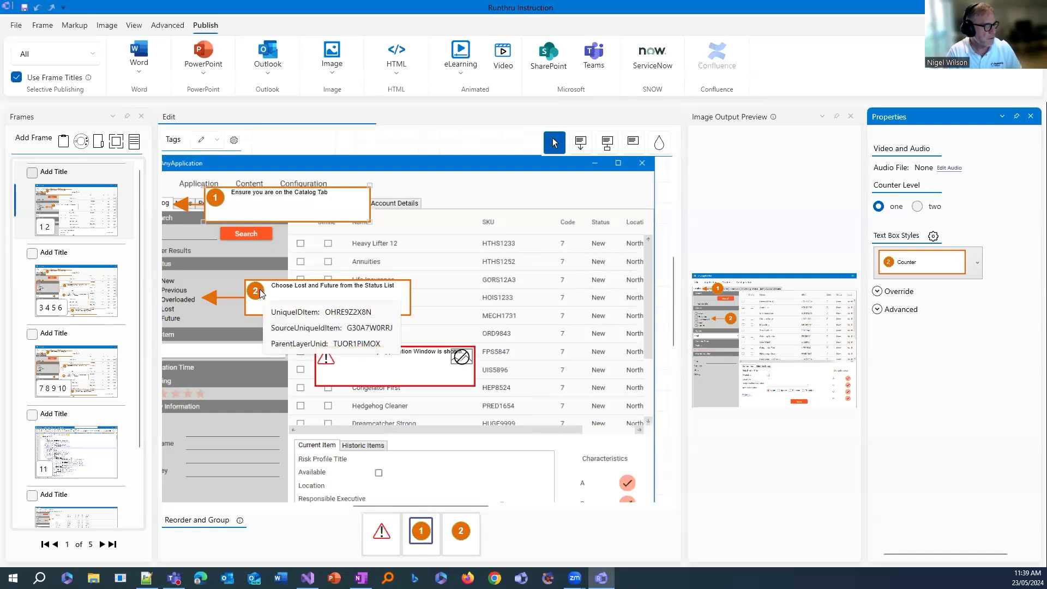
{"action": "left_click", "coordinate": [876, 291]}
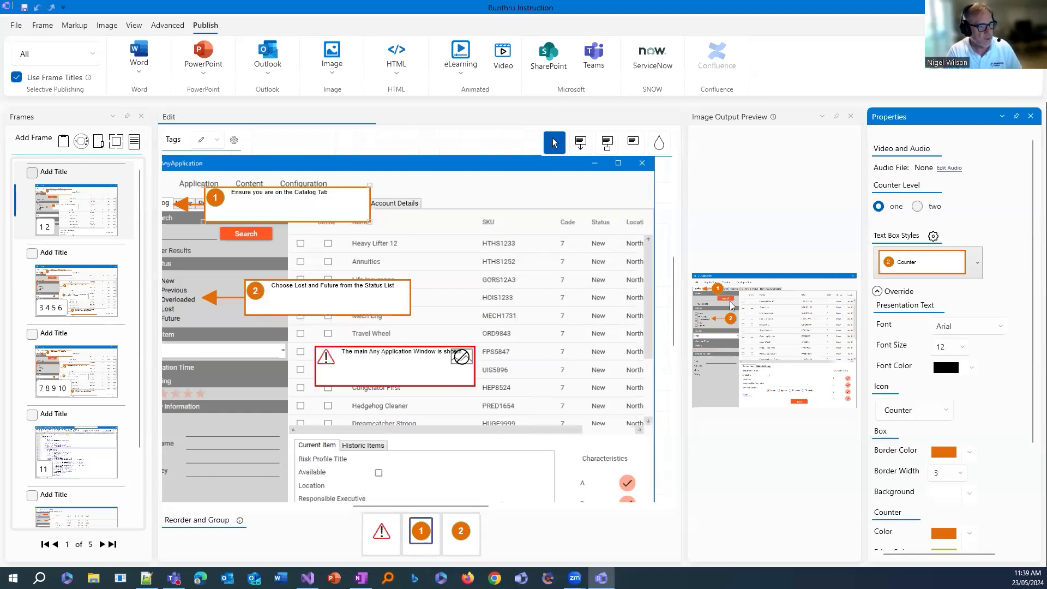
{"action": "left_click", "coordinate": [262, 294]}
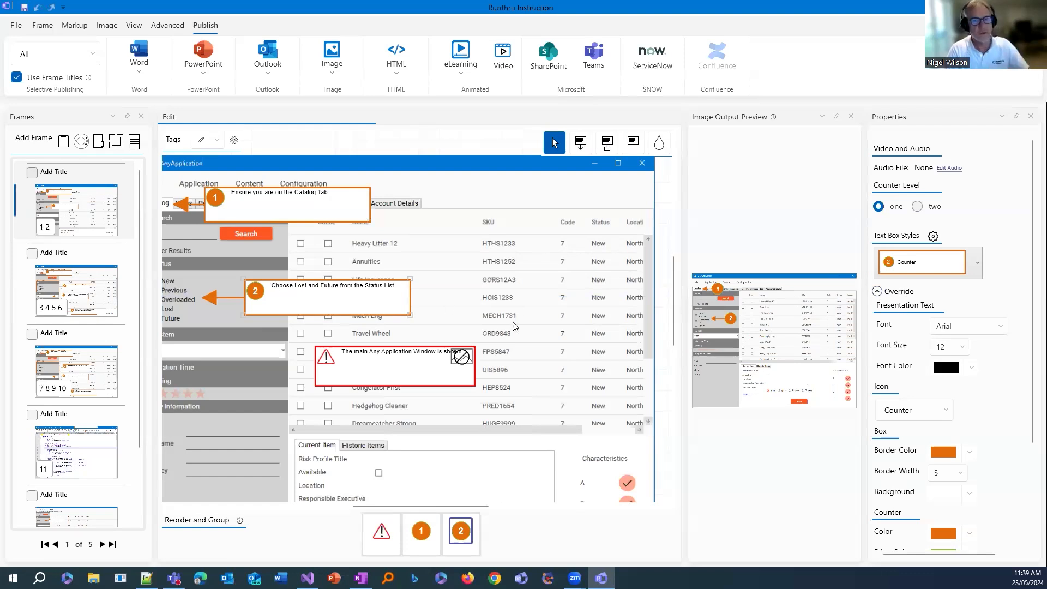
{"action": "left_click", "coordinate": [877, 293]}
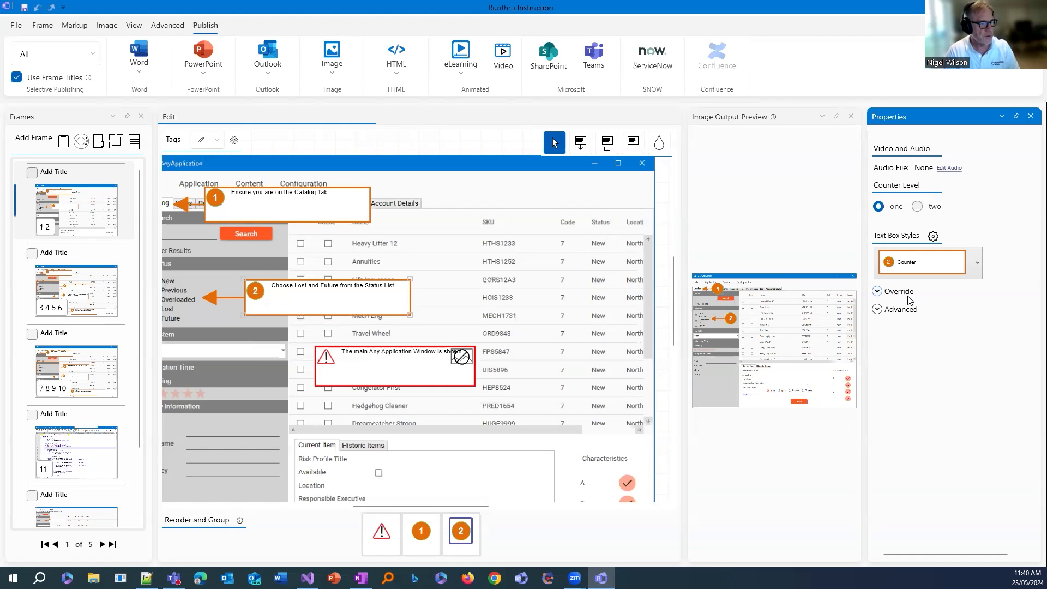
{"action": "left_click", "coordinate": [438, 363]}
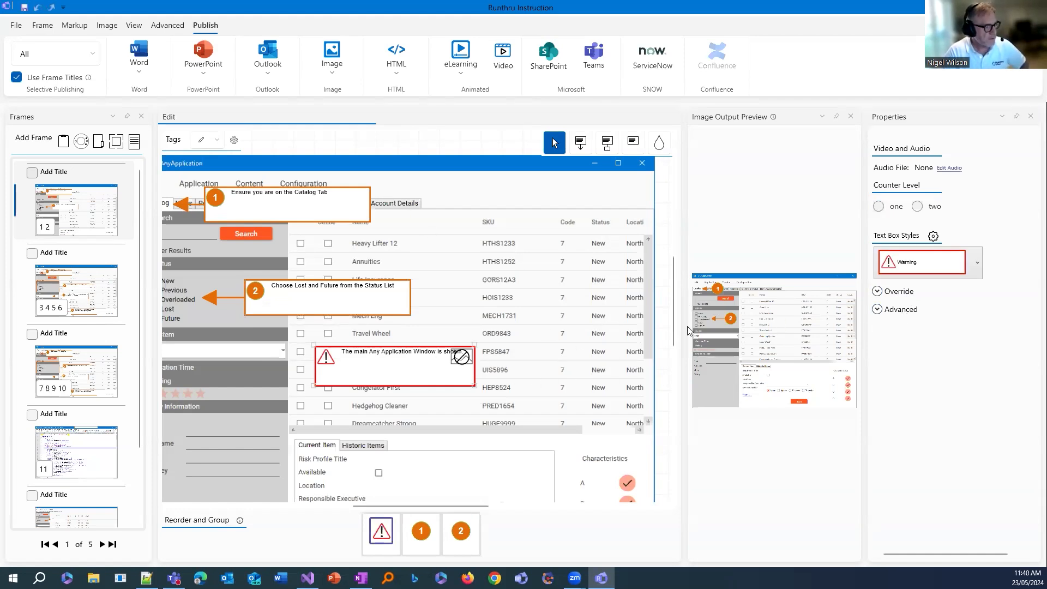
- Turn on Visible on the Image for the warning callout under Advanced, then deselect it
{"action": "left_click", "coordinate": [878, 311]}
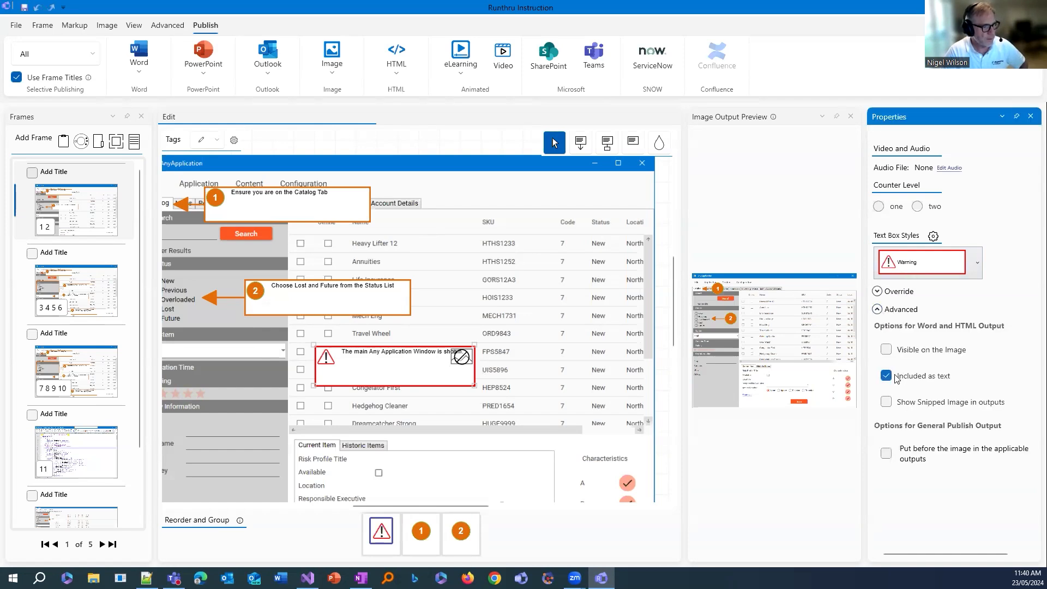
{"action": "left_click", "coordinate": [887, 351]}
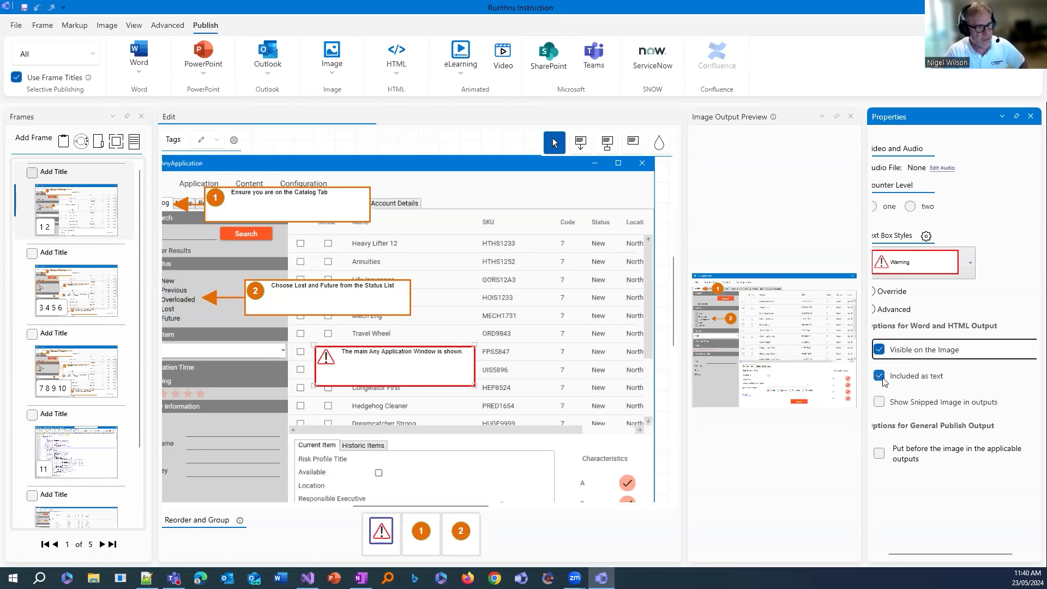
{"action": "left_click", "coordinate": [576, 277]}
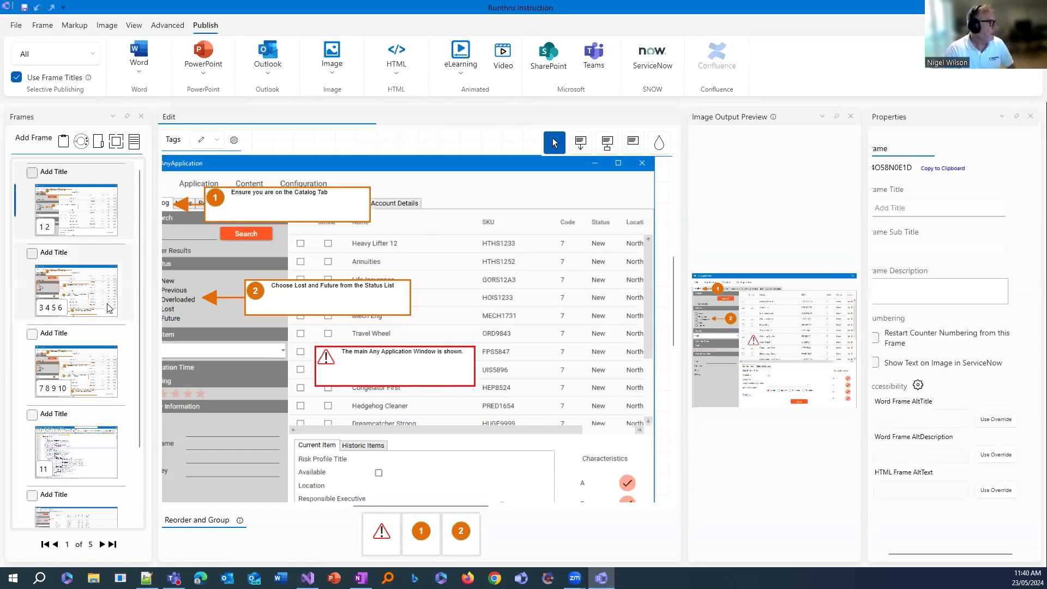
- After glancing at frame 3, move frame 1's callout 2 a few pixels left
{"action": "left_click", "coordinate": [109, 218]}
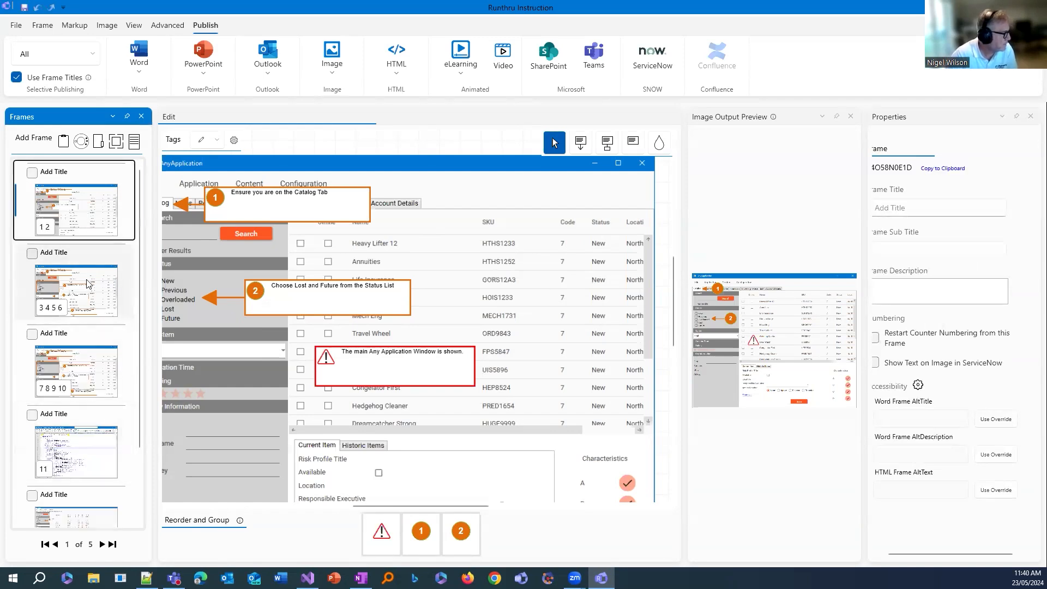
{"action": "left_click", "coordinate": [99, 344]}
{"action": "left_click", "coordinate": [82, 226]}
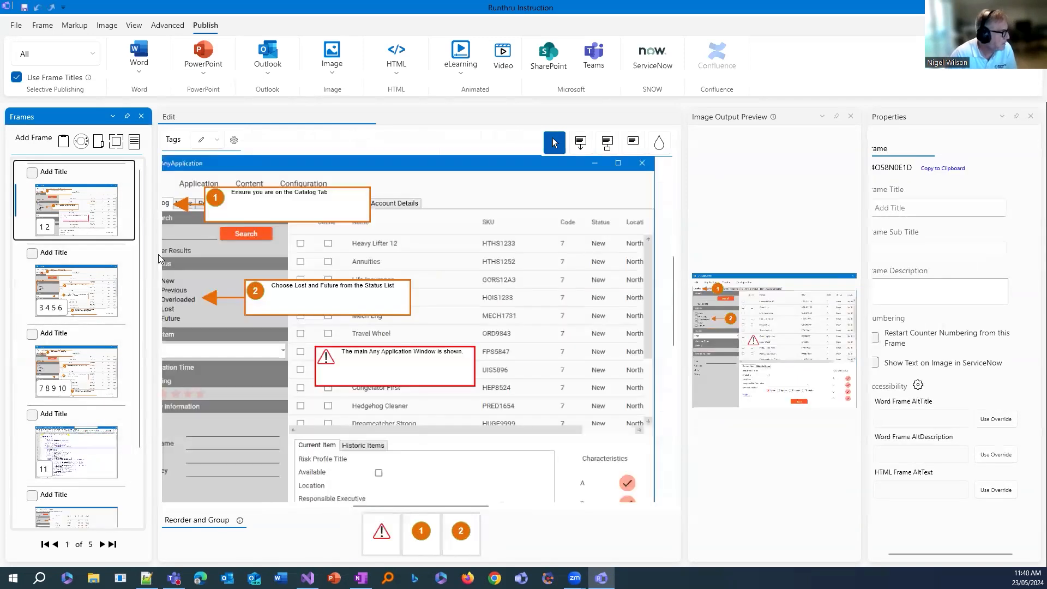
{"action": "left_click_drag", "start_coordinate": [410, 506], "coordinate": [395, 504]}
{"action": "scroll", "coordinate": [478, 289], "scroll_direction": "up", "scroll_amount": 1}
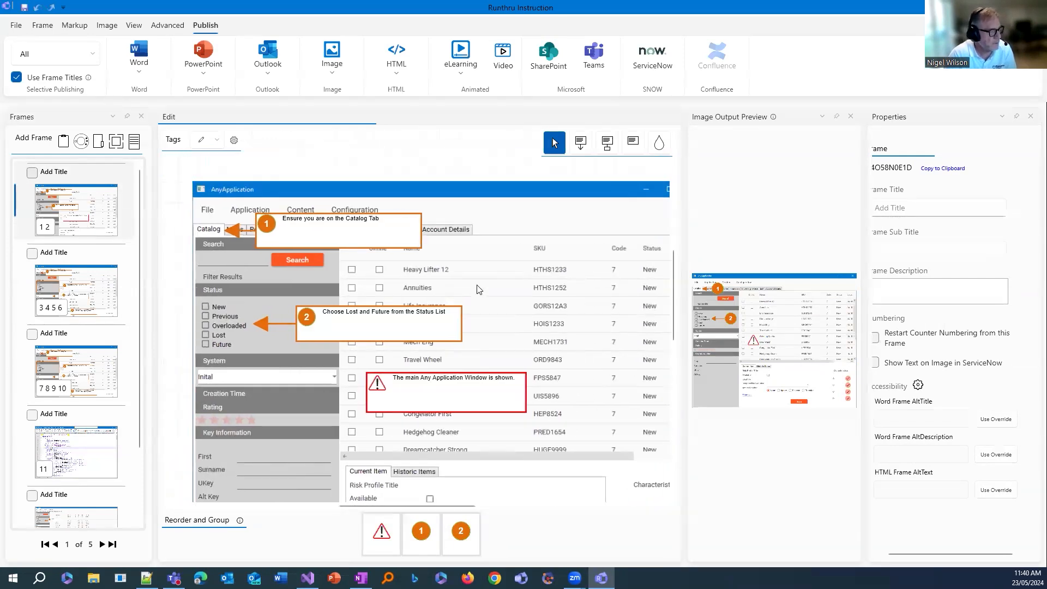
{"action": "mouse_move", "coordinate": [263, 224]}
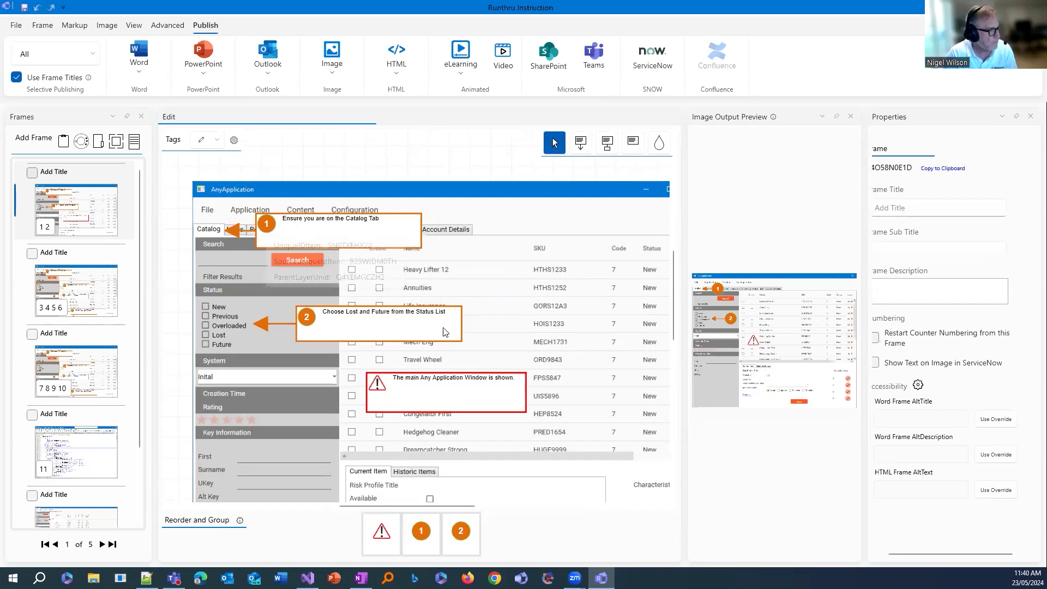
{"action": "mouse_move", "coordinate": [407, 331]}
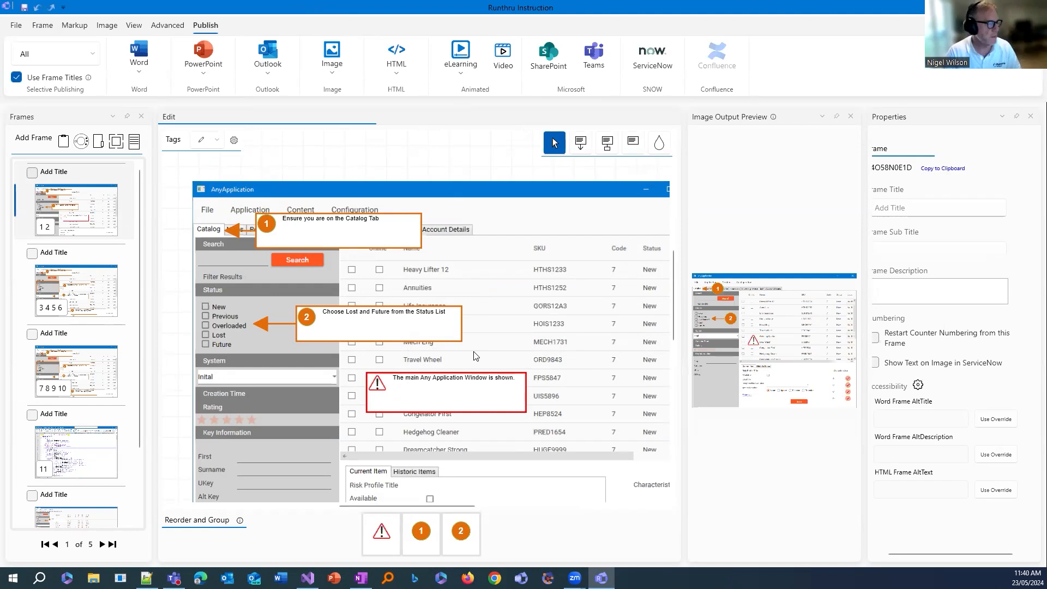
{"action": "left_click_drag", "start_coordinate": [414, 330], "coordinate": [410, 331]}
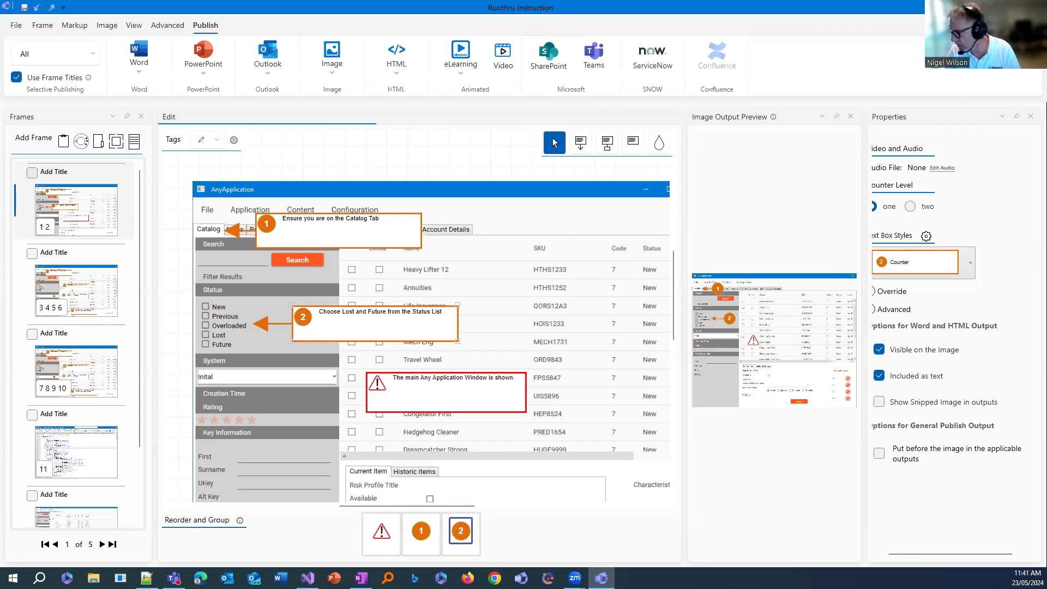
- Switch from Runthru to the AnyApplication window with Alt+Tab
{"action": "key", "text": "alt+Tab"}
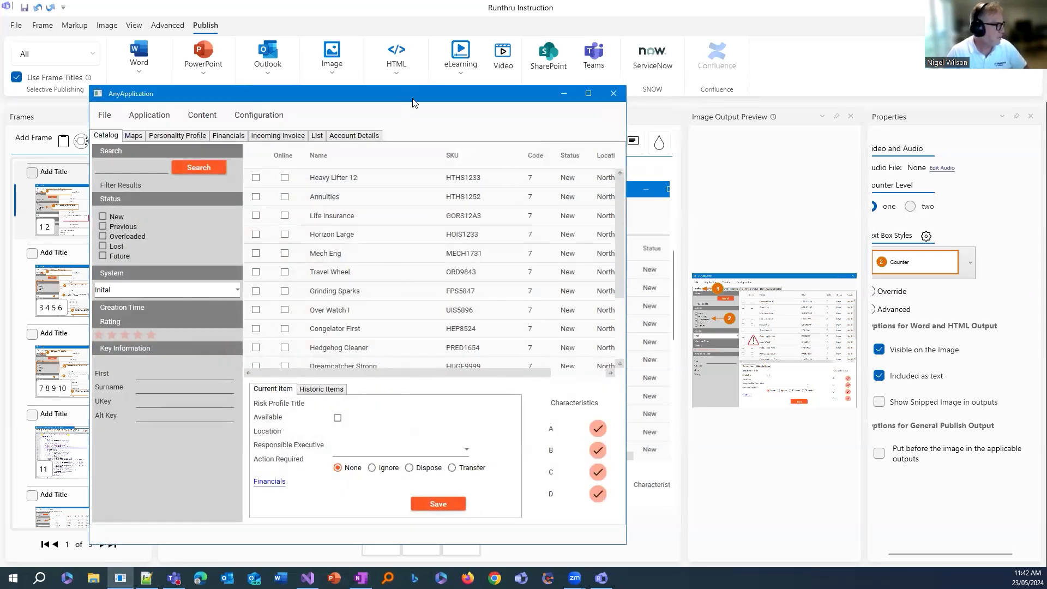
- Tick the Lost and Future status checkboxes, moving the AnyApplication window aside and back
{"action": "left_click_drag", "start_coordinate": [413, 104], "coordinate": [670, 83]}
{"action": "left_click", "coordinate": [360, 225]}
{"action": "left_click", "coordinate": [360, 234]}
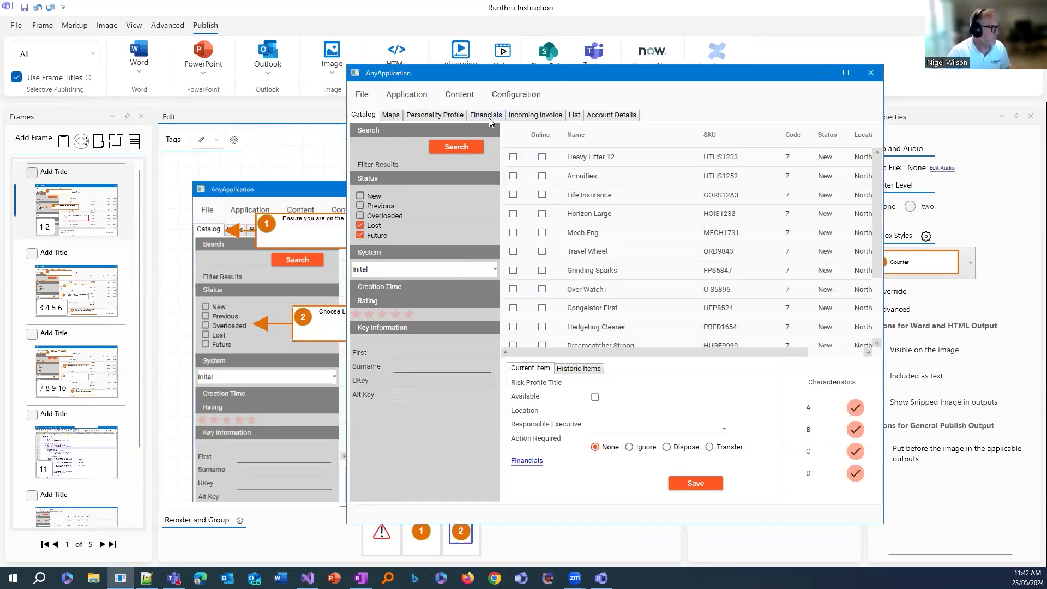
{"action": "left_click_drag", "start_coordinate": [493, 74], "coordinate": [715, 54]}
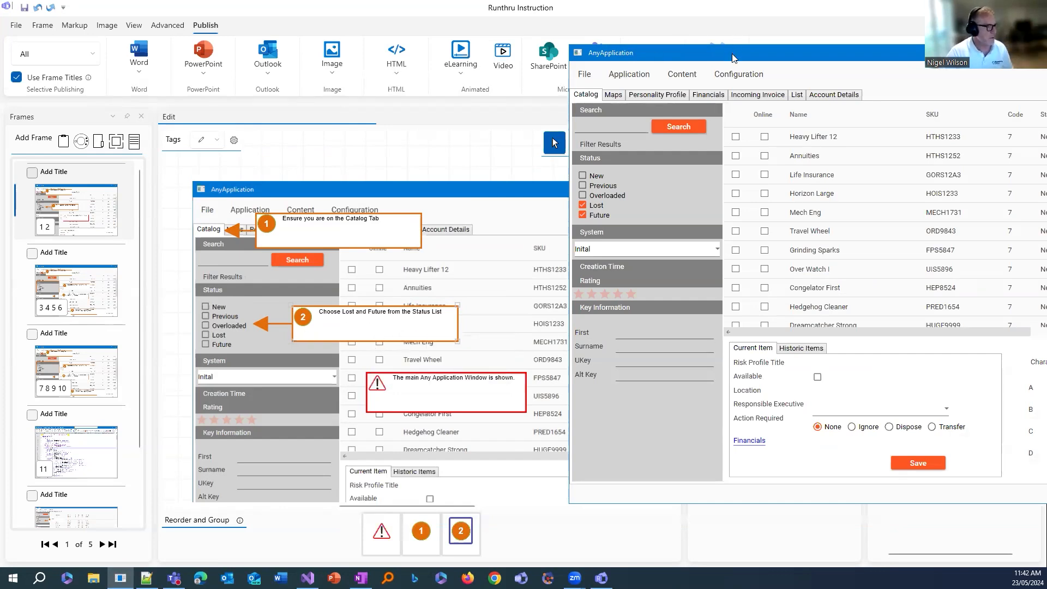
{"action": "left_click_drag", "start_coordinate": [731, 58], "coordinate": [642, 87]}
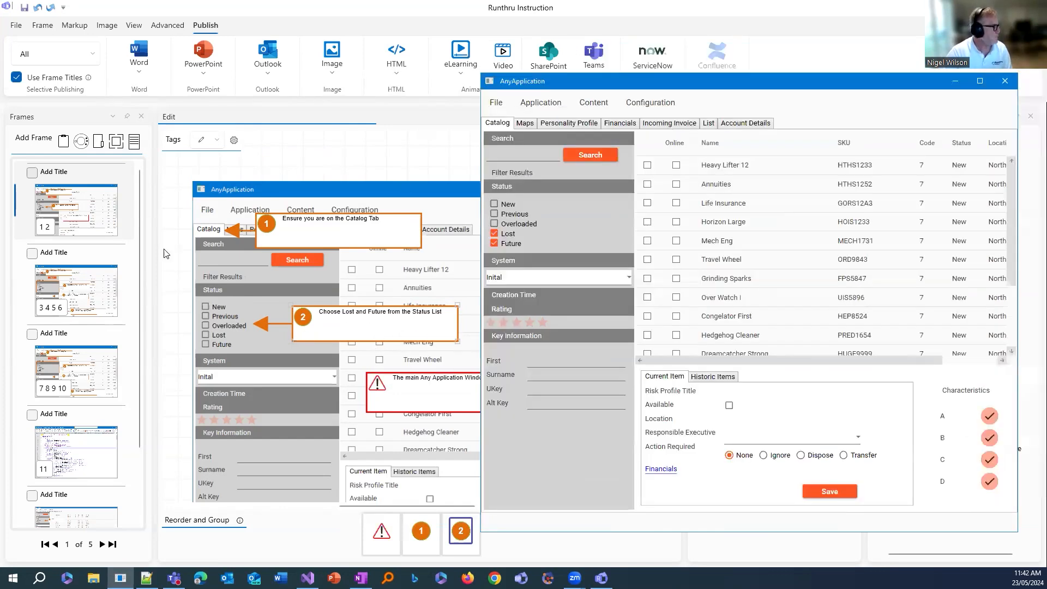
- Recapture frame 1 in Replacement Mode showing Lost and Future ticked, then realign callout 2
{"action": "left_click", "coordinate": [82, 143]}
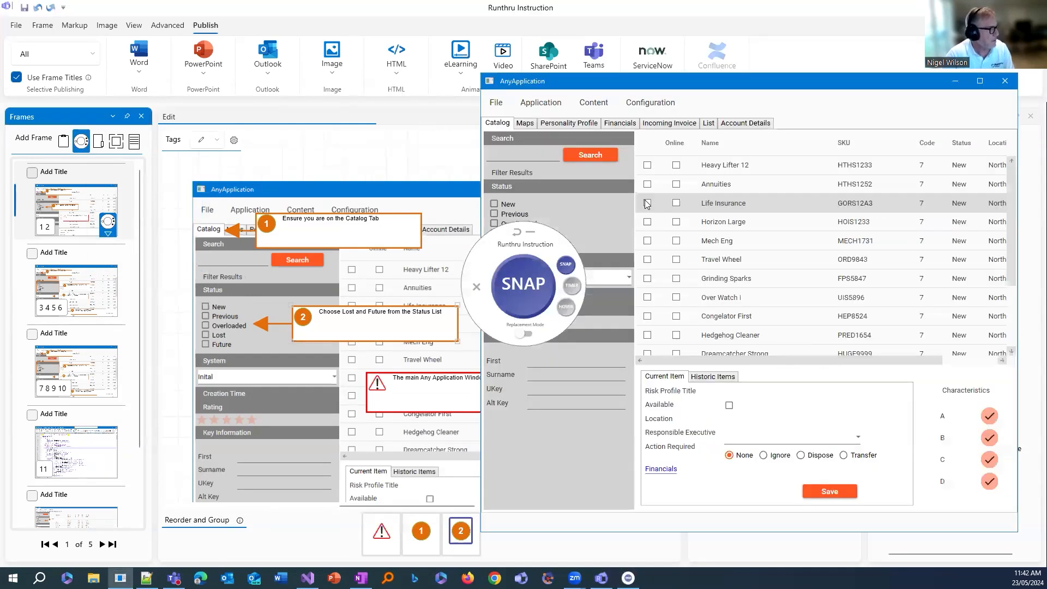
{"action": "left_click_drag", "start_coordinate": [518, 242], "coordinate": [760, 186]}
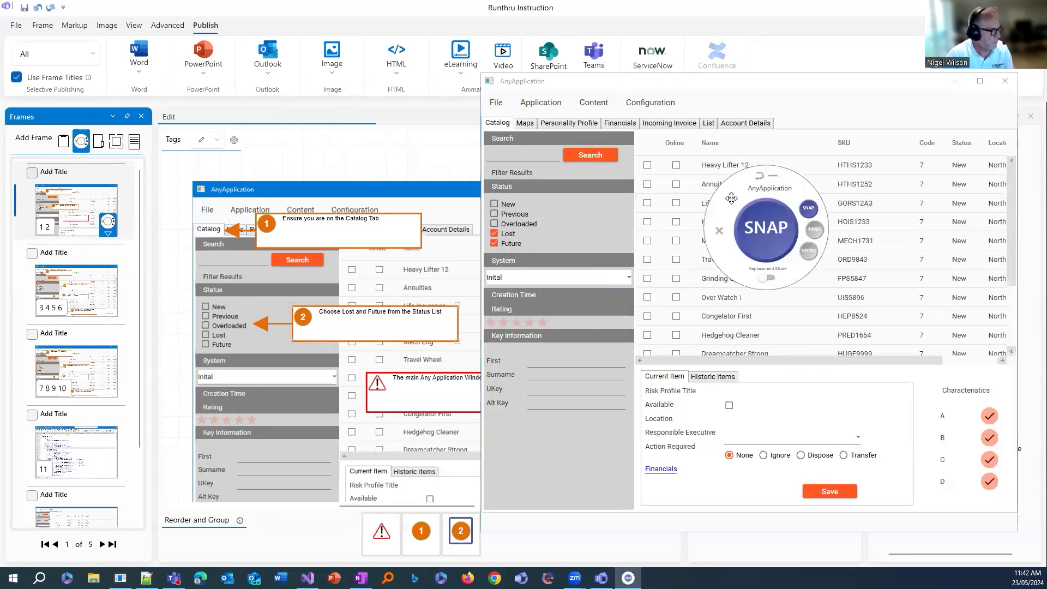
{"action": "left_click", "coordinate": [770, 279]}
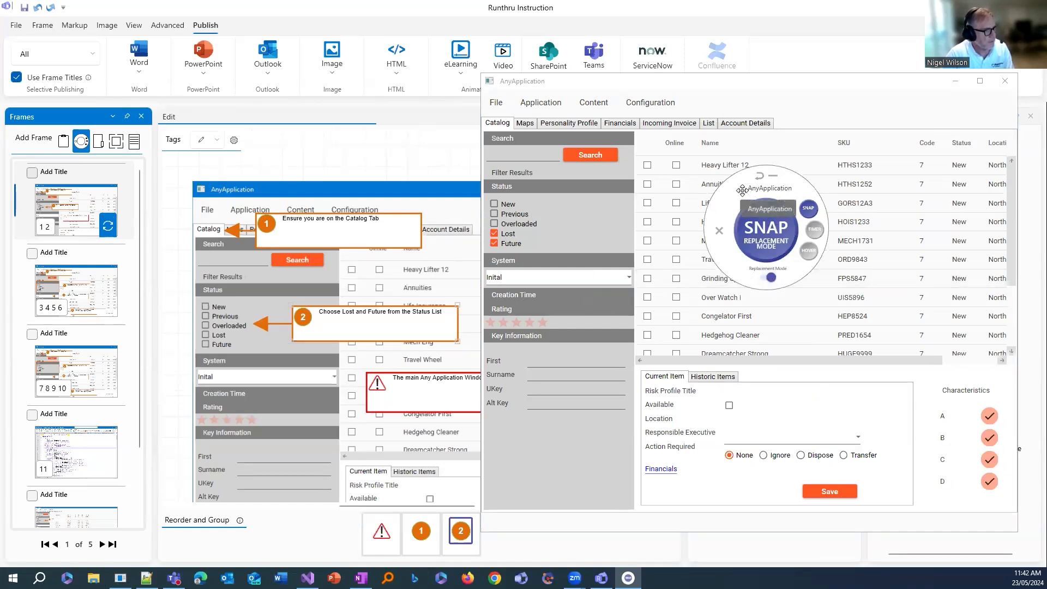
{"action": "left_click_drag", "start_coordinate": [742, 191], "coordinate": [755, 219]}
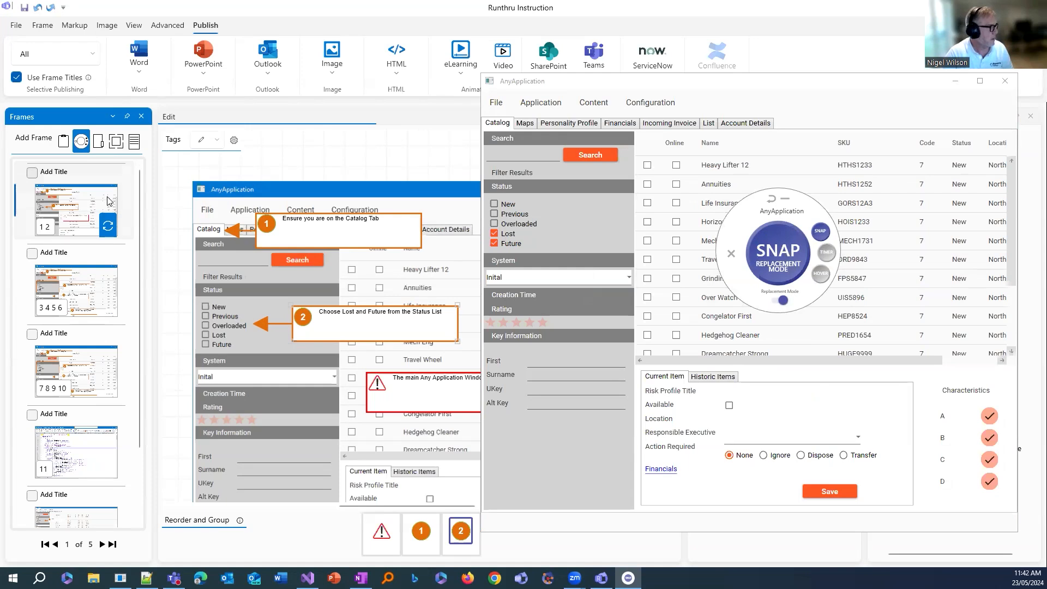
{"action": "left_click", "coordinate": [782, 253]}
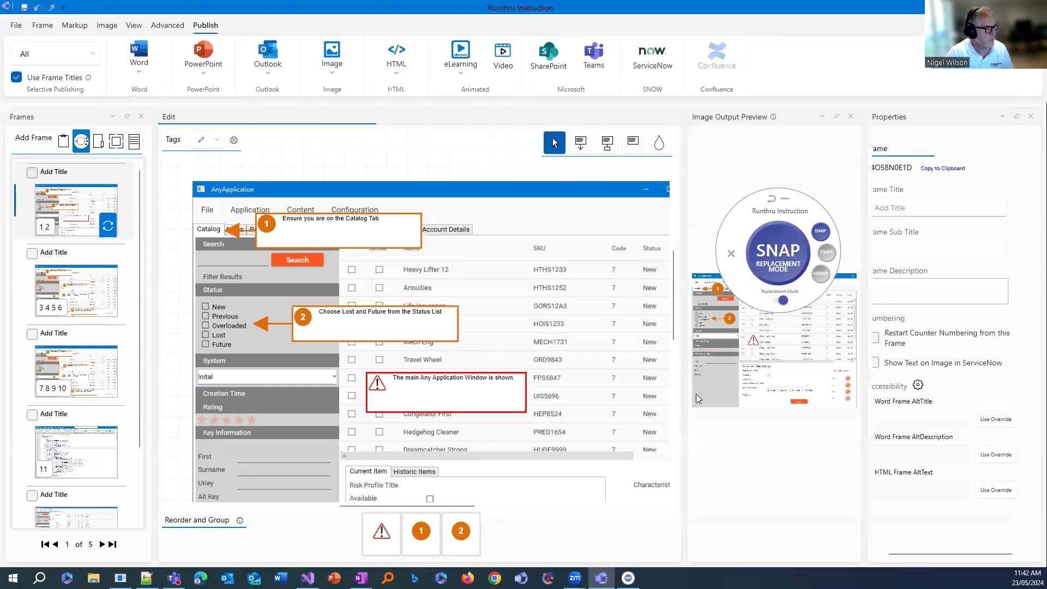
{"action": "left_click", "coordinate": [147, 578]}
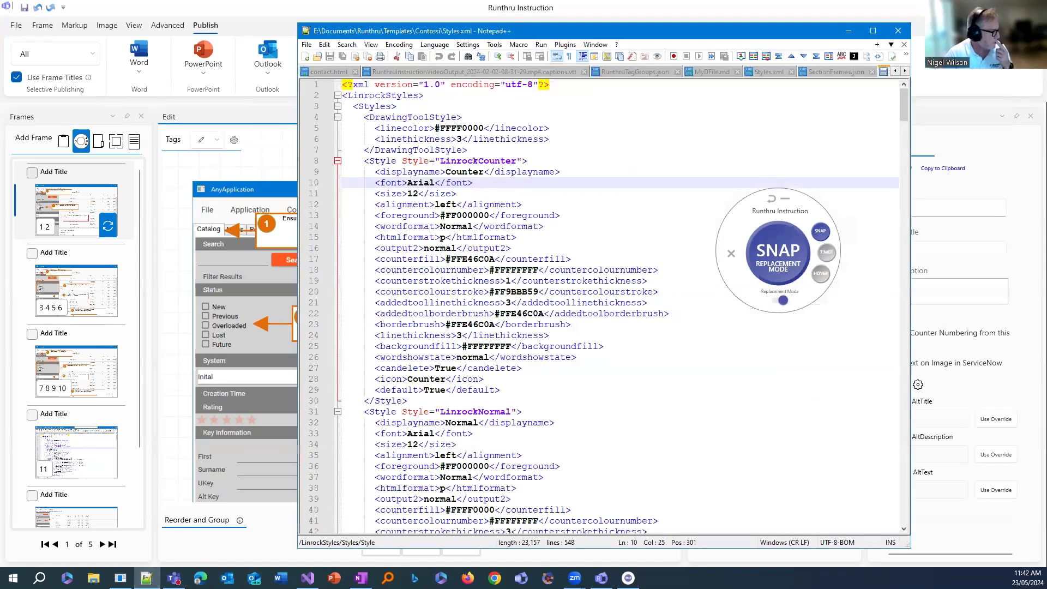
{"action": "left_click", "coordinate": [120, 579]}
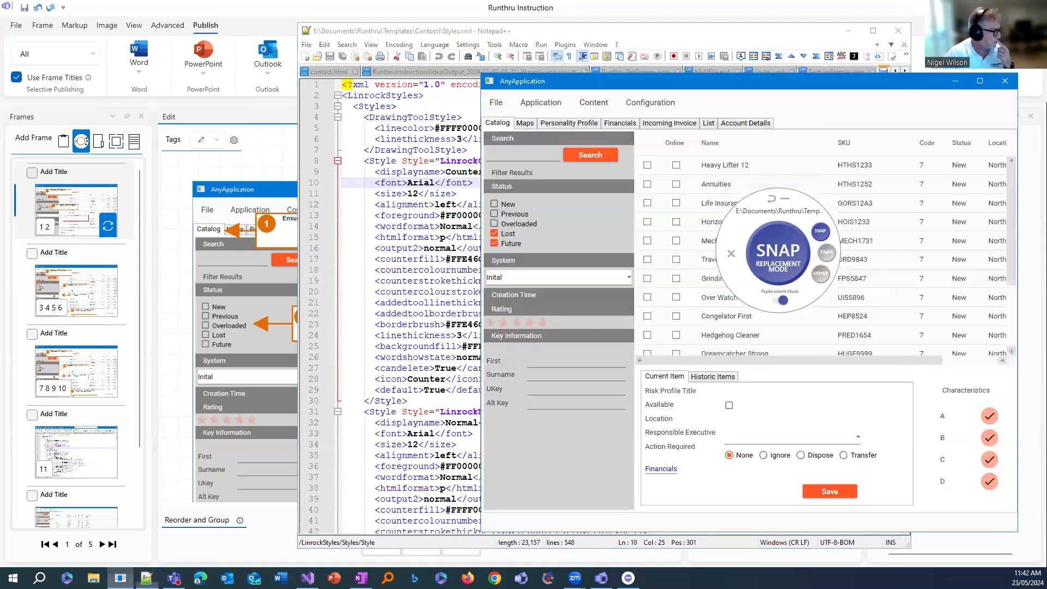
{"action": "left_click", "coordinate": [778, 251]}
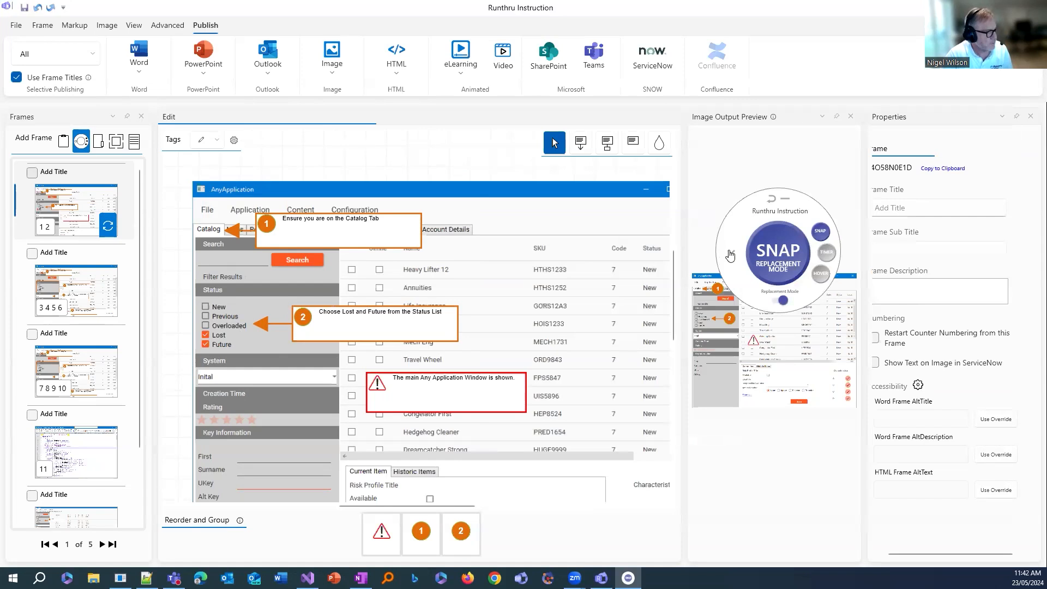
{"action": "left_click_drag", "start_coordinate": [232, 290], "coordinate": [565, 356]}
{"action": "left_click_drag", "start_coordinate": [393, 328], "coordinate": [405, 330]}
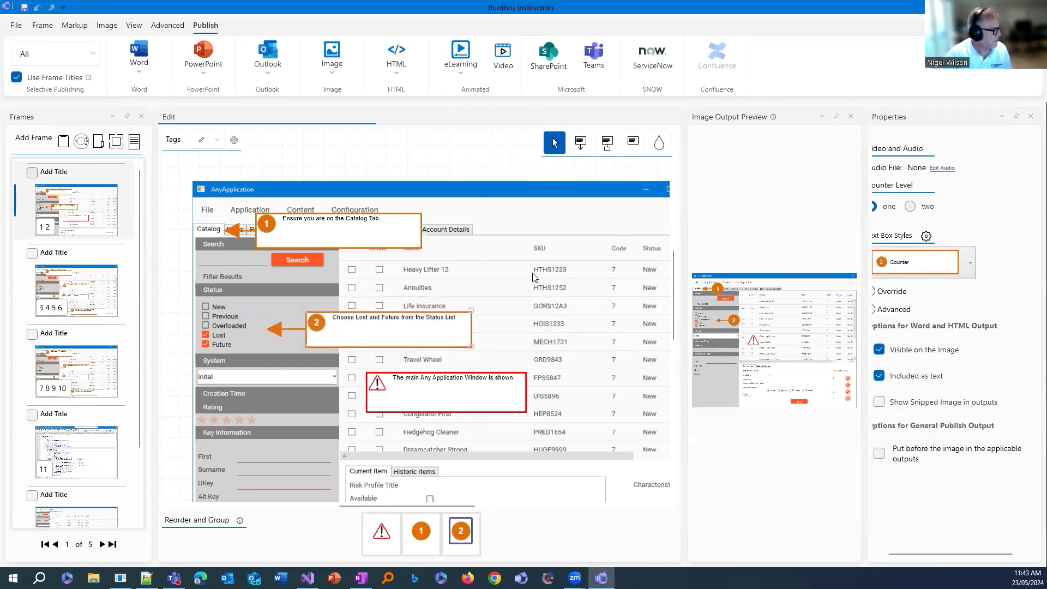
- Drag callout 2 right so its arrow targets the ticked Lost and Future boxes
{"action": "left_click", "coordinate": [573, 343]}
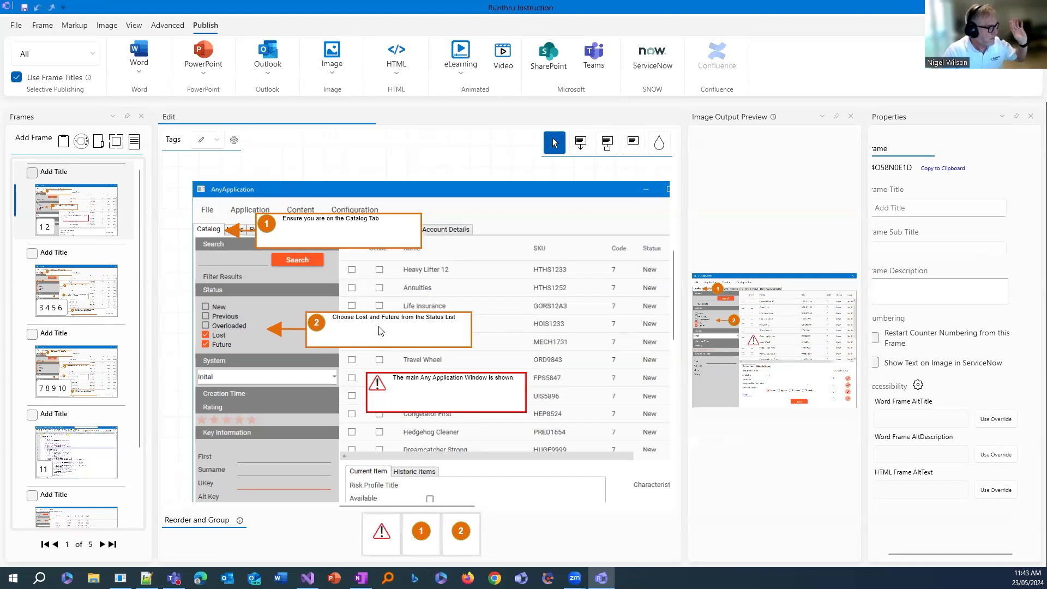
{"action": "left_click_drag", "start_coordinate": [399, 333], "coordinate": [452, 330]}
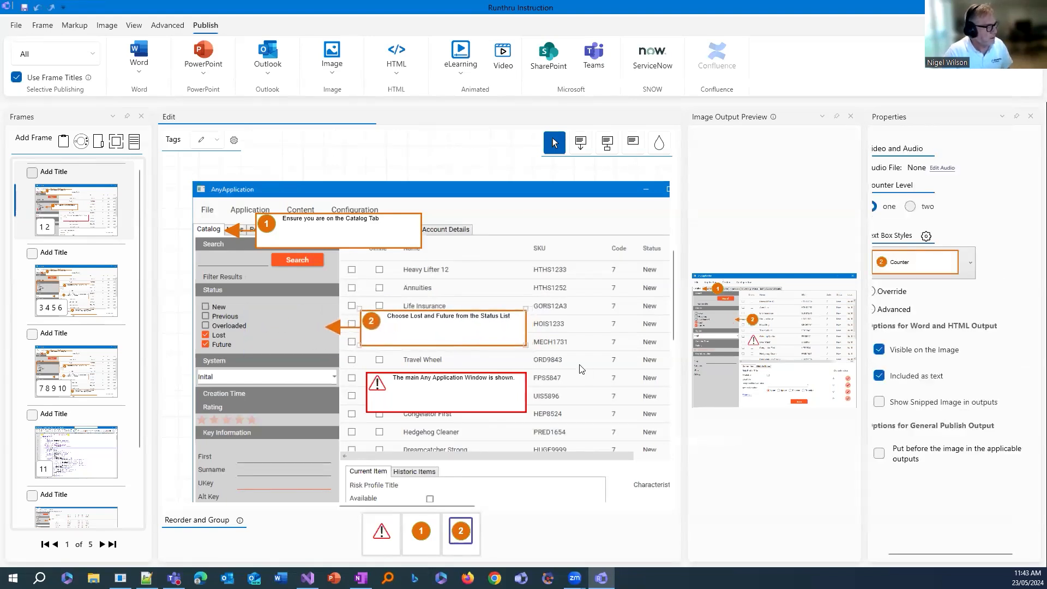
{"action": "left_click", "coordinate": [582, 366]}
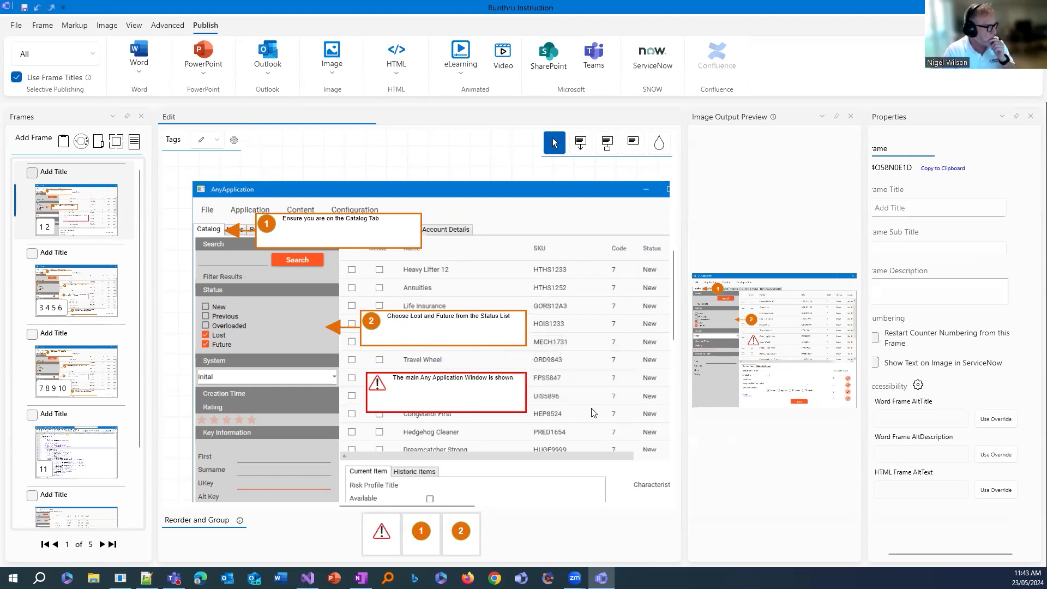
{"action": "scroll", "coordinate": [593, 413], "scroll_direction": "down", "scroll_amount": 3}
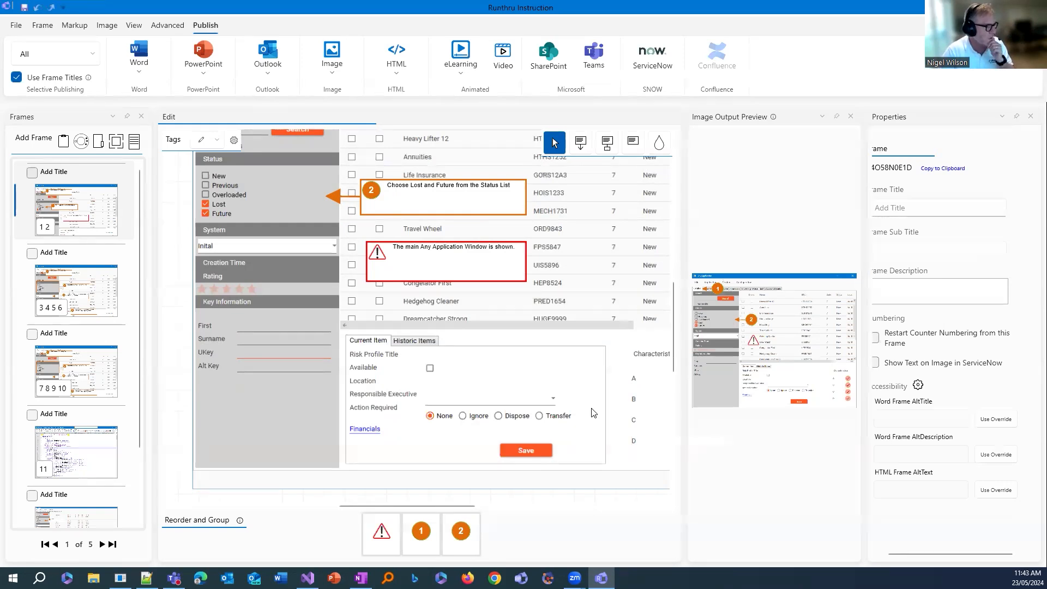
- Pick a first executive from AnyApplication's Responsible Executive list, then return to the editor
{"action": "left_click", "coordinate": [120, 578]}
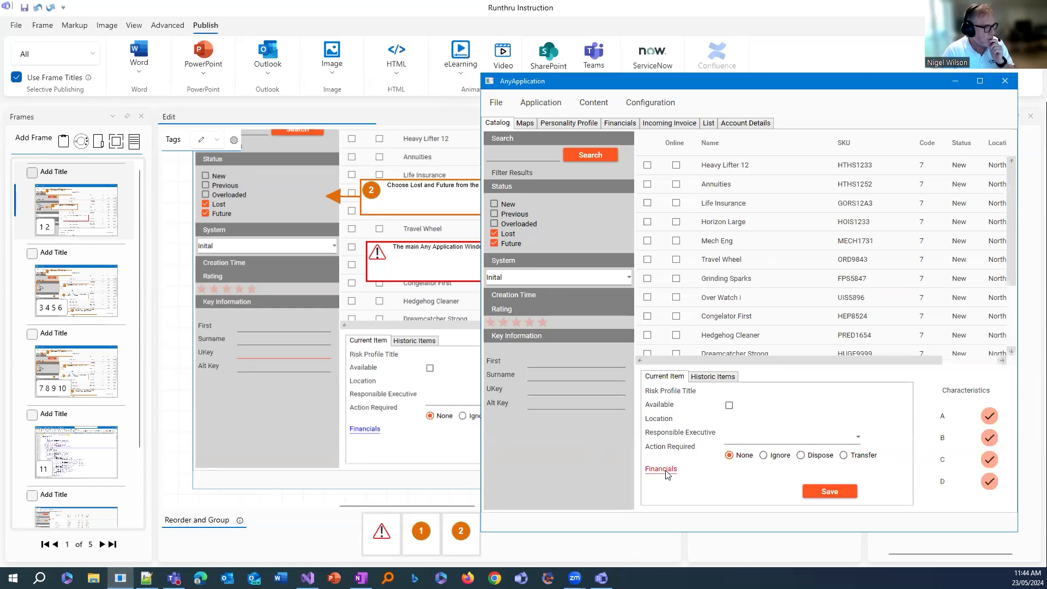
{"action": "left_click", "coordinate": [578, 279]}
{"action": "left_click", "coordinate": [580, 280]}
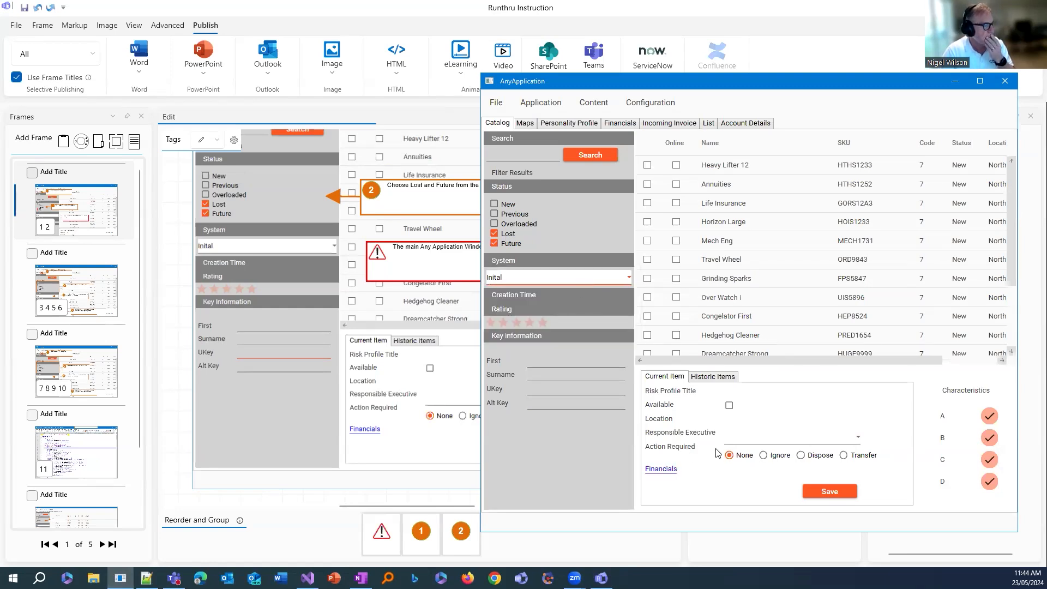
{"action": "left_click", "coordinate": [735, 439]}
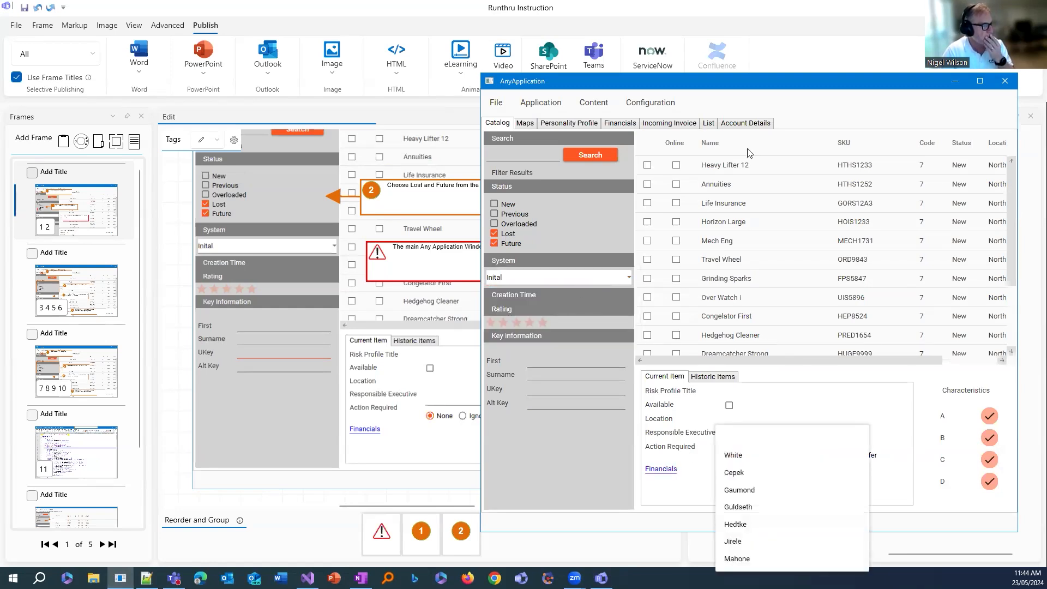
{"action": "left_click", "coordinate": [748, 80]}
{"action": "left_click_drag", "start_coordinate": [747, 81], "coordinate": [744, 138]}
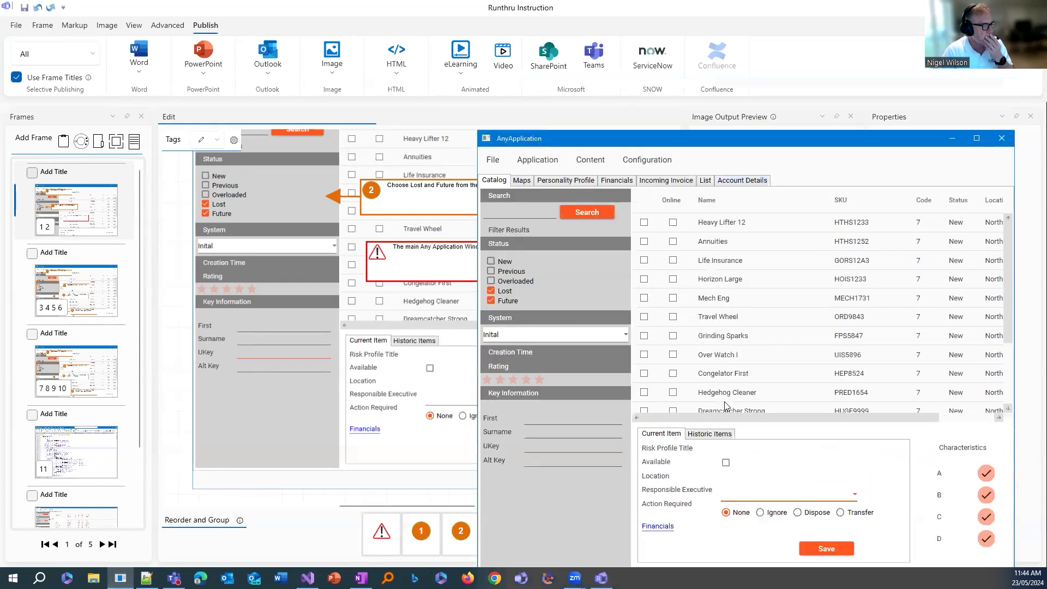
{"action": "left_click", "coordinate": [780, 495]}
{"action": "left_click", "coordinate": [815, 139]}
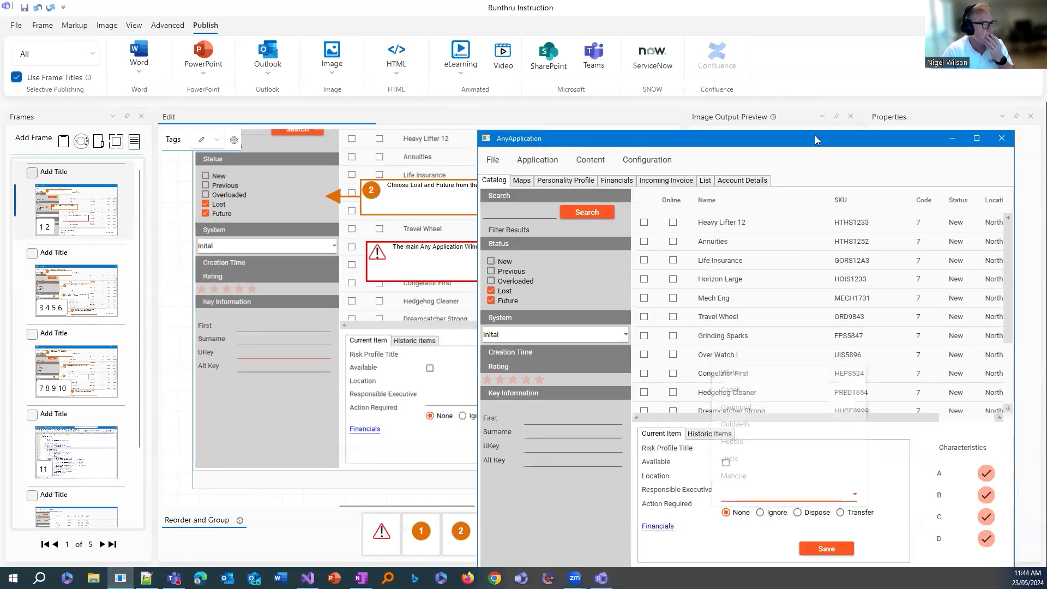
{"action": "left_click_drag", "start_coordinate": [775, 138], "coordinate": [649, 80]}
{"action": "left_click", "coordinate": [629, 438]}
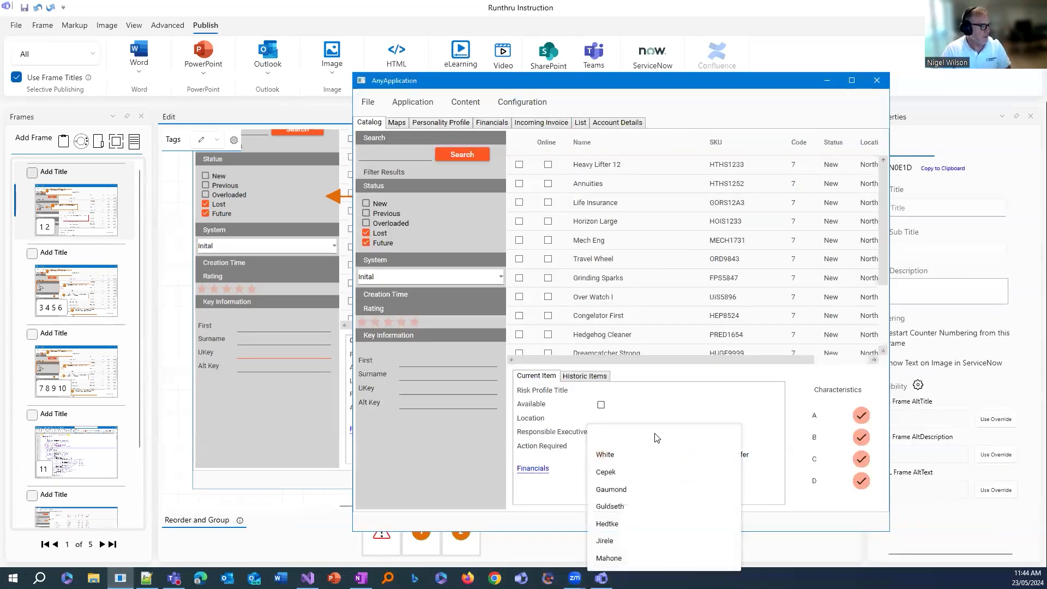
{"action": "left_click", "coordinate": [661, 487]}
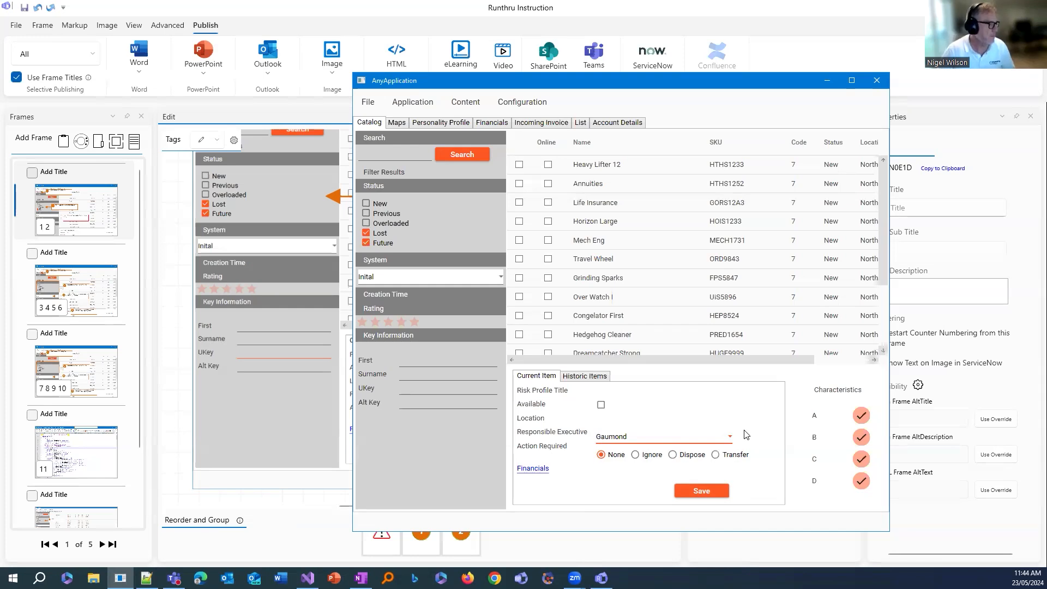
{"action": "left_click", "coordinate": [275, 496]}
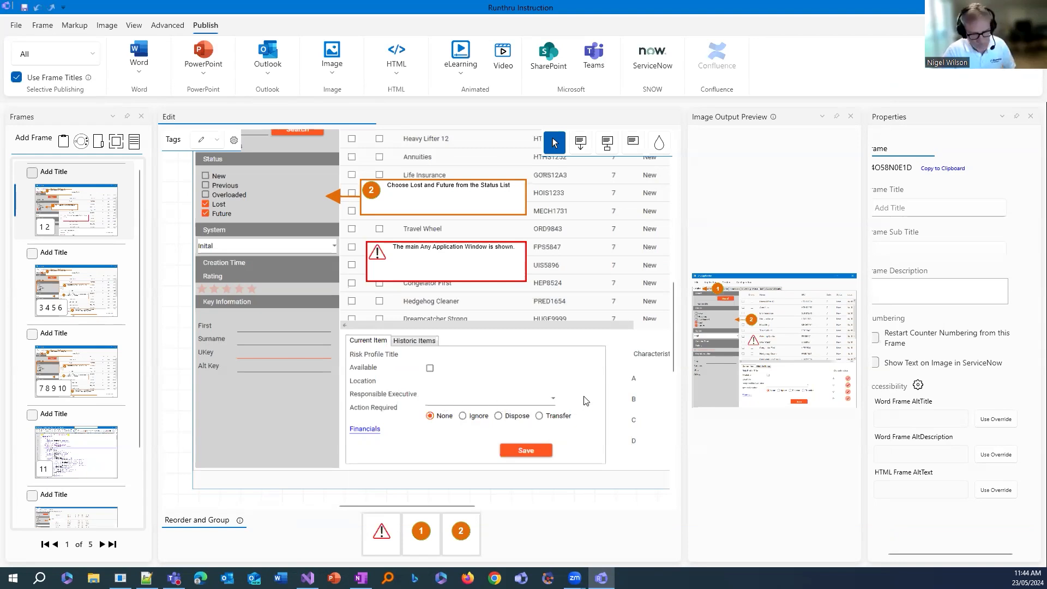
- Change the Responsible Executive to the intended executive and bring Runthru Instruction back in front
{"action": "key", "text": "alt+Tab"}
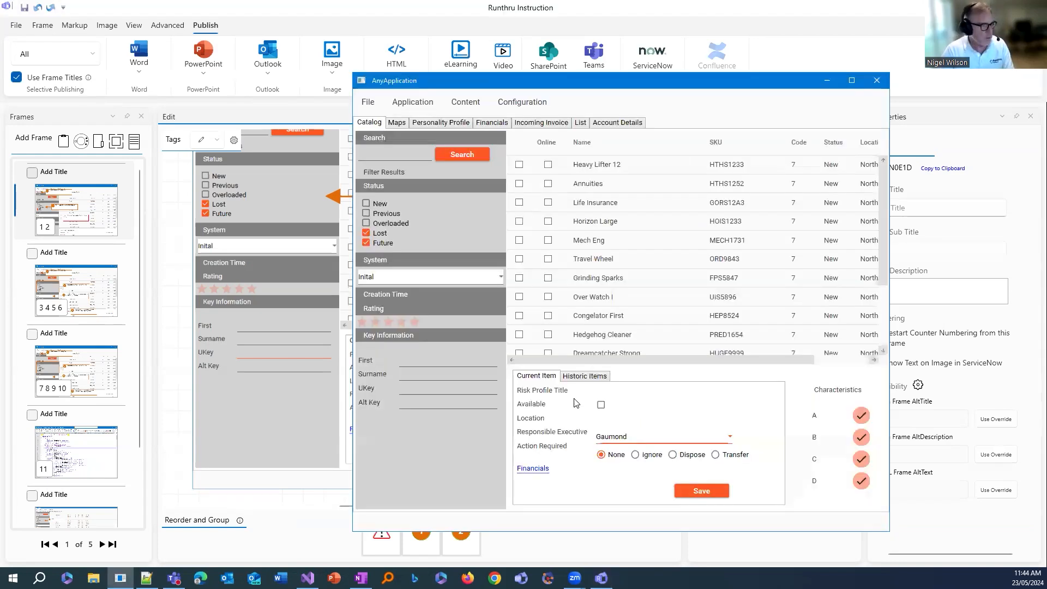
{"action": "left_click", "coordinate": [664, 437]}
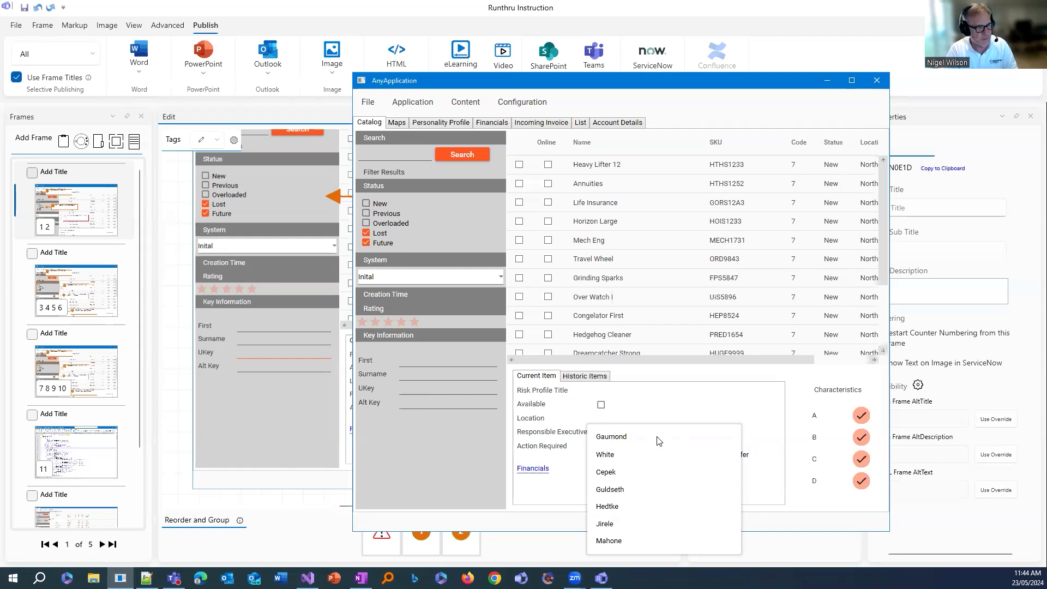
{"action": "left_click", "coordinate": [622, 472]}
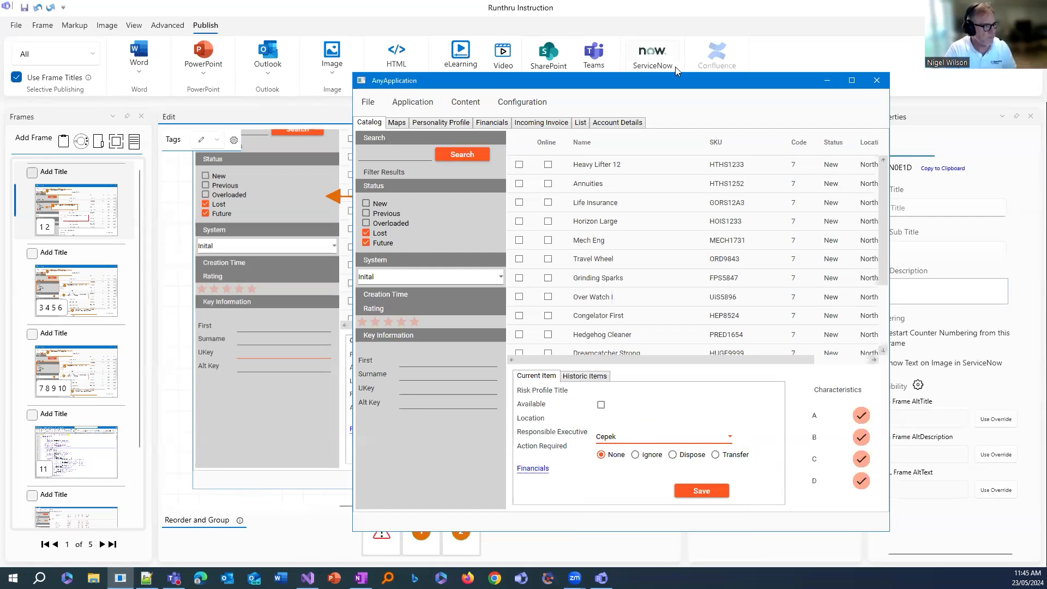
{"action": "left_click_drag", "start_coordinate": [674, 86], "coordinate": [741, 42]}
{"action": "left_click", "coordinate": [299, 274]}
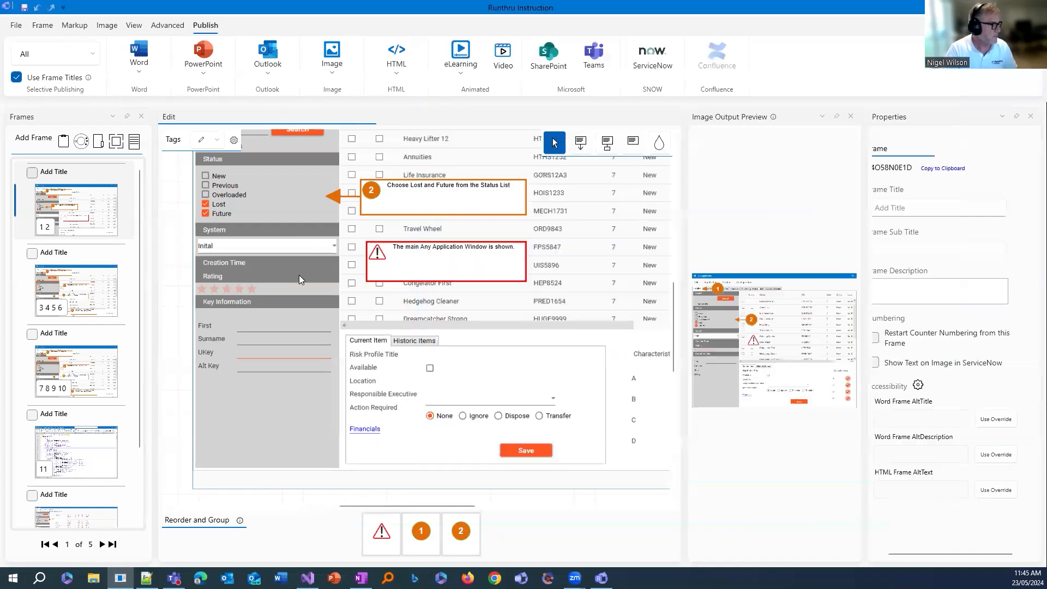
- Recapture the first frame's AnyApplication screenshot in Replacement Mode
{"action": "left_click", "coordinate": [81, 142]}
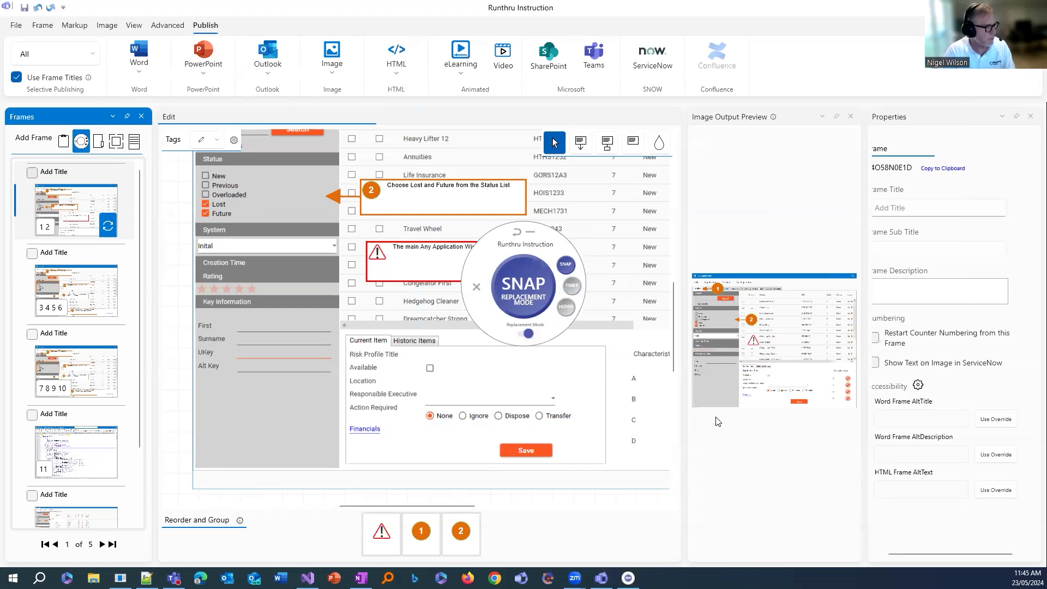
{"action": "key", "text": "alt+Tab"}
{"action": "left_click_drag", "start_coordinate": [491, 245], "coordinate": [842, 241]}
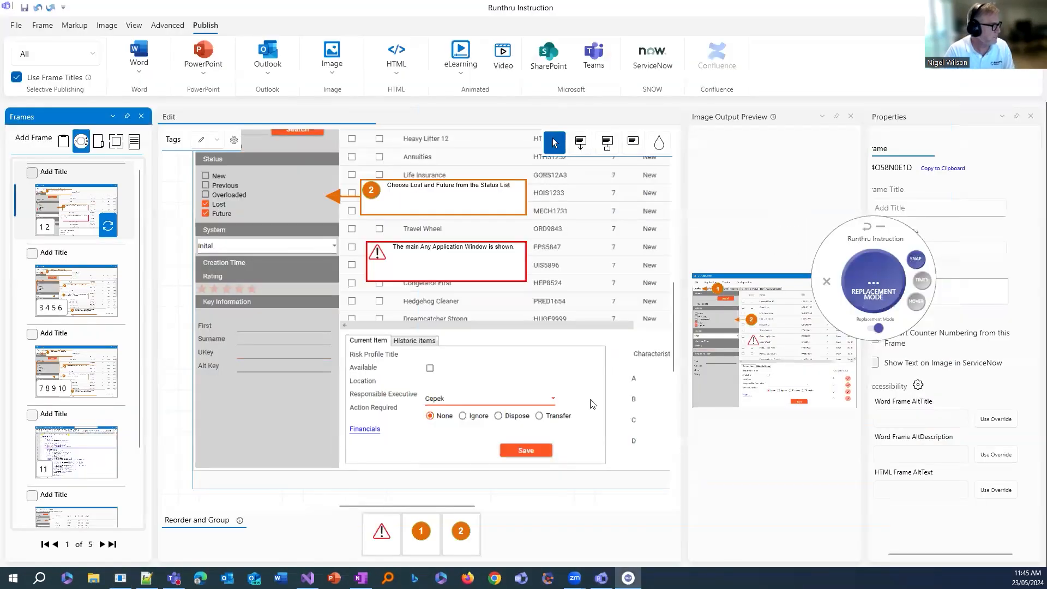
- Add callout 3 with pasted placeholder text, pointing at the Responsible Executive field
{"action": "left_click", "coordinate": [581, 146]}
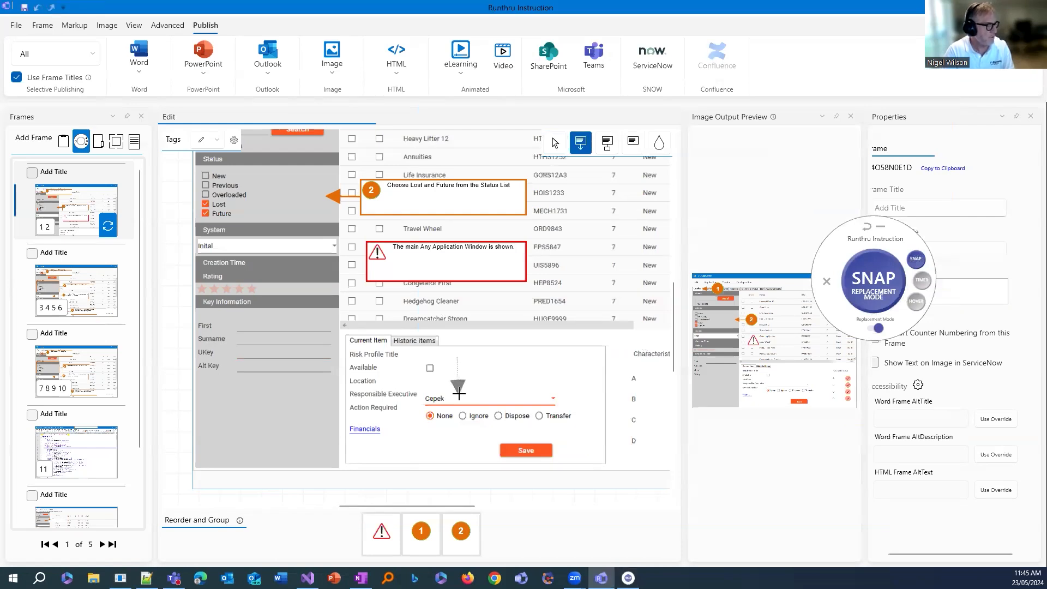
{"action": "left_click", "coordinate": [459, 393]}
{"action": "right_click", "coordinate": [513, 286]}
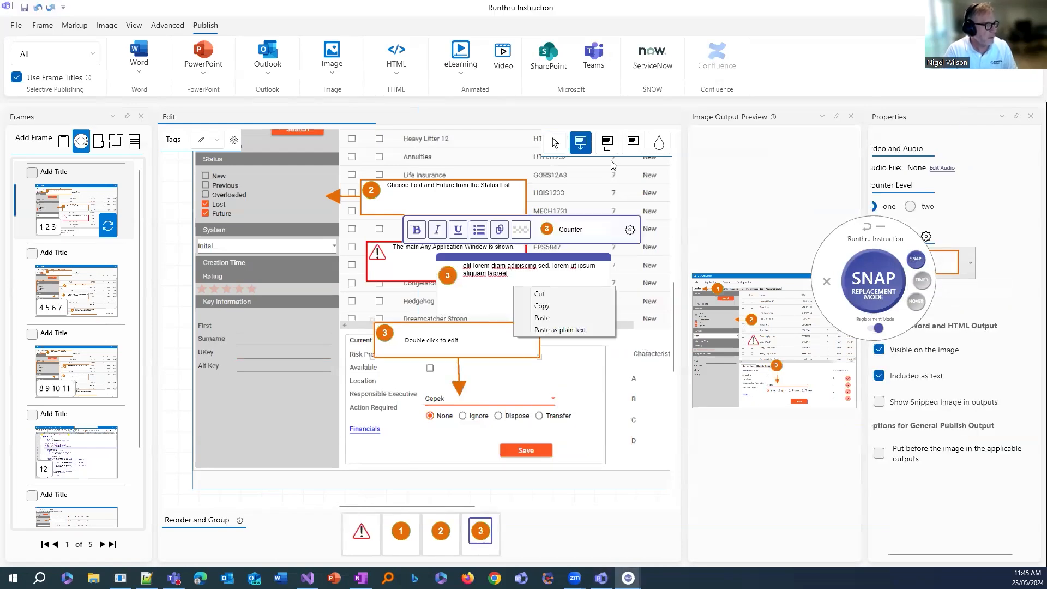
{"action": "left_click", "coordinate": [548, 145]}
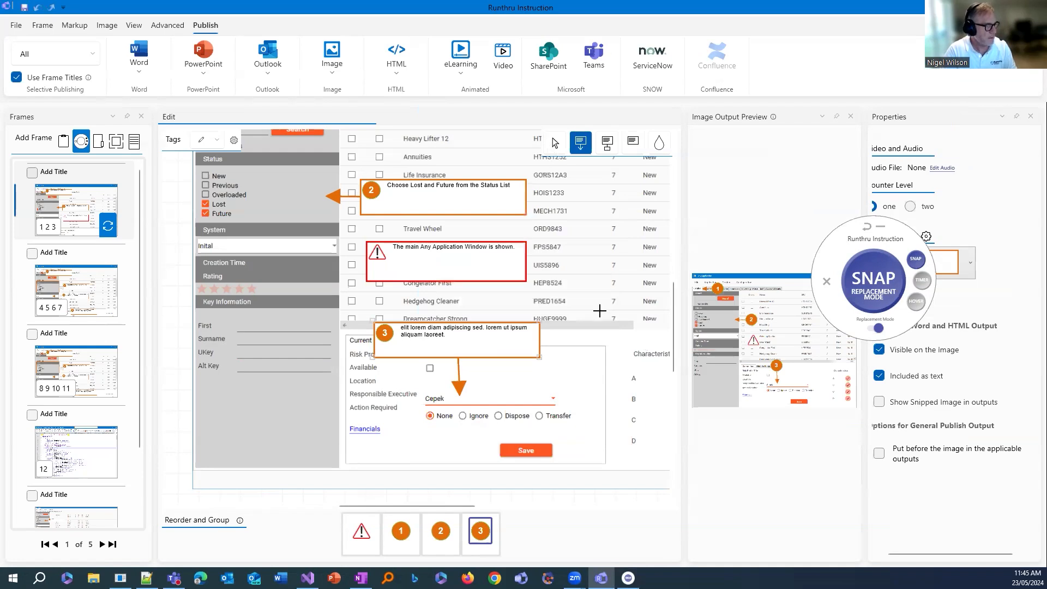
{"action": "left_click", "coordinate": [555, 145]}
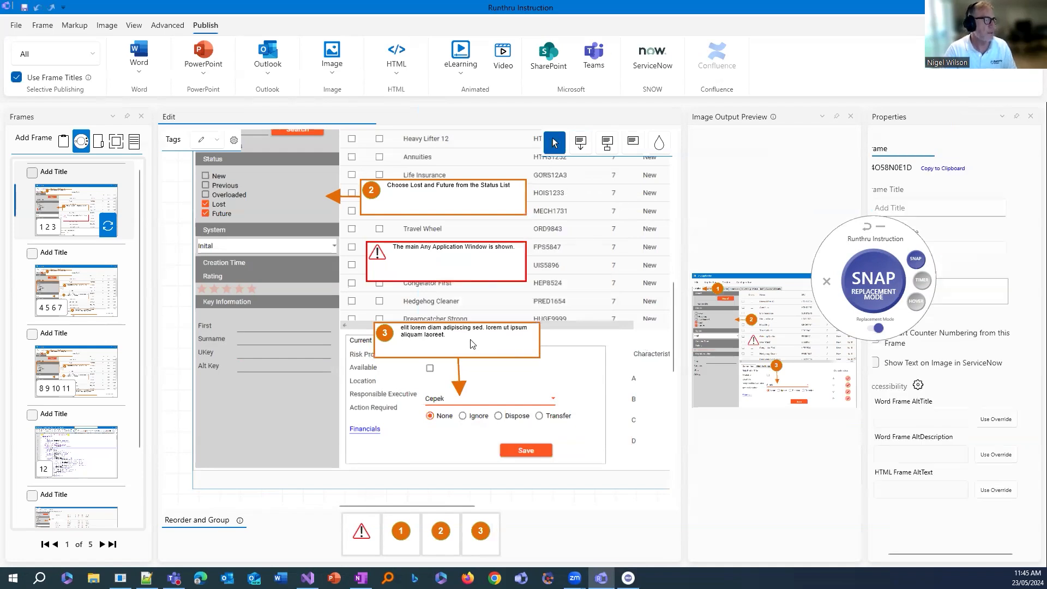
{"action": "left_click_drag", "start_coordinate": [468, 341], "coordinate": [471, 342]}
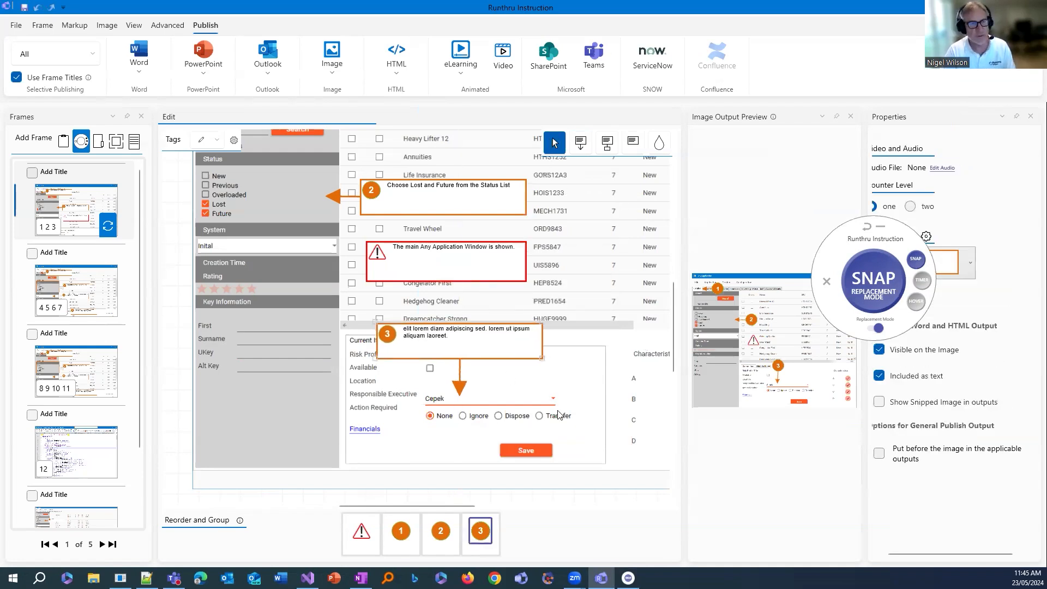
{"action": "key", "text": "alt+Tab"}
{"action": "key", "text": "alt+Tab"}
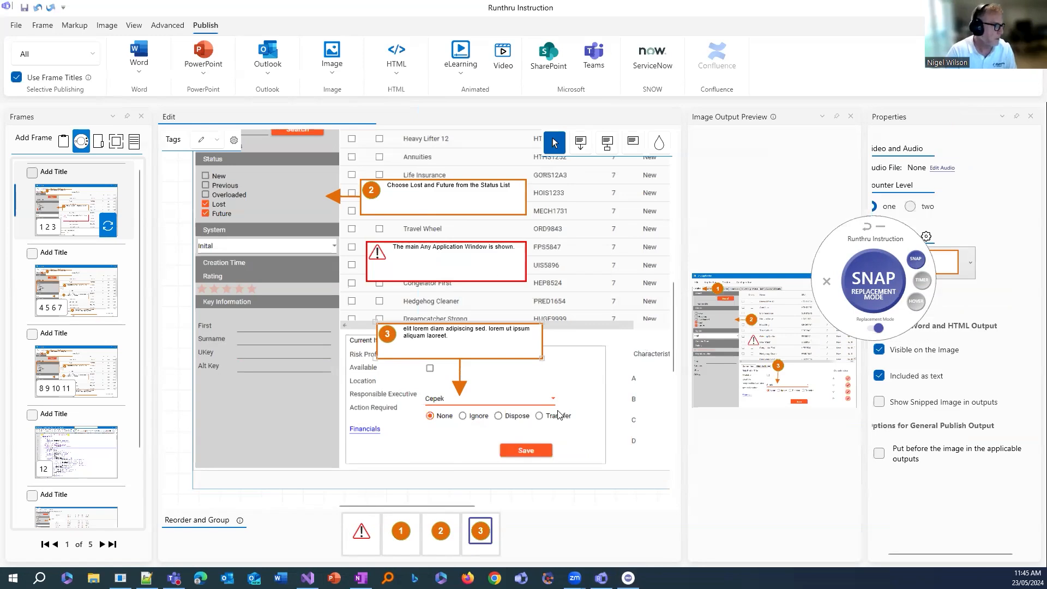
- With Replacement Mode off, capture AnyApplication showing Jirele as Responsible Executive
{"action": "left_click", "coordinate": [717, 389]}
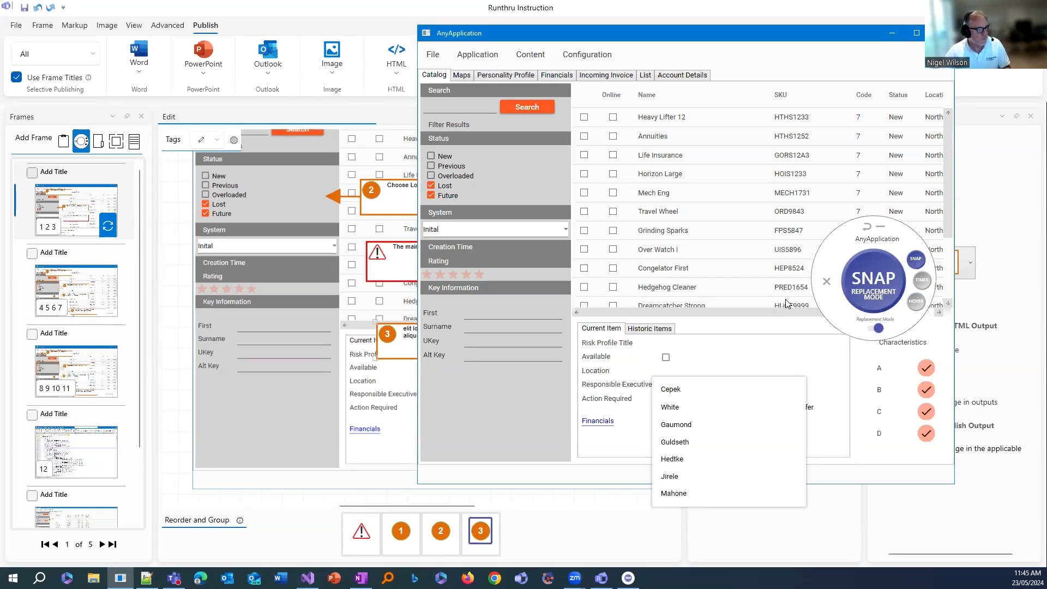
{"action": "left_click", "coordinate": [875, 329]}
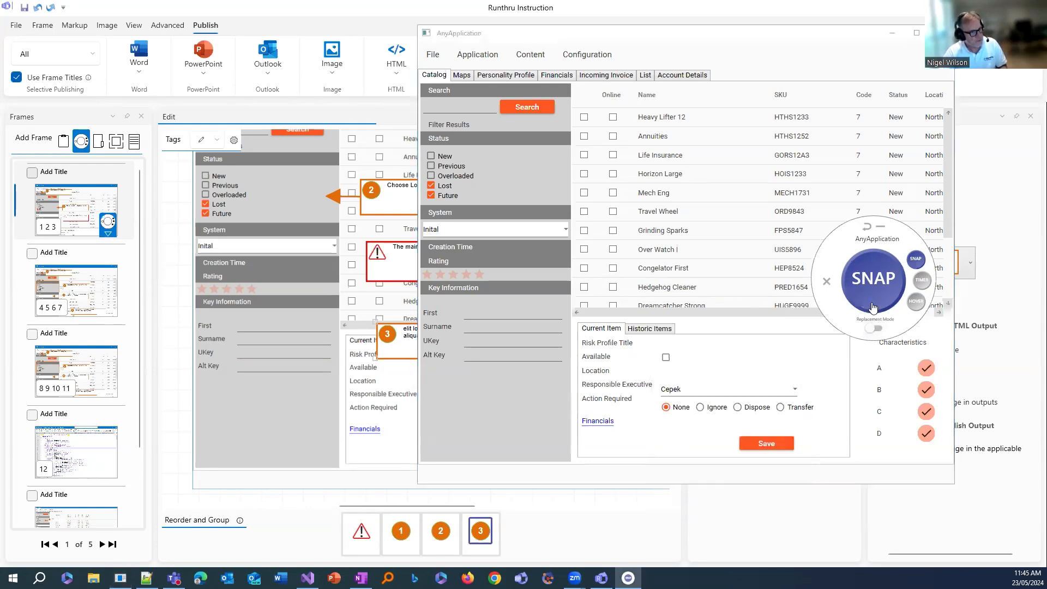
{"action": "left_click", "coordinate": [743, 392]}
{"action": "left_click", "coordinate": [740, 474]}
{"action": "left_click", "coordinate": [730, 391]}
{"action": "left_click", "coordinate": [881, 273]}
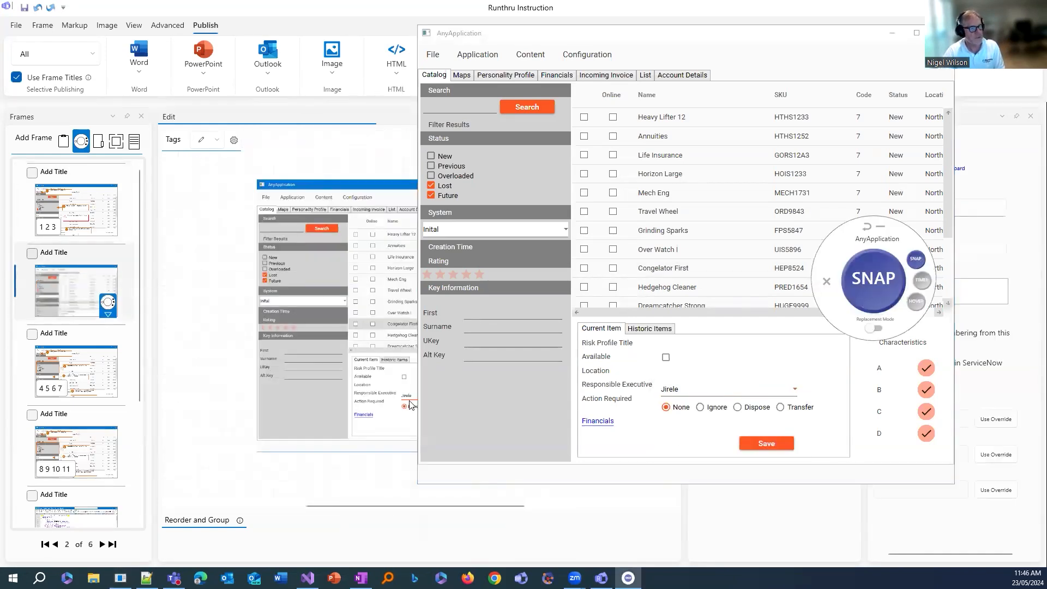
{"action": "left_click", "coordinate": [827, 282]}
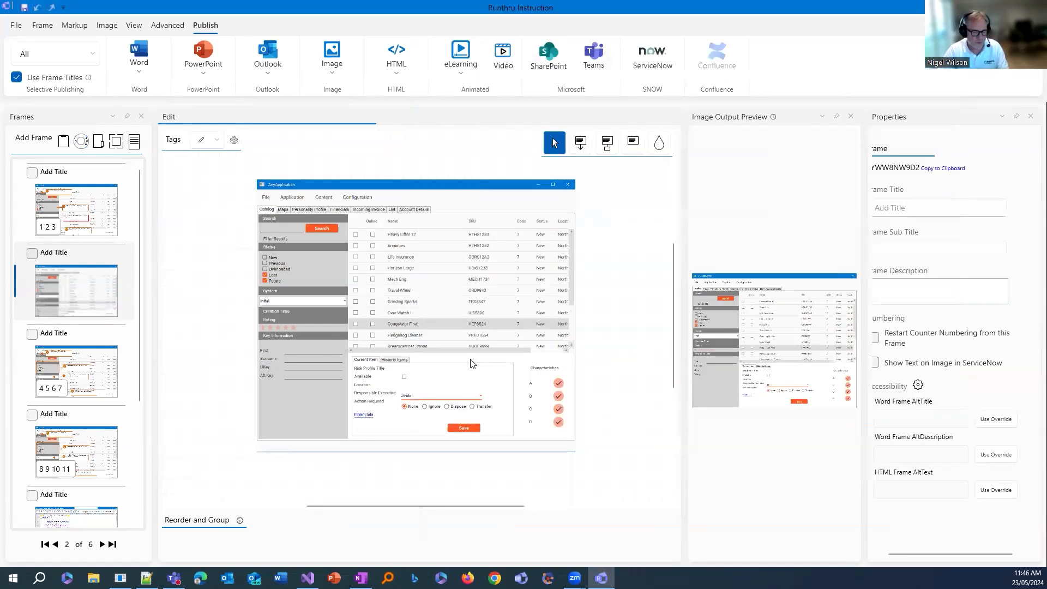
- Check the Responsible Executive names in AnyApplication, then choose window-screenshot capture in Runthru
{"action": "key", "text": "alt+Tab"}
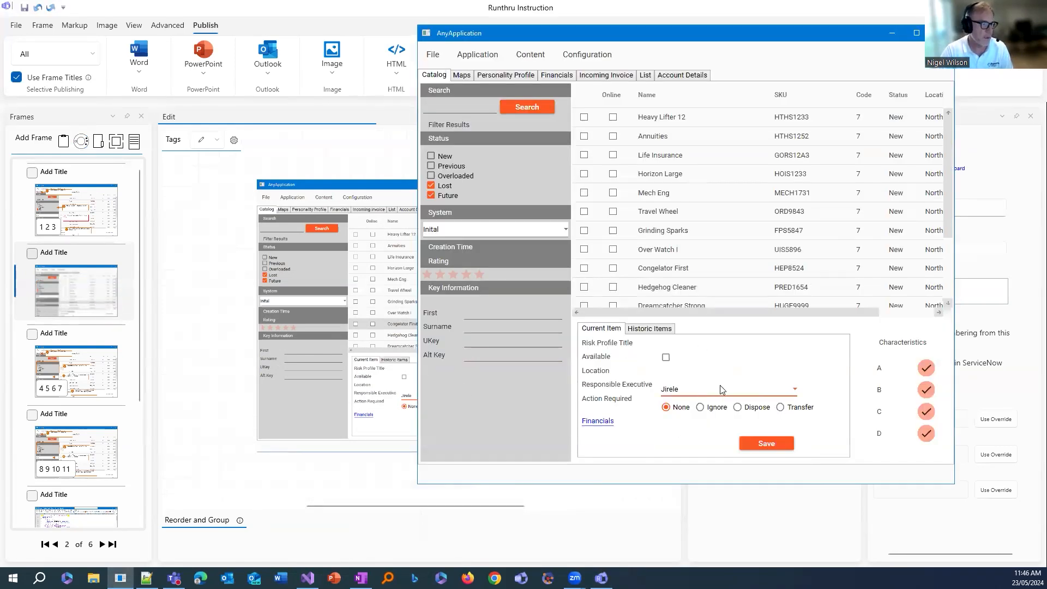
{"action": "left_click", "coordinate": [721, 389]}
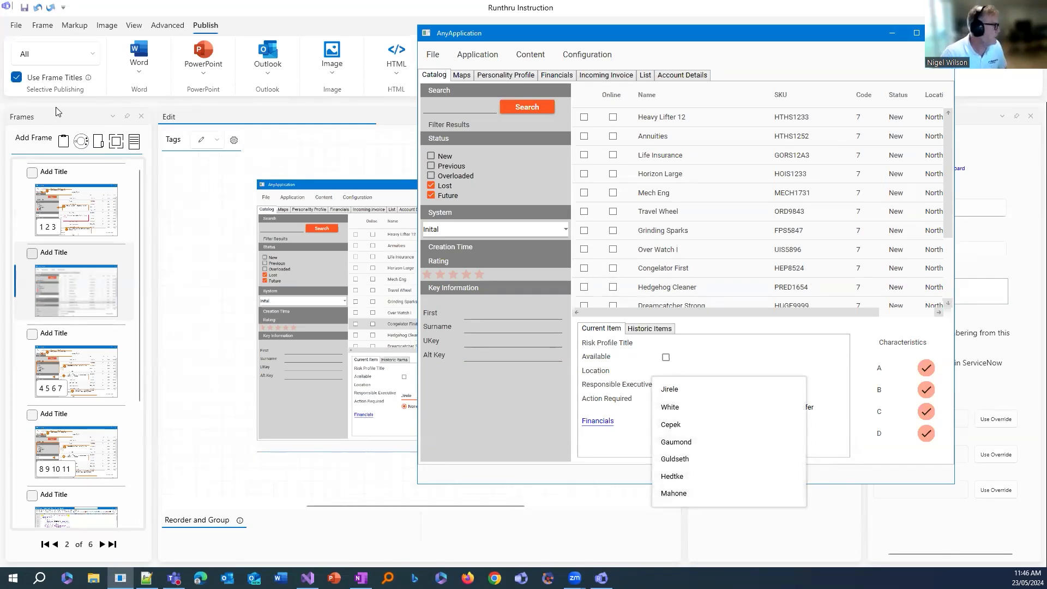
{"action": "left_click_drag", "start_coordinate": [117, 143], "coordinate": [111, 319]}
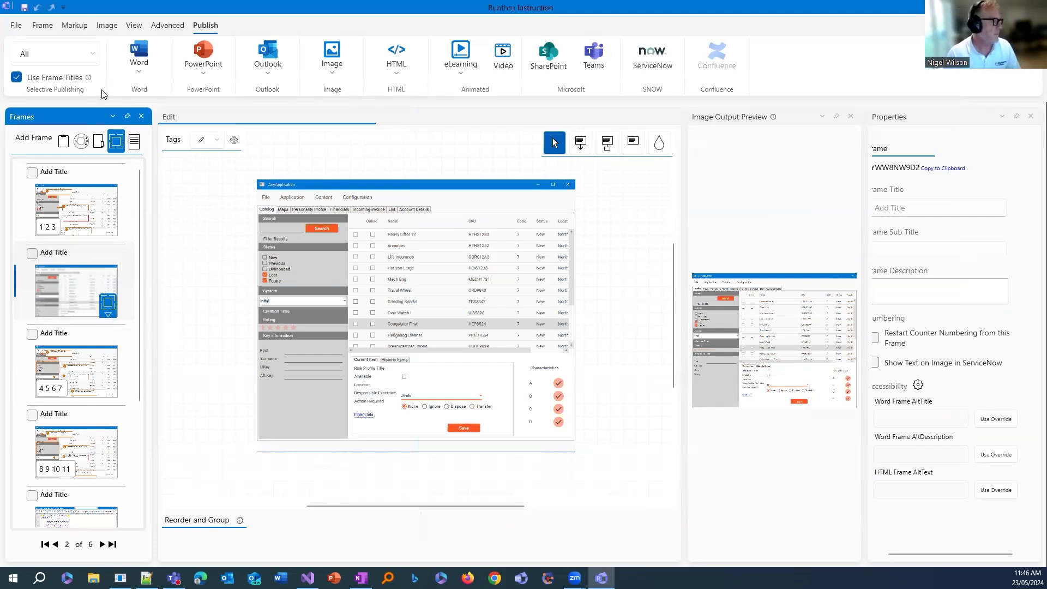
- Capture AnyApplication's Incoming Invoice form as frame 3
{"action": "left_click", "coordinate": [80, 143]}
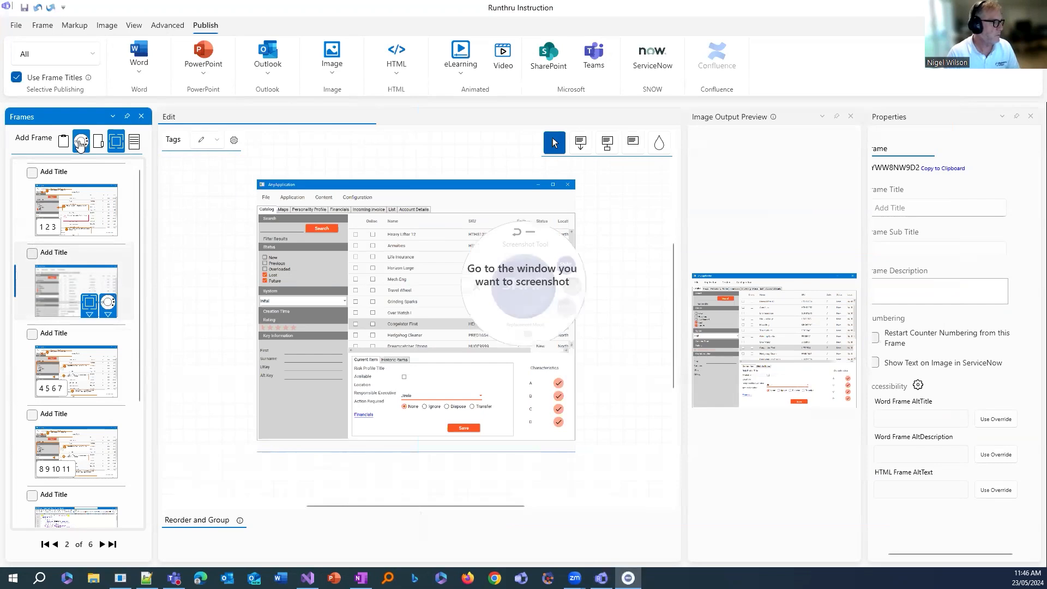
{"action": "left_click", "coordinate": [80, 145]}
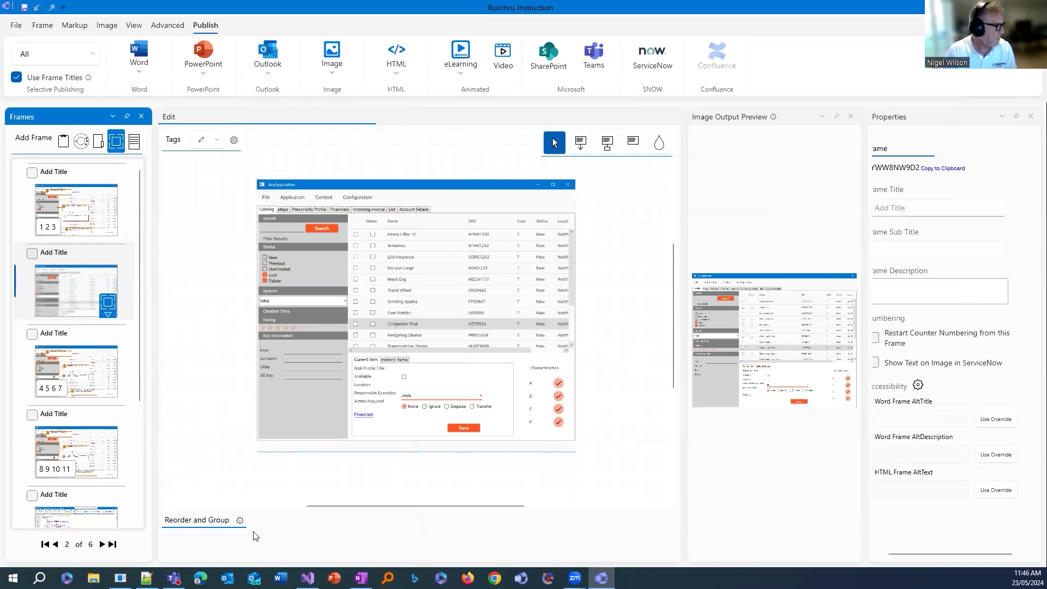
{"action": "left_click", "coordinate": [120, 578]}
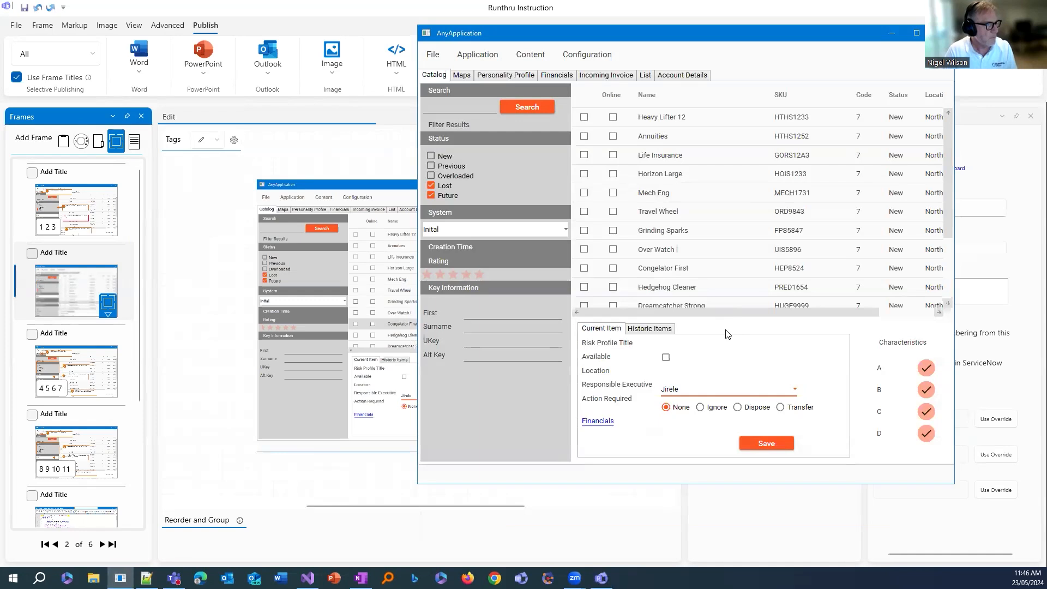
{"action": "left_click", "coordinate": [601, 77]}
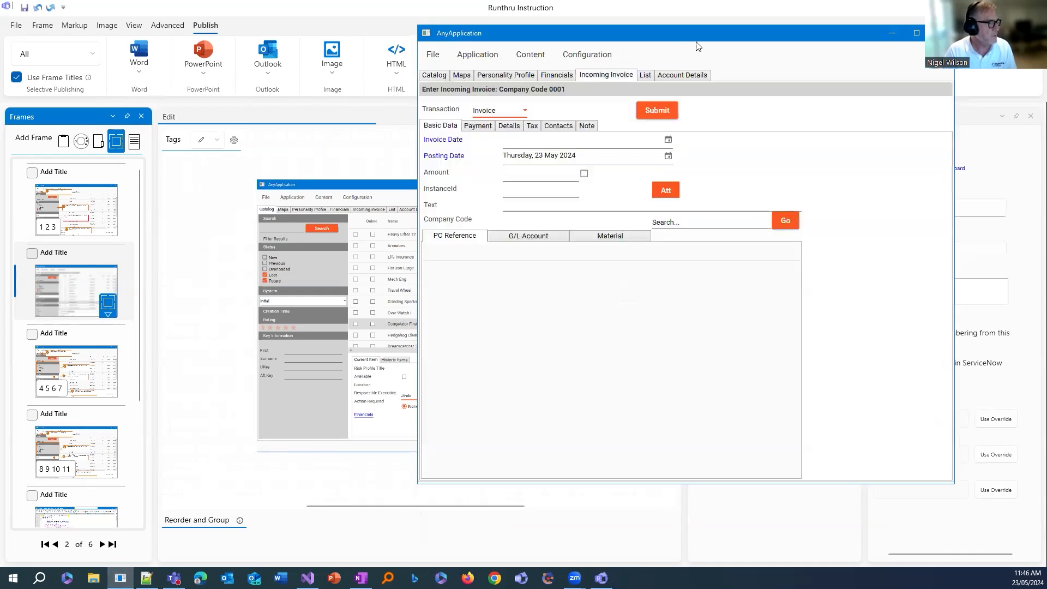
{"action": "left_click_drag", "start_coordinate": [696, 42], "coordinate": [679, 66]}
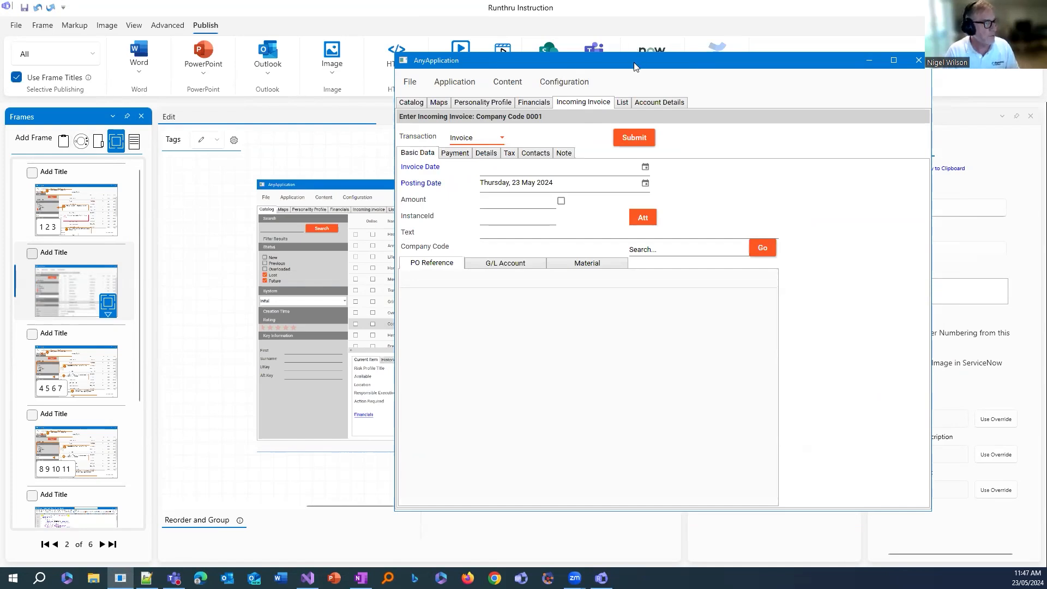
{"action": "left_click_drag", "start_coordinate": [635, 66], "coordinate": [563, 61]}
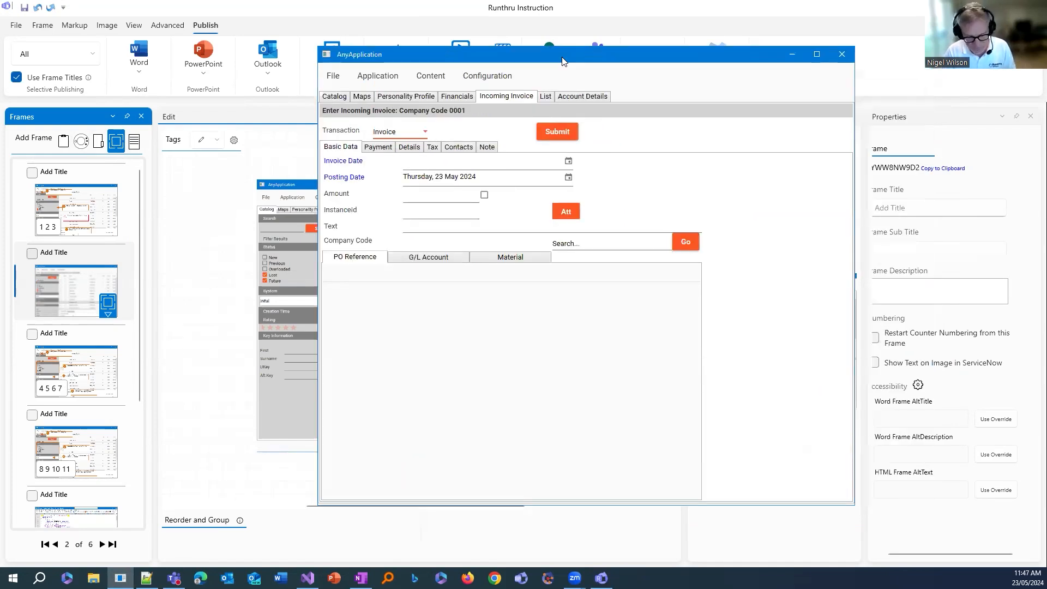
{"action": "key", "text": "Print"}
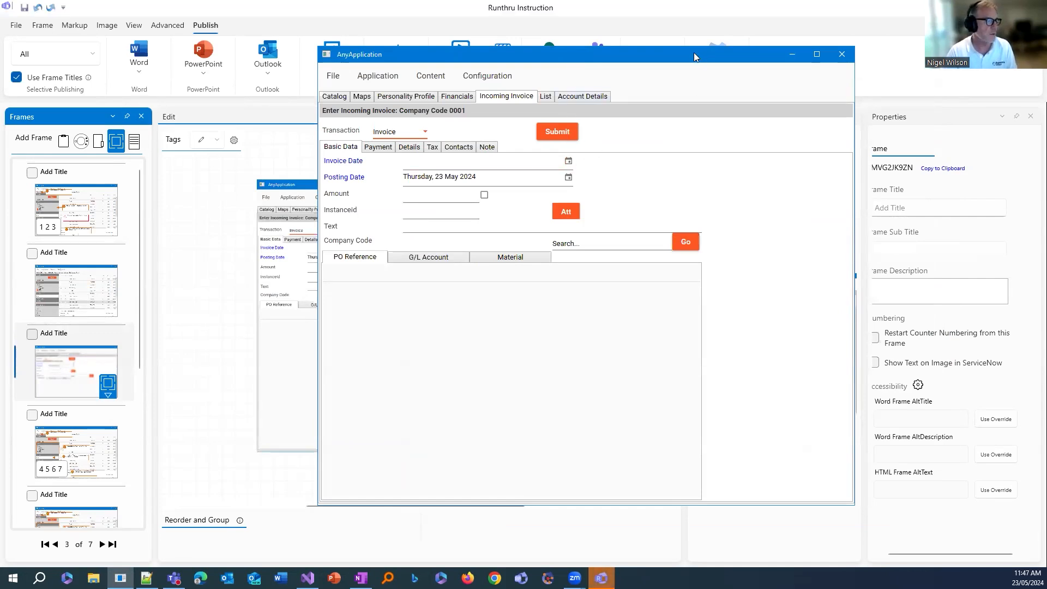
- Capture the List page of checkboxes and links as a new frame
{"action": "left_click_drag", "start_coordinate": [693, 52], "coordinate": [671, 60]}
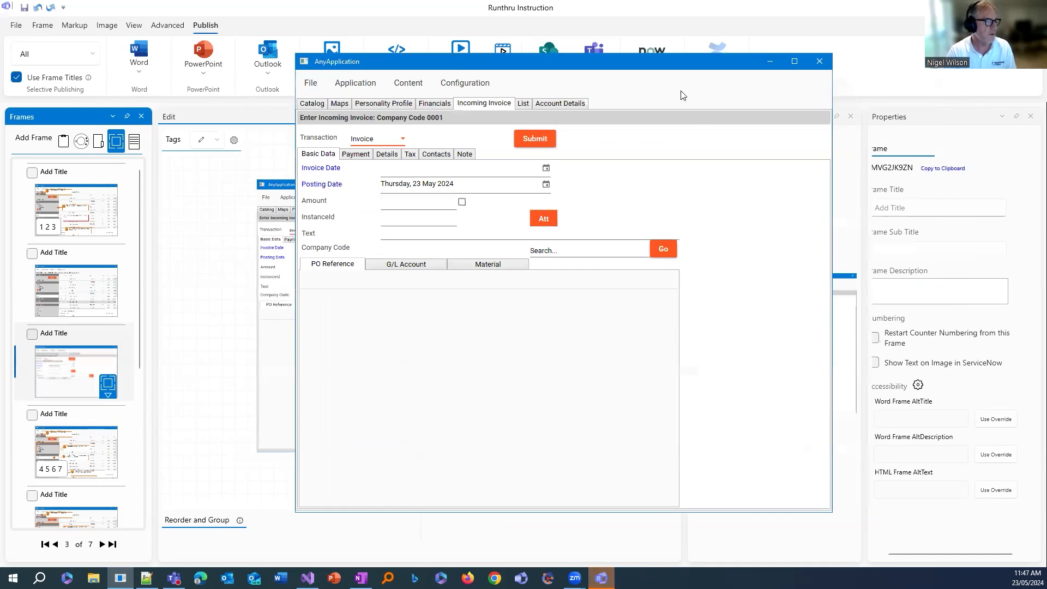
{"action": "left_click_drag", "start_coordinate": [665, 64], "coordinate": [806, 53]}
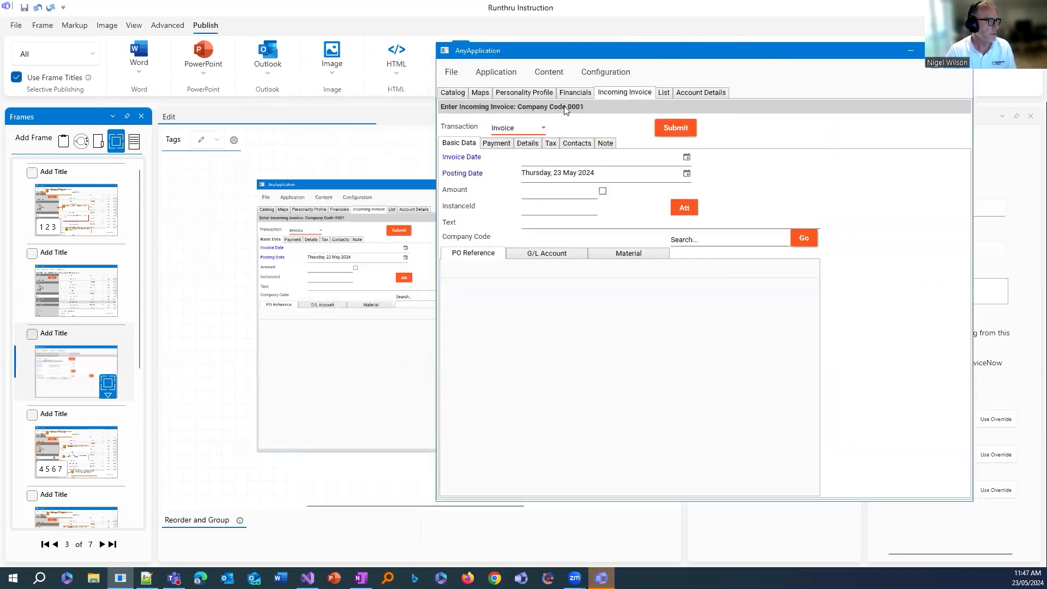
{"action": "left_click", "coordinate": [665, 93]}
{"action": "key", "text": "alt+Print"}
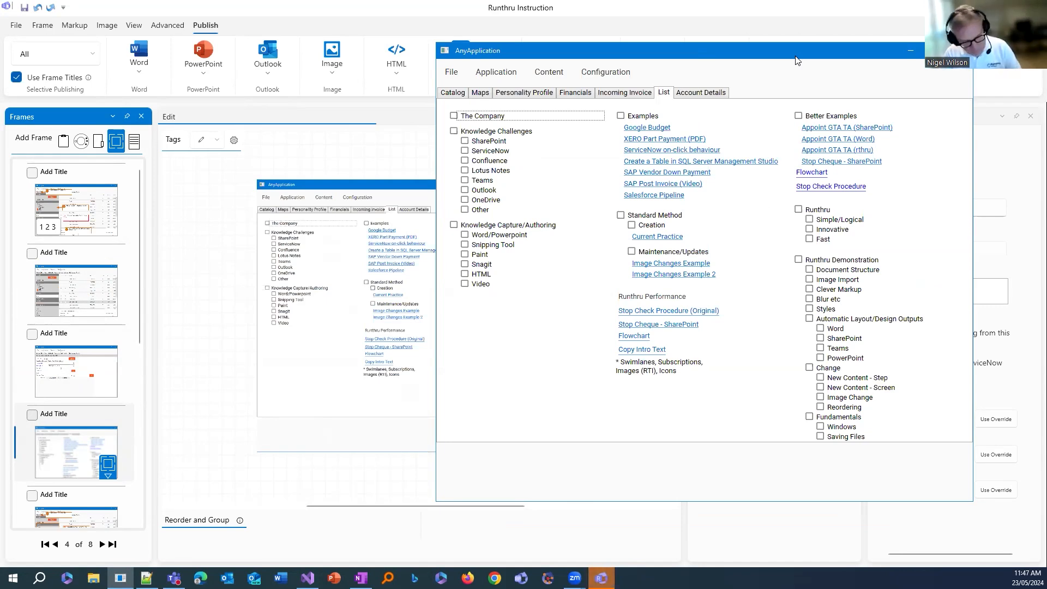
- Snip the full AnyApplication List page window as frame 5, then move the window up-left
{"action": "key", "text": "super+shift+s"}
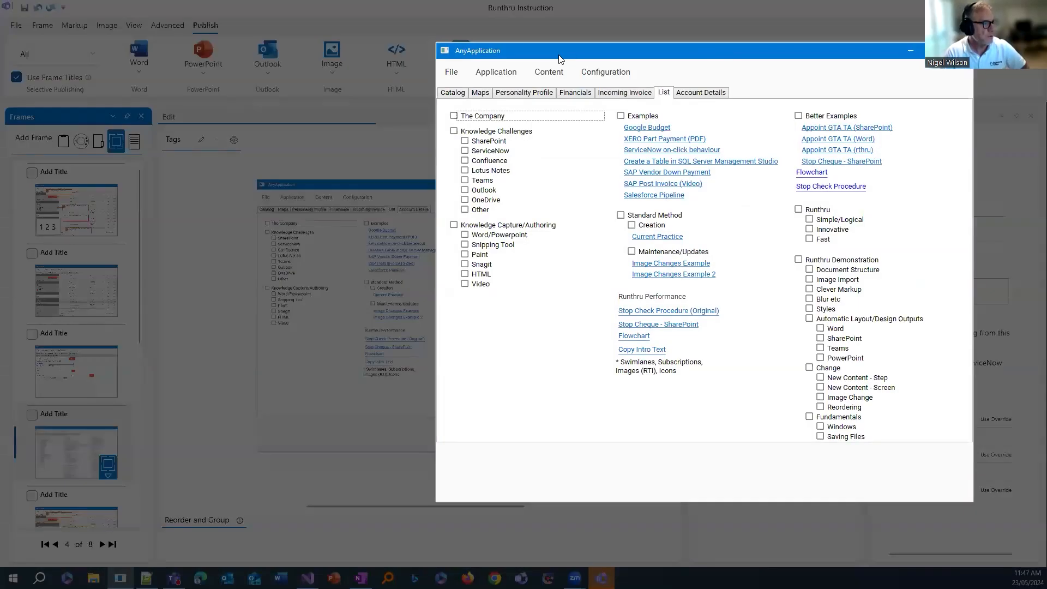
{"action": "left_click", "coordinate": [560, 59]}
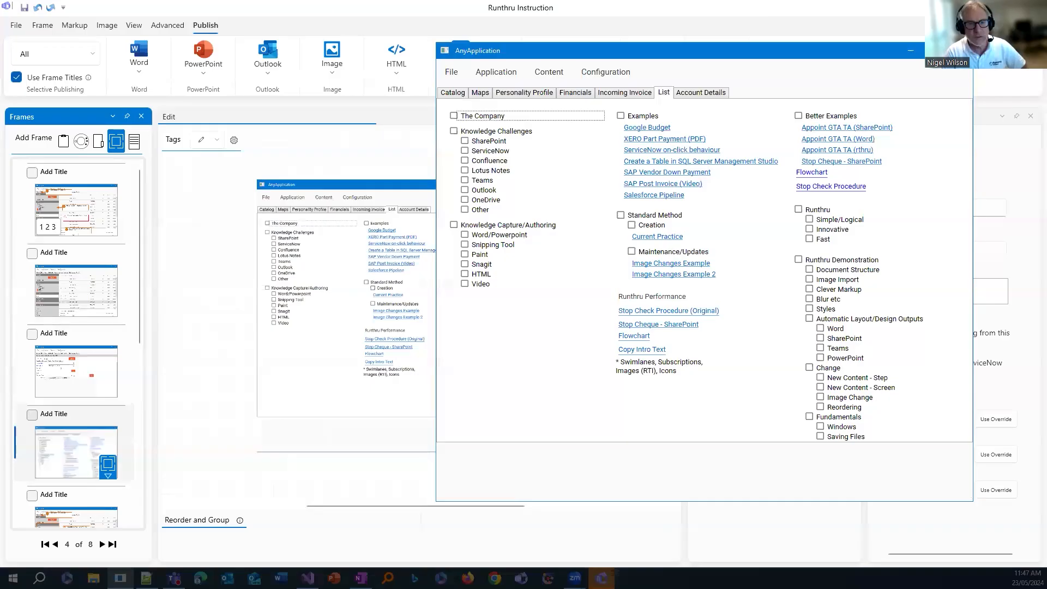
{"action": "key", "text": "super+shift+s"}
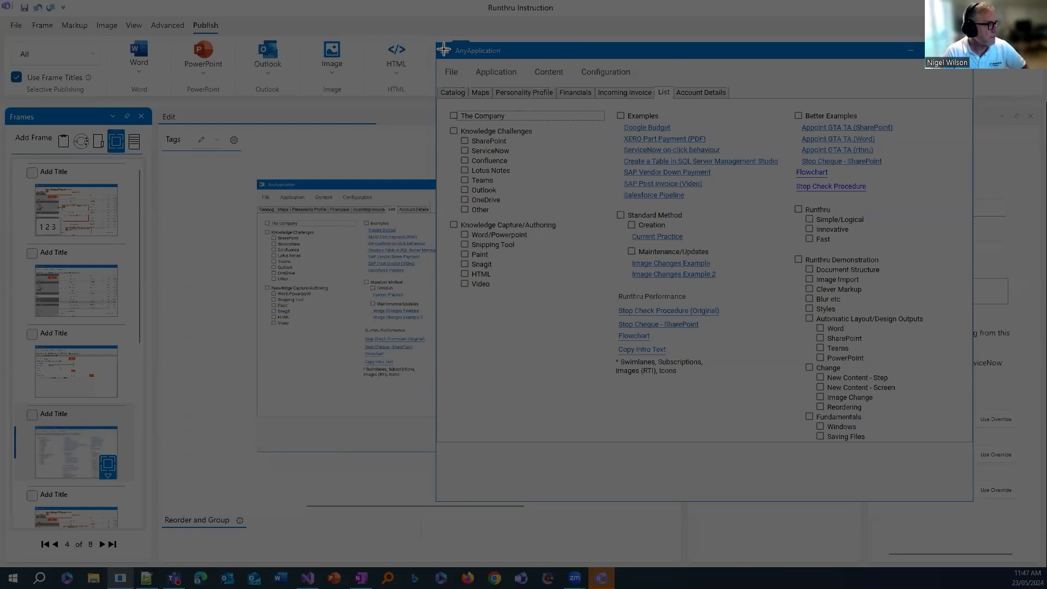
{"action": "left_click_drag", "start_coordinate": [436, 41], "coordinate": [924, 392]}
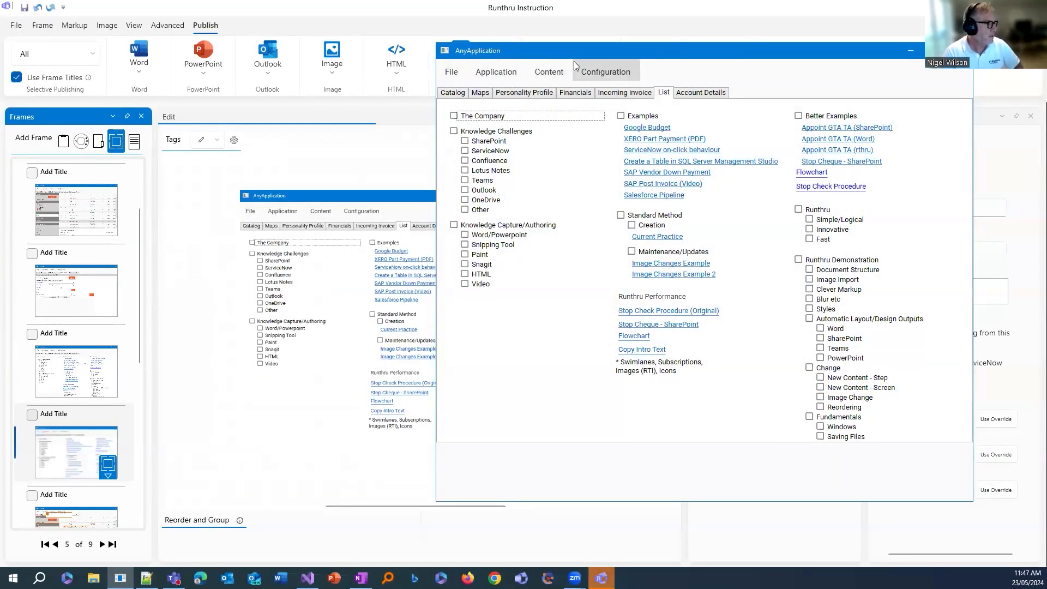
{"action": "left_click_drag", "start_coordinate": [588, 56], "coordinate": [775, 128]}
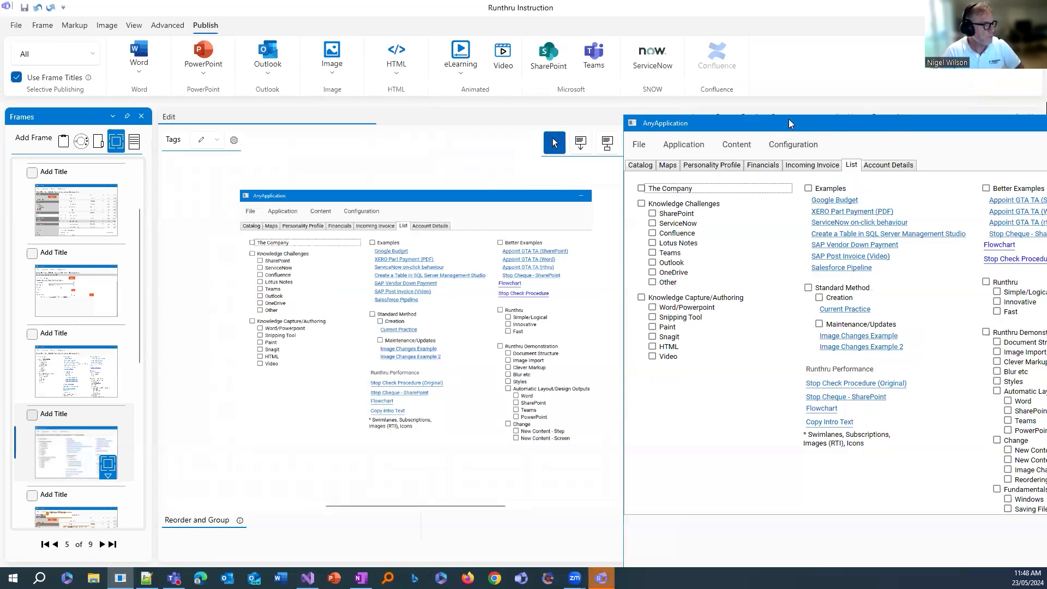
{"action": "left_click_drag", "start_coordinate": [790, 124], "coordinate": [477, 78]}
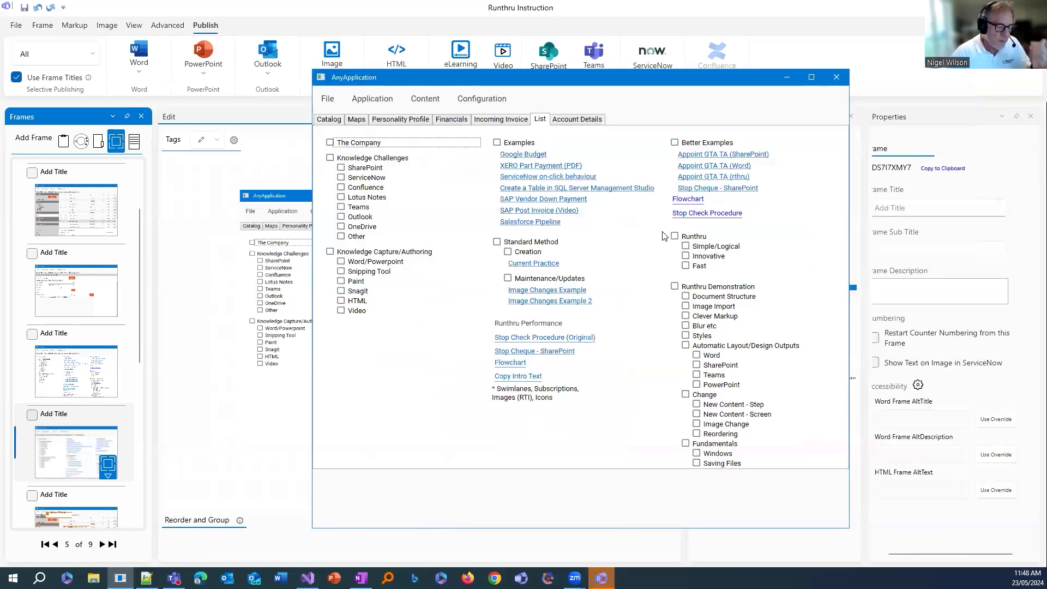
- On the Catalog tab, set the action to Ignore and enter a first name and surname
{"action": "left_click", "coordinate": [332, 119]}
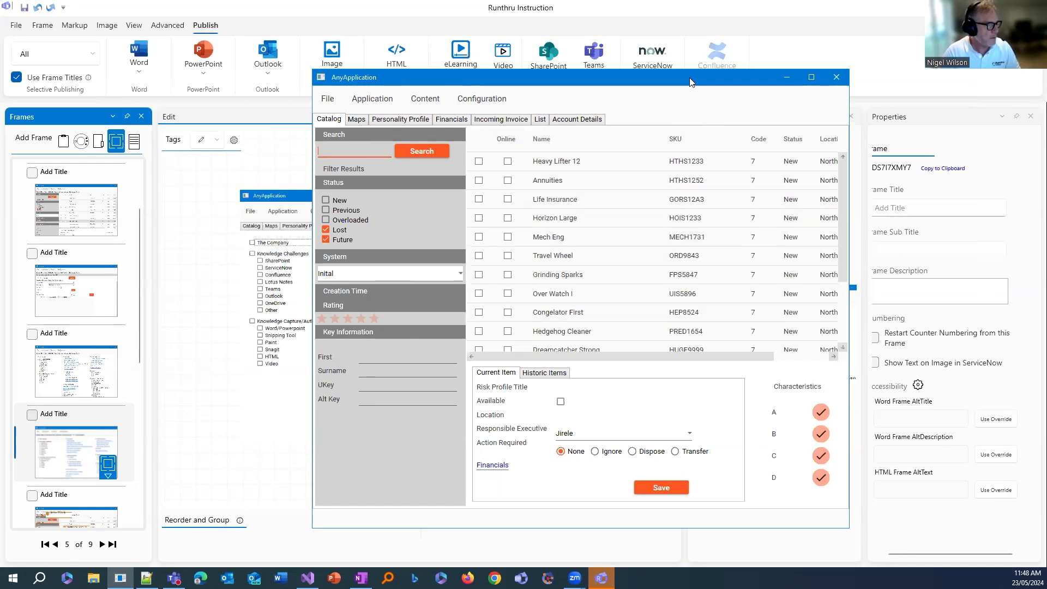
{"action": "left_click_drag", "start_coordinate": [690, 78], "coordinate": [664, 61]}
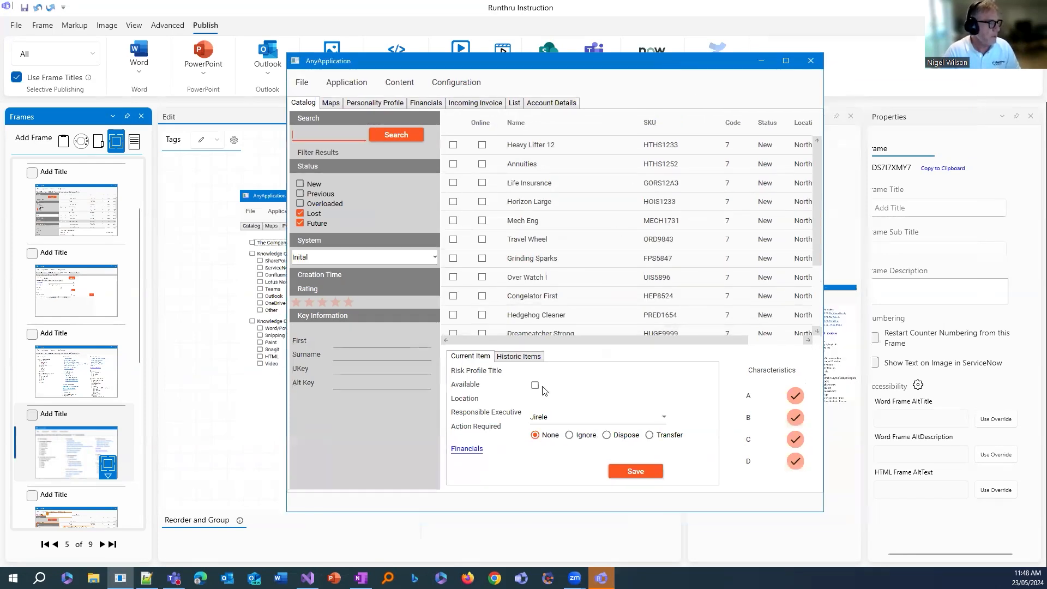
{"action": "left_click", "coordinate": [569, 434]}
{"action": "left_click", "coordinate": [361, 339]}
{"action": "type", "text": "Nig"}
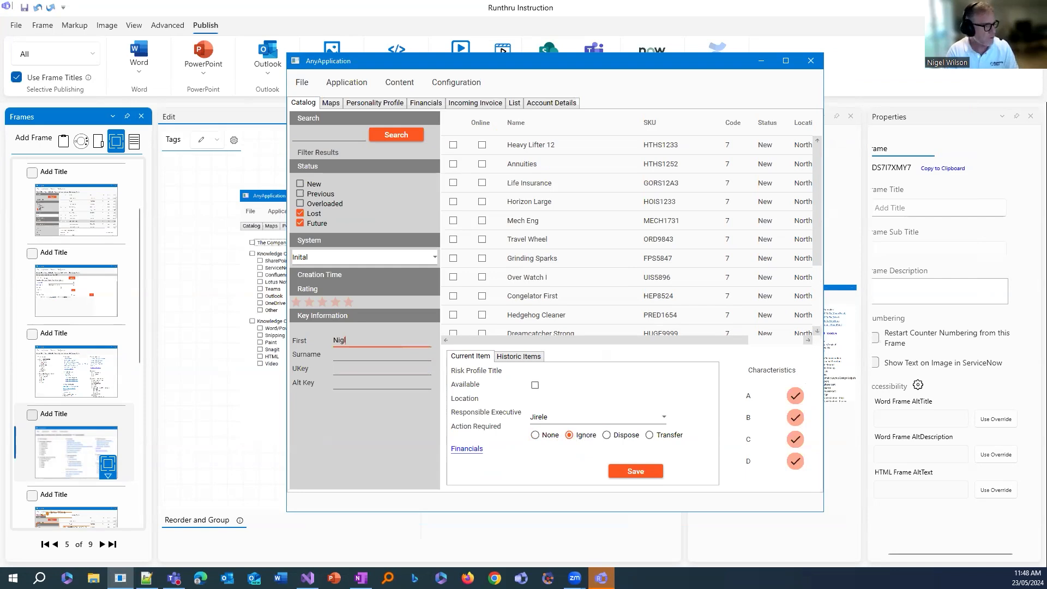
{"action": "type", "text": "el"}
{"action": "key", "text": "Tab"}
{"action": "type", "text": "Wilson"}
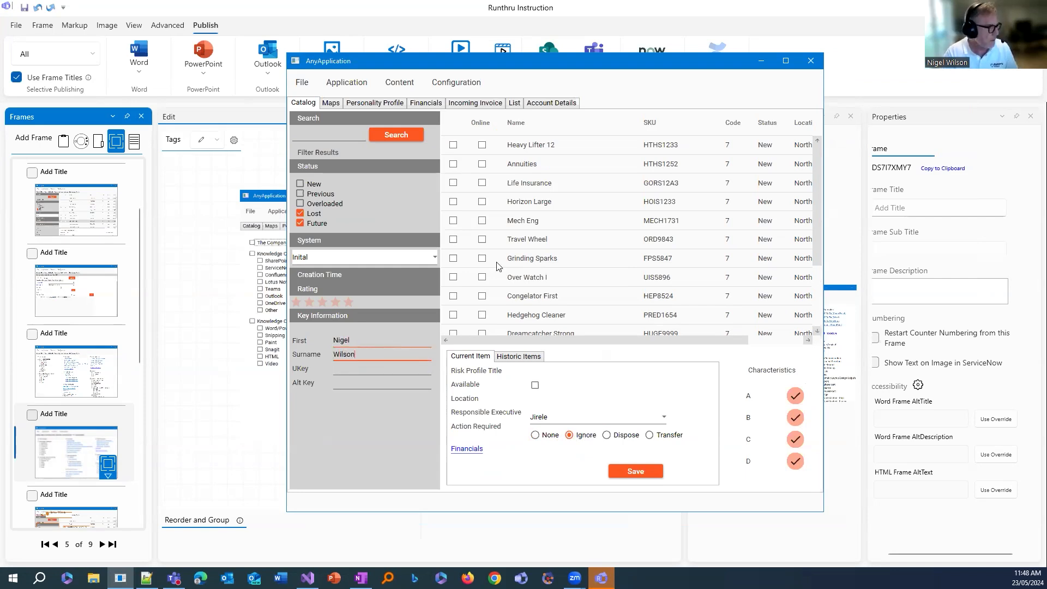
- Choose the Responsible Executive, enter a UKey value, tick Life Insurance as Online, and open Financials
{"action": "left_click", "coordinate": [581, 423]}
{"action": "left_click", "coordinate": [581, 424]}
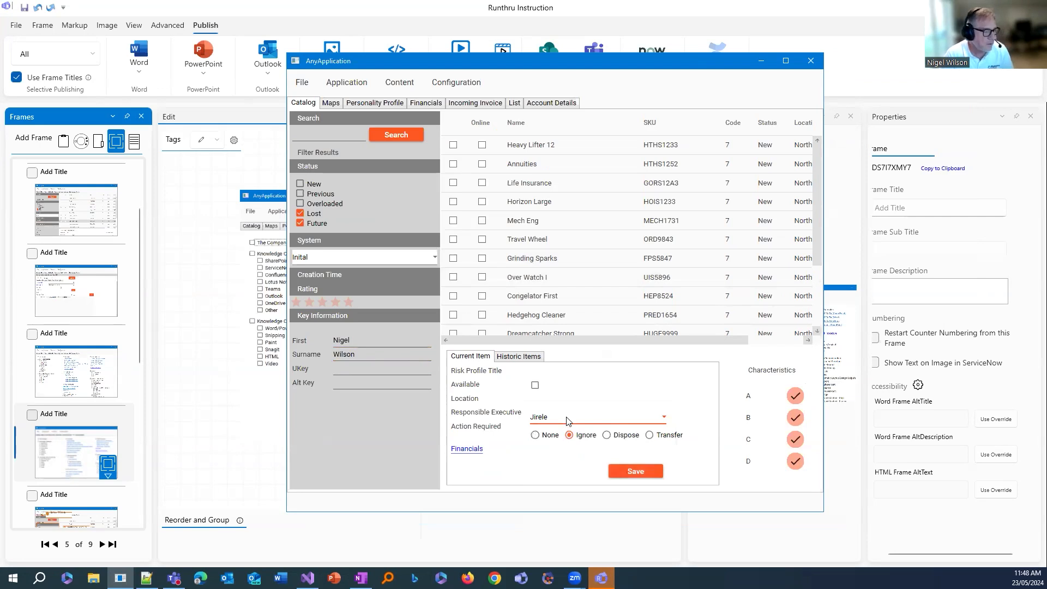
{"action": "left_click", "coordinate": [358, 368]}
{"action": "type", "text": "asdfs af"}
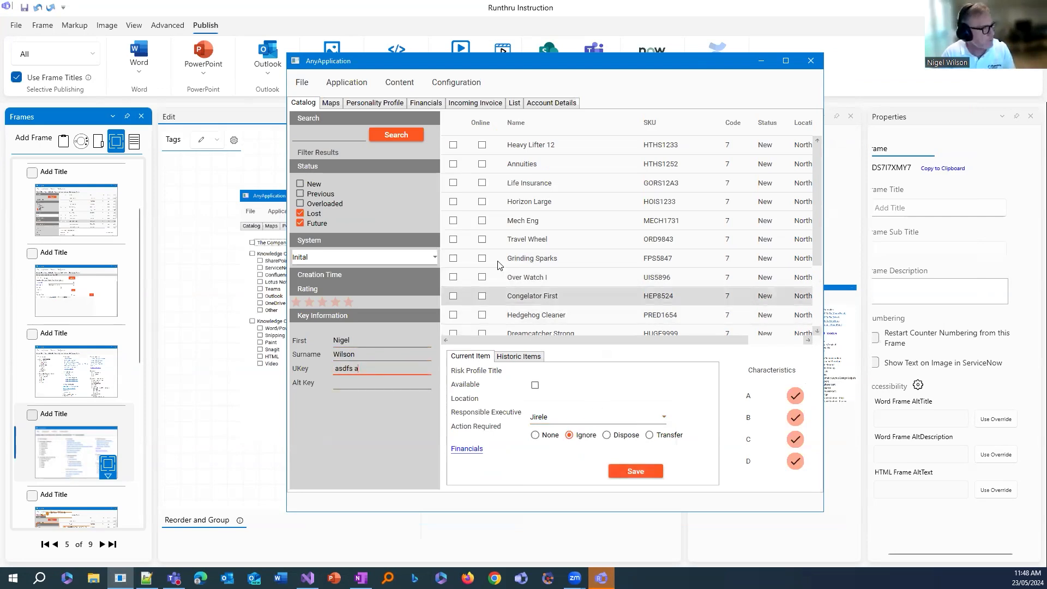
{"action": "left_click", "coordinate": [453, 183]}
{"action": "left_click", "coordinate": [482, 183]}
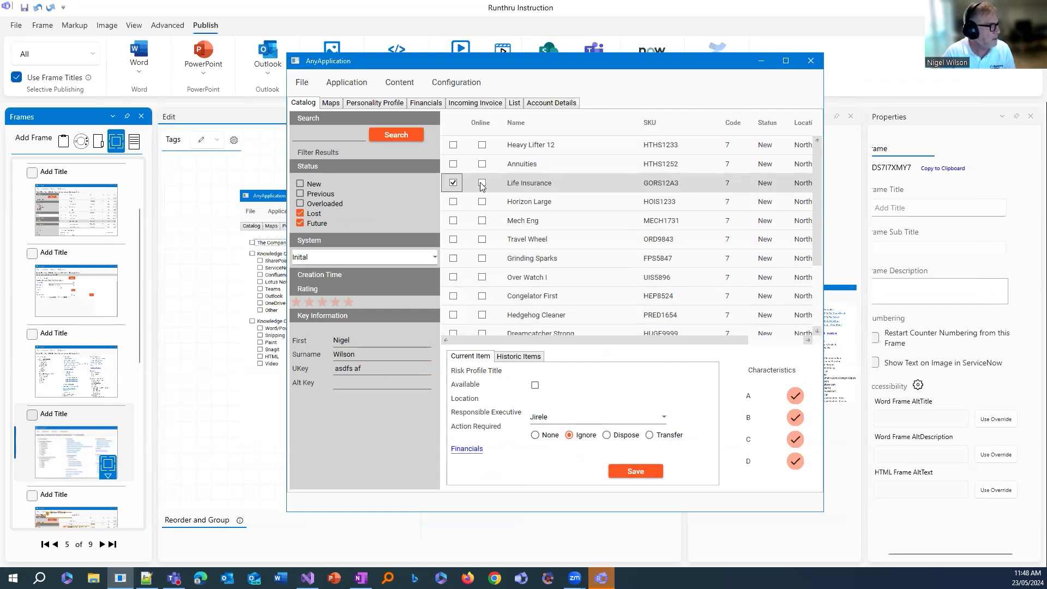
{"action": "left_click_drag", "start_coordinate": [582, 62], "coordinate": [580, 60]}
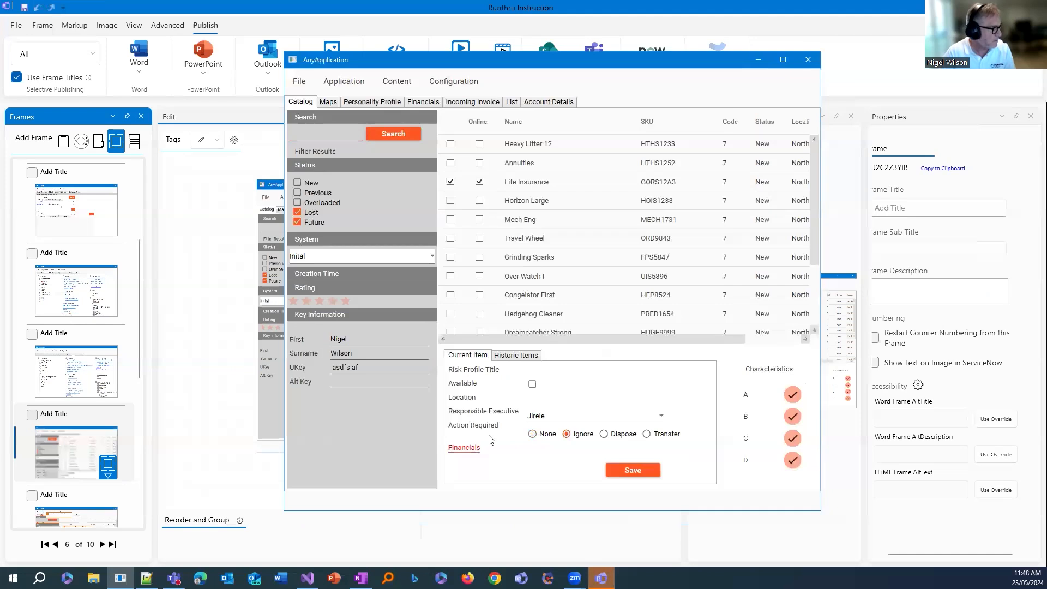
{"action": "left_click", "coordinate": [479, 453]}
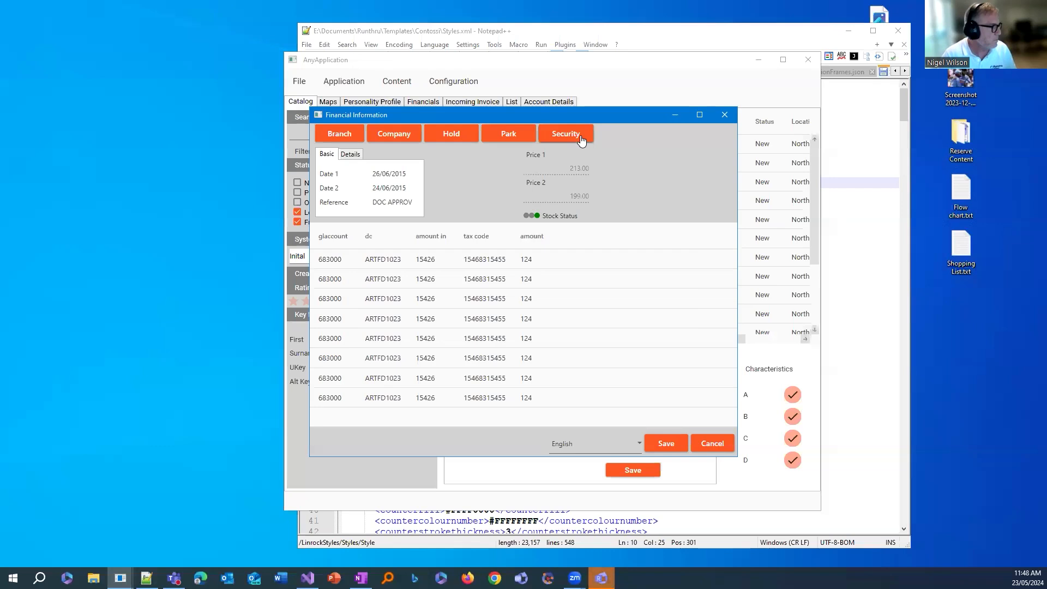
- In Security, tick Pricing Change Perm 2, North Region and South Region, capturing the dialog as frames
{"action": "left_click", "coordinate": [566, 134]}
{"action": "left_click", "coordinate": [381, 278]}
{"action": "left_click", "coordinate": [381, 286]}
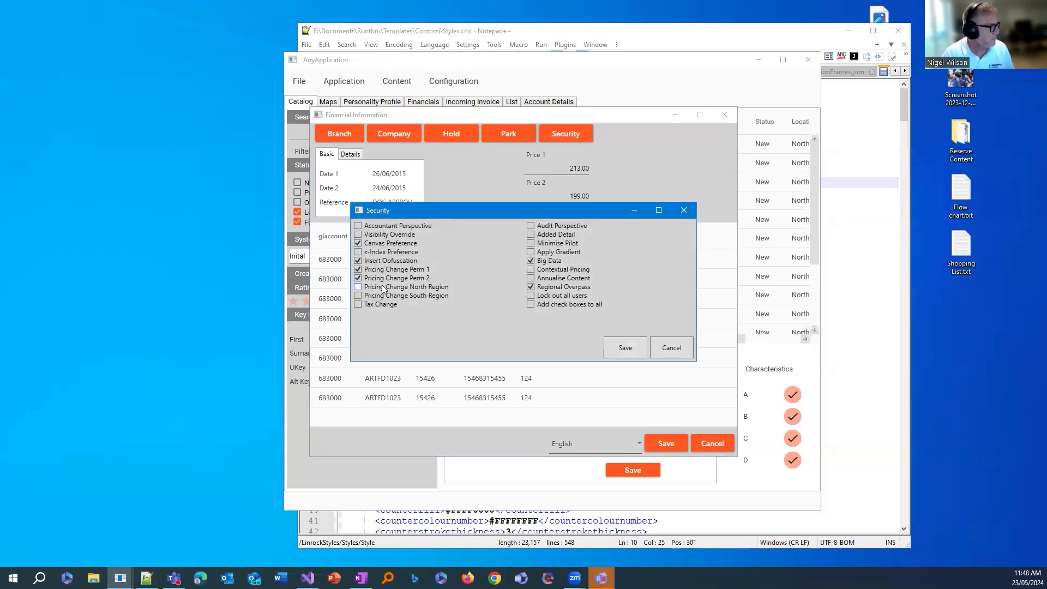
{"action": "key", "text": "Tab"}
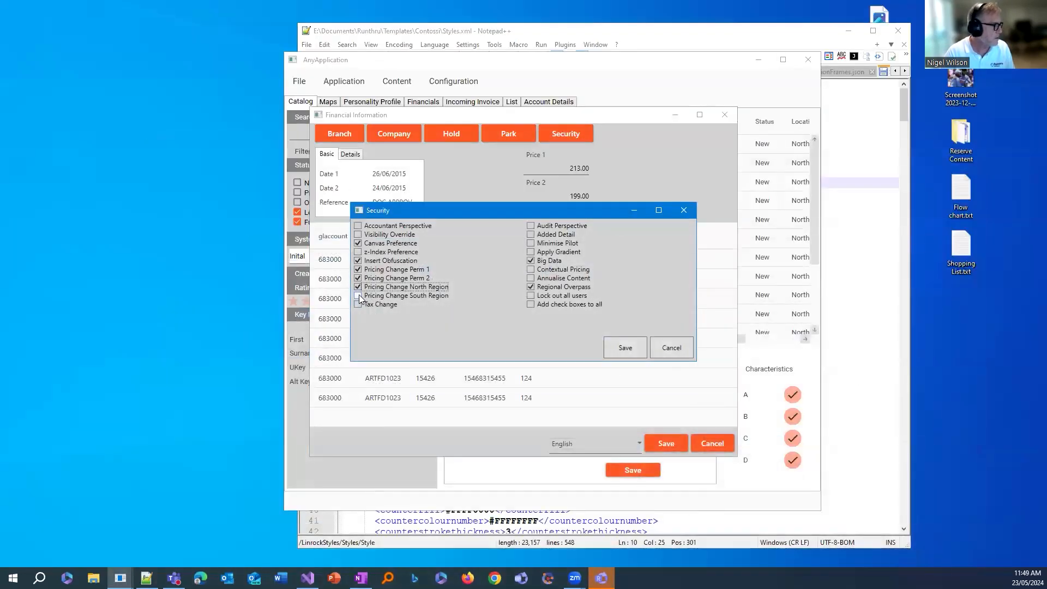
{"action": "left_click", "coordinate": [359, 295]}
{"action": "key", "text": "alt+Print"}
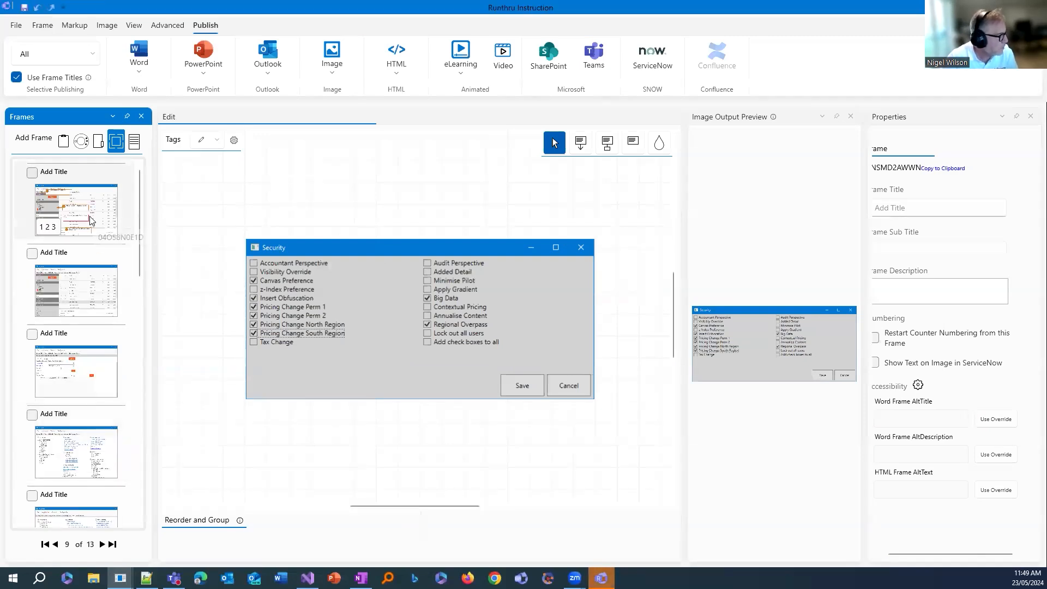
{"action": "left_click", "coordinate": [82, 289]}
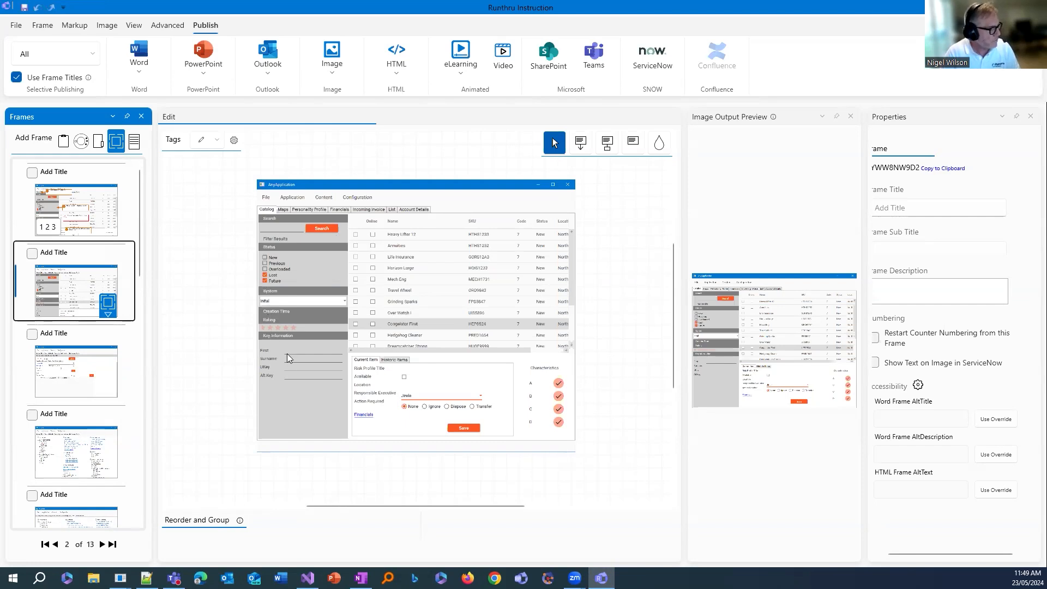
- Review the later frames, then open frame 1 to check callouts 1 to 3 and the warning note
{"action": "scroll", "coordinate": [82, 415], "scroll_direction": "down", "scroll_amount": 5}
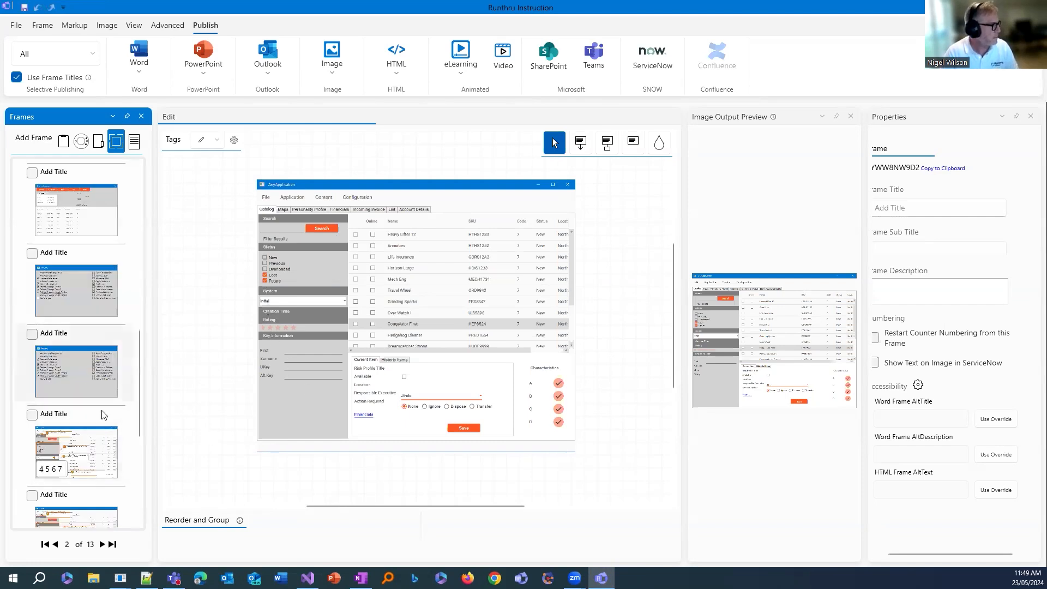
{"action": "scroll", "coordinate": [95, 458], "scroll_direction": "down", "scroll_amount": 3}
{"action": "left_click", "coordinate": [101, 365]}
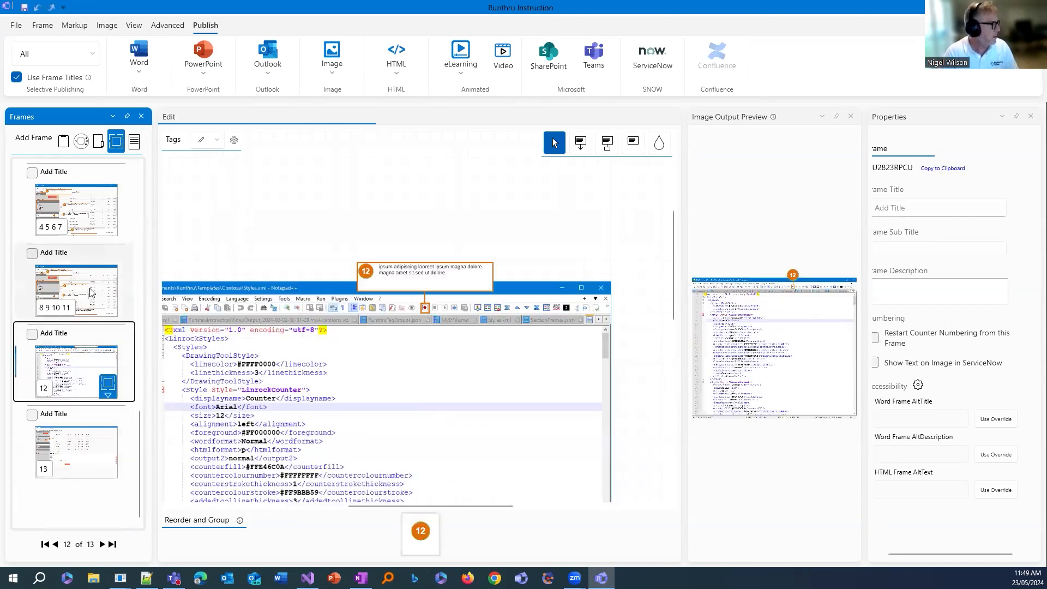
{"action": "left_click", "coordinate": [93, 295]}
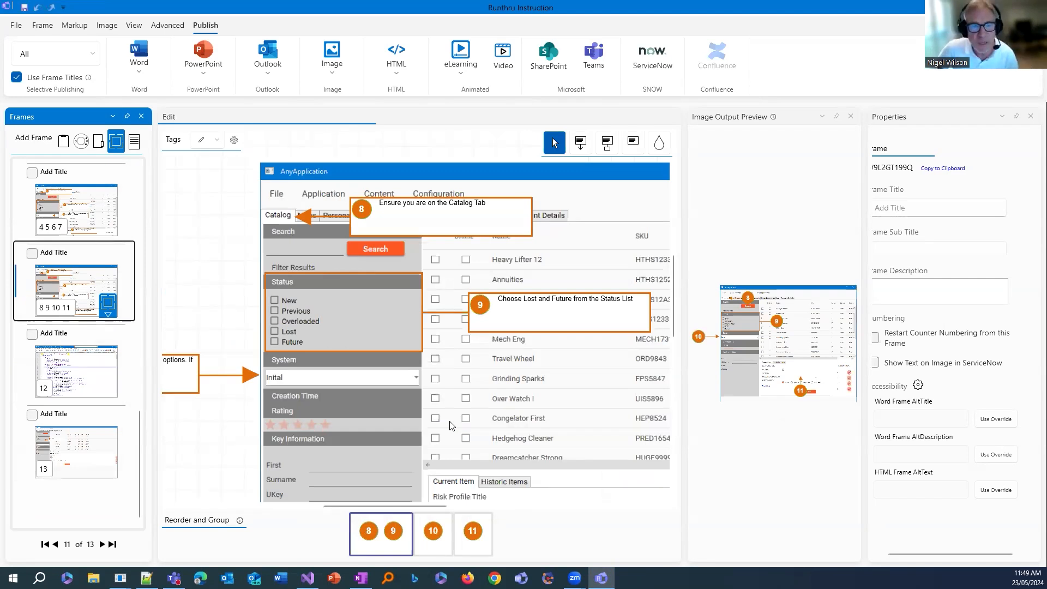
{"action": "scroll", "coordinate": [104, 274], "scroll_direction": "up", "scroll_amount": 5}
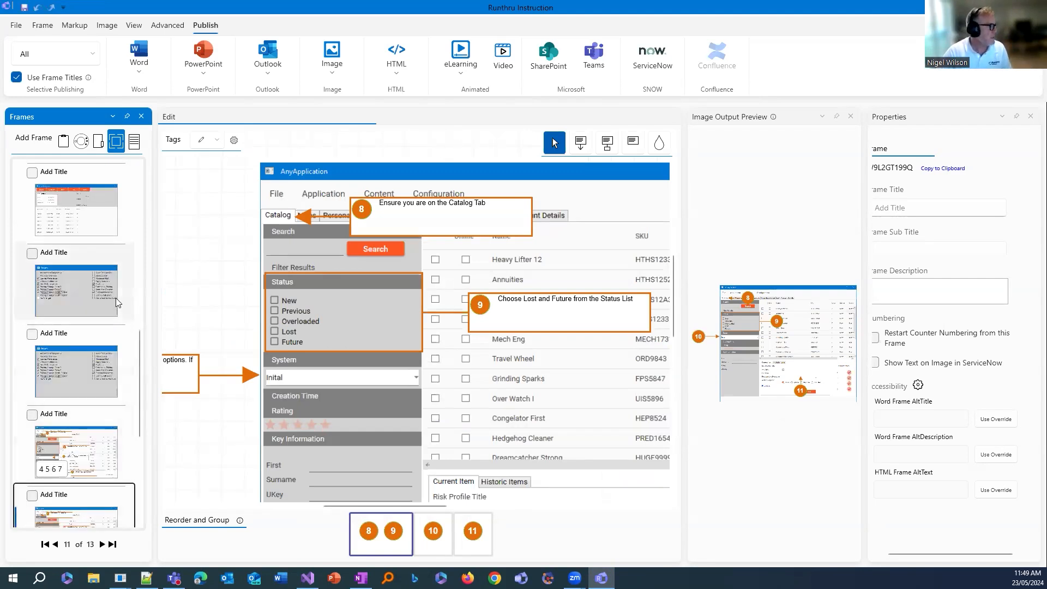
{"action": "left_click", "coordinate": [98, 218]}
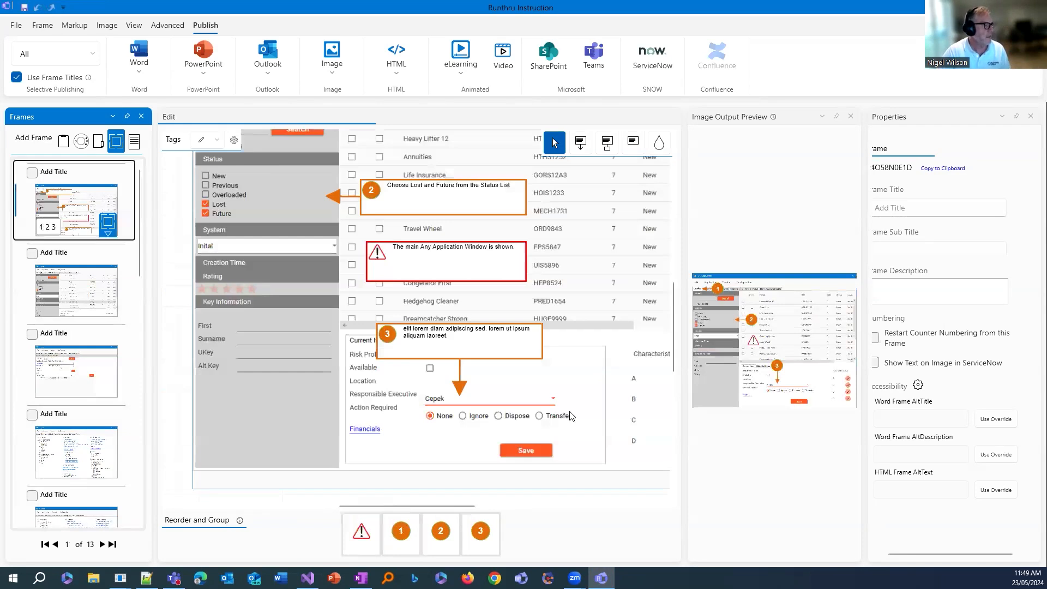
{"action": "scroll", "coordinate": [571, 416], "scroll_direction": "up", "scroll_amount": 1}
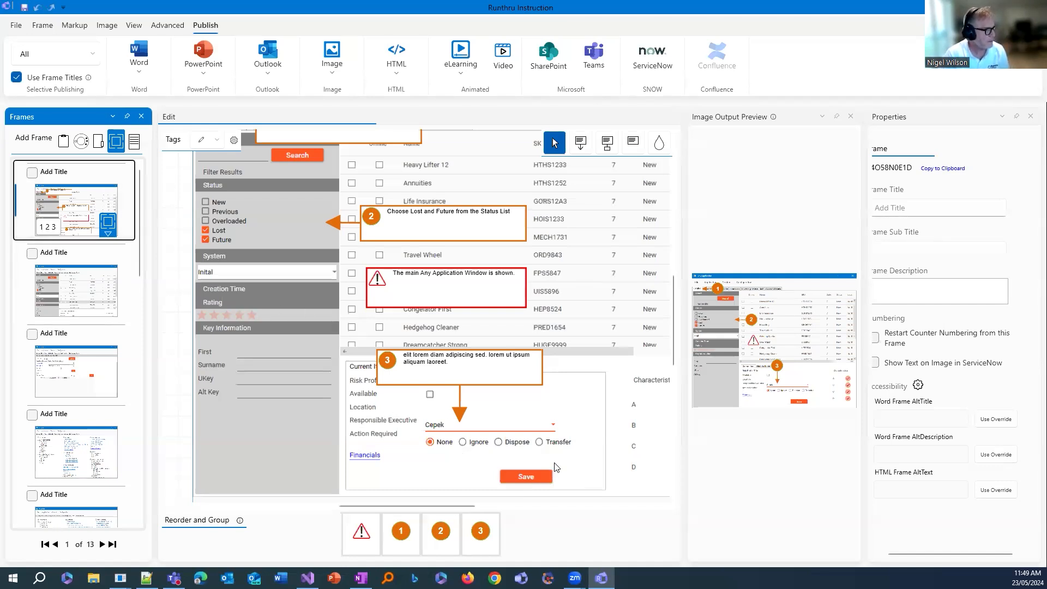
{"action": "scroll", "coordinate": [599, 428], "scroll_direction": "up", "scroll_amount": 2}
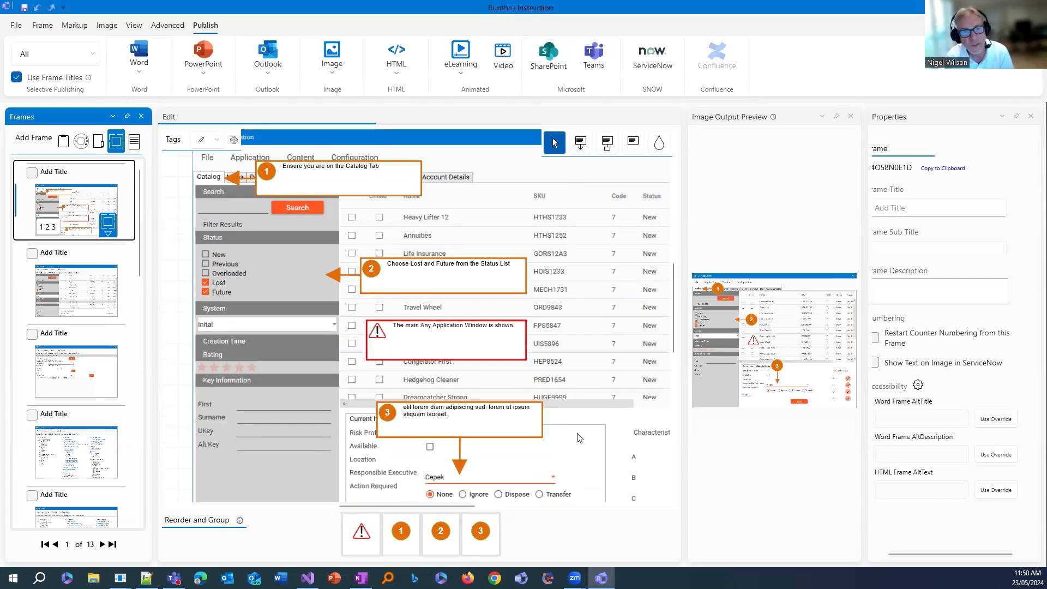
{"action": "scroll", "coordinate": [515, 401], "scroll_direction": "down", "scroll_amount": 1}
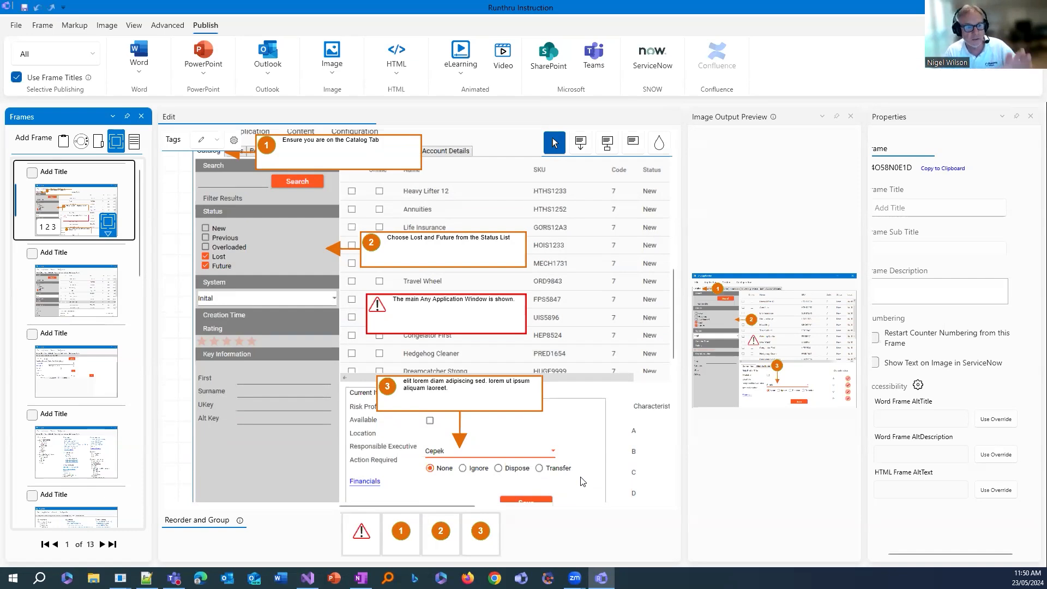
{"action": "left_click", "coordinate": [70, 279]}
- Switch on Autopaste so copied images become new frames, then bring AnyApplication forward
{"action": "left_click", "coordinate": [113, 196]}
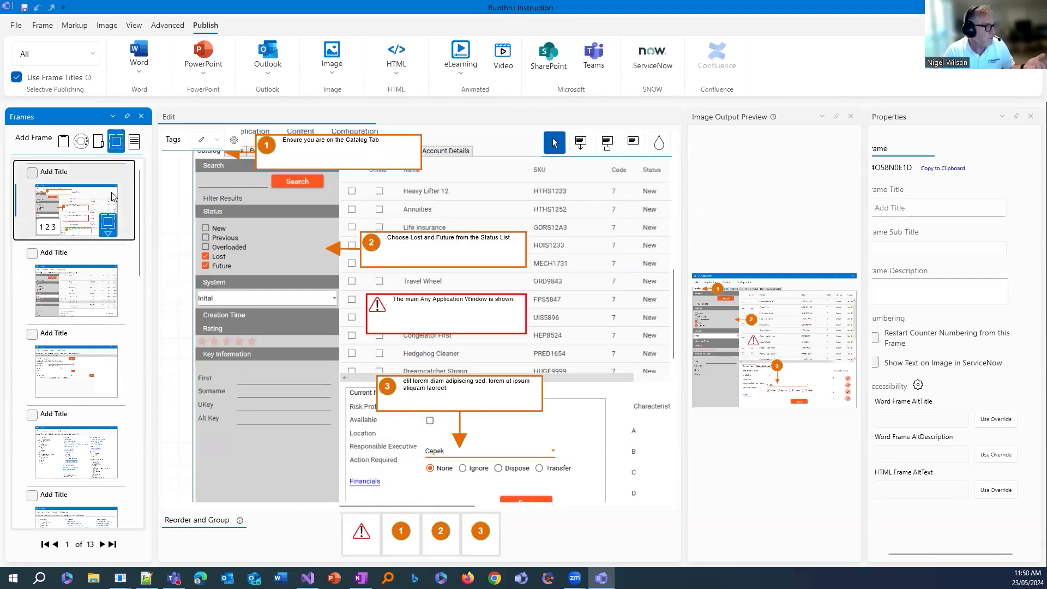
{"action": "left_click", "coordinate": [115, 141]}
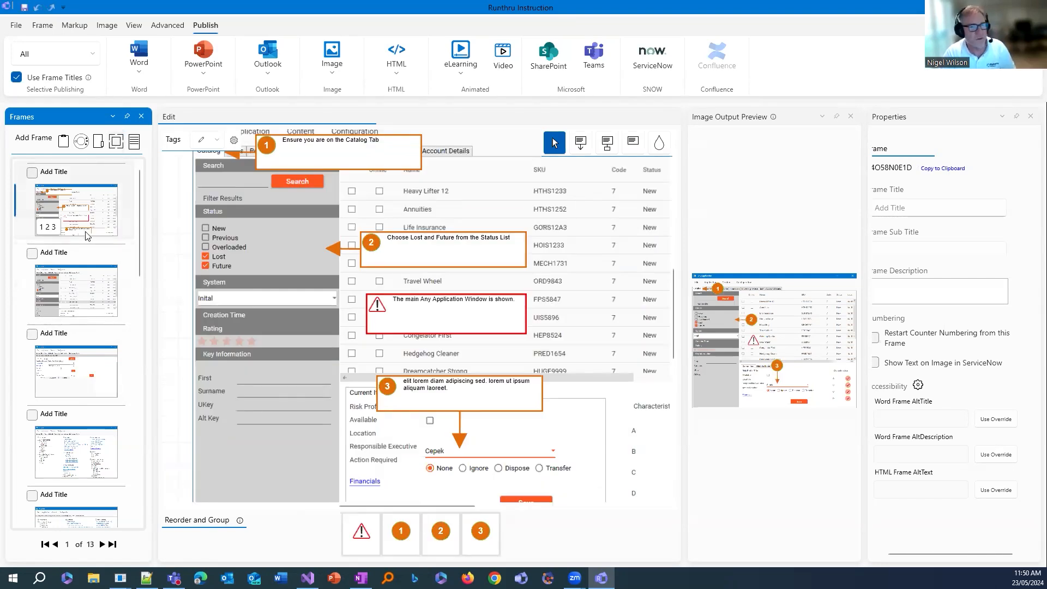
{"action": "left_click", "coordinate": [118, 143]}
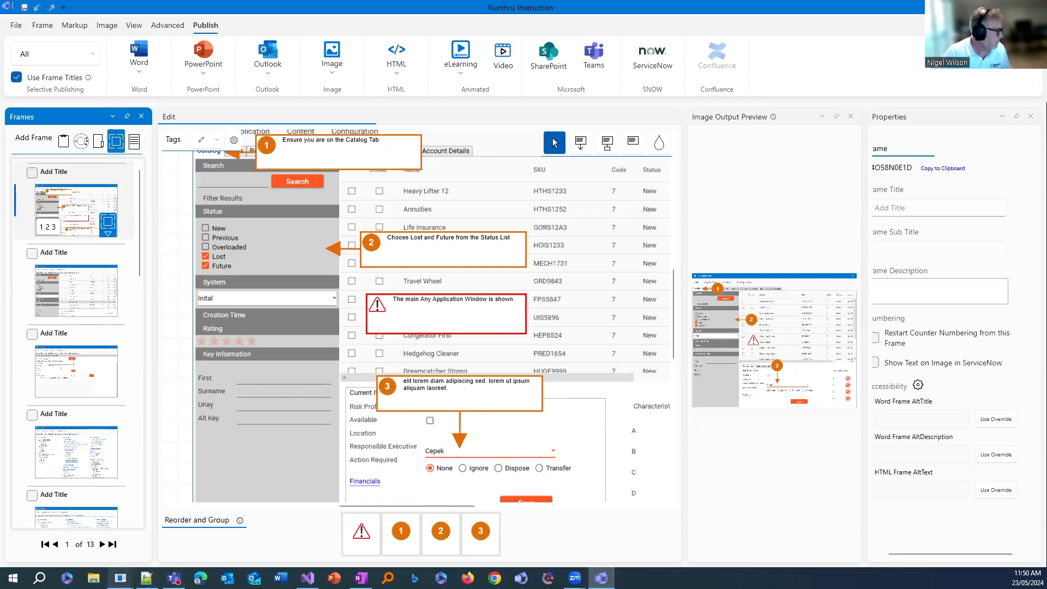
{"action": "left_click", "coordinate": [120, 578]}
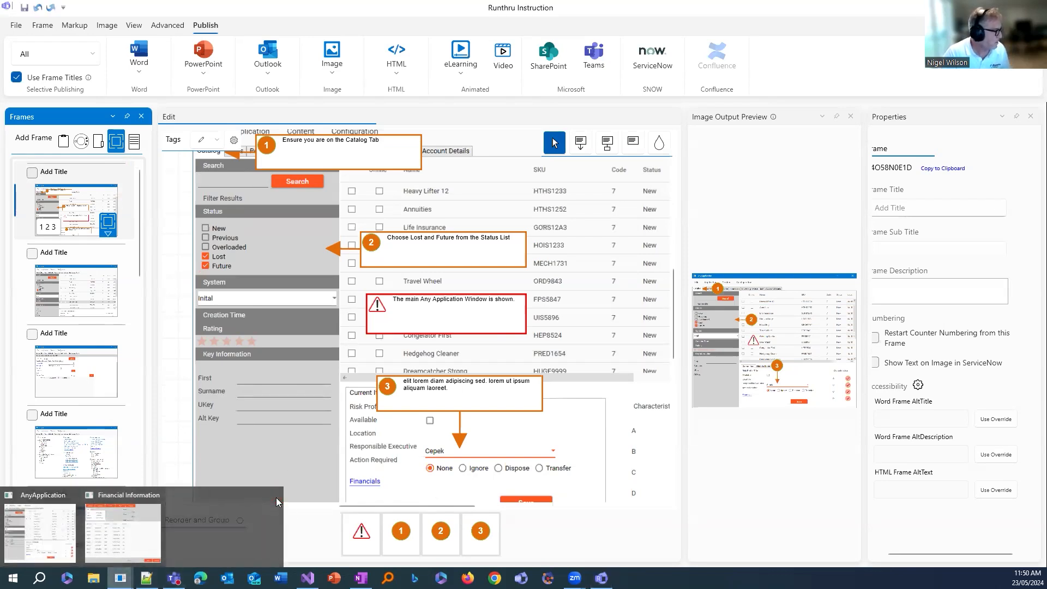
- Snip the open Responsible Executive list, then the whole AnyApplication window with the list open
{"action": "left_click", "coordinate": [163, 523]}
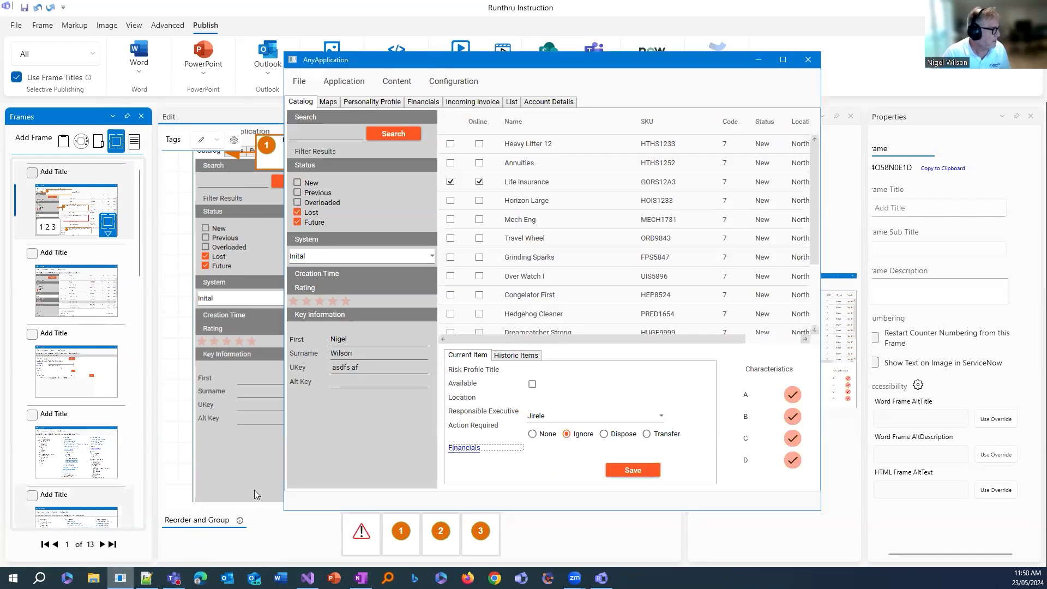
{"action": "left_click", "coordinate": [565, 418]}
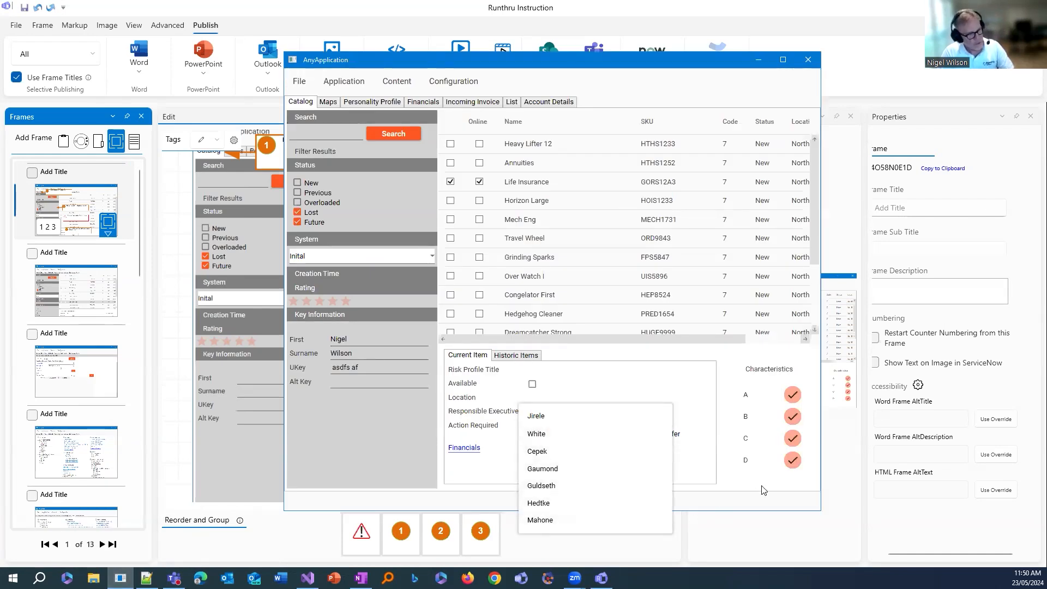
{"action": "key", "text": "super+shift+s"}
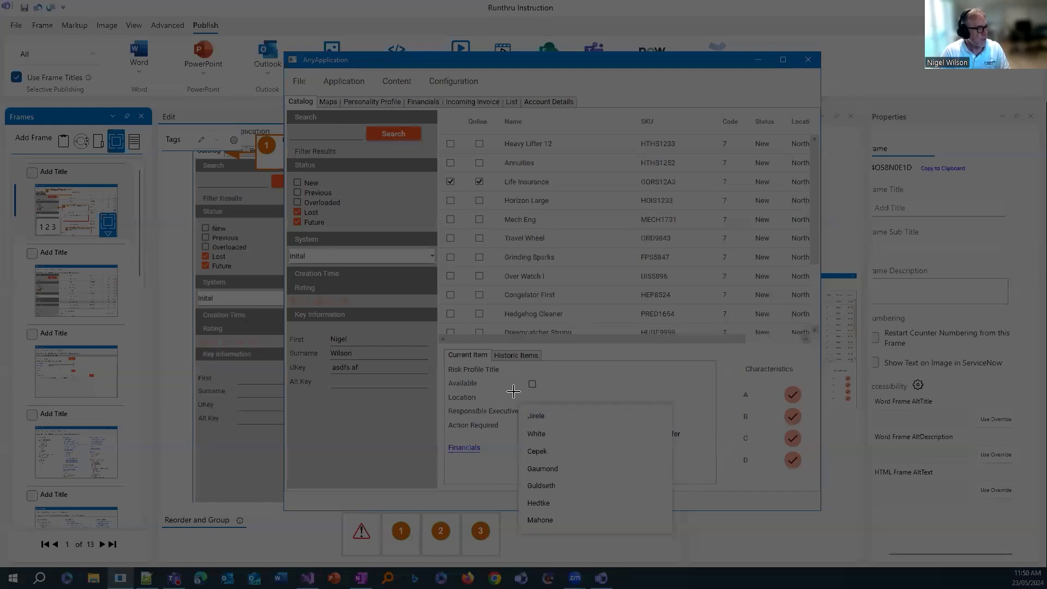
{"action": "left_click_drag", "start_coordinate": [515, 399], "coordinate": [692, 547]}
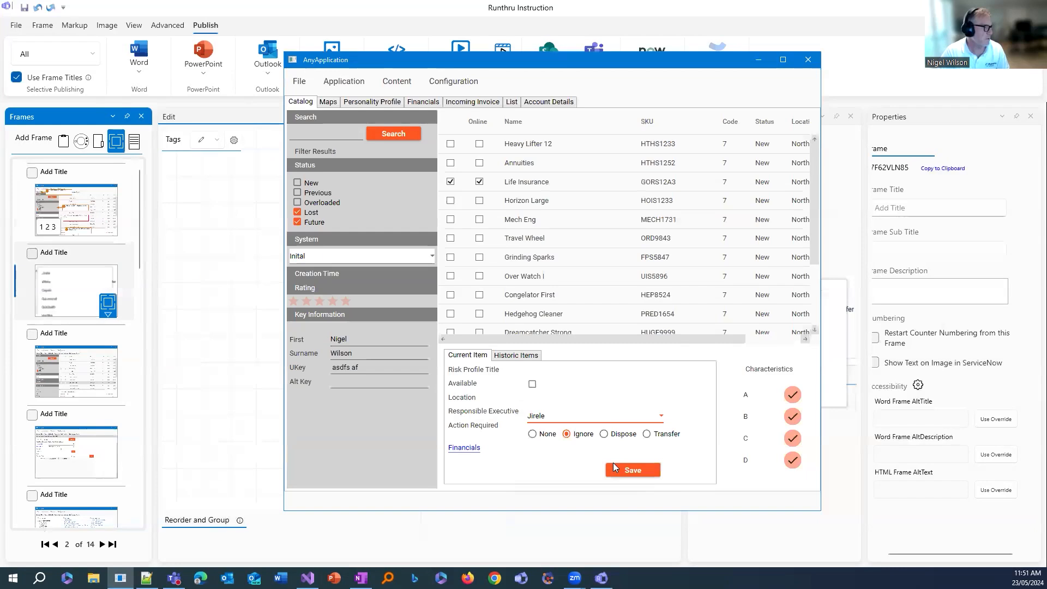
{"action": "left_click_drag", "start_coordinate": [724, 66], "coordinate": [708, 81]}
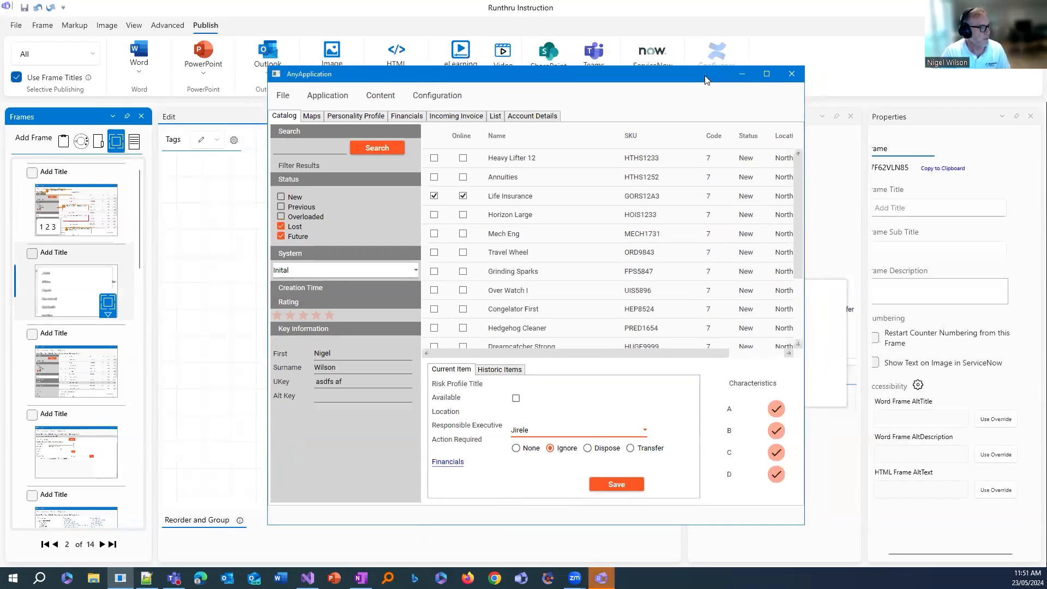
{"action": "left_click", "coordinate": [543, 432]}
{"action": "key", "text": "Print"}
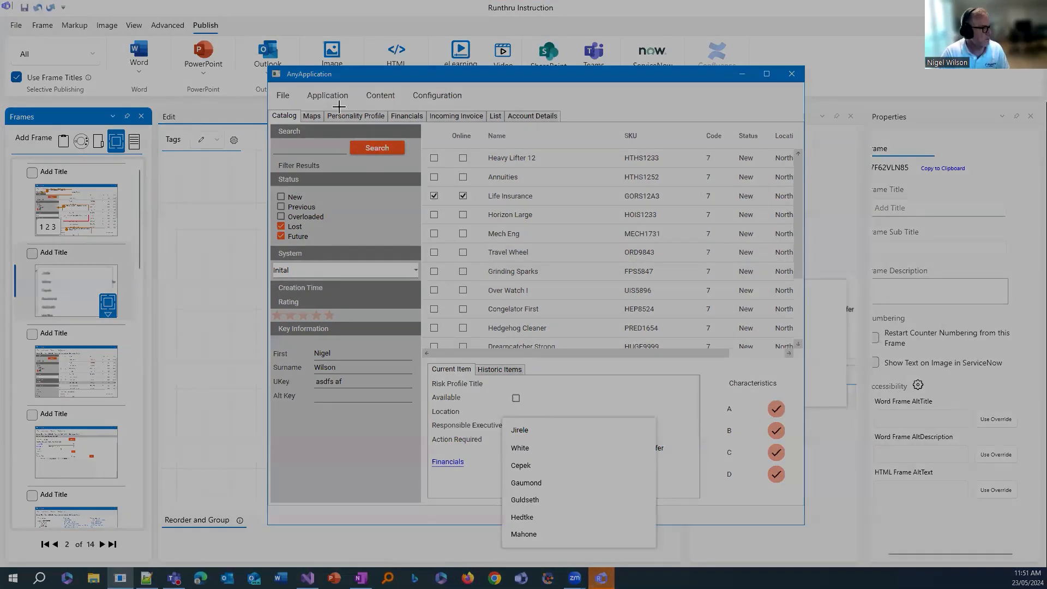
{"action": "left_click_drag", "start_coordinate": [267, 67], "coordinate": [810, 549]}
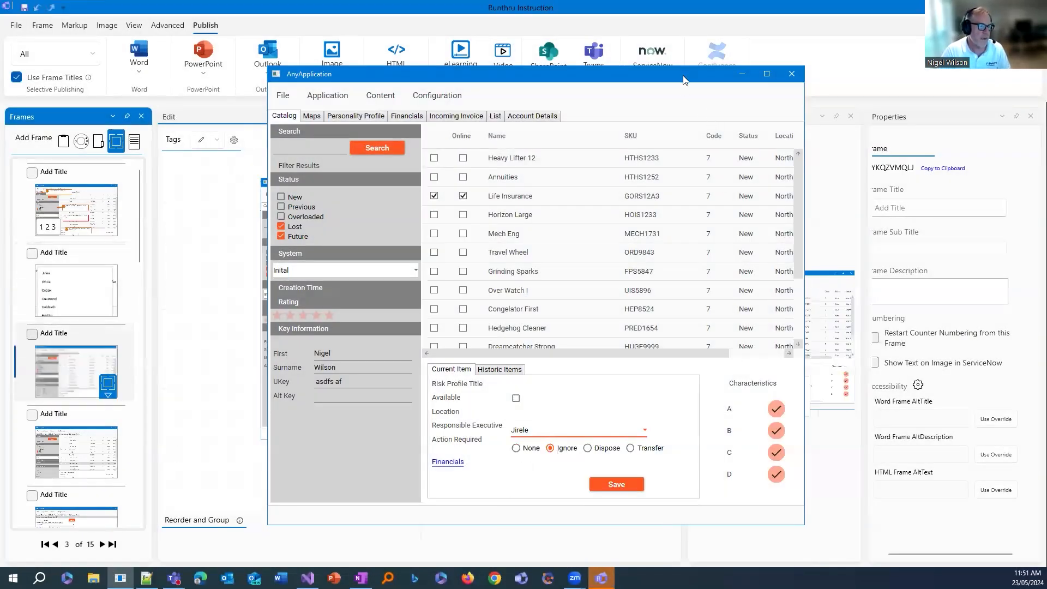
- Reposition the window, reopen the Responsible Executive list, and snip the whole window as a third frame
{"action": "left_click_drag", "start_coordinate": [685, 81], "coordinate": [687, 121]}
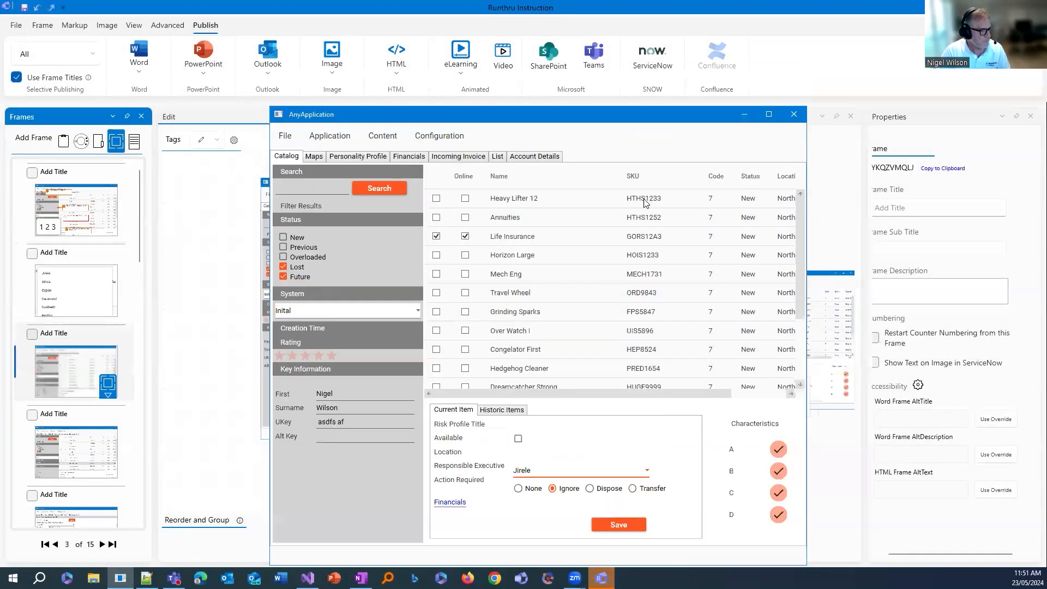
{"action": "left_click", "coordinate": [559, 470]}
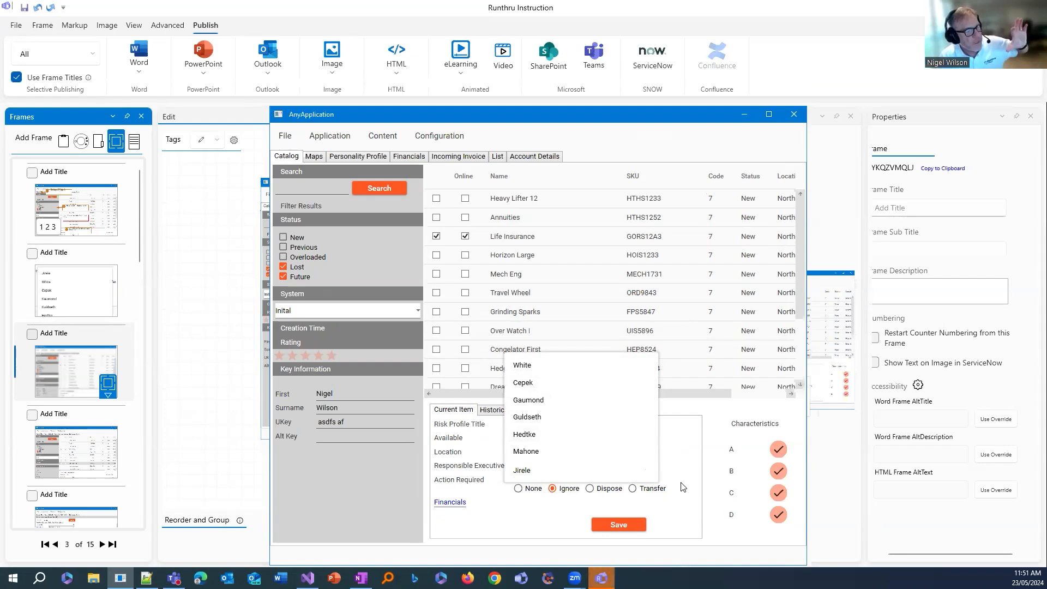
{"action": "left_click", "coordinate": [556, 119]}
{"action": "left_click_drag", "start_coordinate": [557, 109], "coordinate": [561, 41]}
{"action": "left_click", "coordinate": [577, 406]}
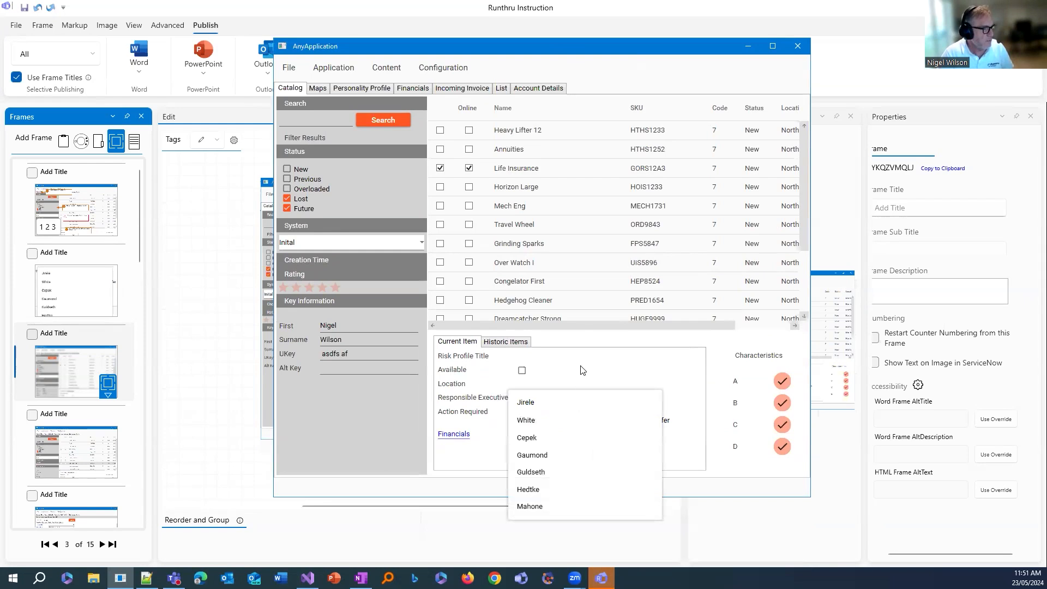
{"action": "left_click", "coordinate": [634, 47]}
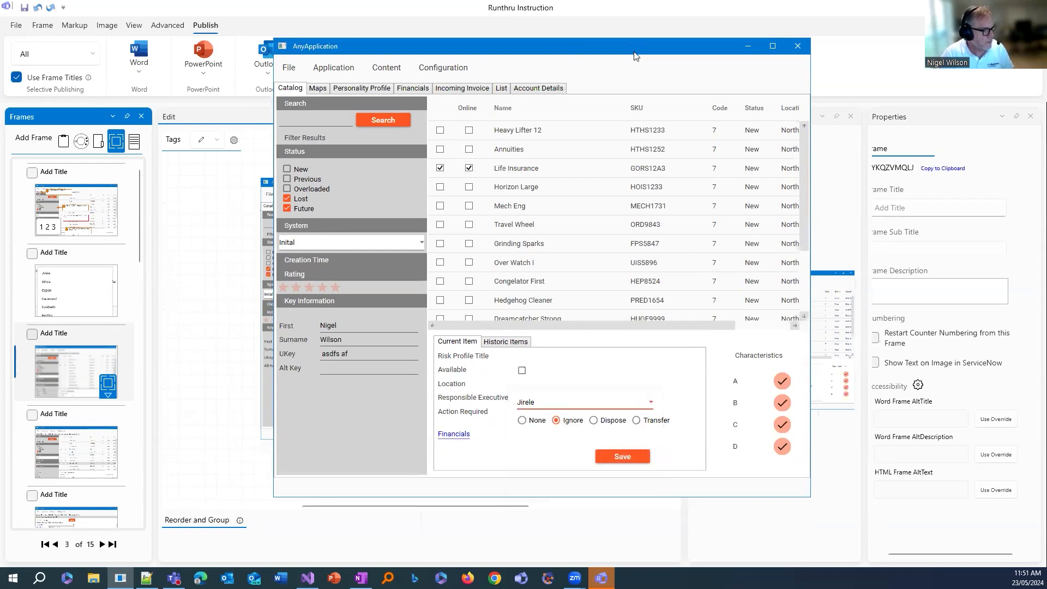
{"action": "left_click_drag", "start_coordinate": [634, 56], "coordinate": [632, 123]}
{"action": "left_click", "coordinate": [586, 469]}
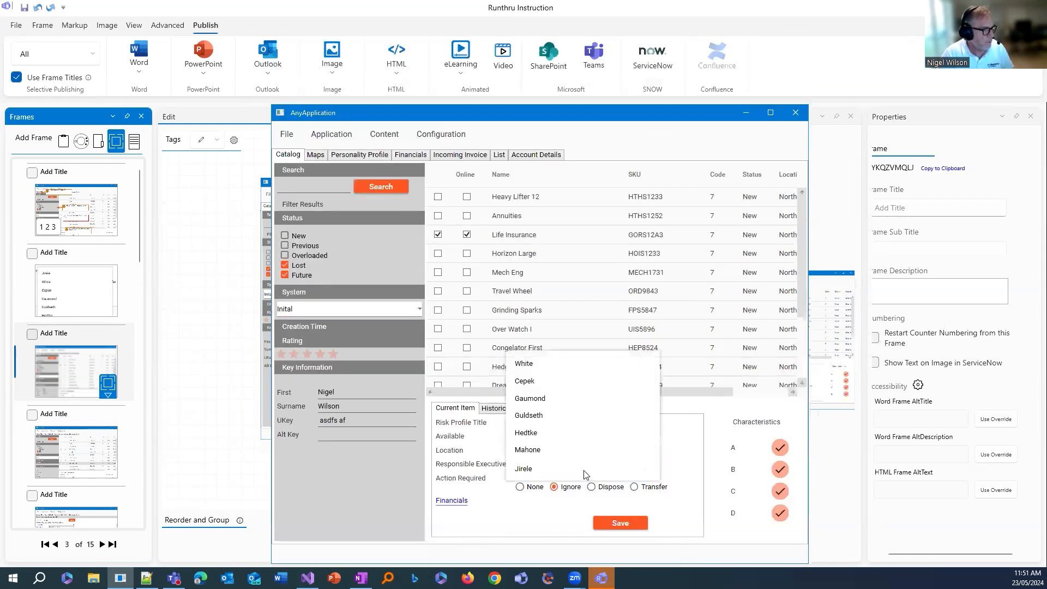
{"action": "key", "text": "super+shift+s"}
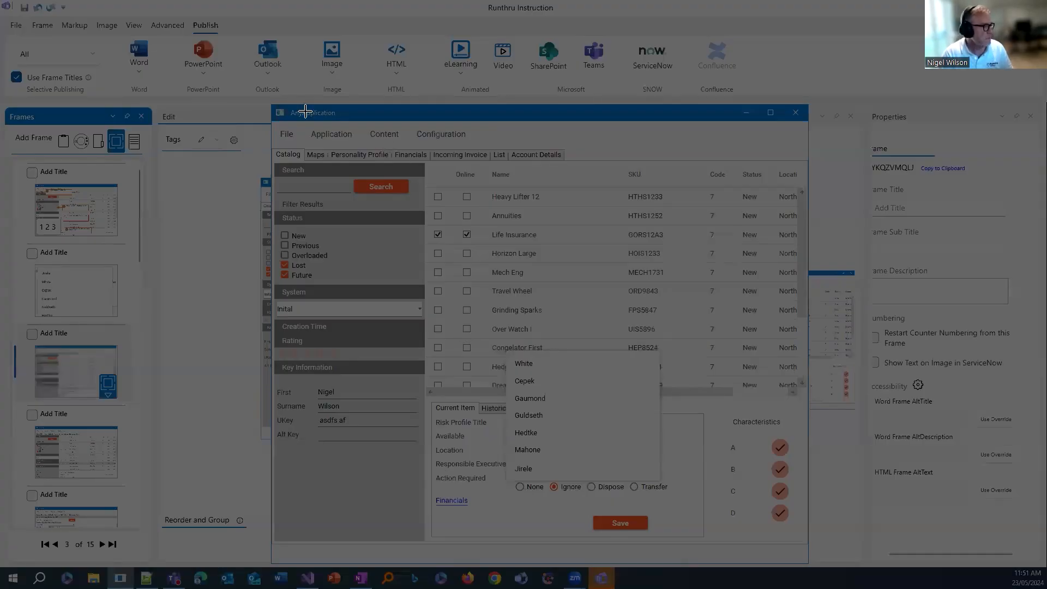
{"action": "left_click_drag", "start_coordinate": [271, 104], "coordinate": [807, 568]}
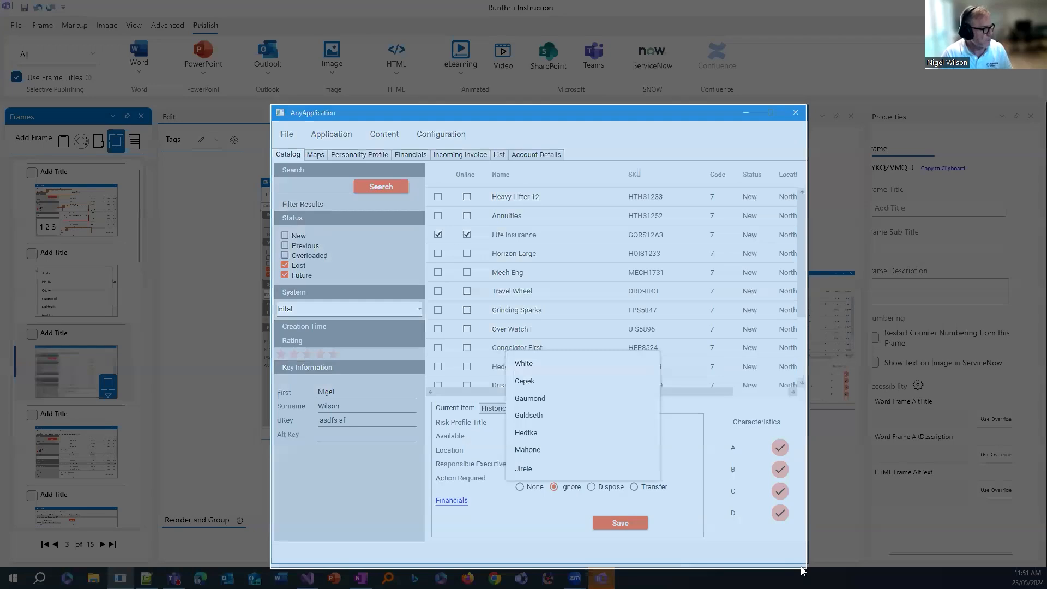
{"action": "left_click", "coordinate": [752, 112]}
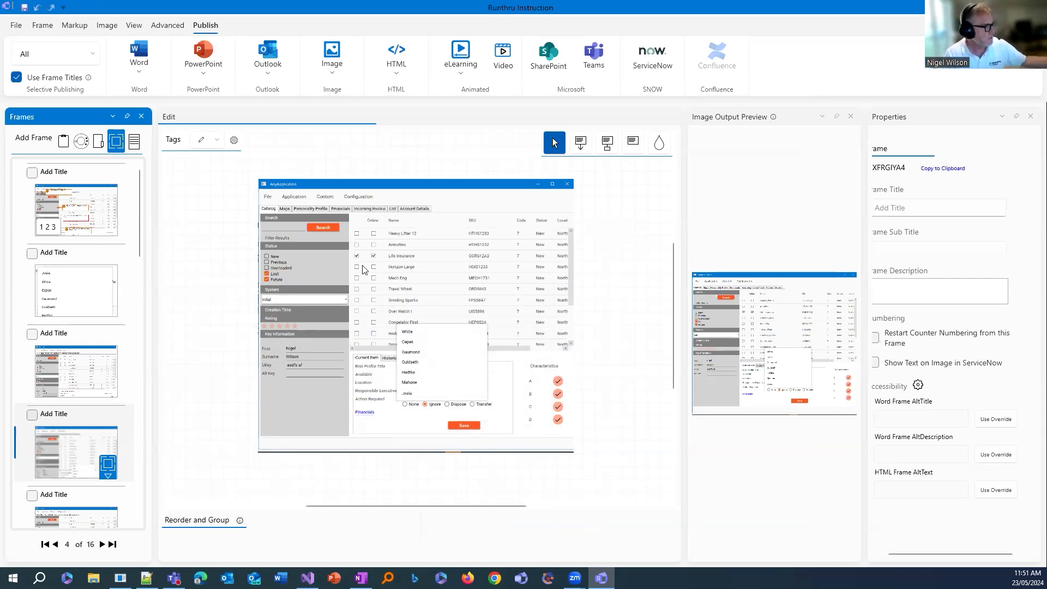
- Stop capturing frames from the screen and open the guide's first frame
{"action": "left_click", "coordinate": [116, 141]}
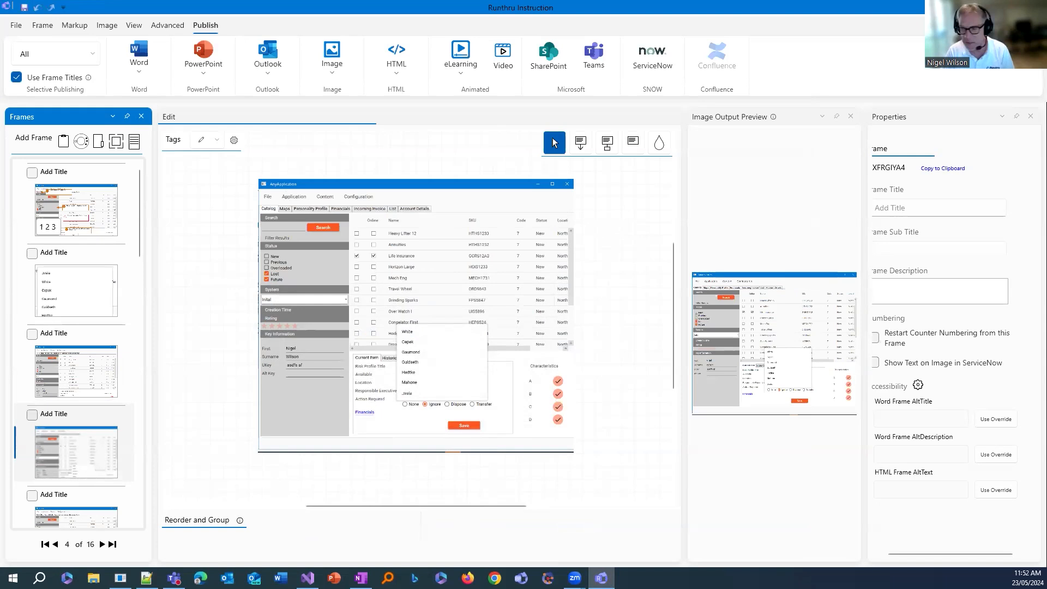
{"action": "key", "text": "alt+Tab"}
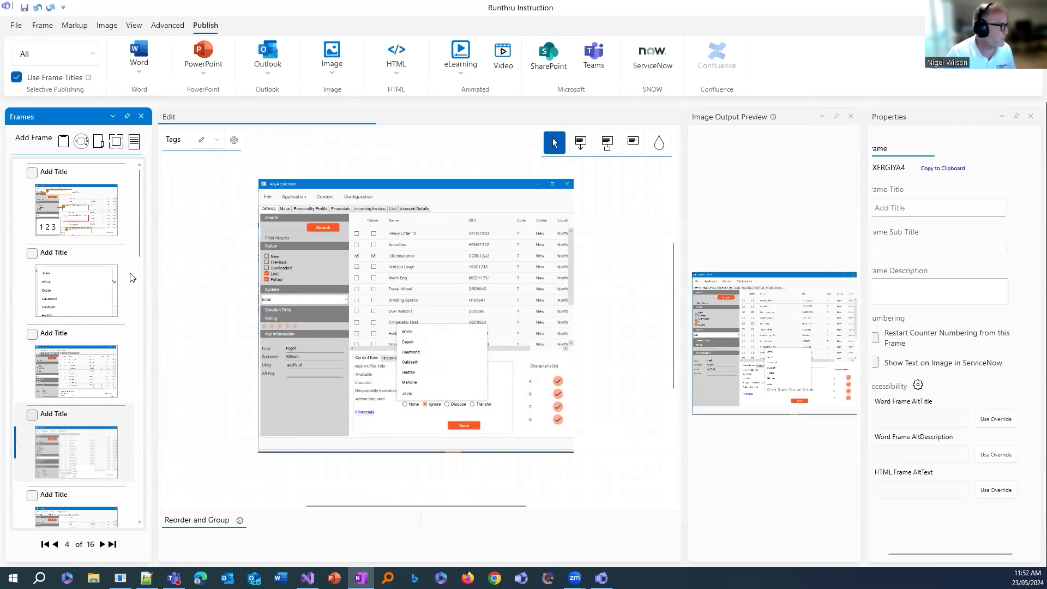
{"action": "left_click", "coordinate": [76, 213]}
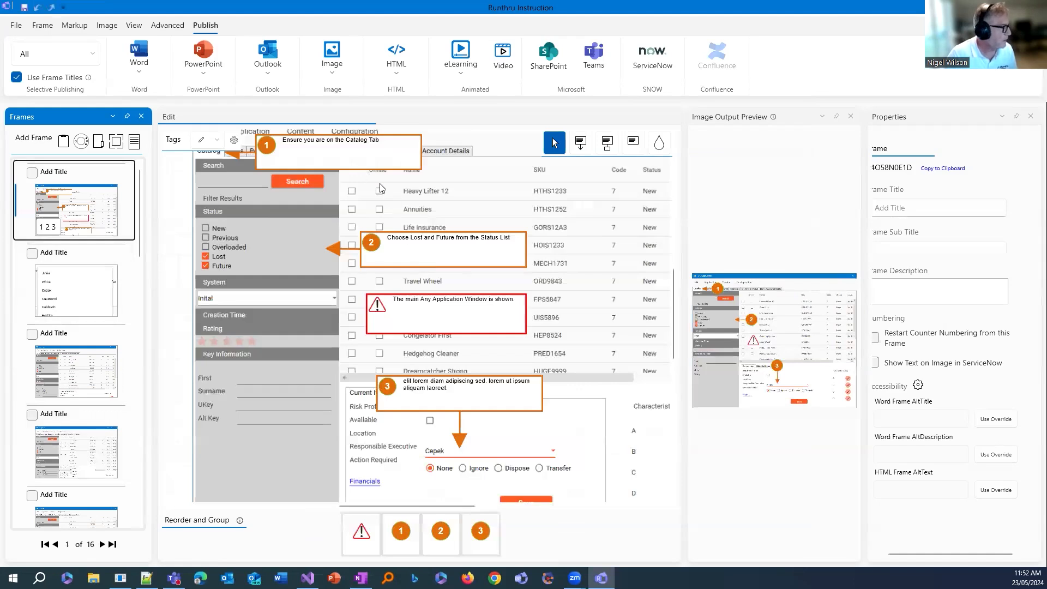
{"action": "scroll", "coordinate": [392, 206], "scroll_direction": "up", "scroll_amount": 1}
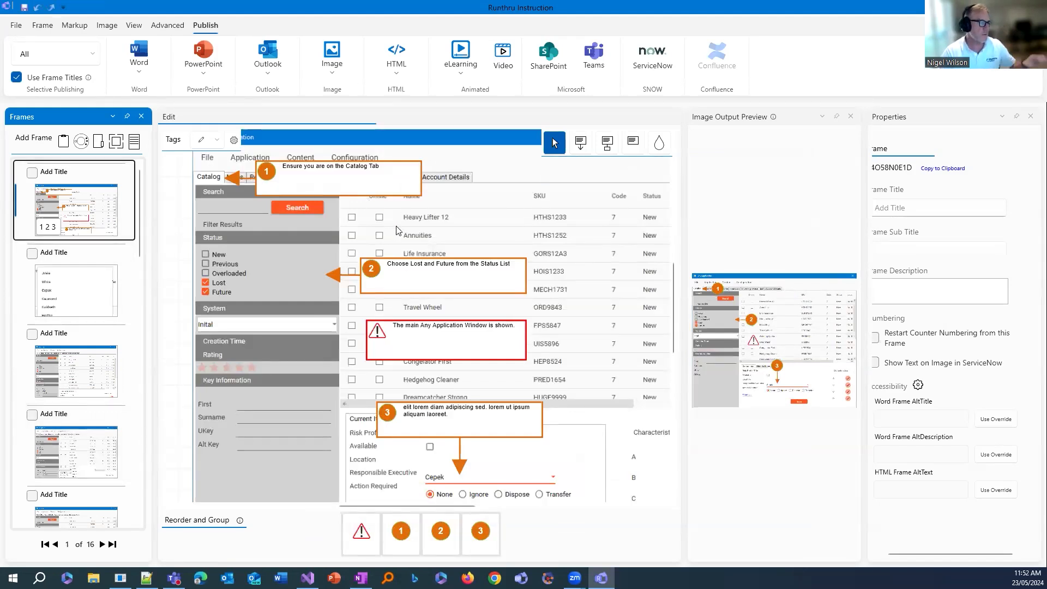
{"action": "scroll", "coordinate": [622, 254], "scroll_direction": "up", "scroll_amount": 1}
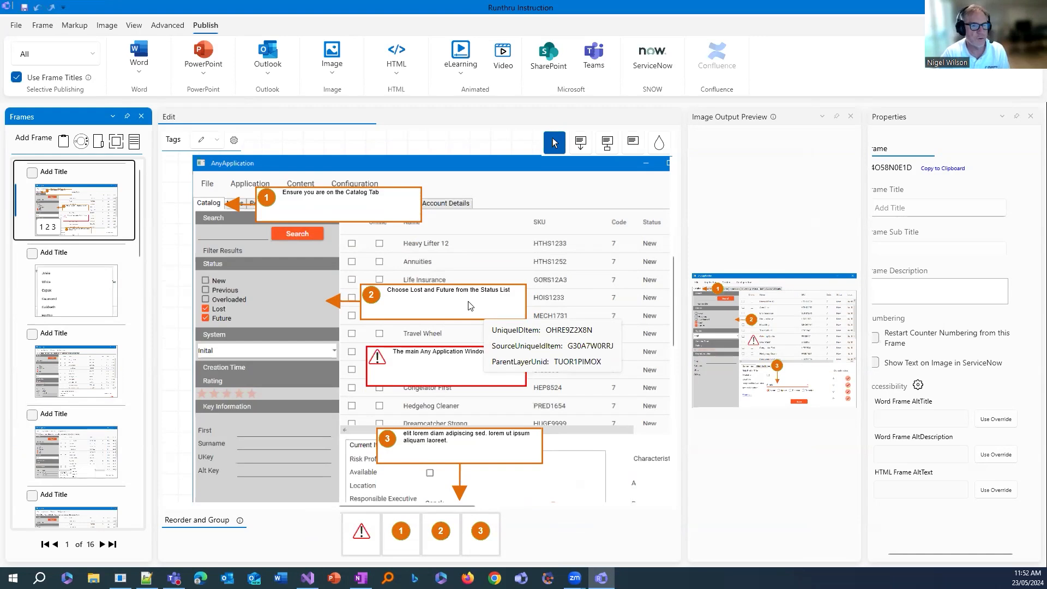
- Paste lorem ipsum placeholder text after callout 2's existing sentence
{"action": "double_click", "coordinate": [470, 306]}
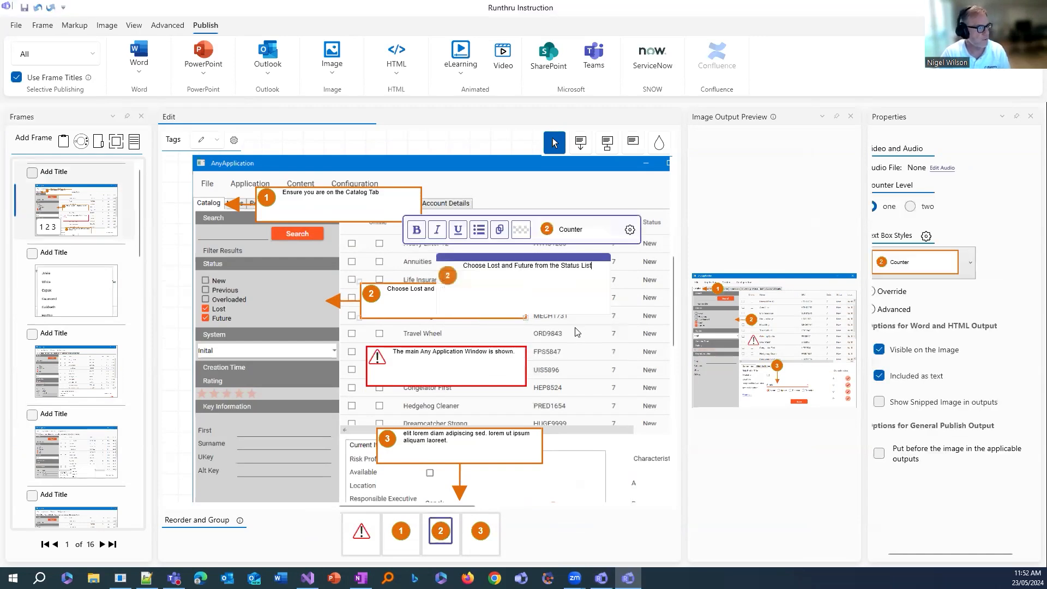
{"action": "right_click", "coordinate": [559, 289]}
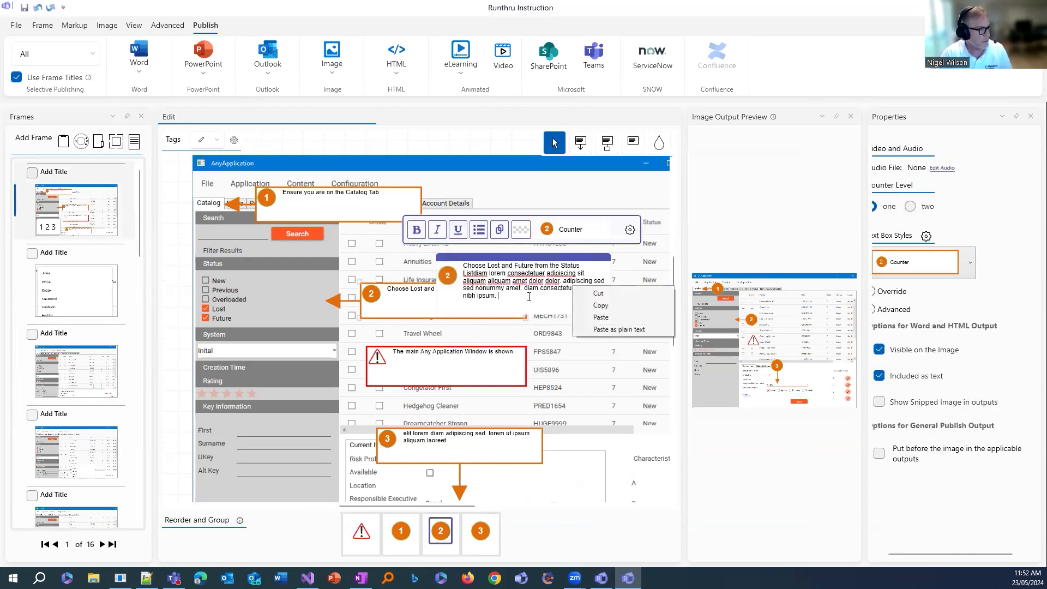
{"action": "right_click", "coordinate": [503, 277]}
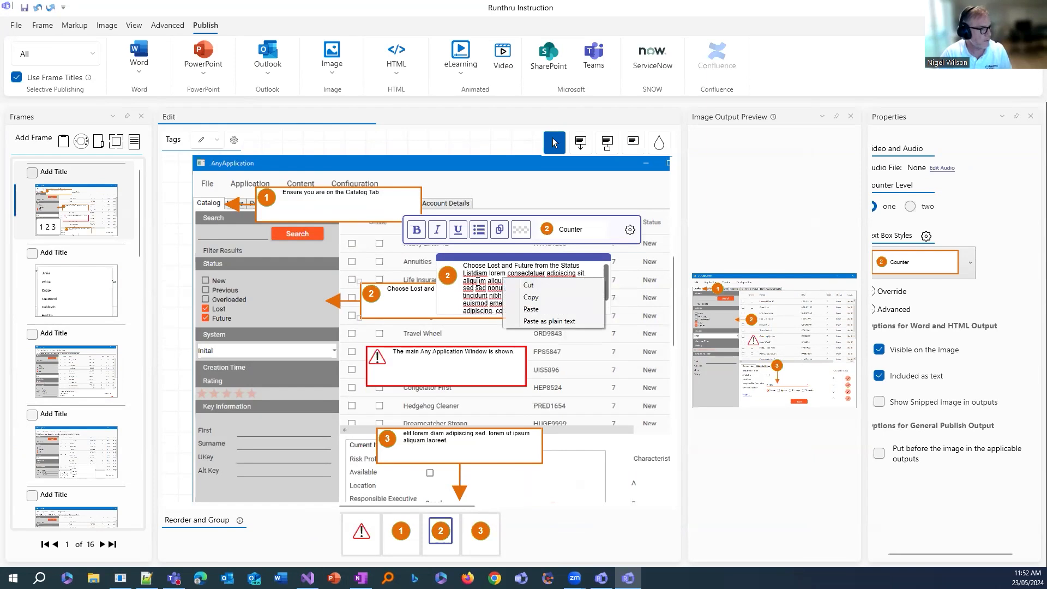
{"action": "right_click", "coordinate": [477, 282]}
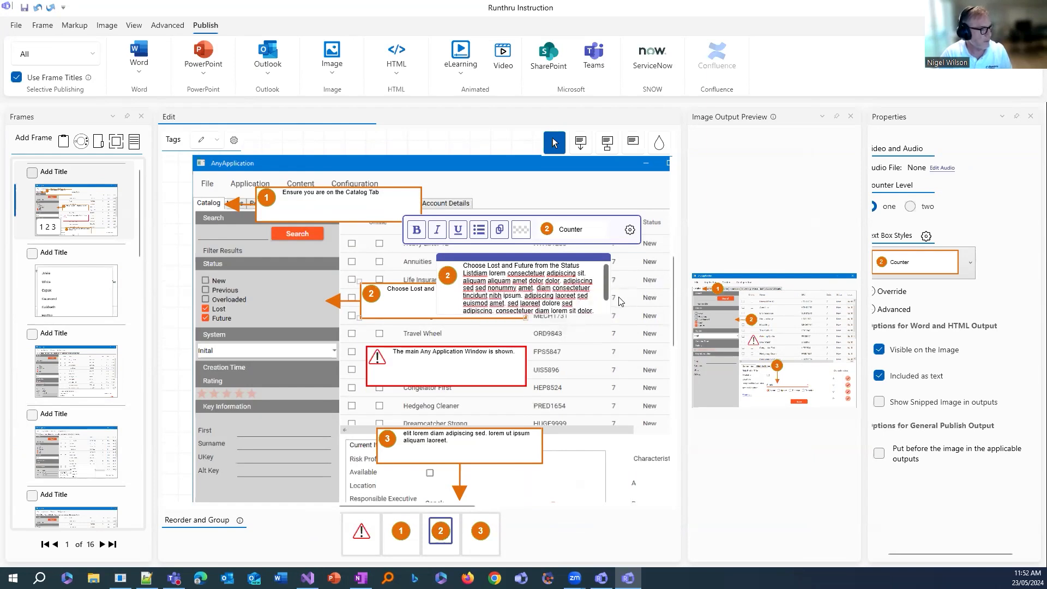
{"action": "left_click", "coordinate": [559, 366]}
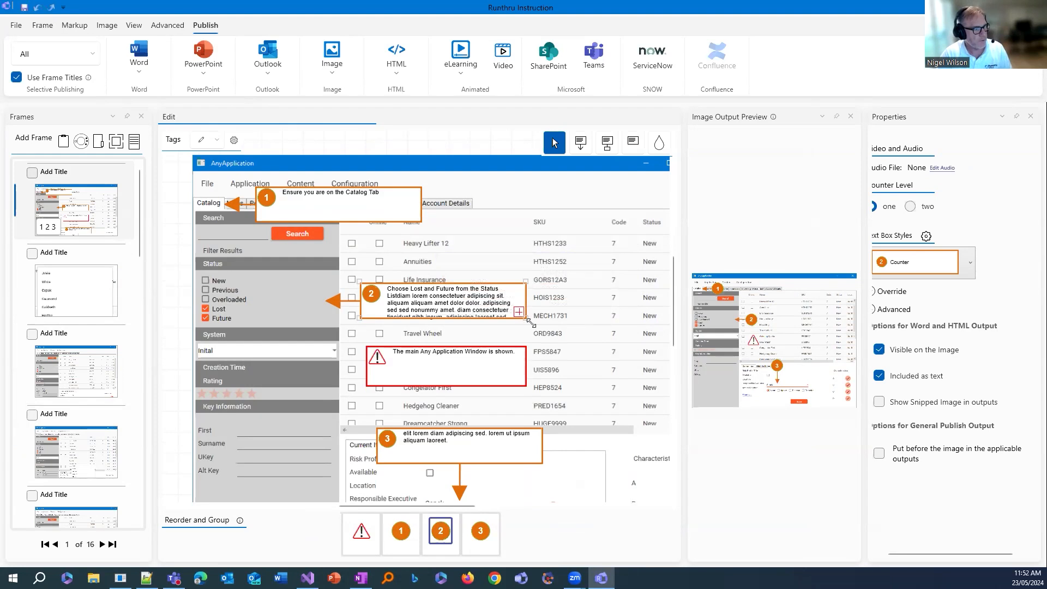
- Enlarge and realign callout 2's box so all its text fits
{"action": "mouse_move", "coordinate": [530, 319]}
{"action": "left_mouse_down"}
{"action": "mouse_move", "coordinate": [578, 376]}
{"action": "mouse_move", "coordinate": [529, 322]}
{"action": "mouse_move", "coordinate": [511, 319]}
{"action": "left_mouse_up"}
{"action": "left_click", "coordinate": [570, 312]}
{"action": "left_click_drag", "start_coordinate": [438, 303], "coordinate": [438, 302]}
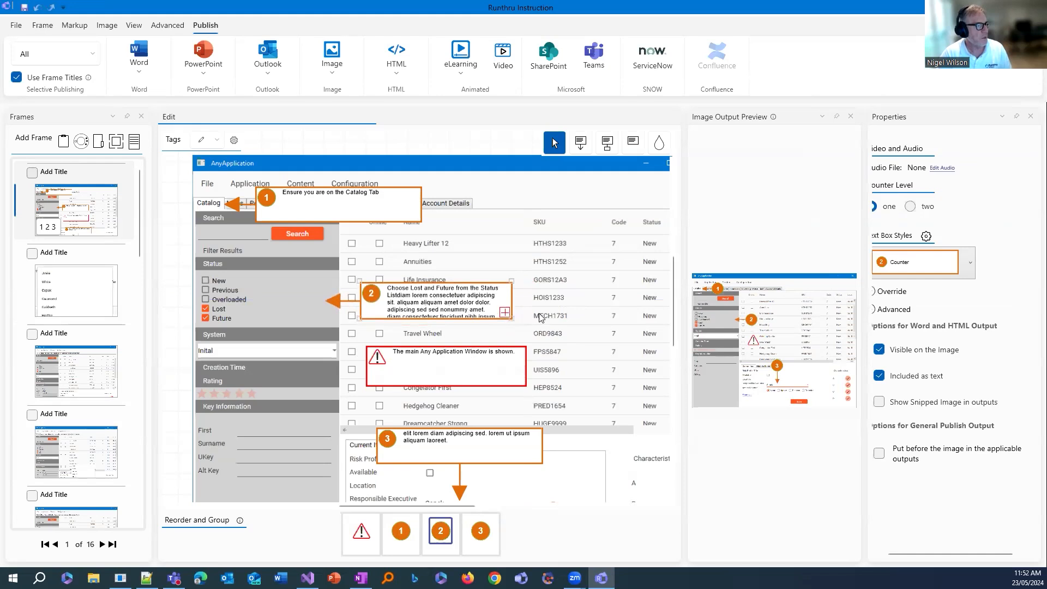
{"action": "left_click", "coordinate": [544, 317]}
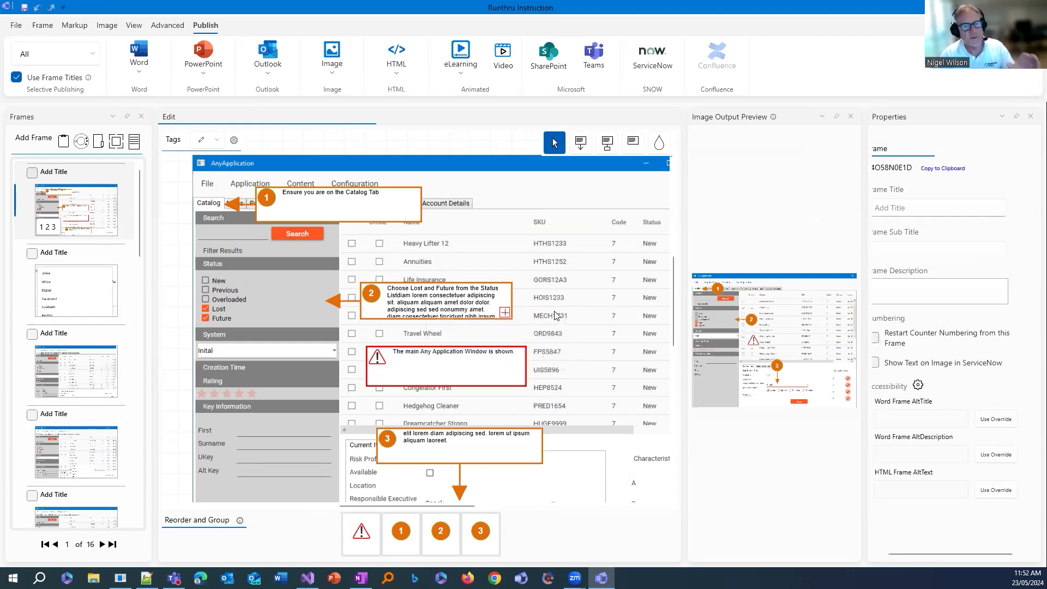
{"action": "left_click", "coordinate": [402, 306]}
{"action": "mouse_move", "coordinate": [511, 318]}
{"action": "left_mouse_down"}
{"action": "mouse_move", "coordinate": [567, 384]}
{"action": "mouse_move", "coordinate": [484, 346]}
{"action": "mouse_move", "coordinate": [501, 315]}
{"action": "left_mouse_up"}
{"action": "left_click", "coordinate": [578, 324]}
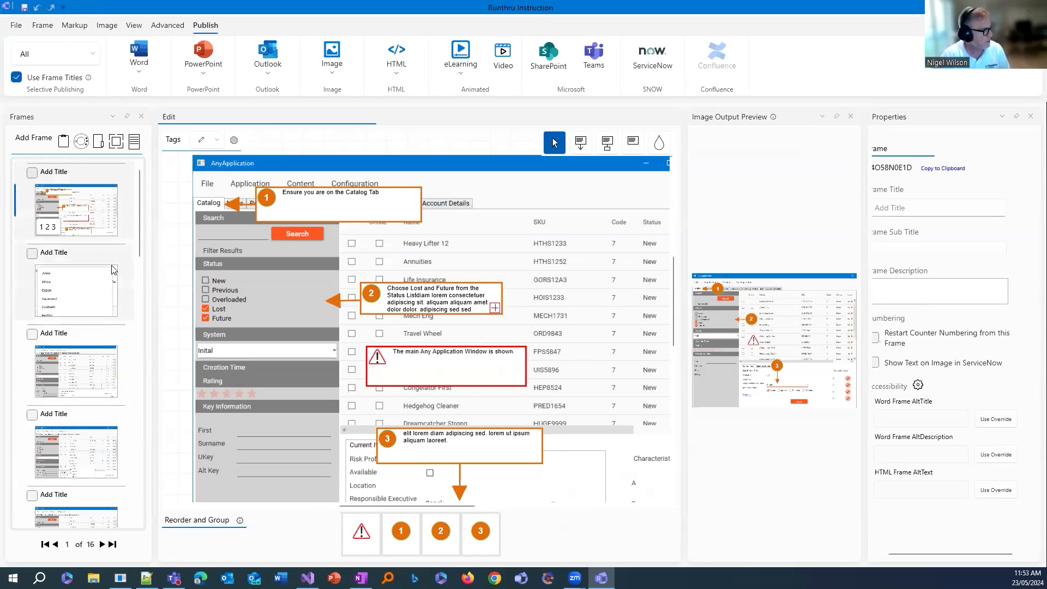
{"action": "left_click", "coordinate": [104, 238]}
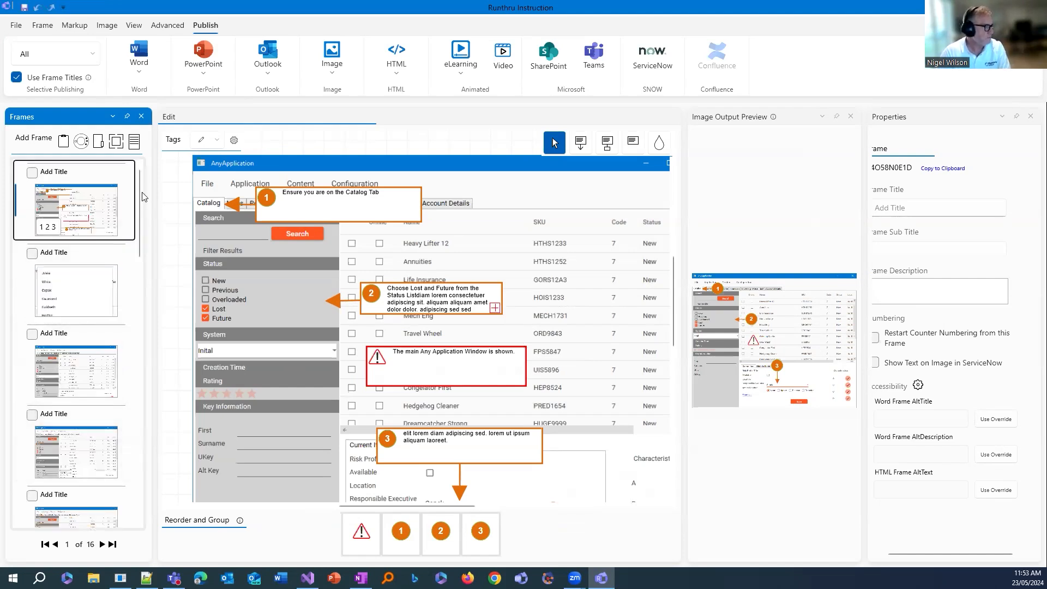
- Add a blank text frame and move it to the top of the frame list
{"action": "left_click", "coordinate": [134, 143]}
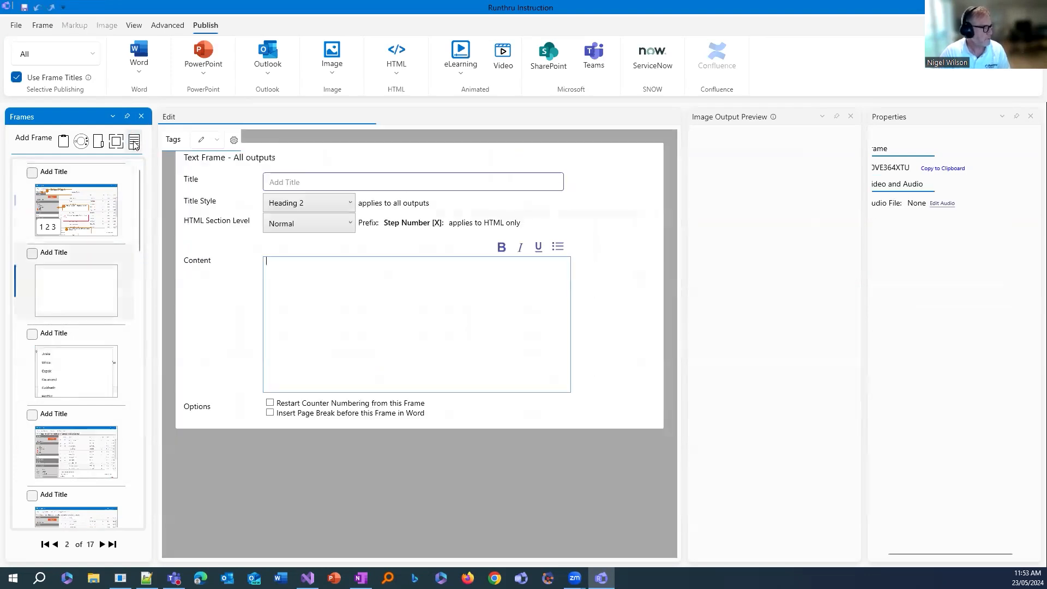
{"action": "left_click_drag", "start_coordinate": [92, 255], "coordinate": [93, 188]}
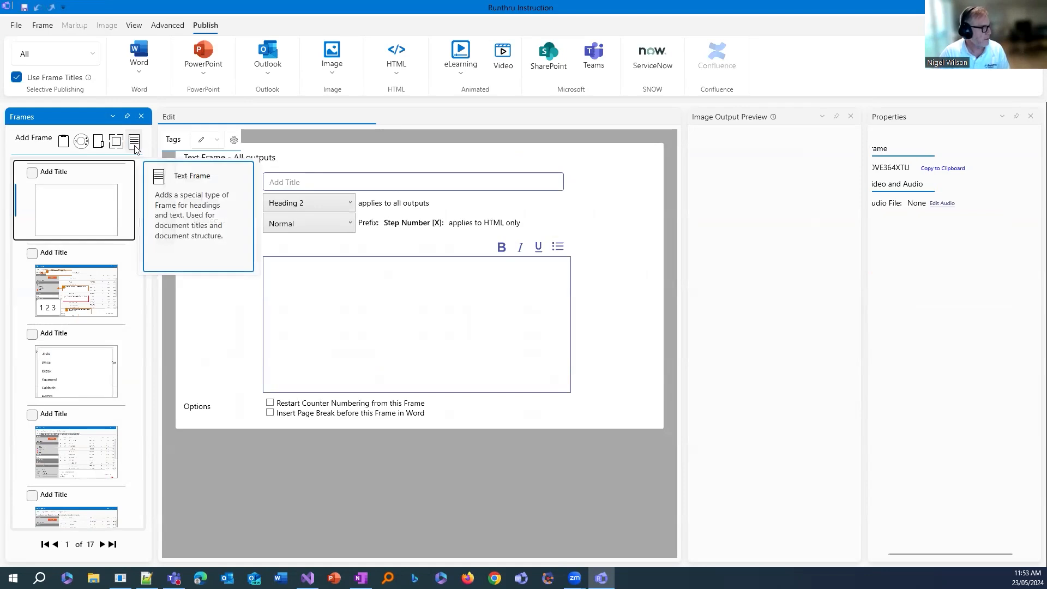
{"action": "left_click", "coordinate": [42, 26]}
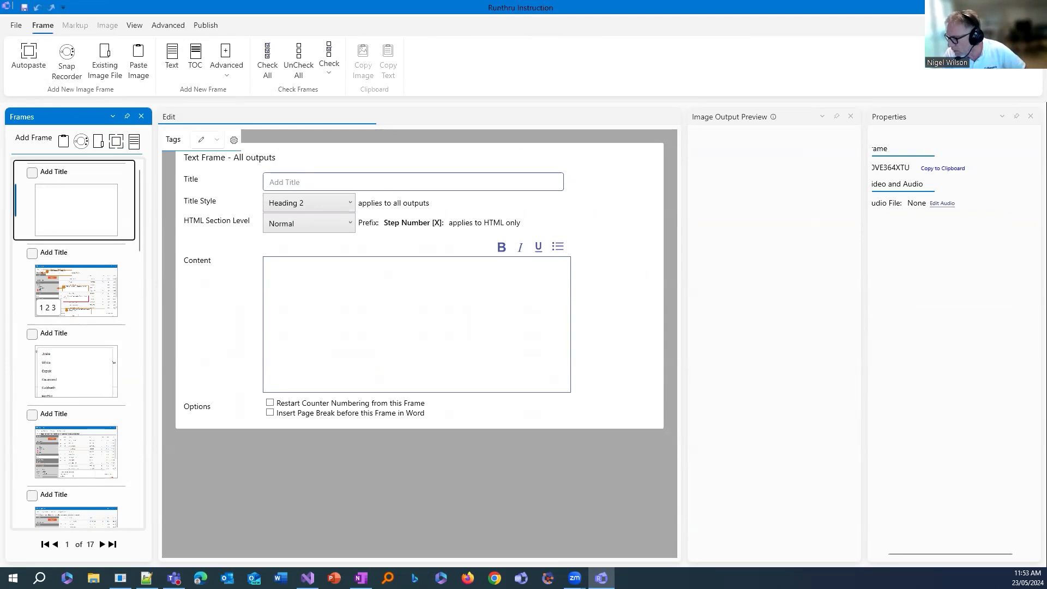
- Return to the new text frame and begin editing its title
{"action": "key", "text": "alt+Tab"}
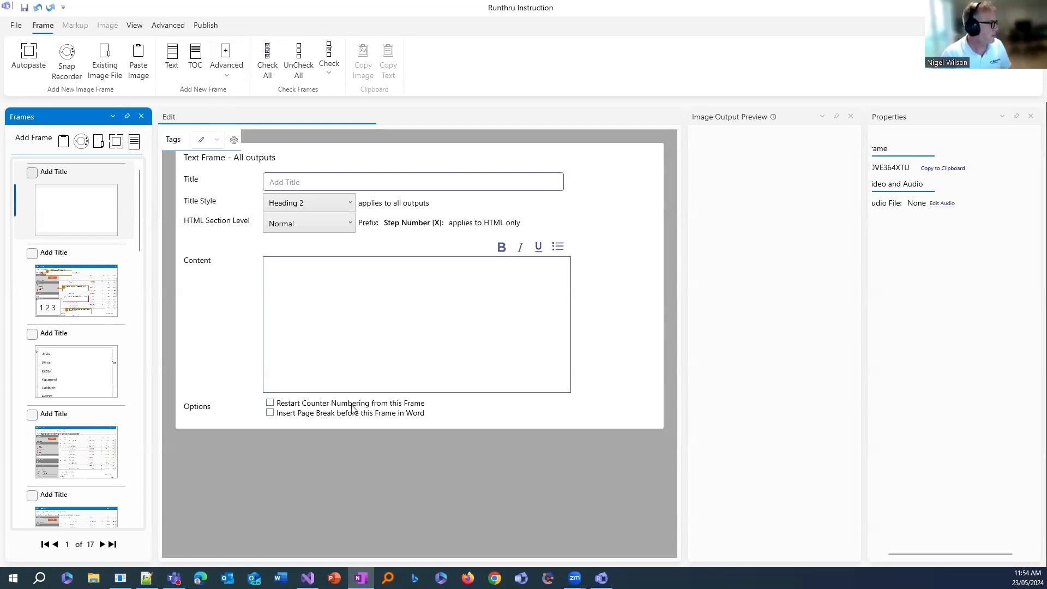
{"action": "left_click", "coordinate": [336, 185]}
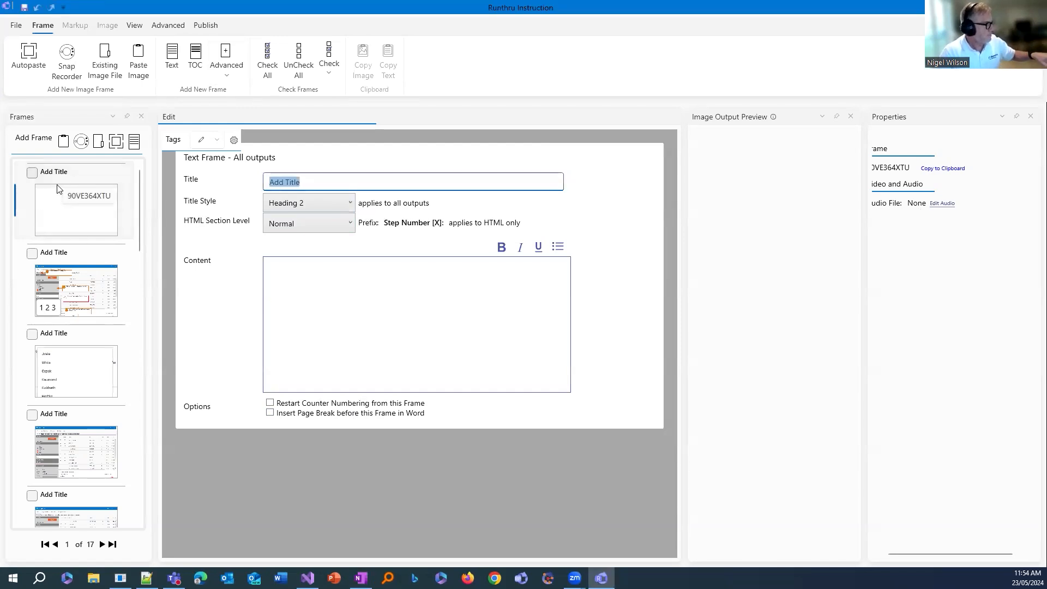
{"action": "left_click", "coordinate": [55, 293]}
{"action": "left_click", "coordinate": [61, 208]}
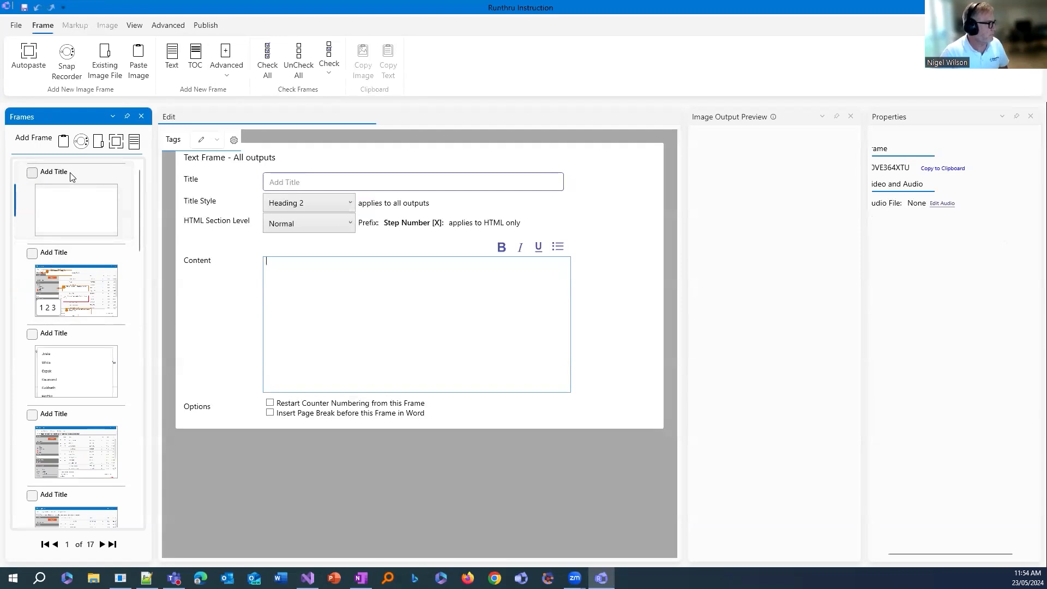
{"action": "left_click", "coordinate": [324, 183]}
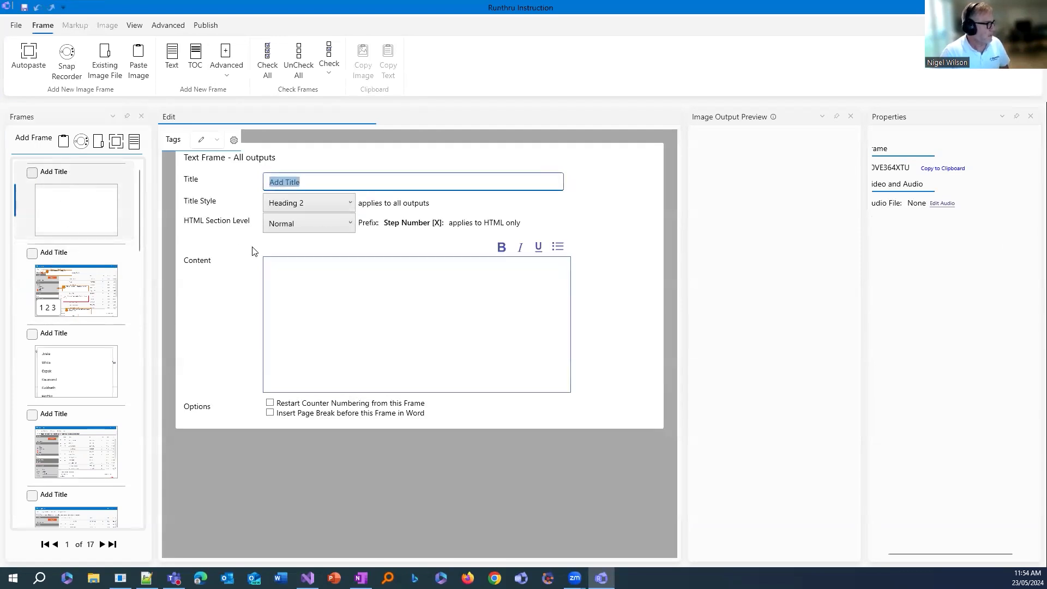
{"action": "left_click", "coordinate": [309, 262]}
{"action": "left_click", "coordinate": [336, 204]}
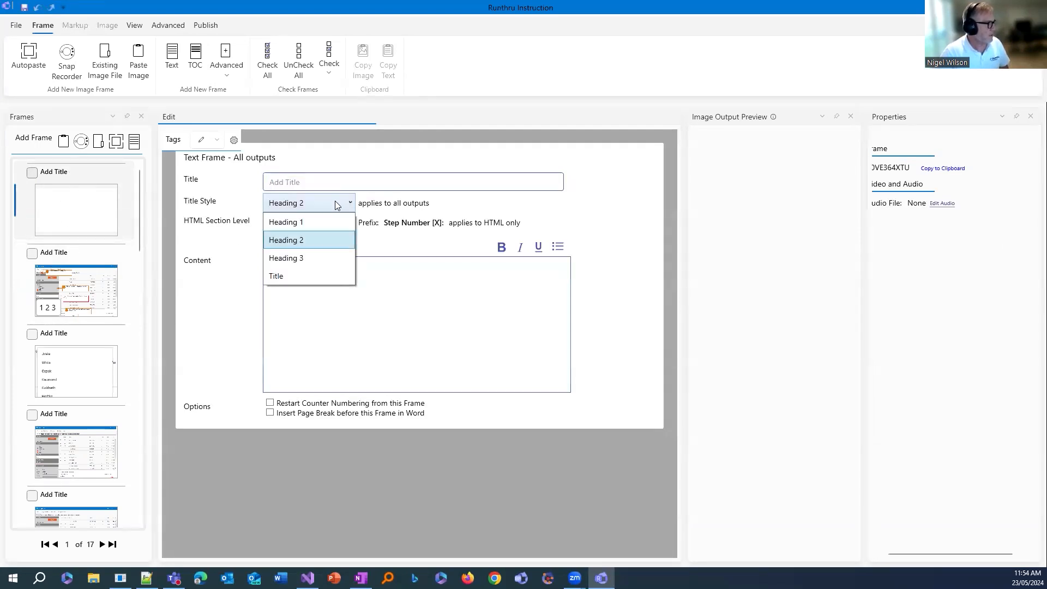
{"action": "left_click", "coordinate": [335, 203]}
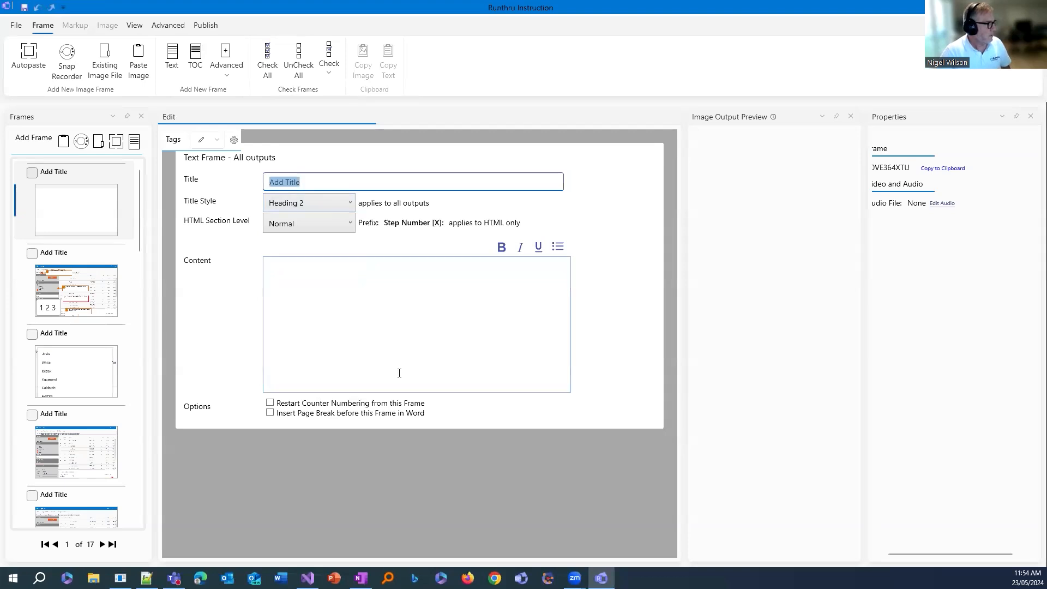
- Enter title 'My Document Title' and content 'and here is some content', styled as Title
{"action": "type", "text": "My Heading"}
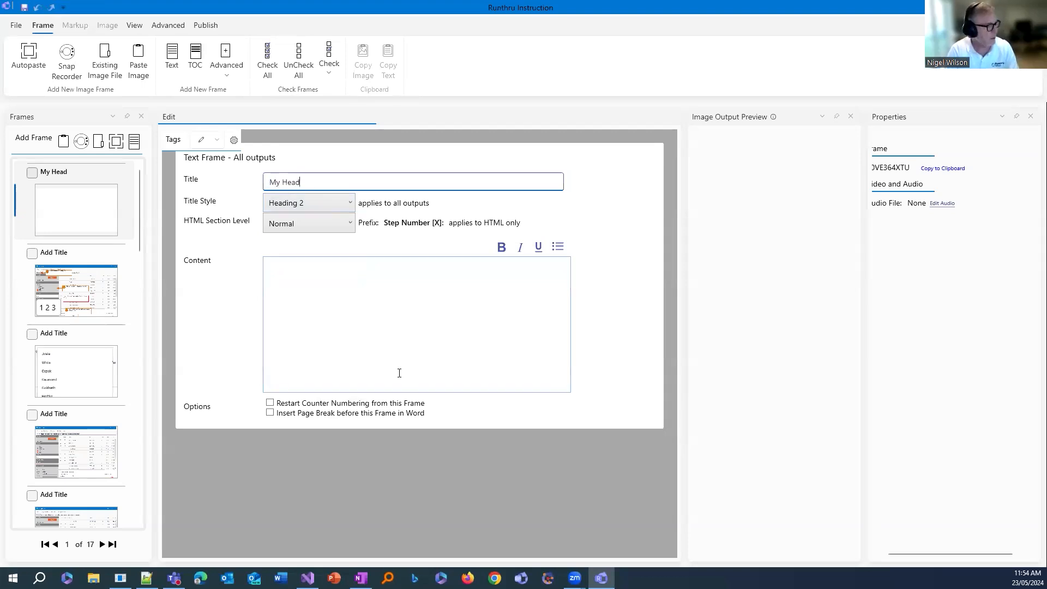
{"action": "key", "text": "BackSpace"}
{"action": "key", "text": "BackSpace"}
{"action": "key", "text": "BackSpace"}
{"action": "key", "text": "BackSpace"}
{"action": "key", "text": "BackSpace"}
{"action": "key", "text": "BackSpace"}
{"action": "key", "text": "BackSpace"}
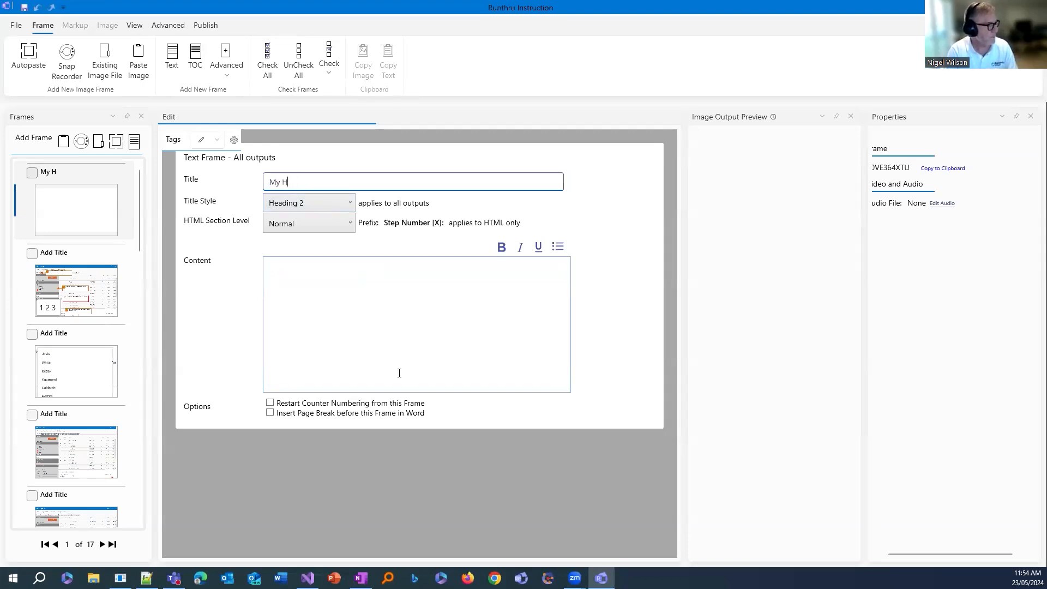
{"action": "type", "text": "So"}
{"action": "key", "text": "BackSpace"}
{"action": "key", "text": "BackSpace"}
{"action": "type", "text": "Do"}
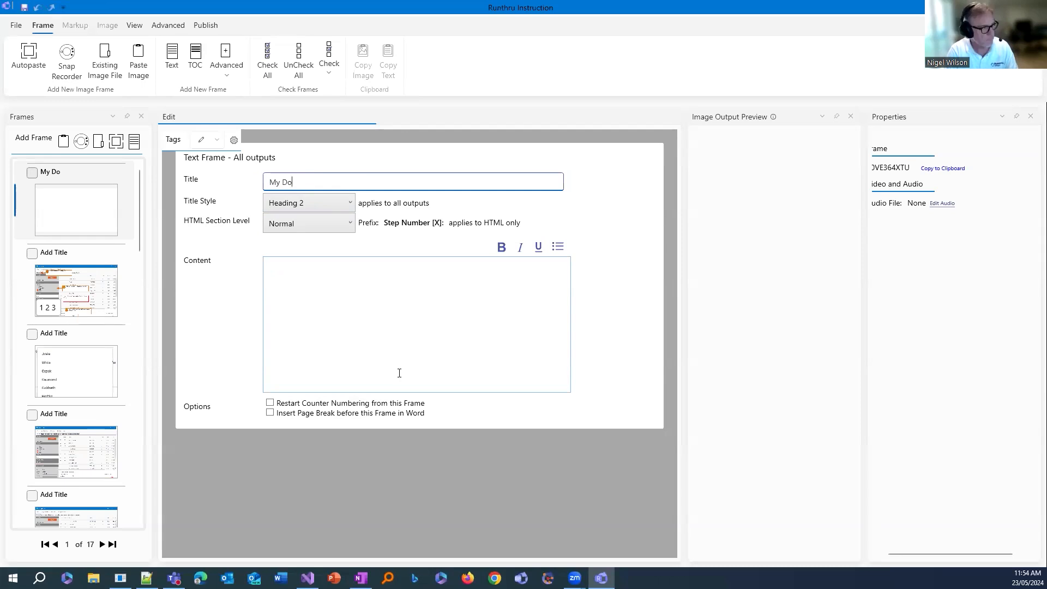
{"action": "type", "text": "cument Title"}
{"action": "left_click", "coordinate": [394, 368]}
{"action": "type", "text": "and here is some content."}
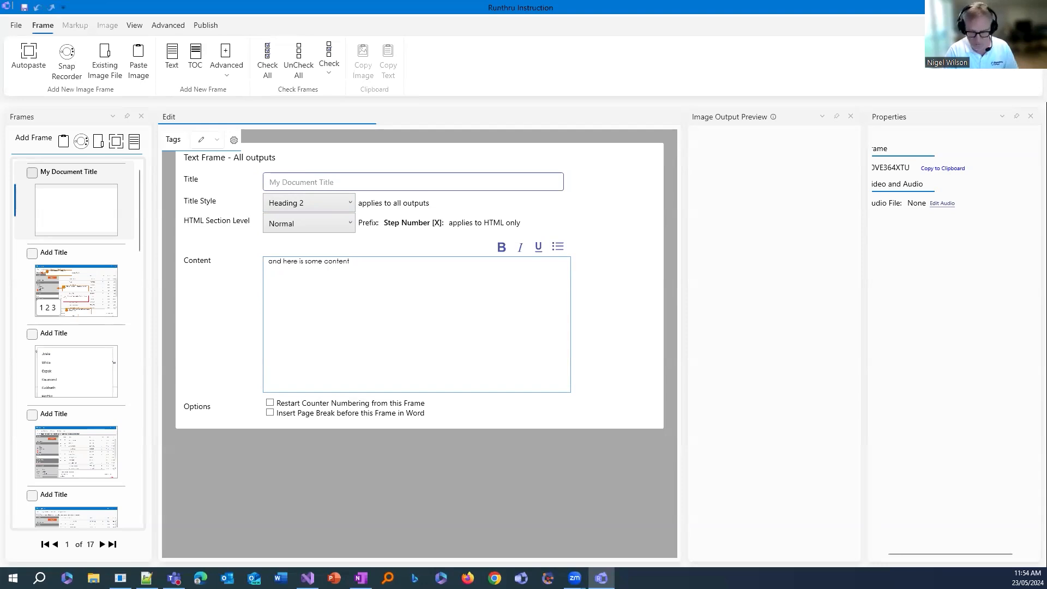
{"action": "left_click", "coordinate": [340, 203]}
{"action": "left_click", "coordinate": [327, 276]}
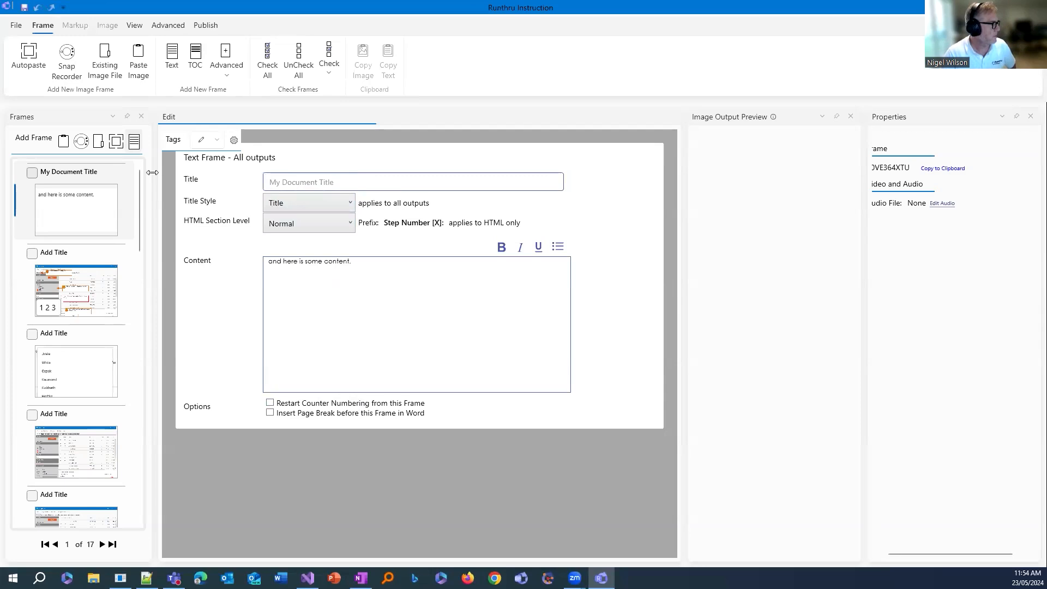
- Add a text frame titled 'My section title' with text 'and here is some information related to this'
{"action": "left_click", "coordinate": [134, 141]}
{"action": "left_click_drag", "start_coordinate": [60, 253], "coordinate": [84, 412]}
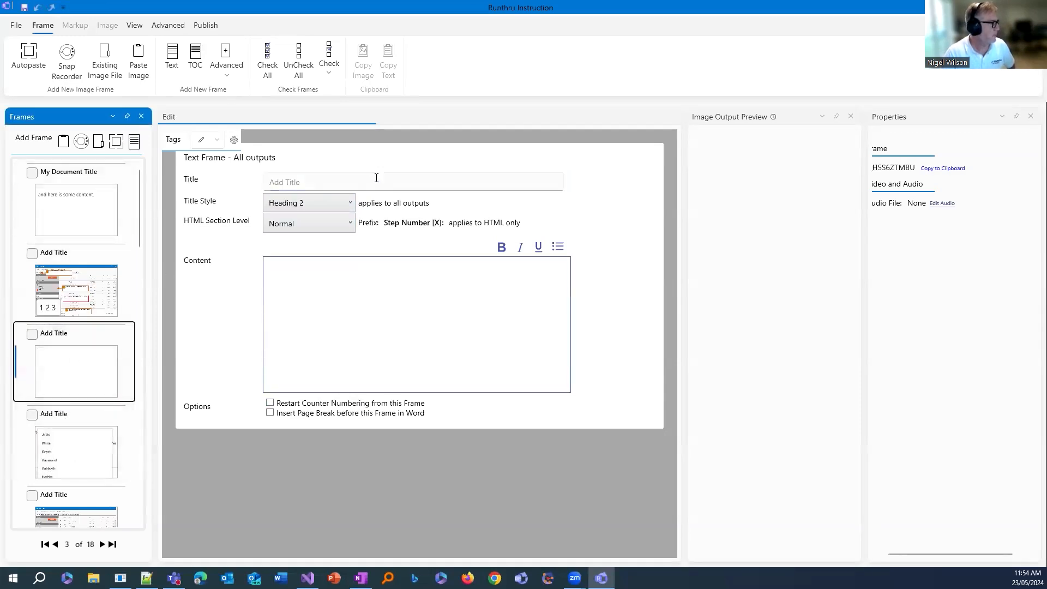
{"action": "left_click", "coordinate": [382, 182]}
{"action": "type", "text": "Mu"}
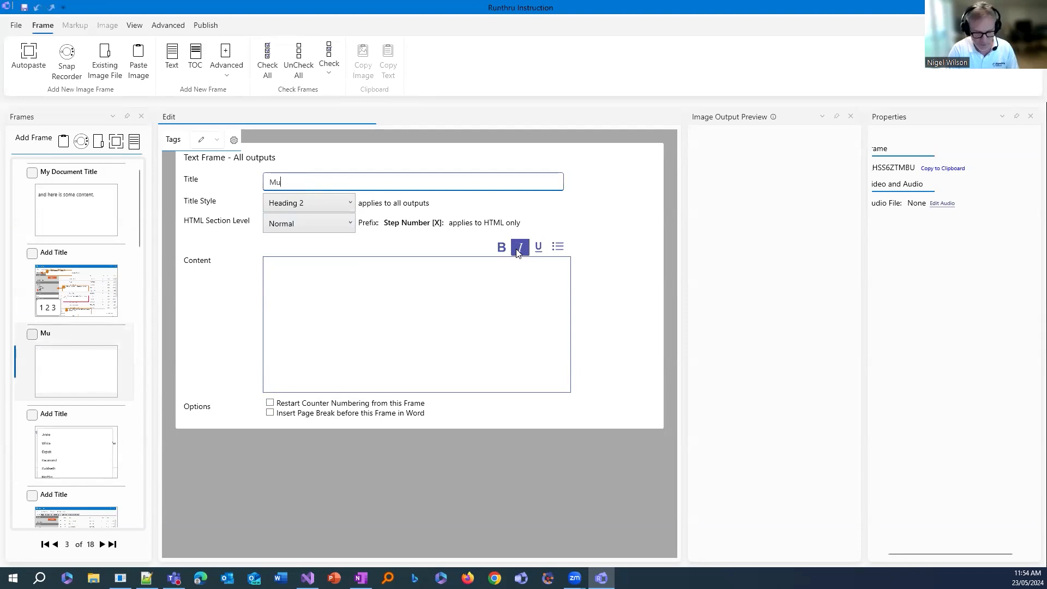
{"action": "type", "text": " sectiohn t"}
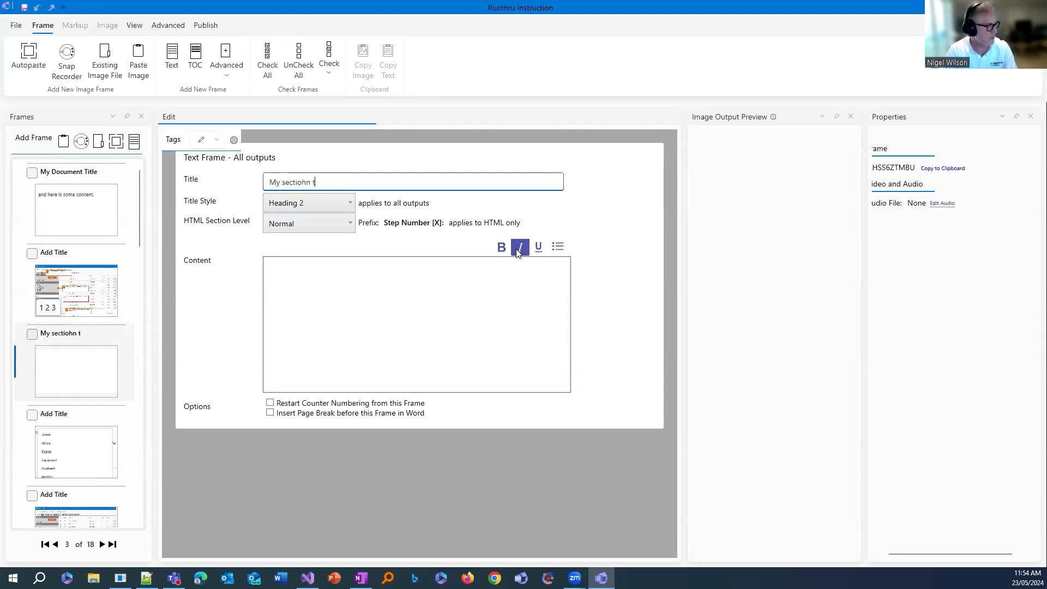
{"action": "type", "text": "i"}
{"action": "key", "text": "BackSpace"}
{"action": "key", "text": "BackSpace"}
{"action": "key", "text": "BackSpace"}
{"action": "key", "text": "BackSpace"}
{"action": "key", "text": "BackSpace"}
{"action": "type", "text": "n titl"}
{"action": "left_click", "coordinate": [418, 314]}
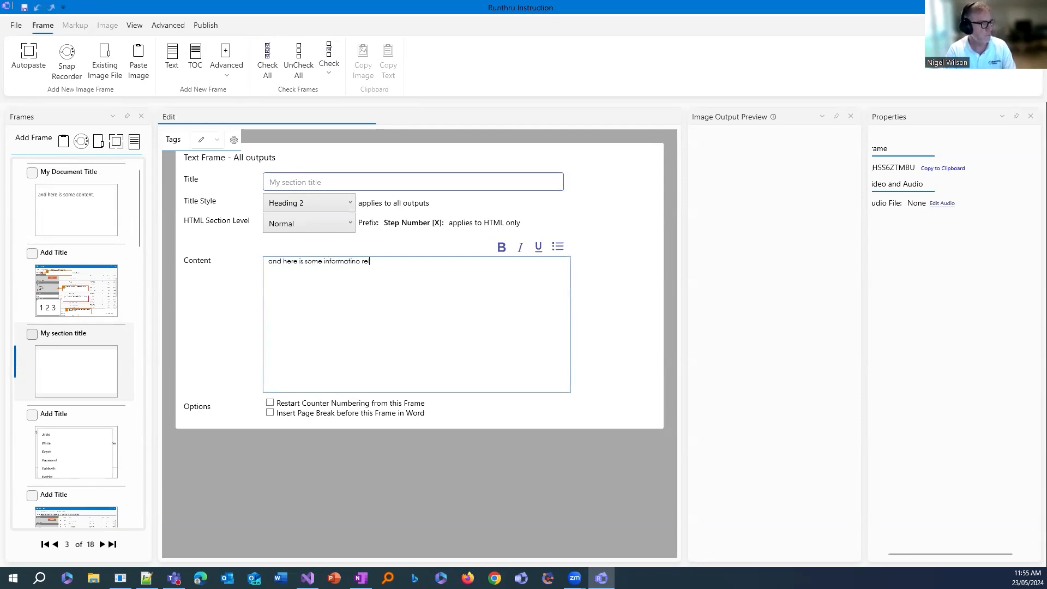
{"action": "type", "text": "and here is some information related to this"}
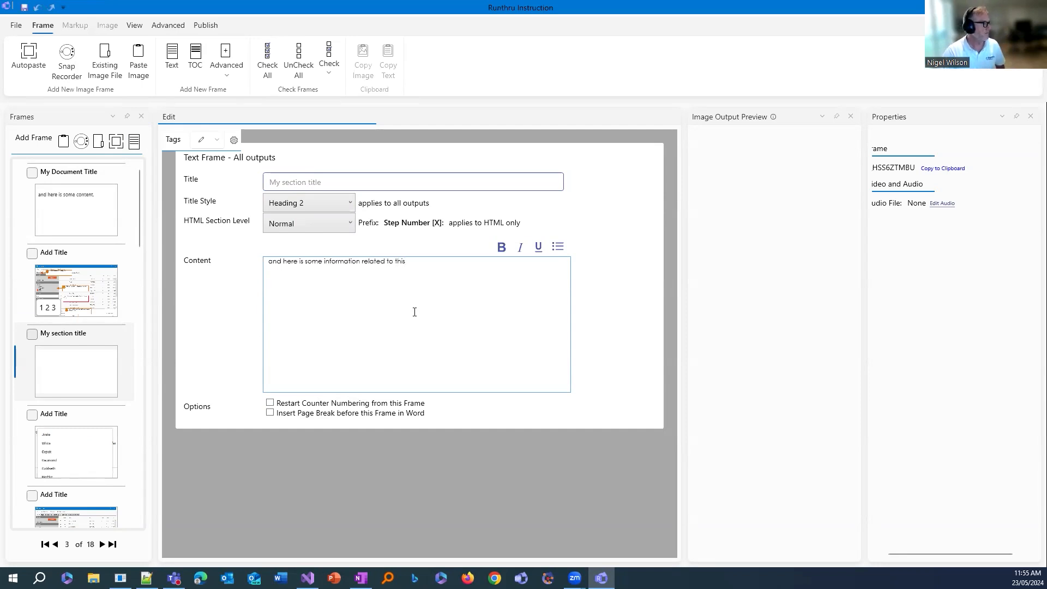
- Move the My section title frame to position 4, after the dropdown-list frame
{"action": "left_click", "coordinate": [100, 221]}
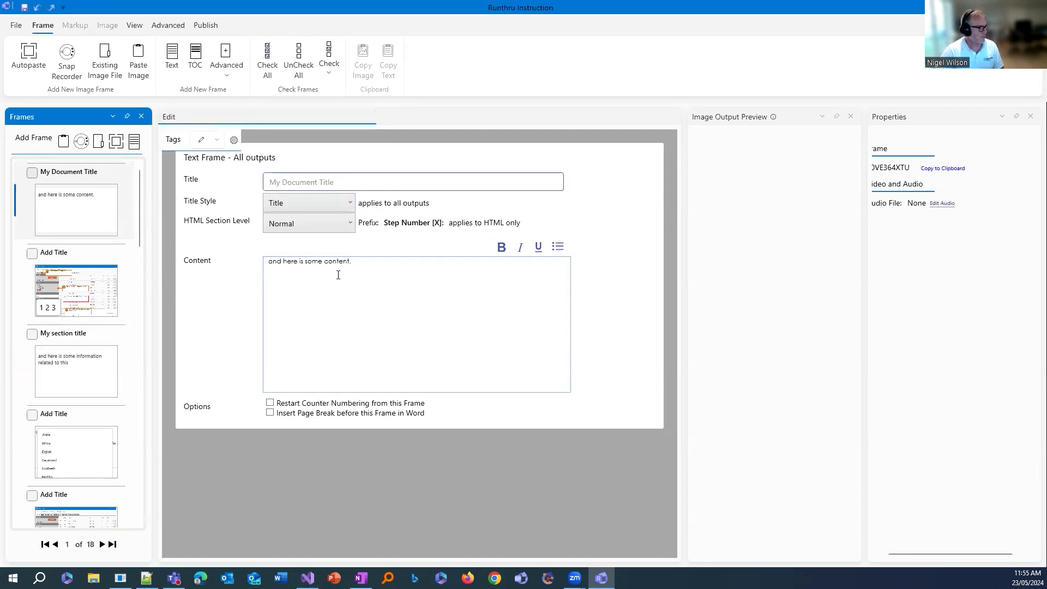
{"action": "left_click", "coordinate": [61, 391]}
{"action": "left_click_drag", "start_coordinate": [80, 338], "coordinate": [84, 443]}
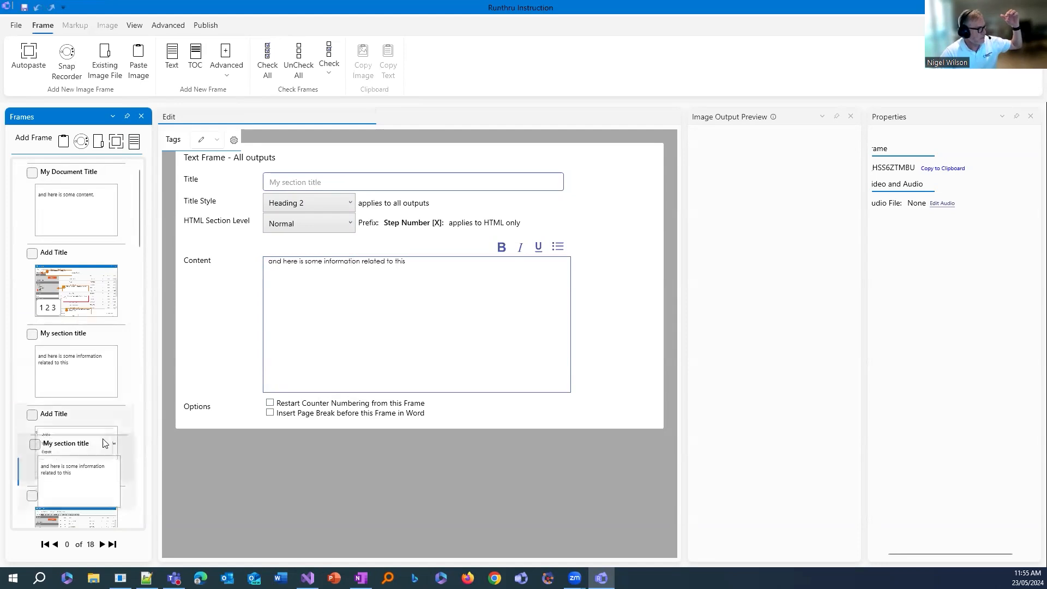
{"action": "left_click_drag", "start_coordinate": [61, 336], "coordinate": [77, 493]}
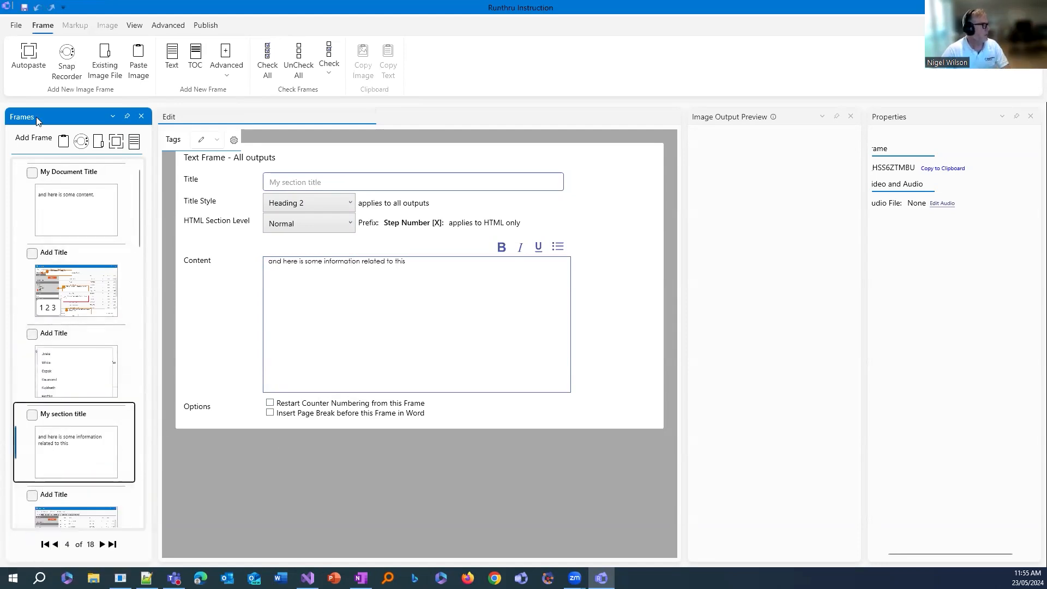
{"action": "left_click", "coordinate": [73, 204]}
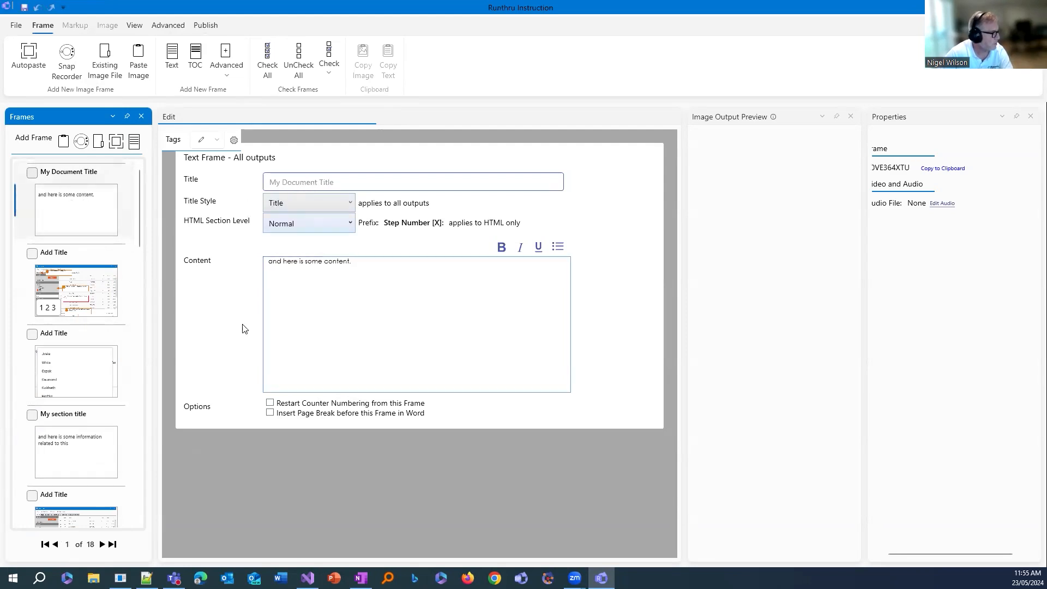
{"action": "left_click", "coordinate": [88, 461]}
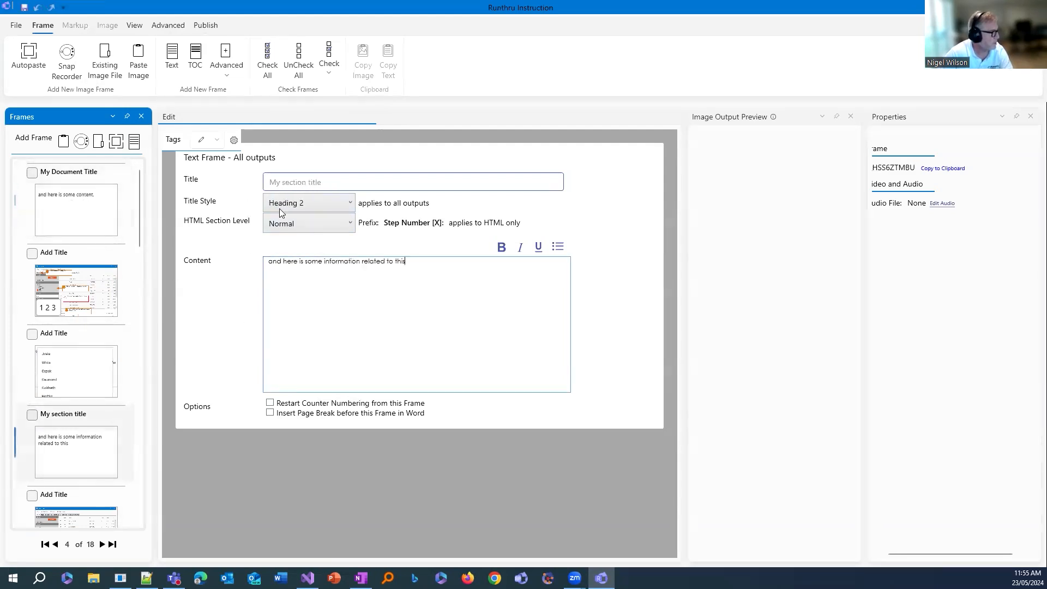
{"action": "left_click", "coordinate": [207, 26]}
- Publish to Word, confirm 'My Document Title' and 'My section title' appear, then close without saving
{"action": "left_click", "coordinate": [139, 52]}
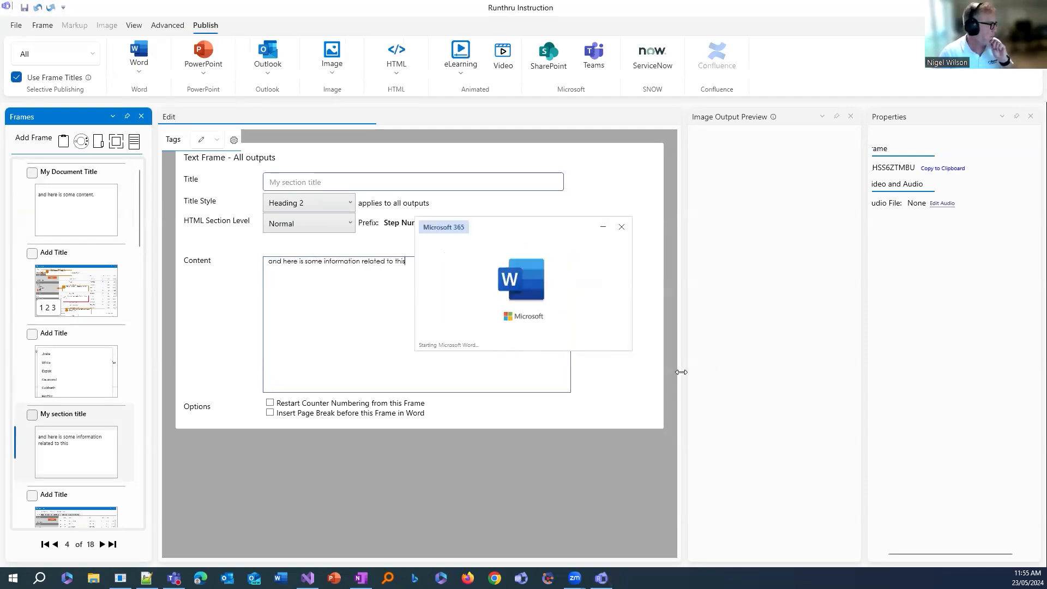
{"action": "scroll", "coordinate": [469, 335], "scroll_direction": "down", "scroll_amount": 12}
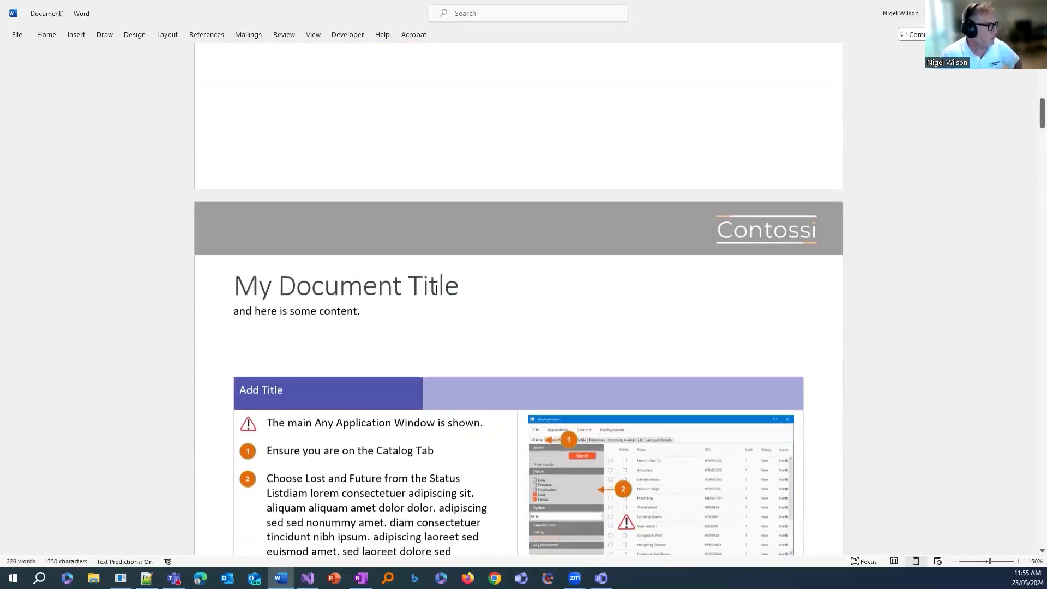
{"action": "left_click", "coordinate": [426, 284]}
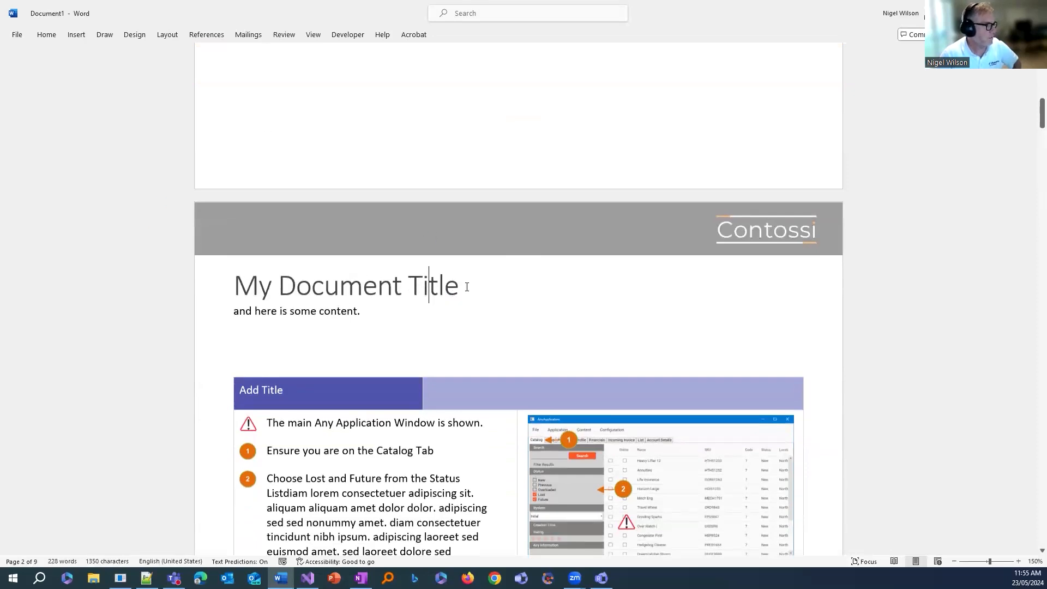
{"action": "scroll", "coordinate": [470, 282], "scroll_direction": "down", "scroll_amount": 8}
{"action": "scroll", "coordinate": [471, 279], "scroll_direction": "down", "scroll_amount": 6}
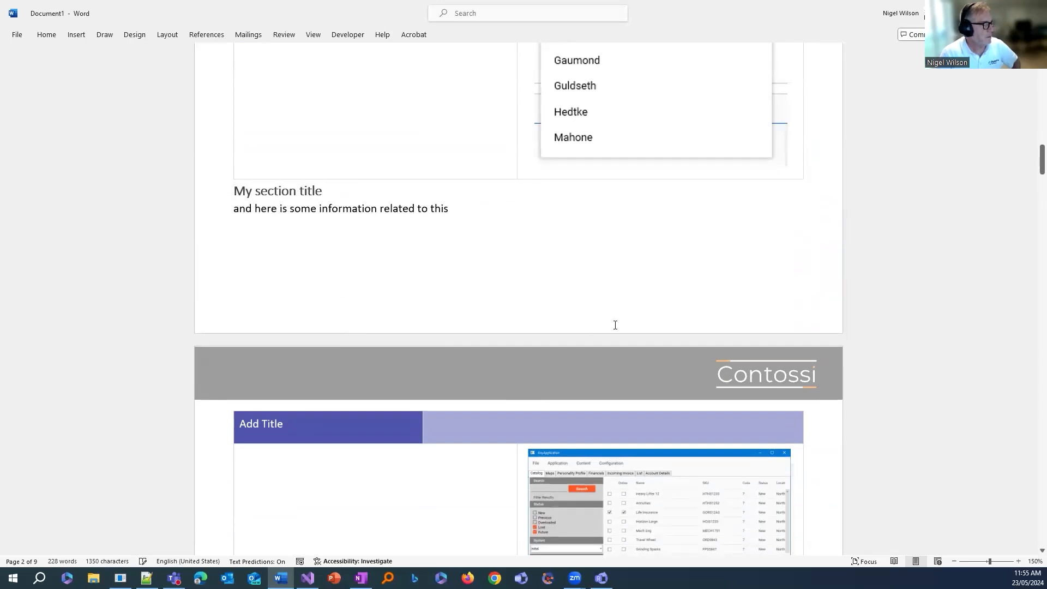
{"action": "left_click", "coordinate": [306, 191]}
{"action": "key", "text": "ctrl+w"}
{"action": "left_click", "coordinate": [567, 416]}
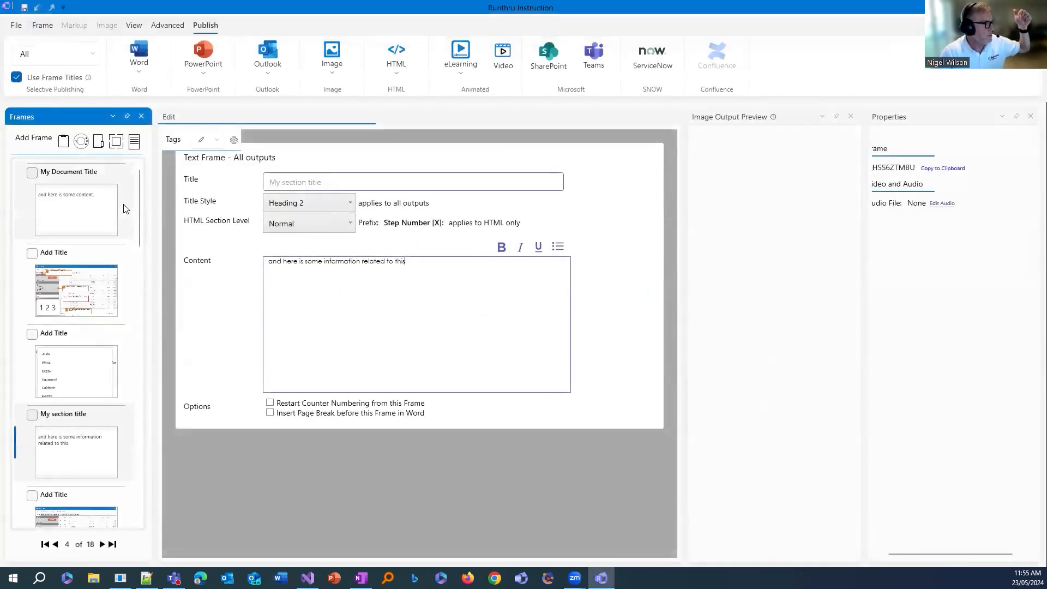
- Publish the guide to PowerPoint and review the My Document Title and My section title slides
{"action": "left_click", "coordinate": [204, 52]}
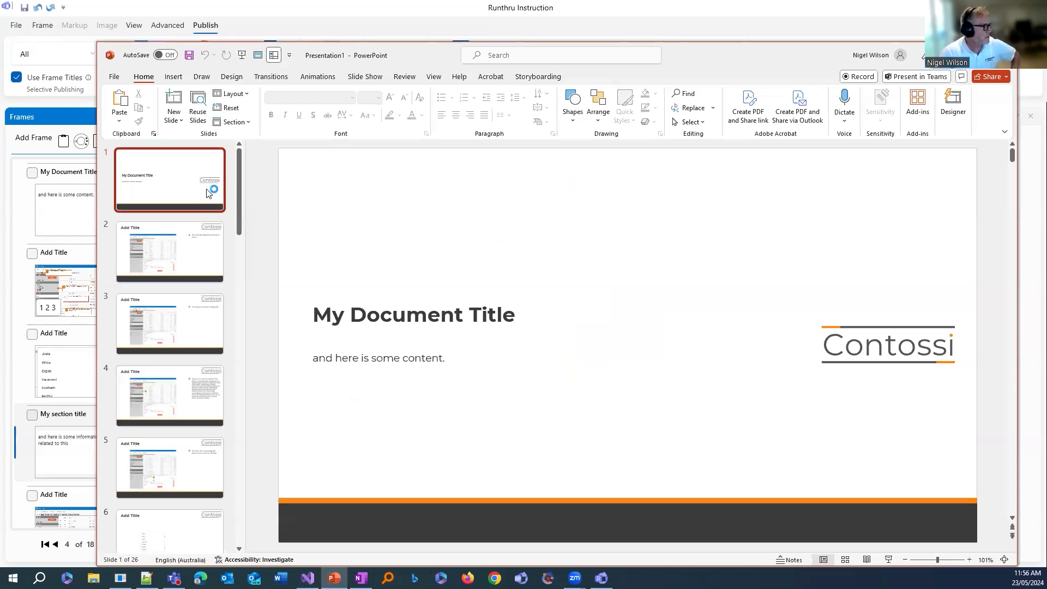
{"action": "left_click", "coordinate": [409, 316]}
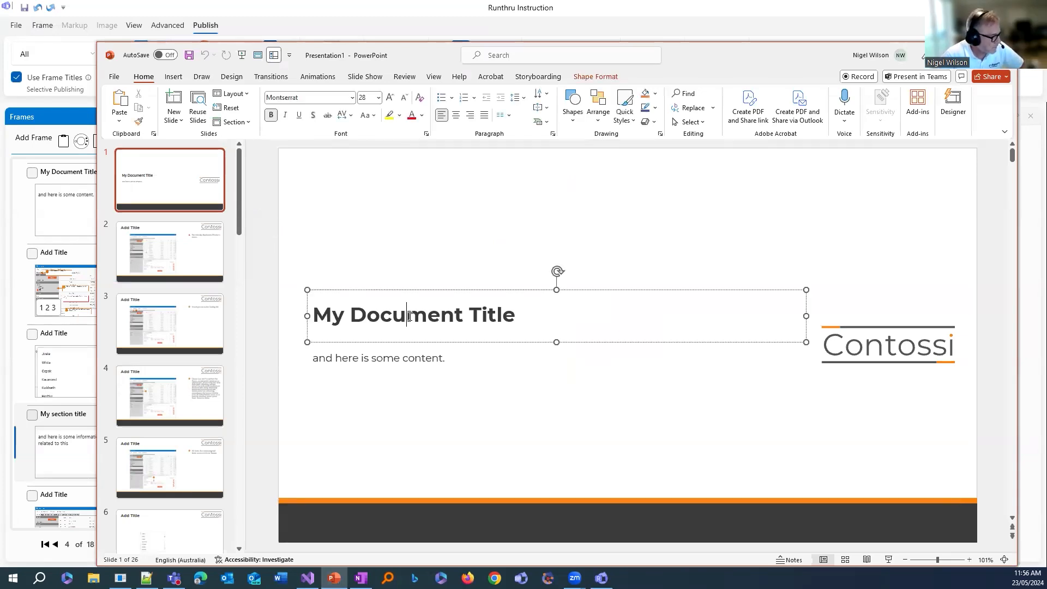
{"action": "scroll", "coordinate": [188, 412], "scroll_direction": "down", "scroll_amount": 3}
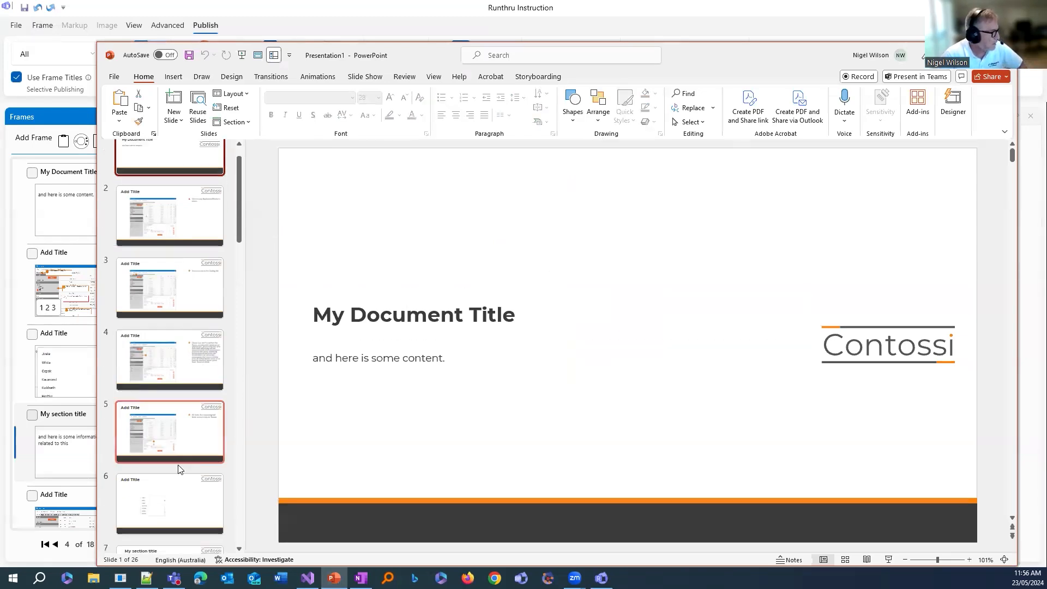
{"action": "left_click", "coordinate": [181, 494]}
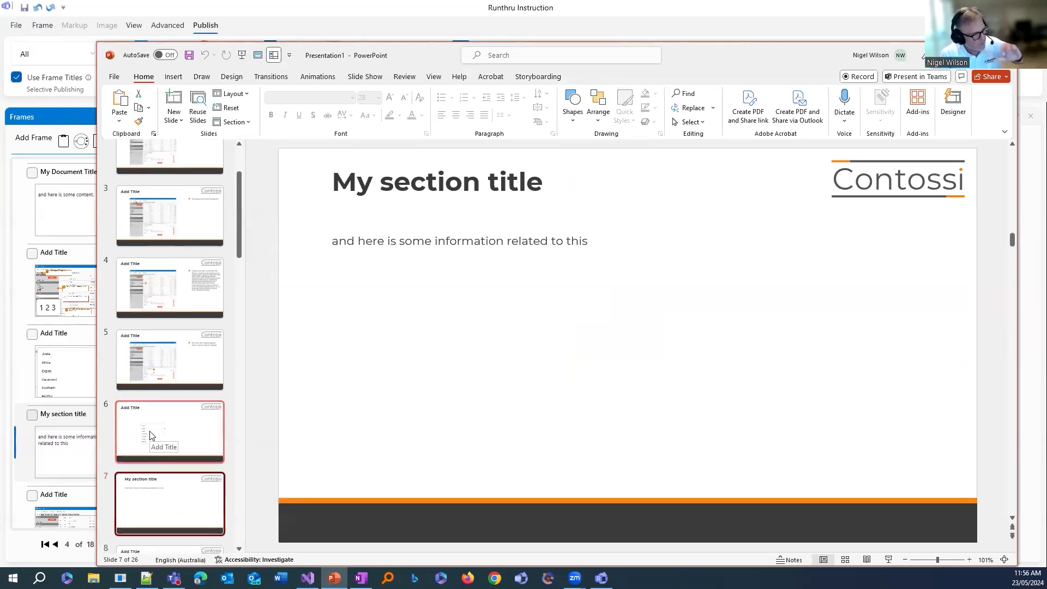
{"action": "scroll", "coordinate": [146, 426], "scroll_direction": "up", "scroll_amount": 3}
{"action": "left_click", "coordinate": [185, 181]}
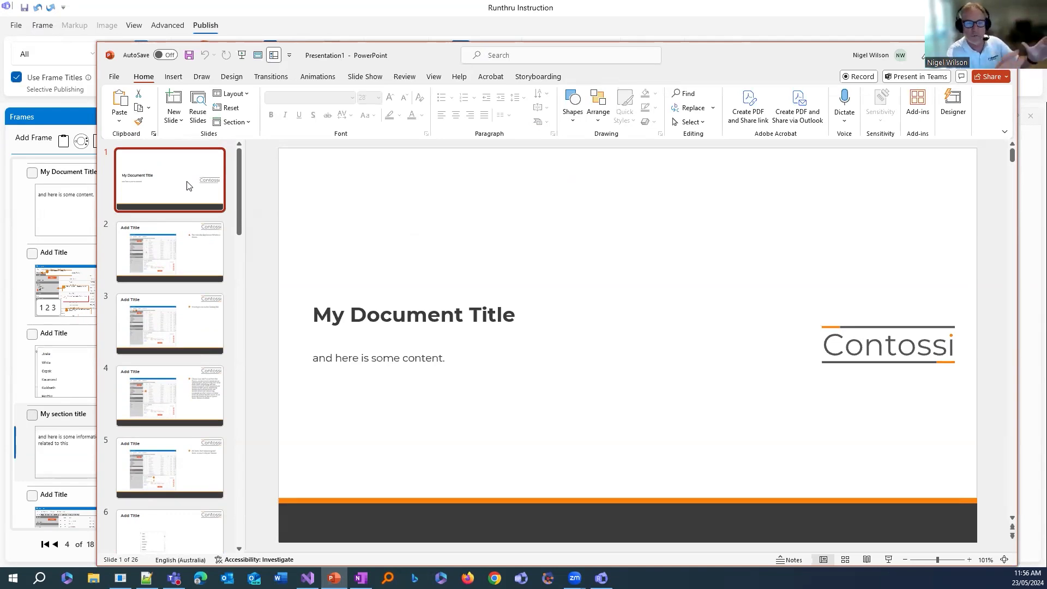
- Recheck the My section title slide, close PowerPoint, and publish the guide as video
{"action": "scroll", "coordinate": [169, 521], "scroll_direction": "down", "scroll_amount": 1}
{"action": "scroll", "coordinate": [172, 512], "scroll_direction": "down", "scroll_amount": 1}
{"action": "left_click", "coordinate": [185, 526]}
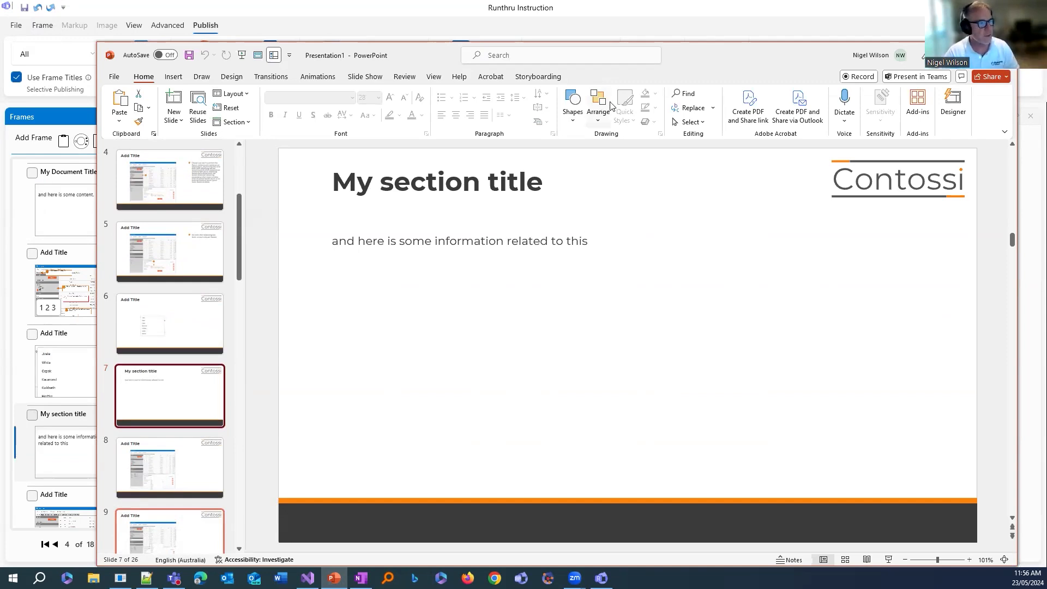
{"action": "left_click", "coordinate": [1003, 55]}
{"action": "left_click", "coordinate": [502, 59]}
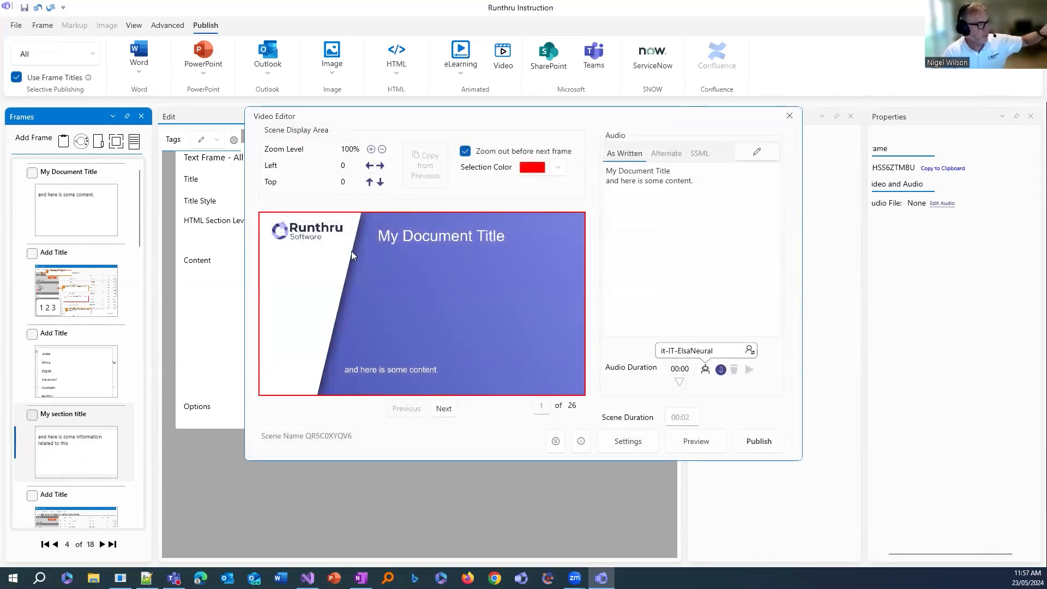
- Step through the video scenes back to the section title scene, then close the Video Editor
{"action": "left_click", "coordinate": [443, 410]}
{"action": "left_click", "coordinate": [443, 410]}
{"action": "left_click", "coordinate": [443, 409]}
{"action": "left_click", "coordinate": [444, 410]}
{"action": "left_click", "coordinate": [444, 410]}
{"action": "left_click", "coordinate": [445, 410]}
{"action": "left_click", "coordinate": [447, 411]}
{"action": "left_click", "coordinate": [407, 408]}
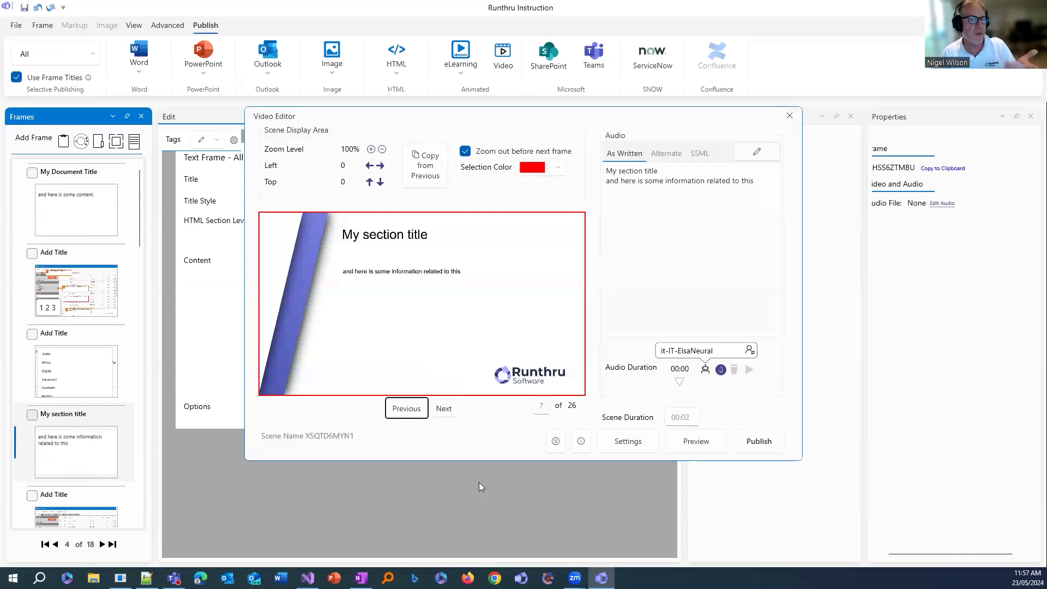
{"action": "left_click", "coordinate": [789, 116]}
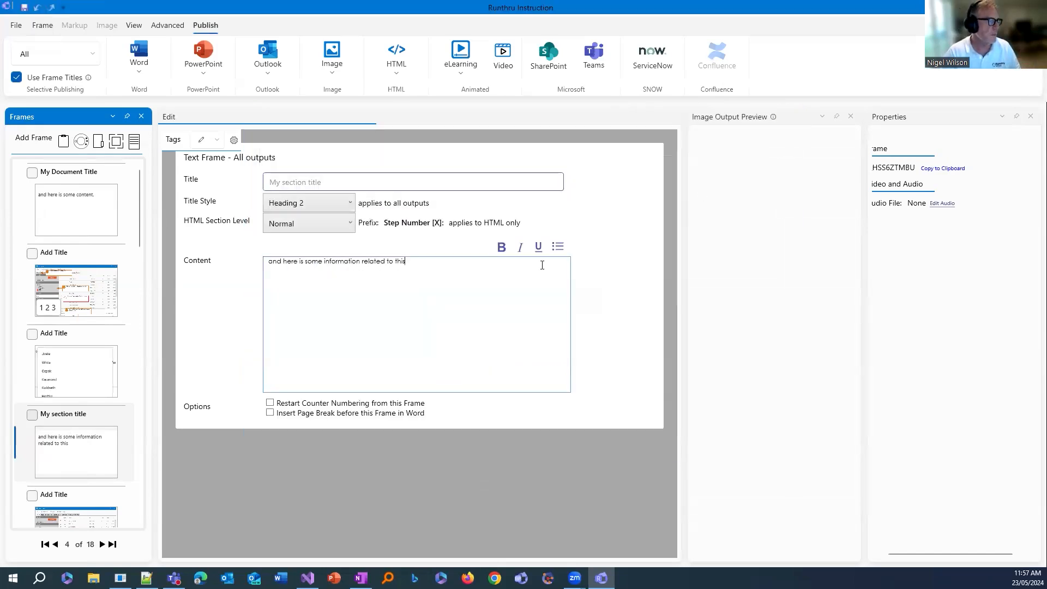
- Revisit the My Document Title and My section title frames in the guide editor
{"action": "left_click", "coordinate": [71, 173]}
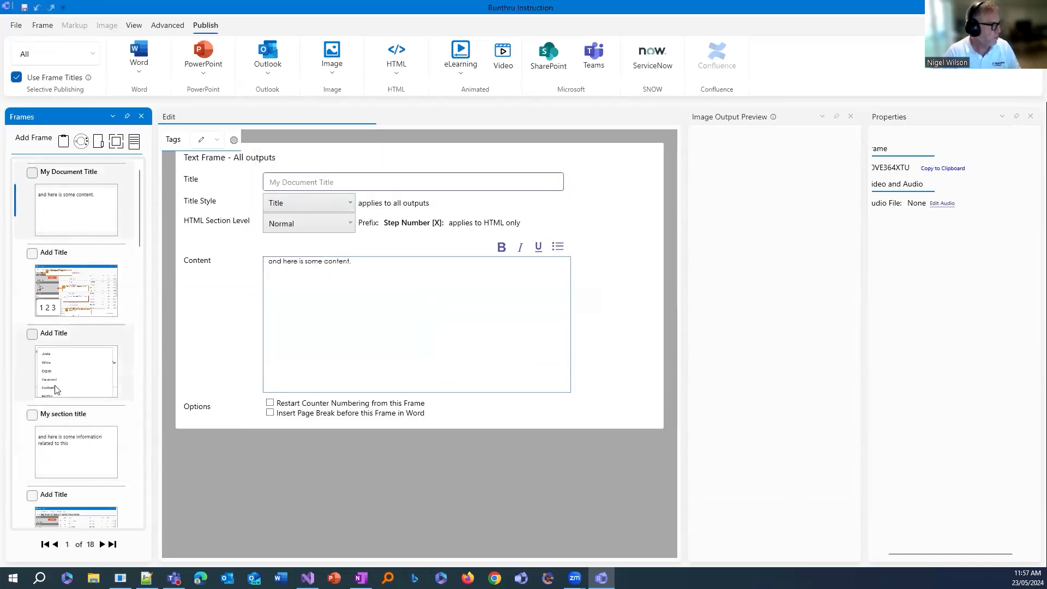
{"action": "left_click", "coordinate": [82, 440]}
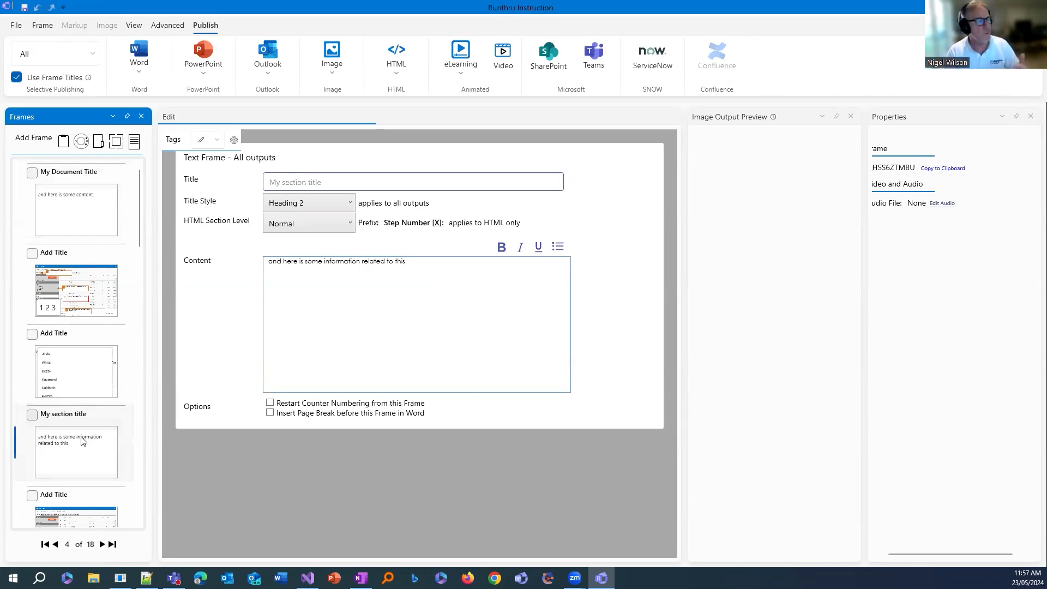
{"action": "left_click", "coordinate": [103, 174]}
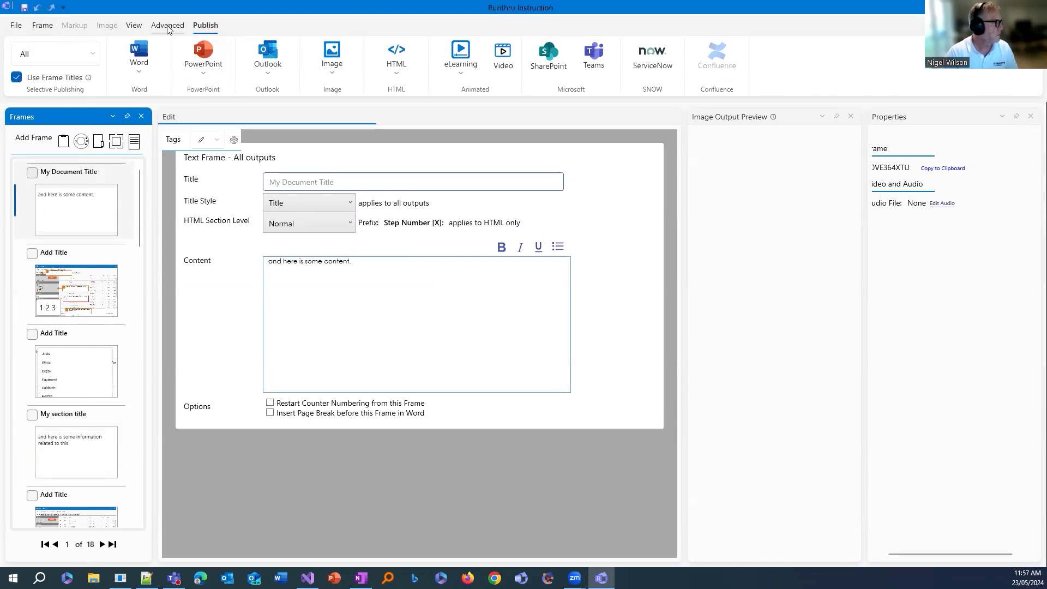
{"action": "left_click", "coordinate": [43, 25]}
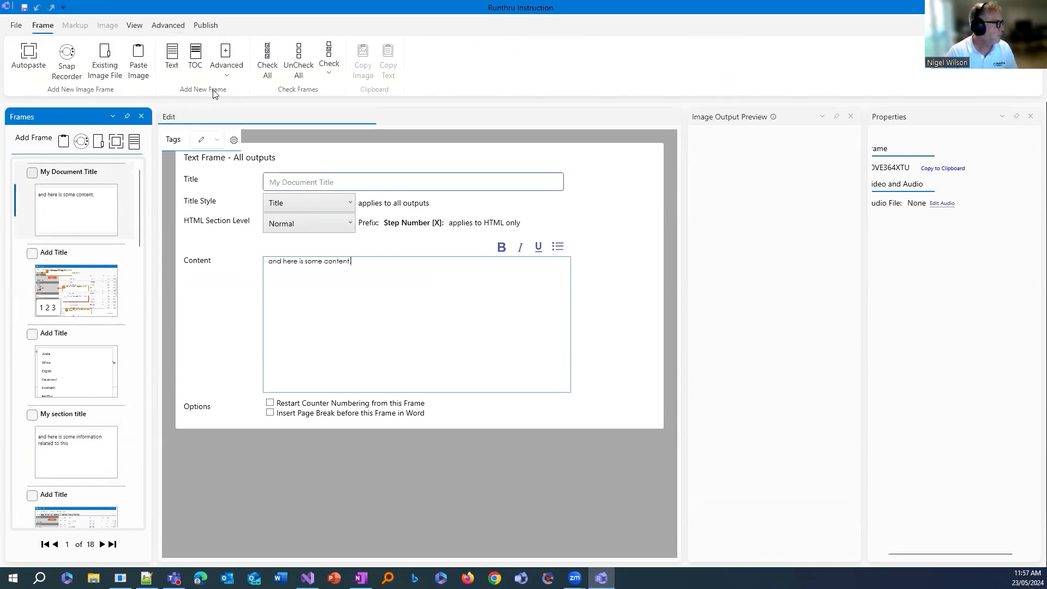
{"action": "left_click", "coordinate": [196, 54]}
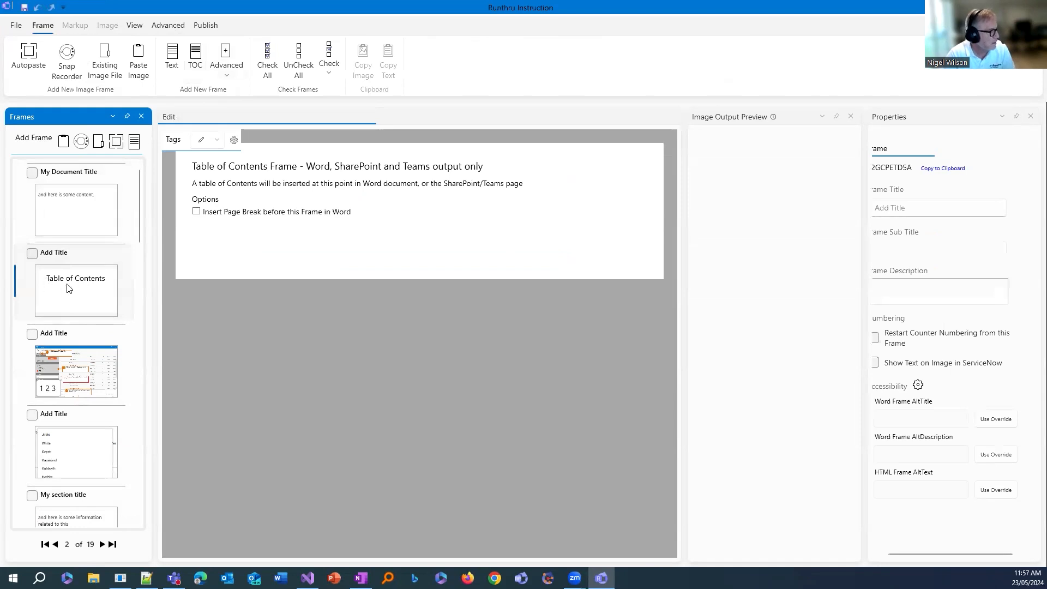
{"action": "scroll", "coordinate": [91, 493], "scroll_direction": "down", "scroll_amount": 3}
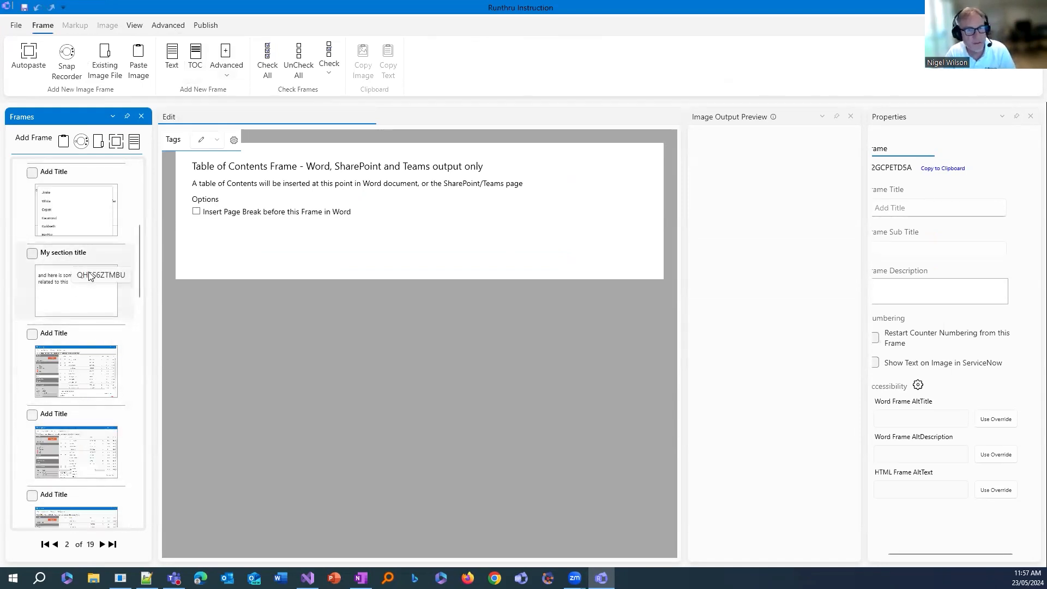
{"action": "scroll", "coordinate": [68, 258], "scroll_direction": "up", "scroll_amount": 3}
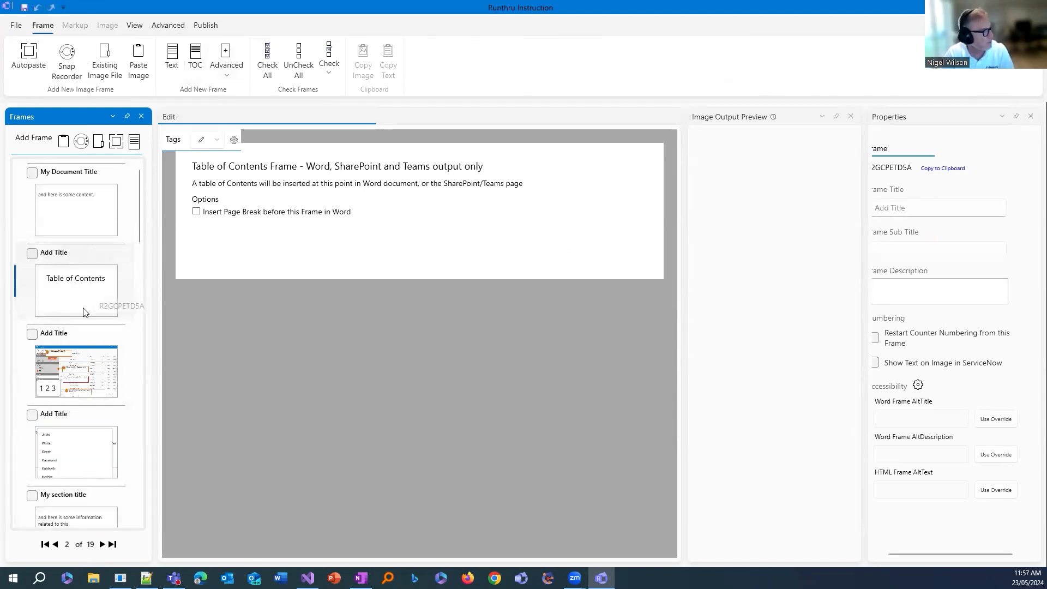
{"action": "right_click", "coordinate": [75, 256]}
{"action": "left_click", "coordinate": [122, 271]}
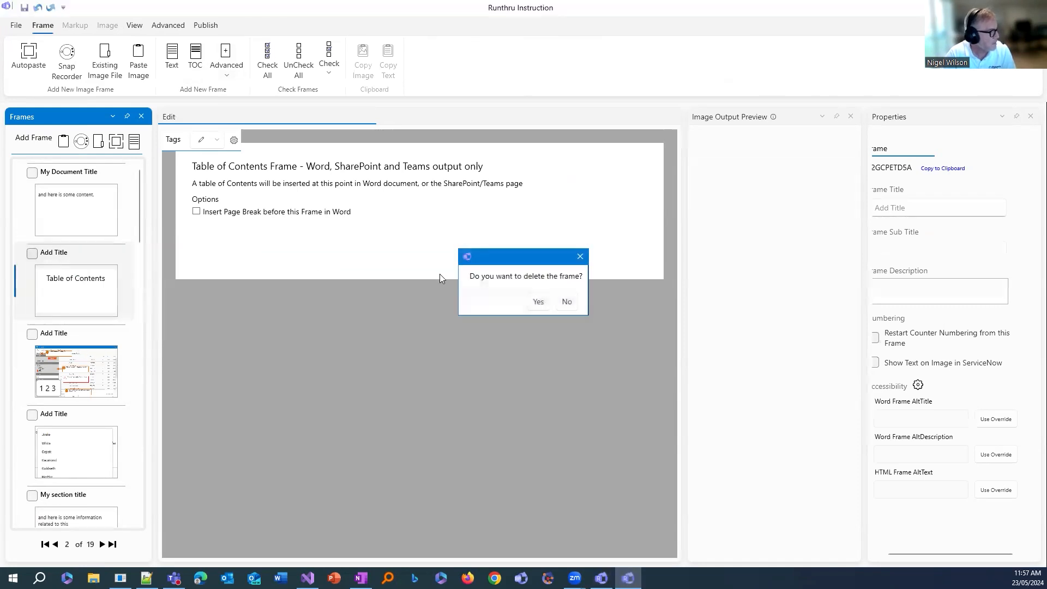
{"action": "left_click", "coordinate": [538, 302]}
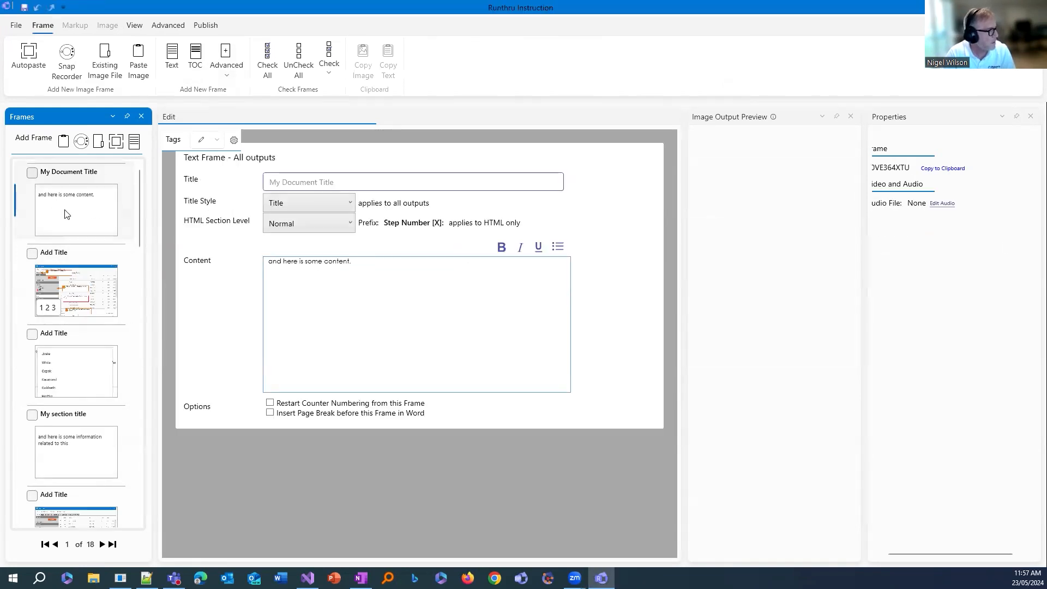
{"action": "left_click", "coordinate": [110, 175]}
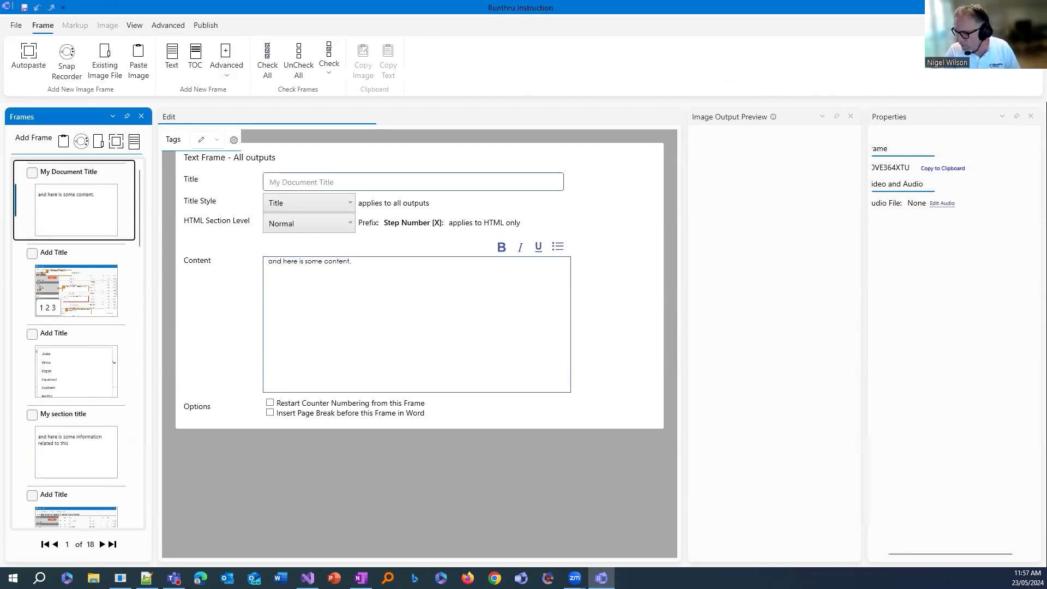
{"action": "key", "text": "alt+Tab"}
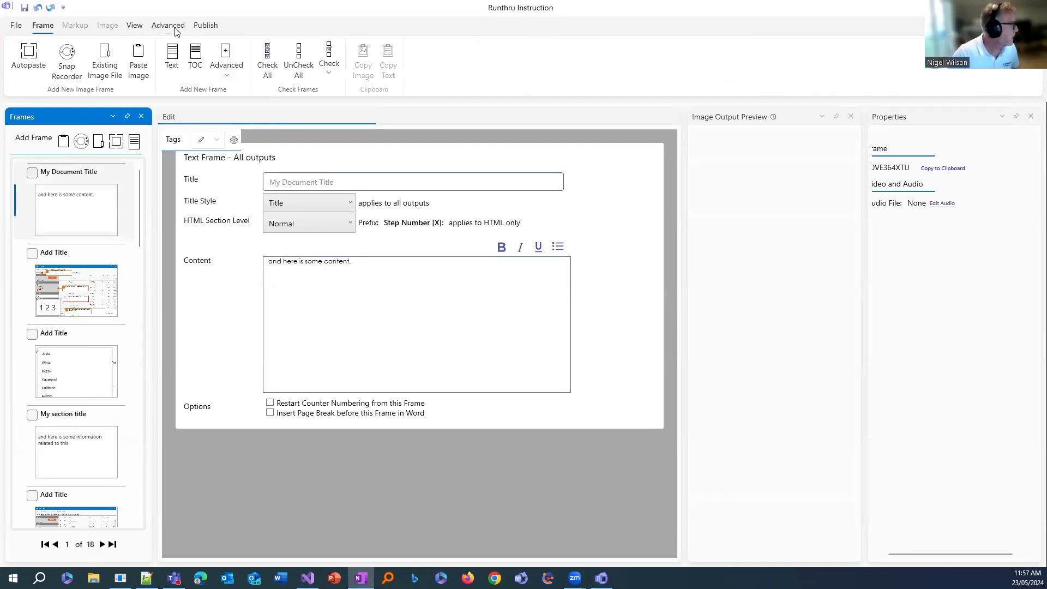
- Blur the SKU column header and the Annuities row's HTHS1252 value in frame 2's screenshot
{"action": "left_click", "coordinate": [77, 275]}
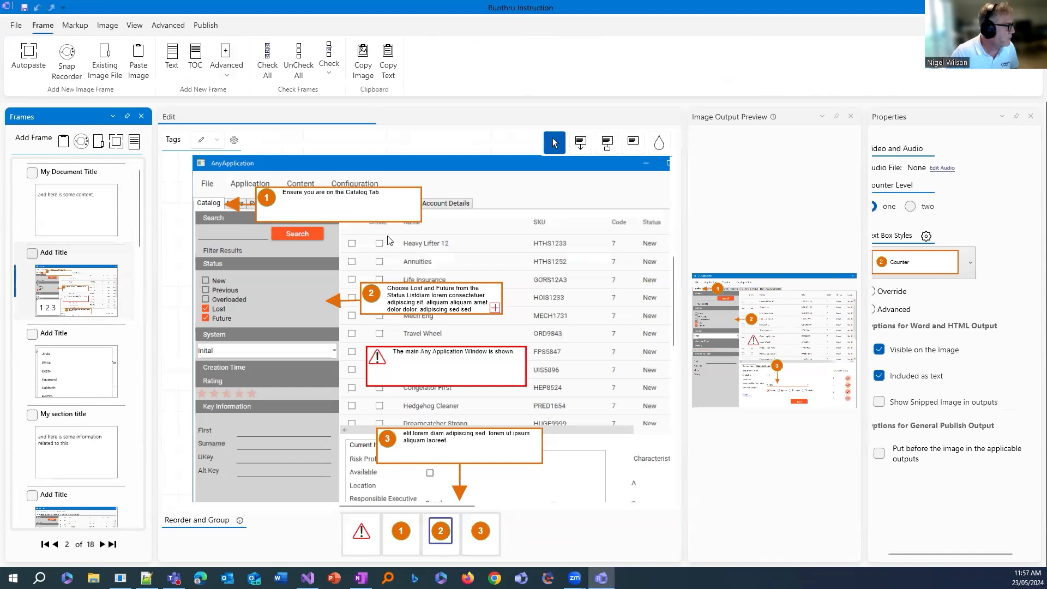
{"action": "left_click", "coordinate": [107, 25]}
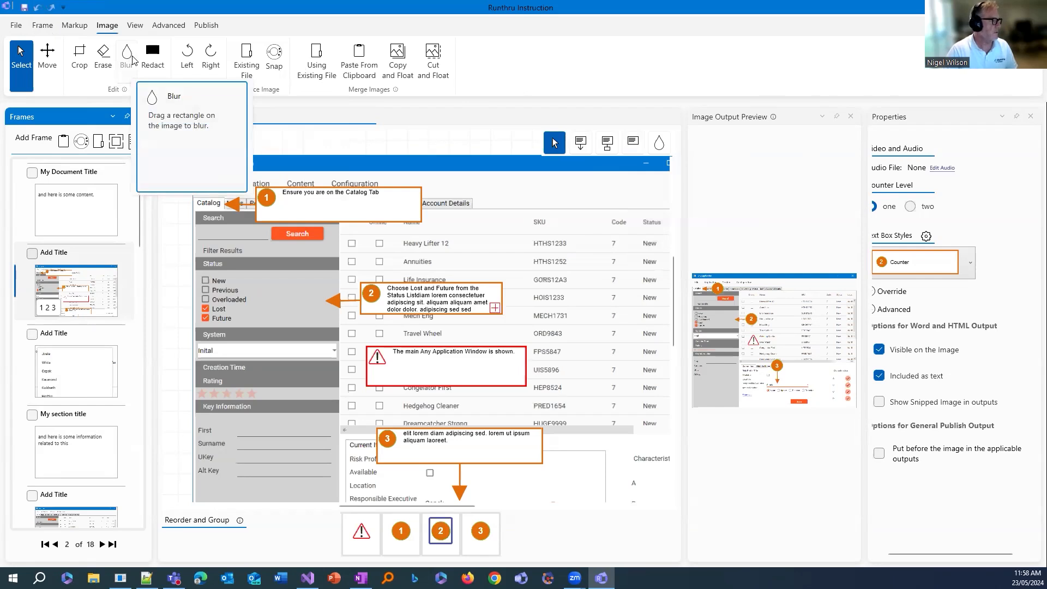
{"action": "left_click", "coordinate": [667, 150]}
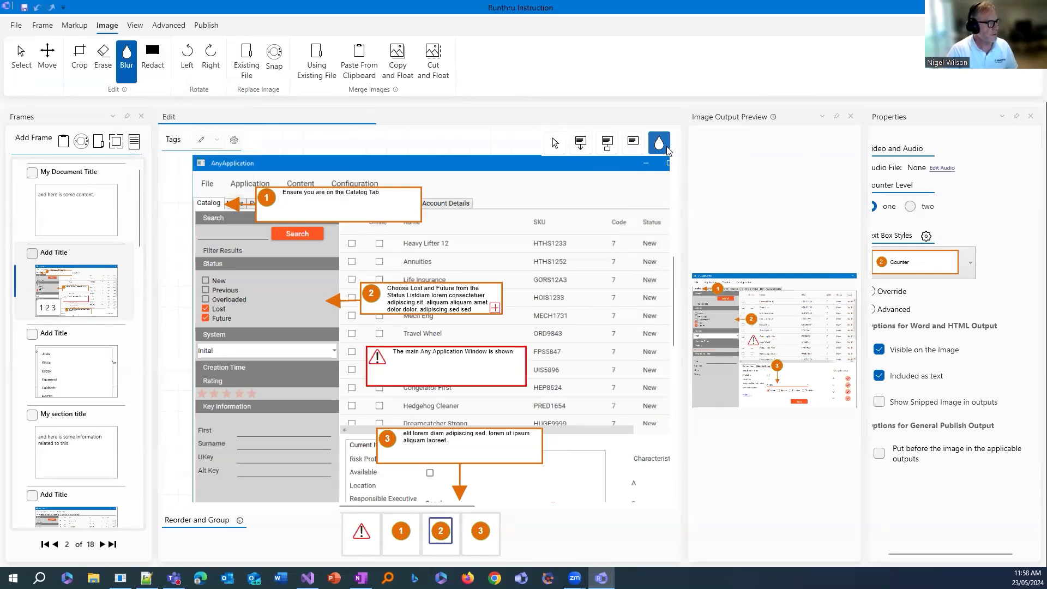
{"action": "left_click_drag", "start_coordinate": [506, 211], "coordinate": [570, 238]}
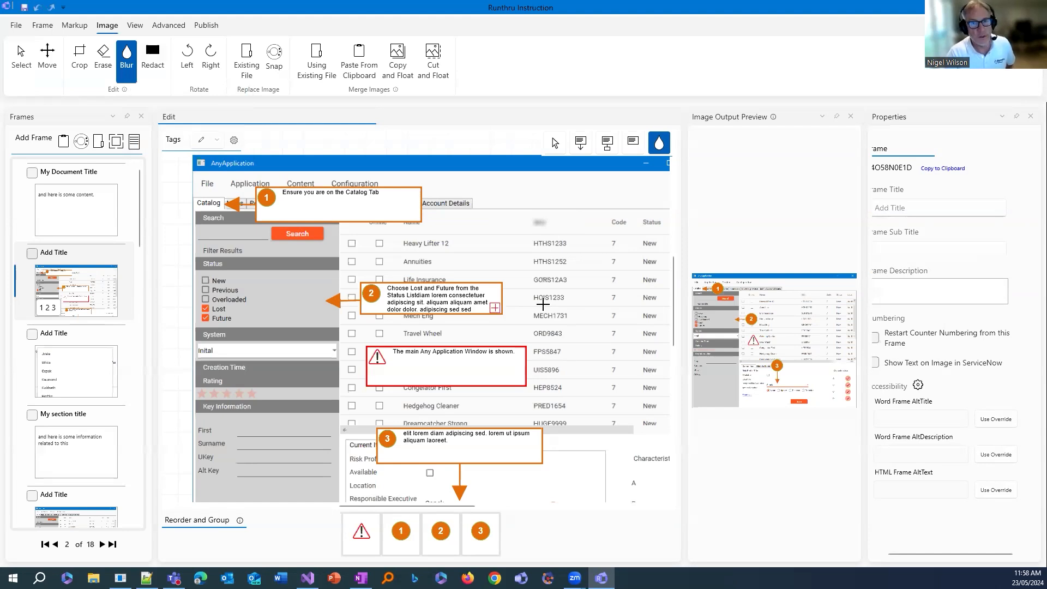
{"action": "left_click_drag", "start_coordinate": [519, 257], "coordinate": [574, 268]}
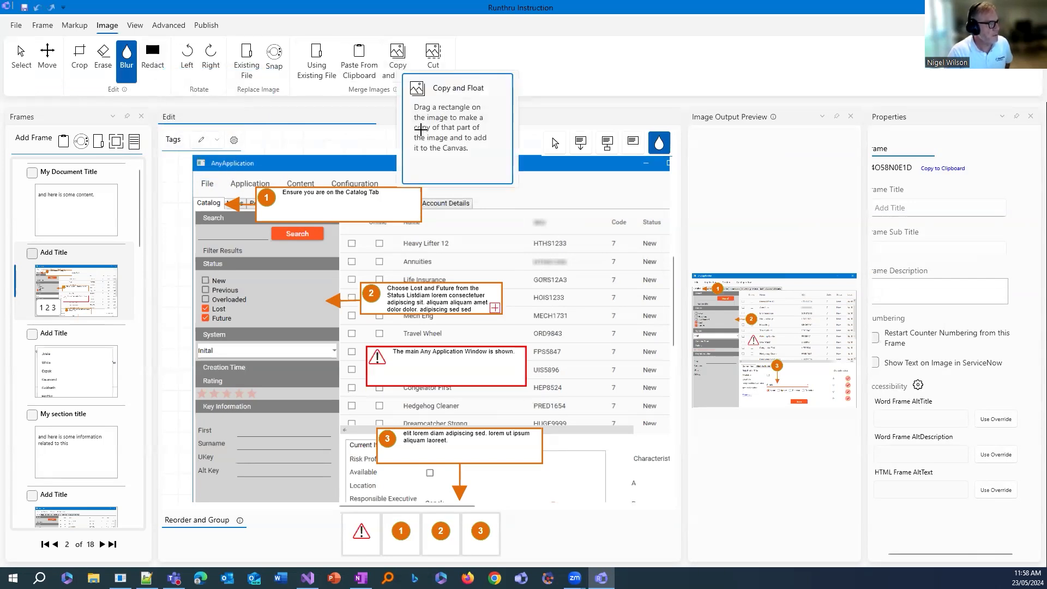
{"action": "left_click", "coordinate": [398, 61]}
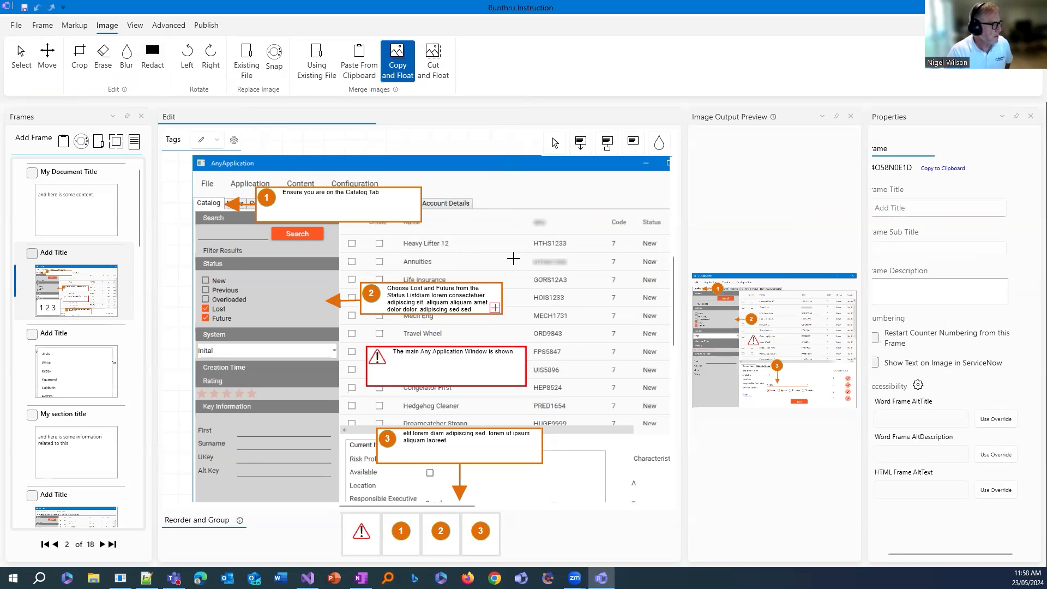
{"action": "left_click_drag", "start_coordinate": [528, 273], "coordinate": [560, 190]}
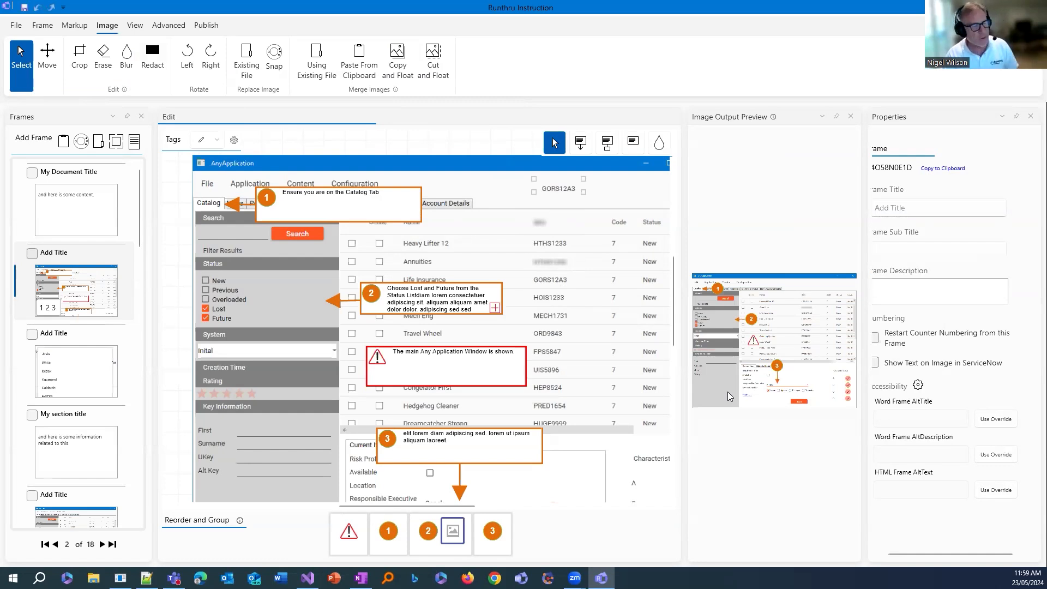
{"action": "key", "text": "Delete"}
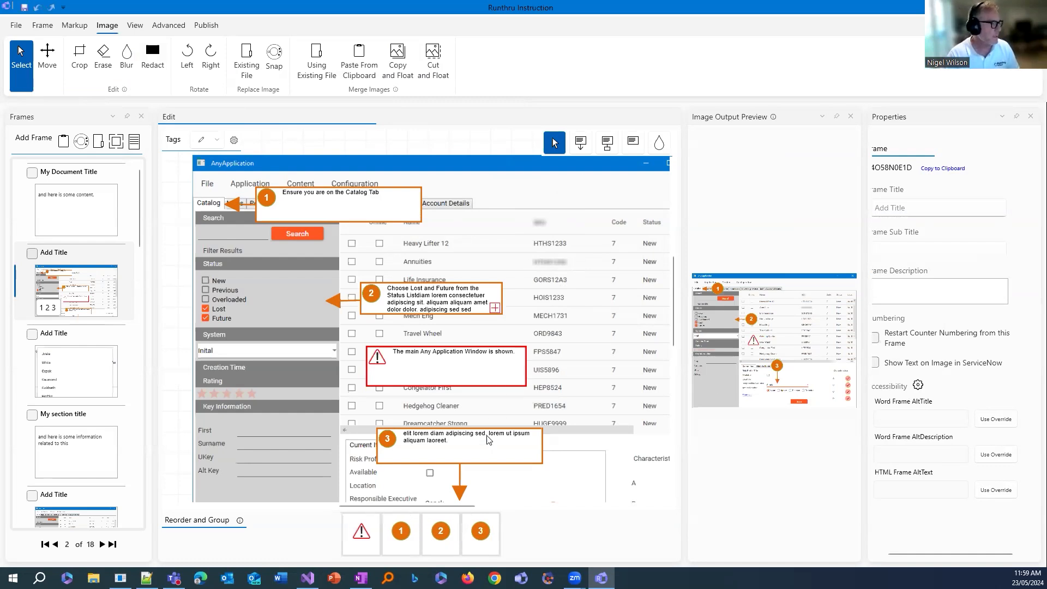
{"action": "left_click", "coordinate": [92, 201]}
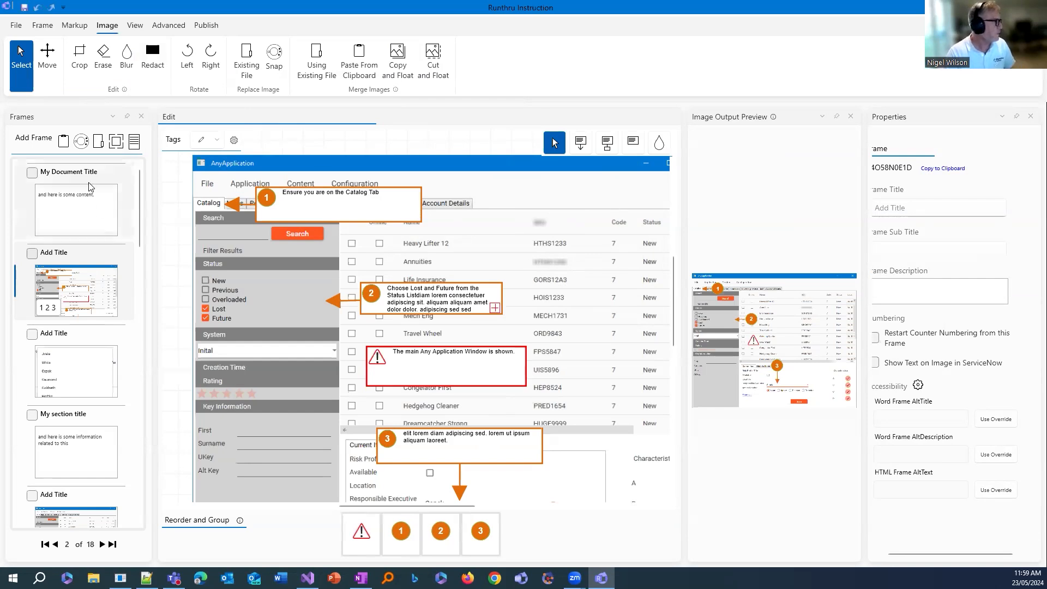
{"action": "left_click", "coordinate": [92, 292]}
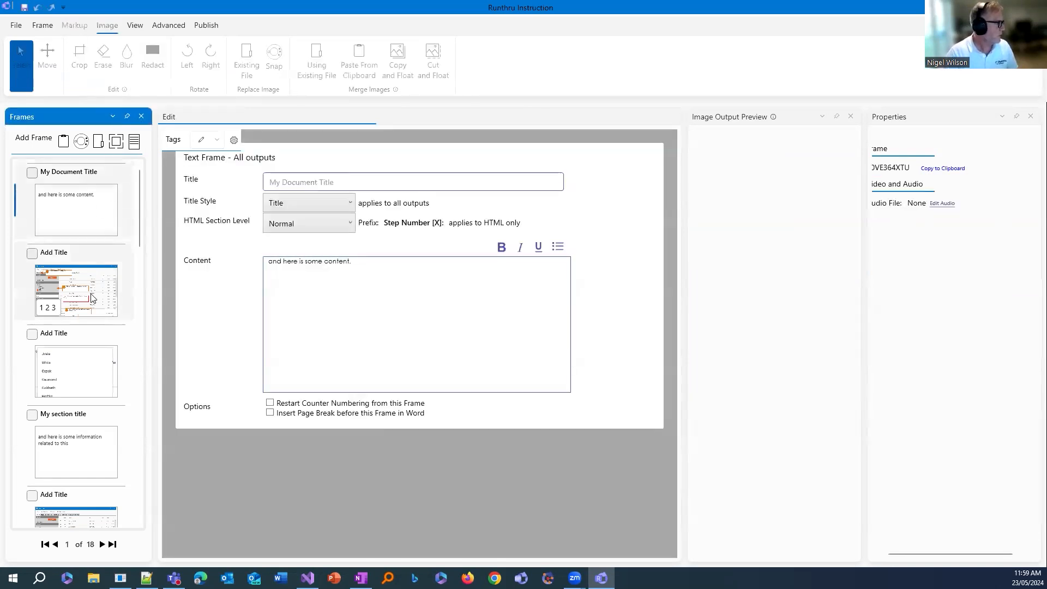
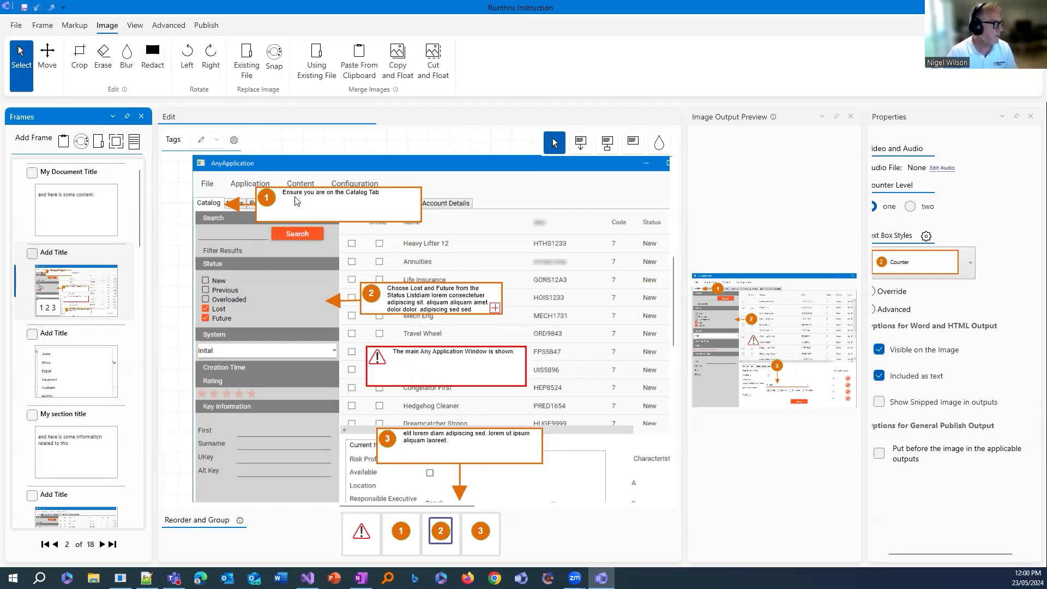
{"action": "scroll", "coordinate": [551, 379], "scroll_direction": "down", "scroll_amount": 1}
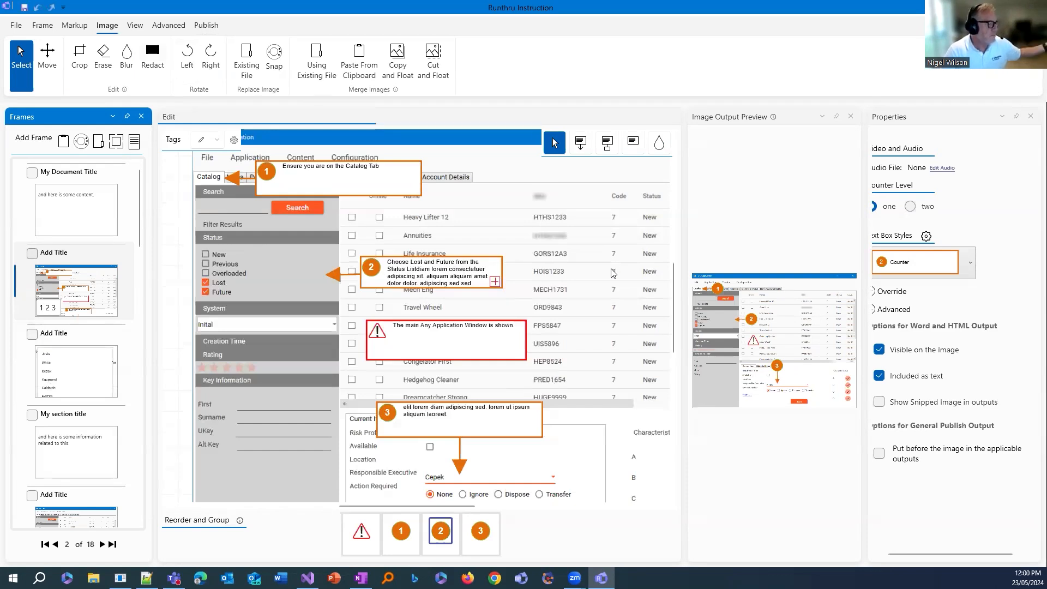
{"action": "scroll", "coordinate": [614, 277], "scroll_direction": "down", "scroll_amount": 3}
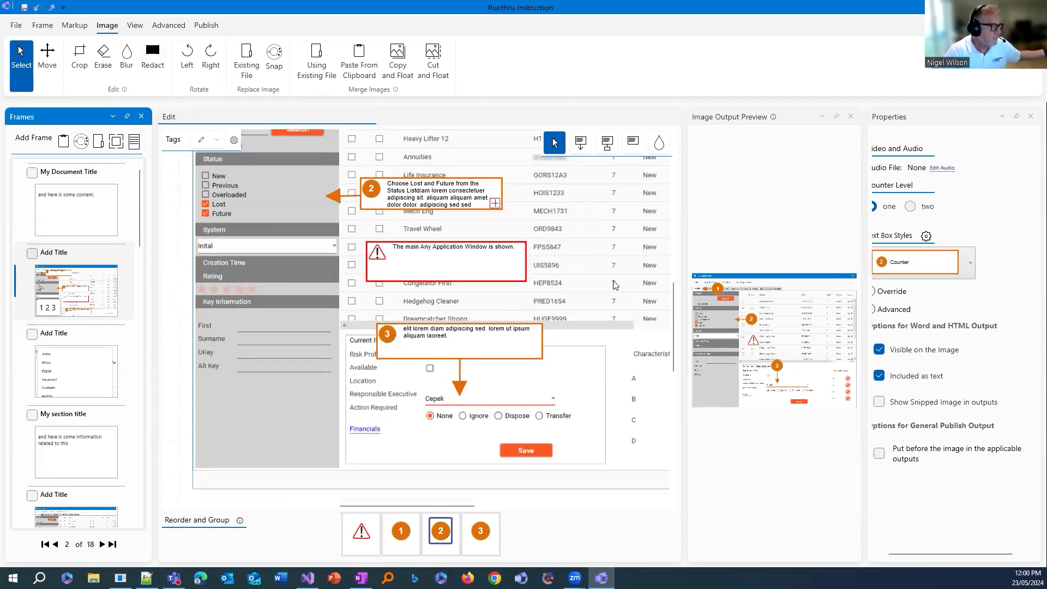
{"action": "scroll", "coordinate": [616, 289], "scroll_direction": "up", "scroll_amount": 4}
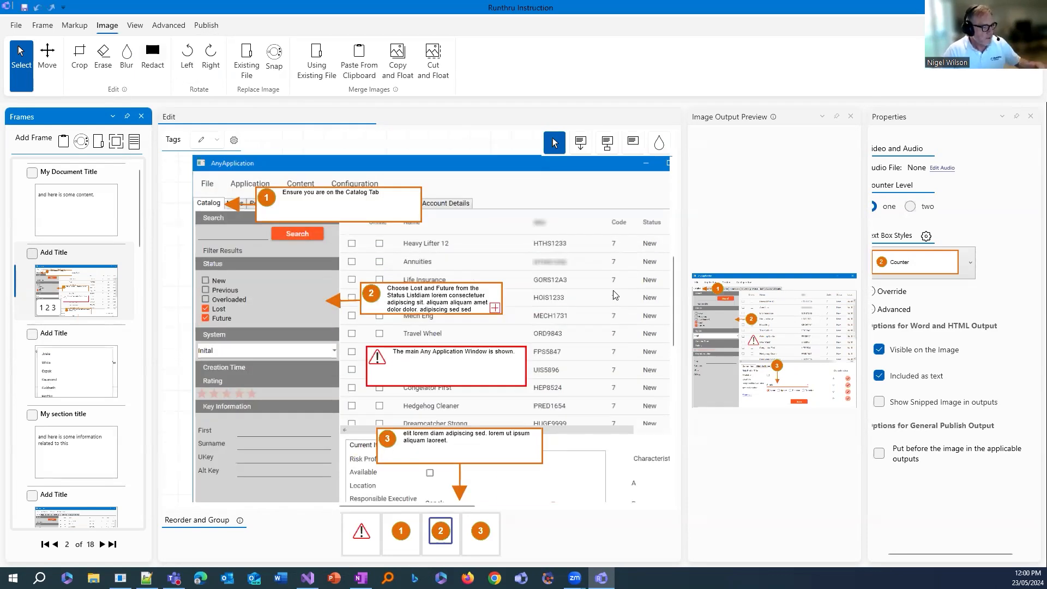